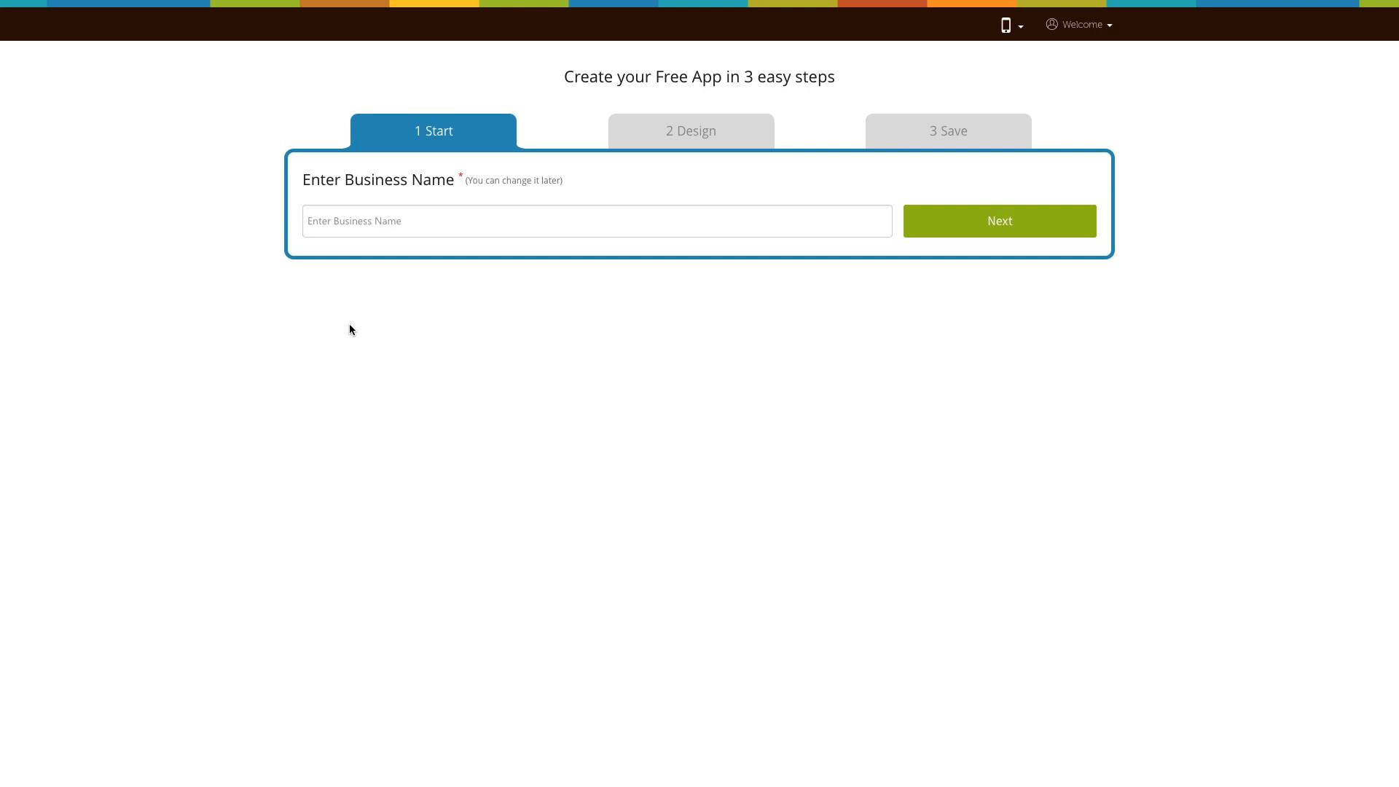
- Enter "Demo App" as the business name of the new app and continue
left_click(337, 230)
- Give "Demo" as the purpose of the app and continue
type("Demo app")
left_click(1036, 232)
left_click(357, 219)
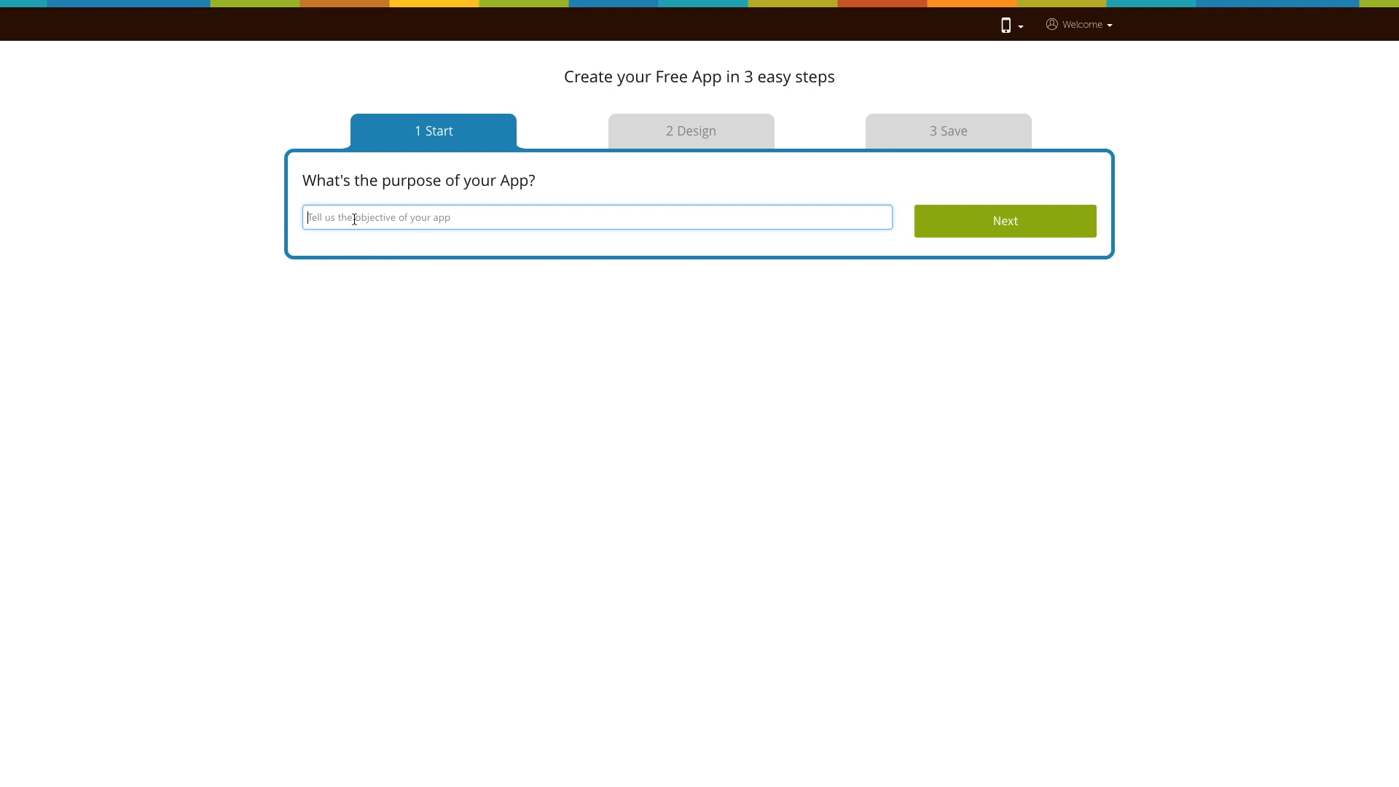
type("Demo")
left_click(971, 232)
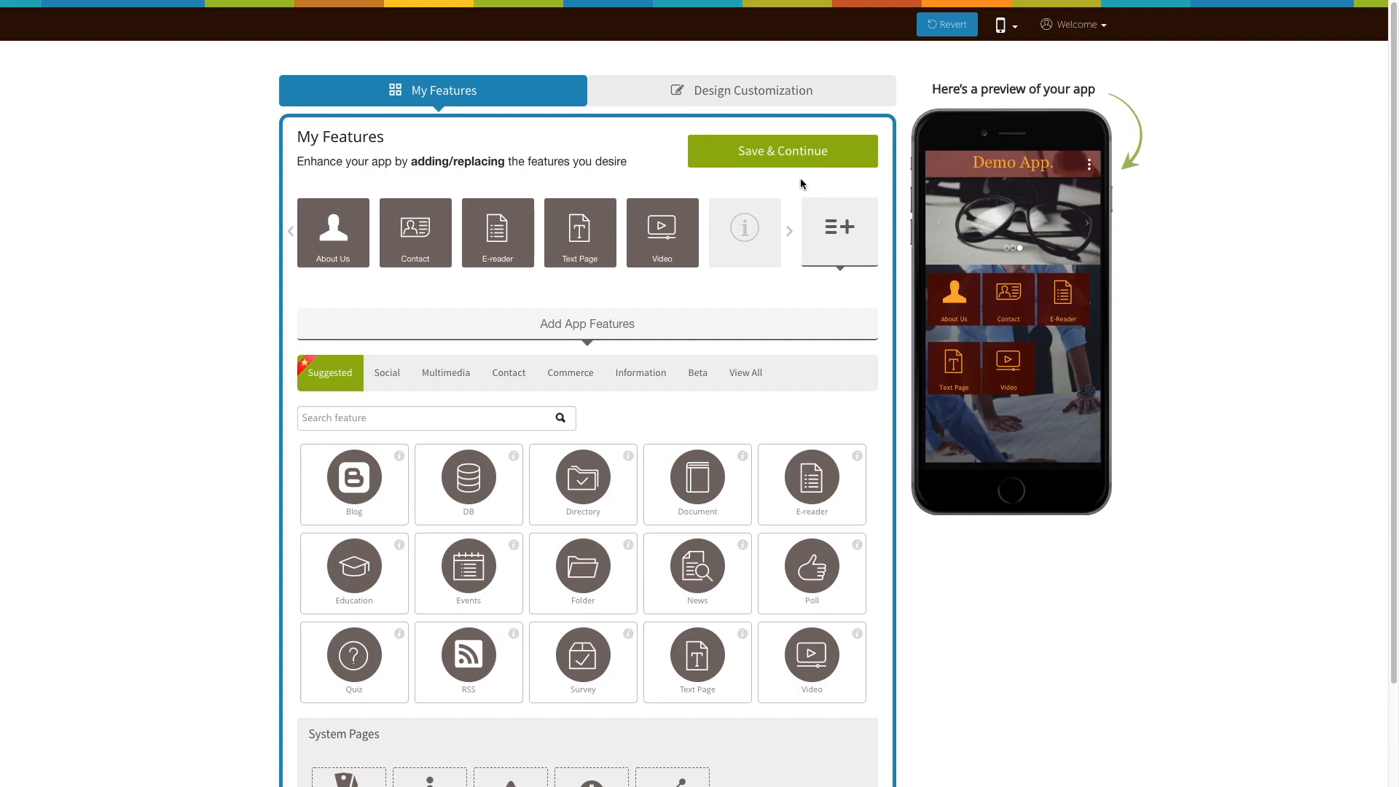
- Save the current design, search all features for "Demand" and add the On-Demand Delivery feature to the app
left_click(796, 153)
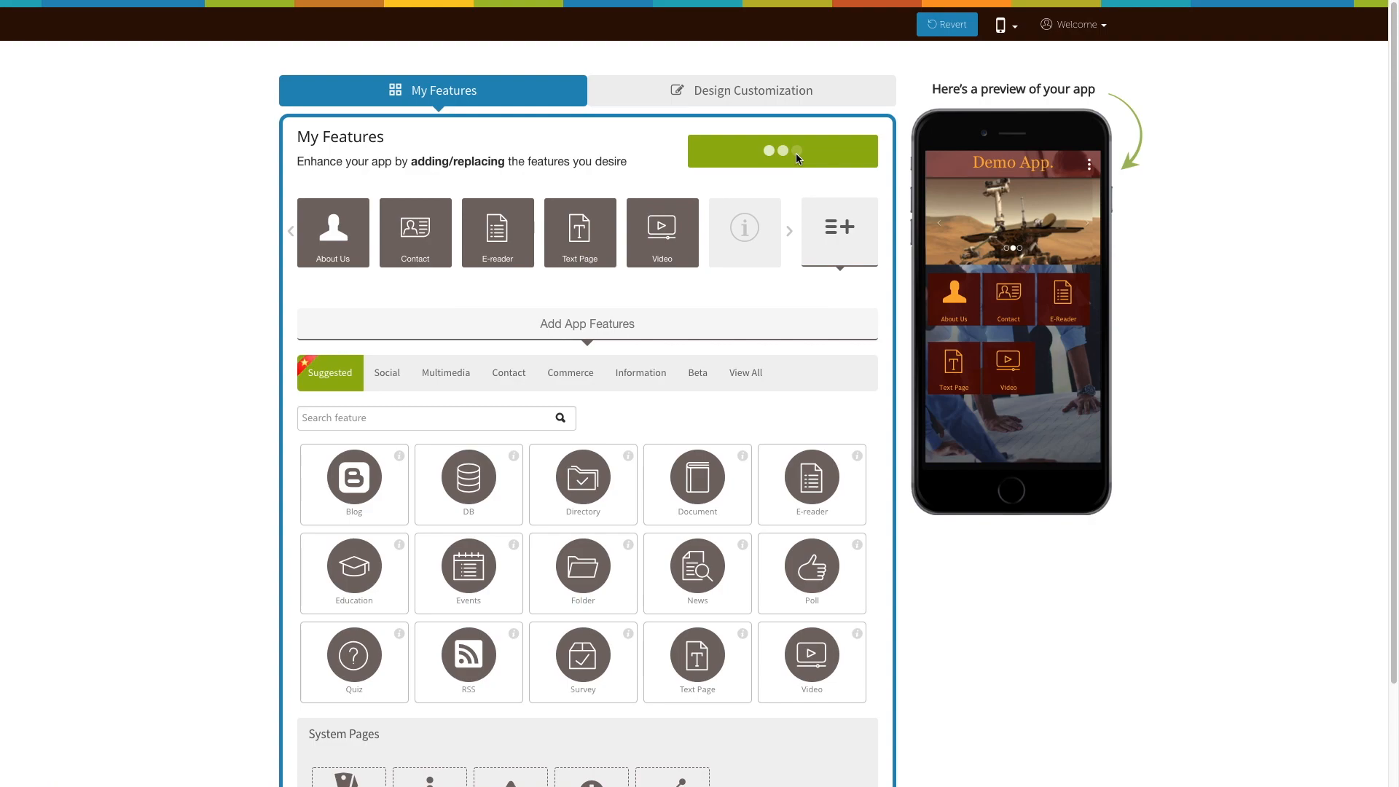
scroll(849, 229, "down", 2)
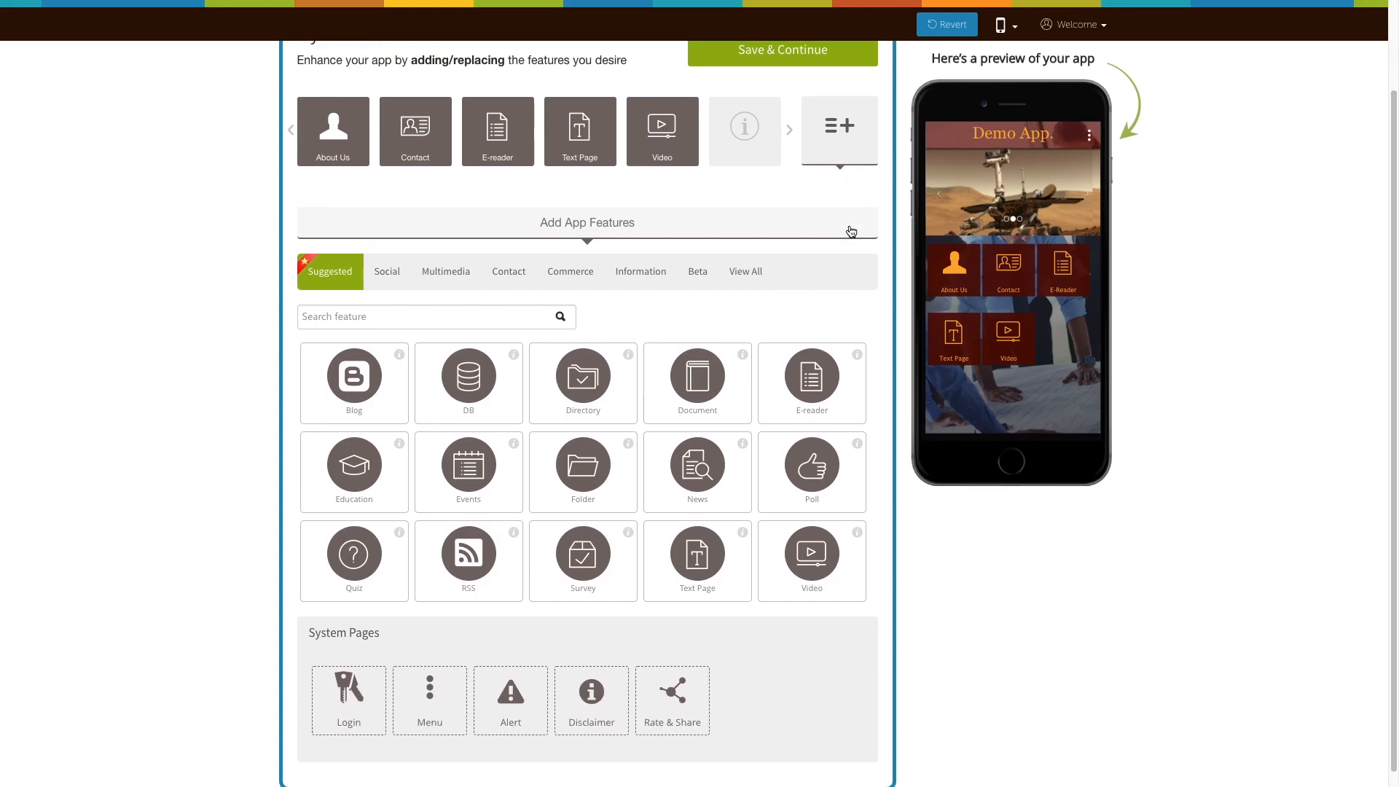
left_click(744, 257)
left_click(432, 300)
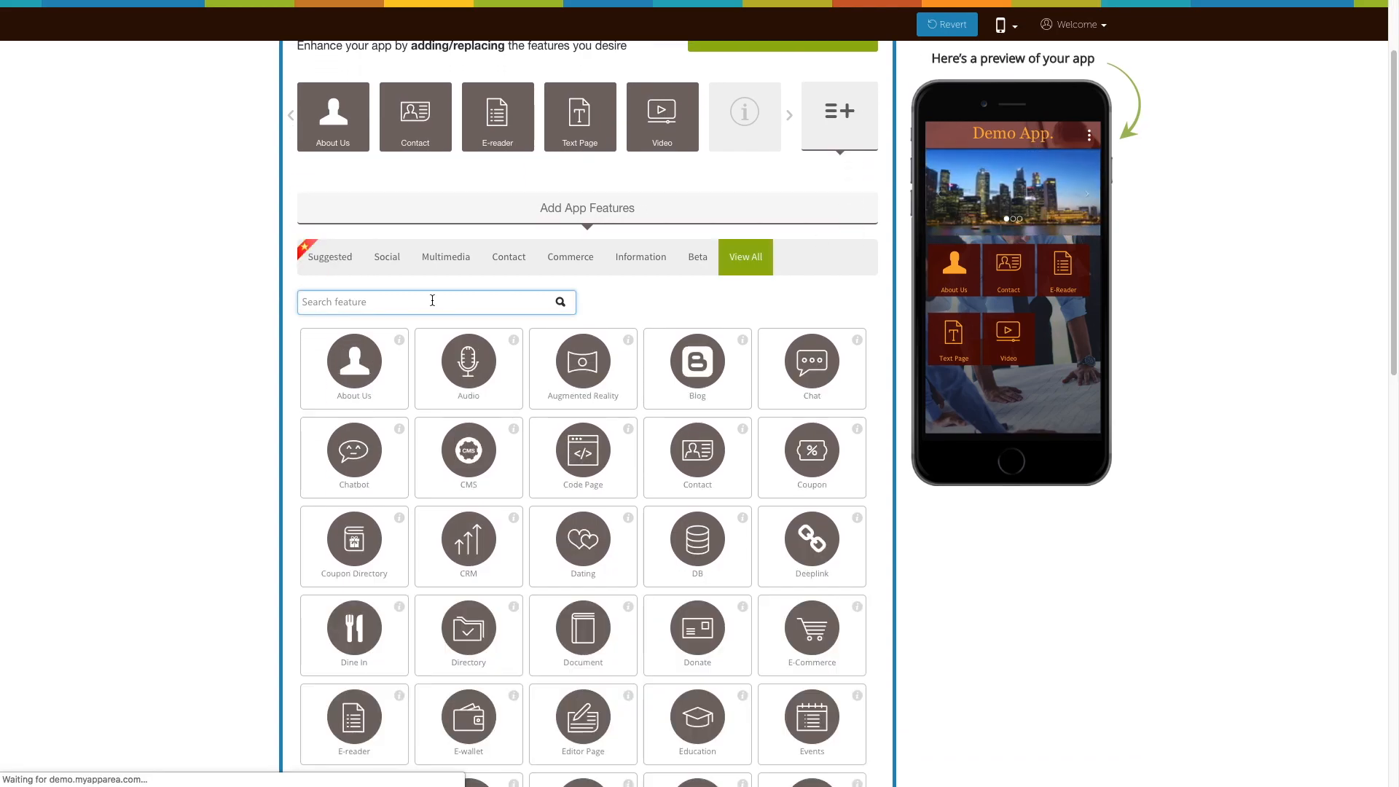
type("Demand")
left_click(360, 476)
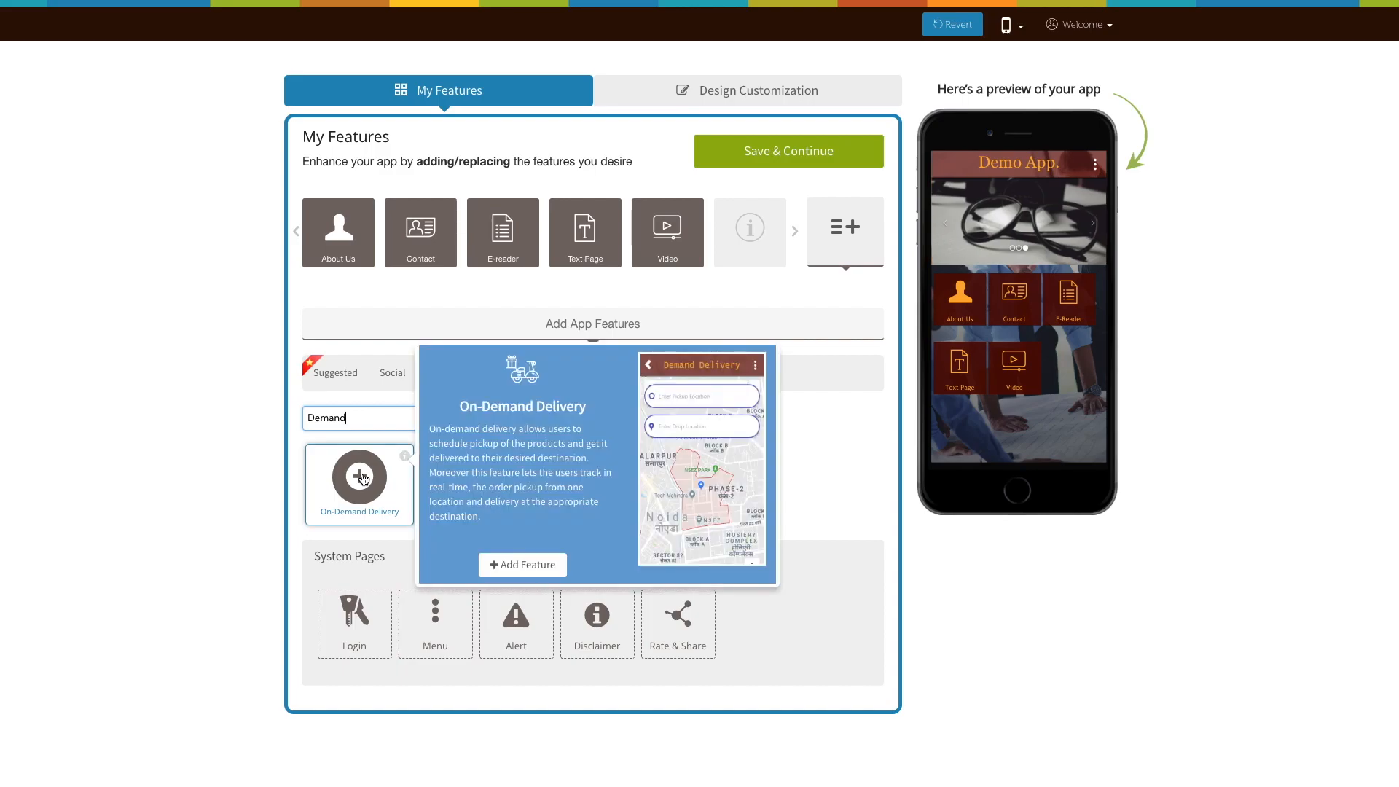
left_click(361, 475)
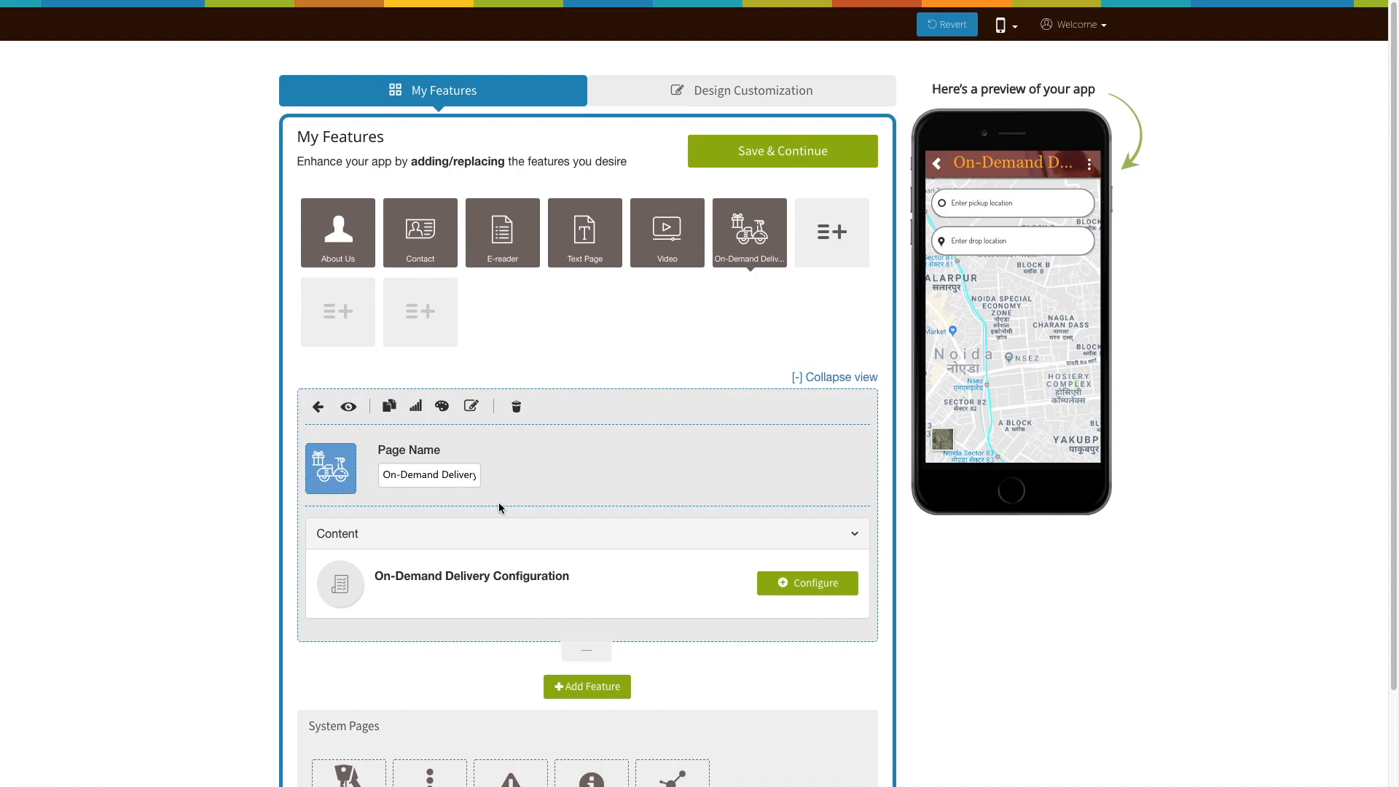
- Review the page name field and the outline icon, image and custom upload choices for the On-Demand Delivery page icon
left_click(477, 483)
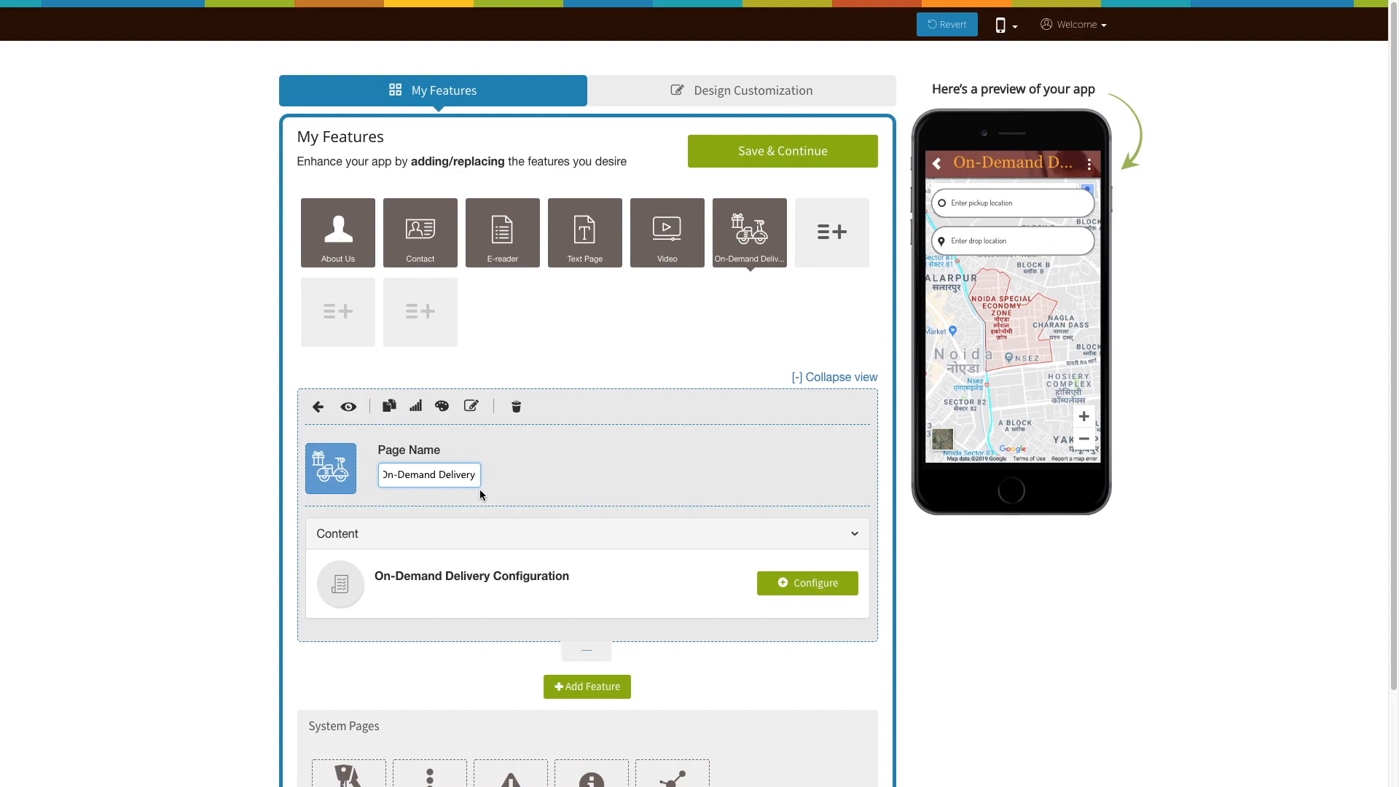
left_click(331, 469)
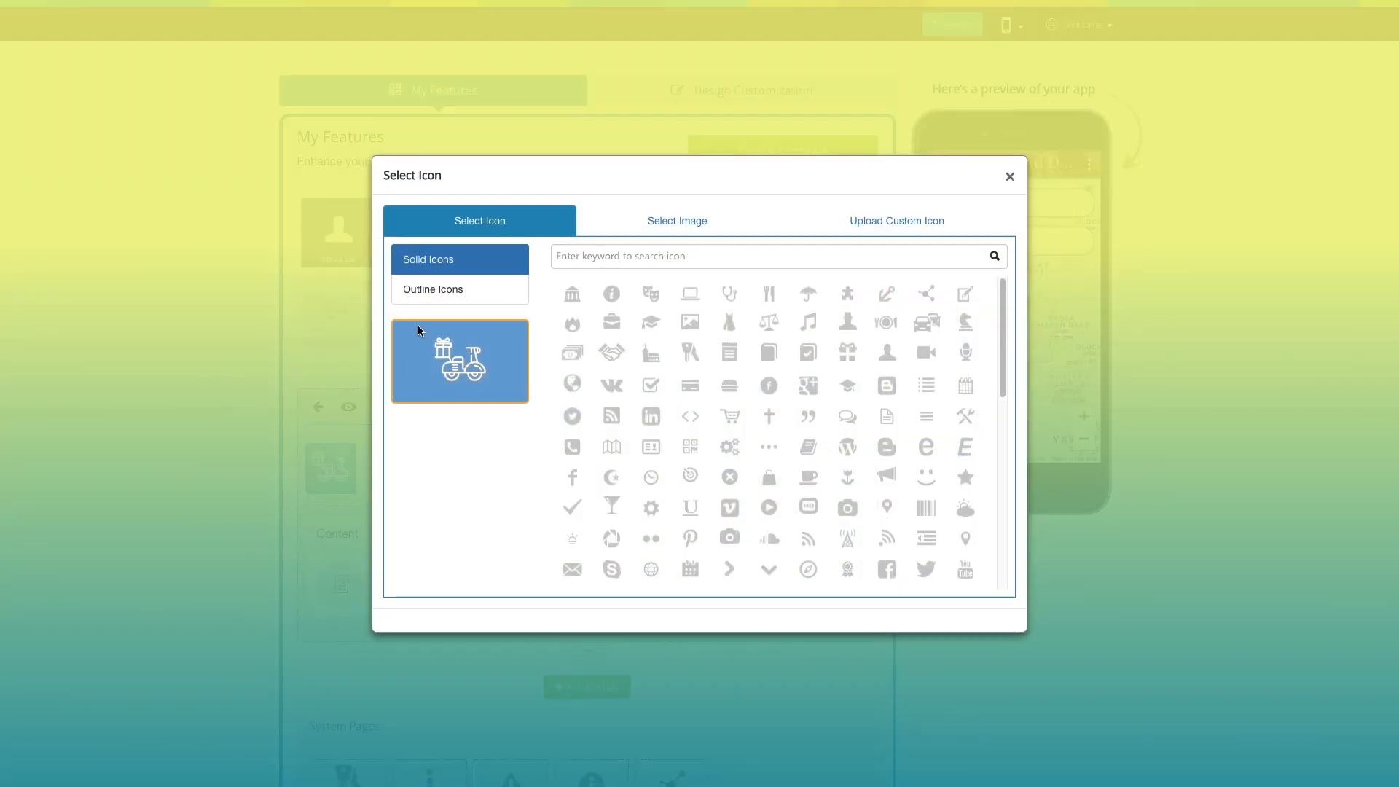
left_click(461, 293)
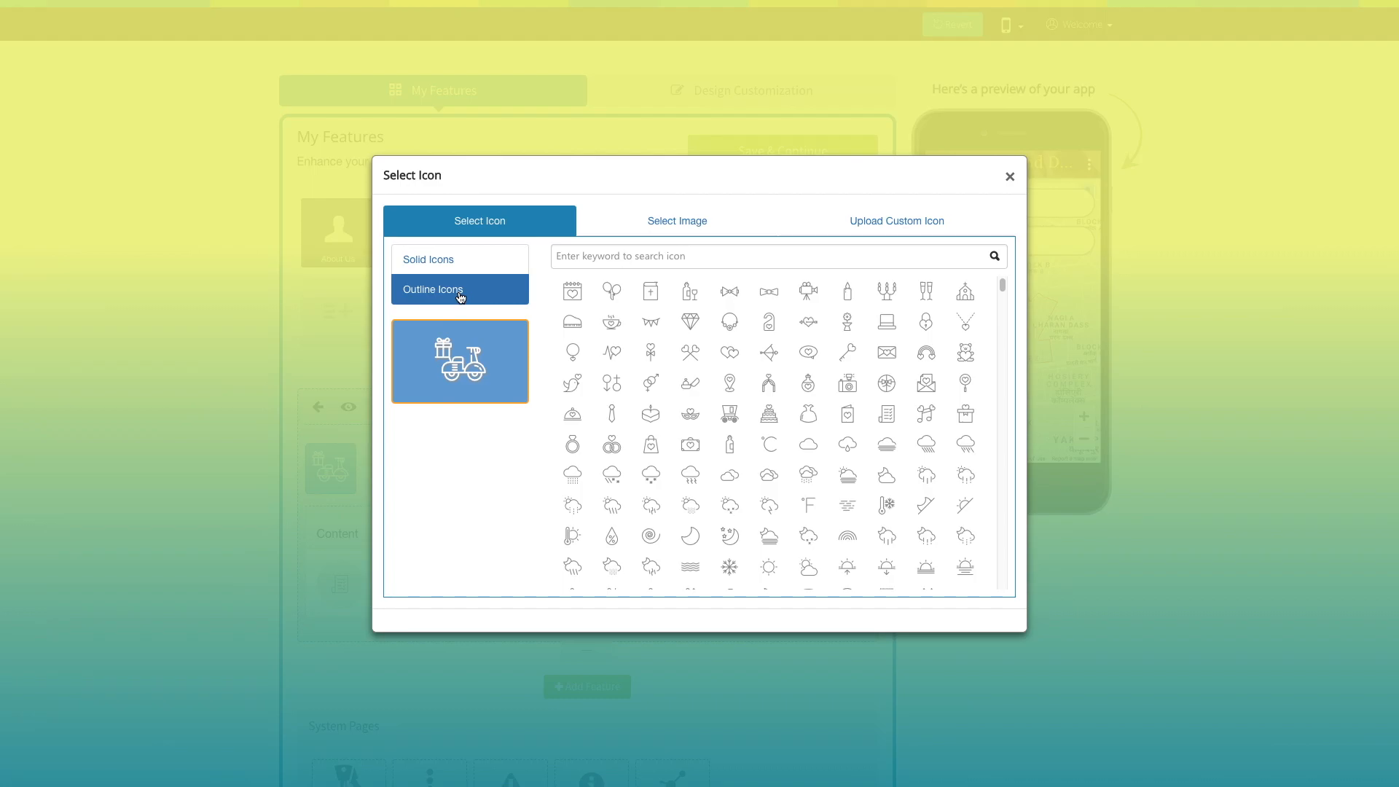
left_click(671, 223)
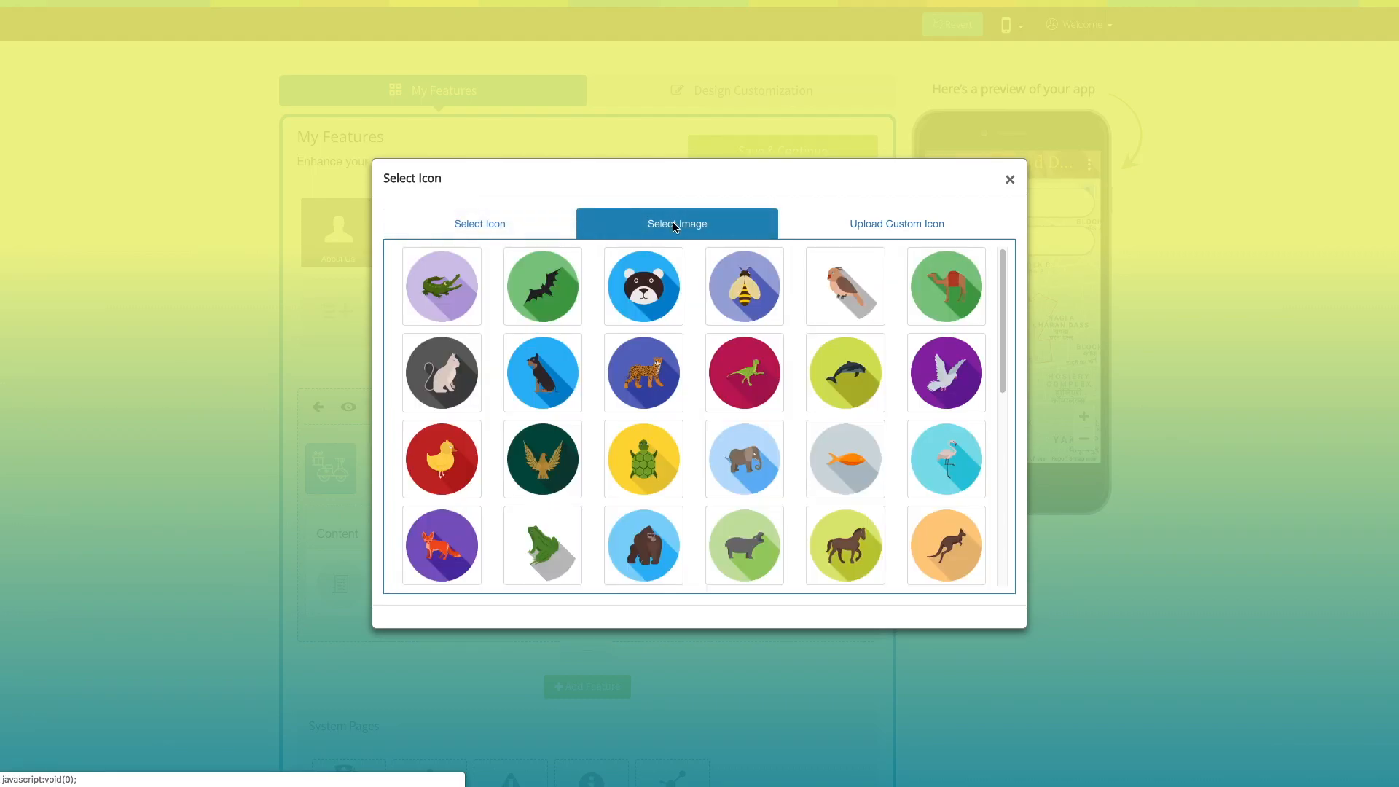
left_click(915, 224)
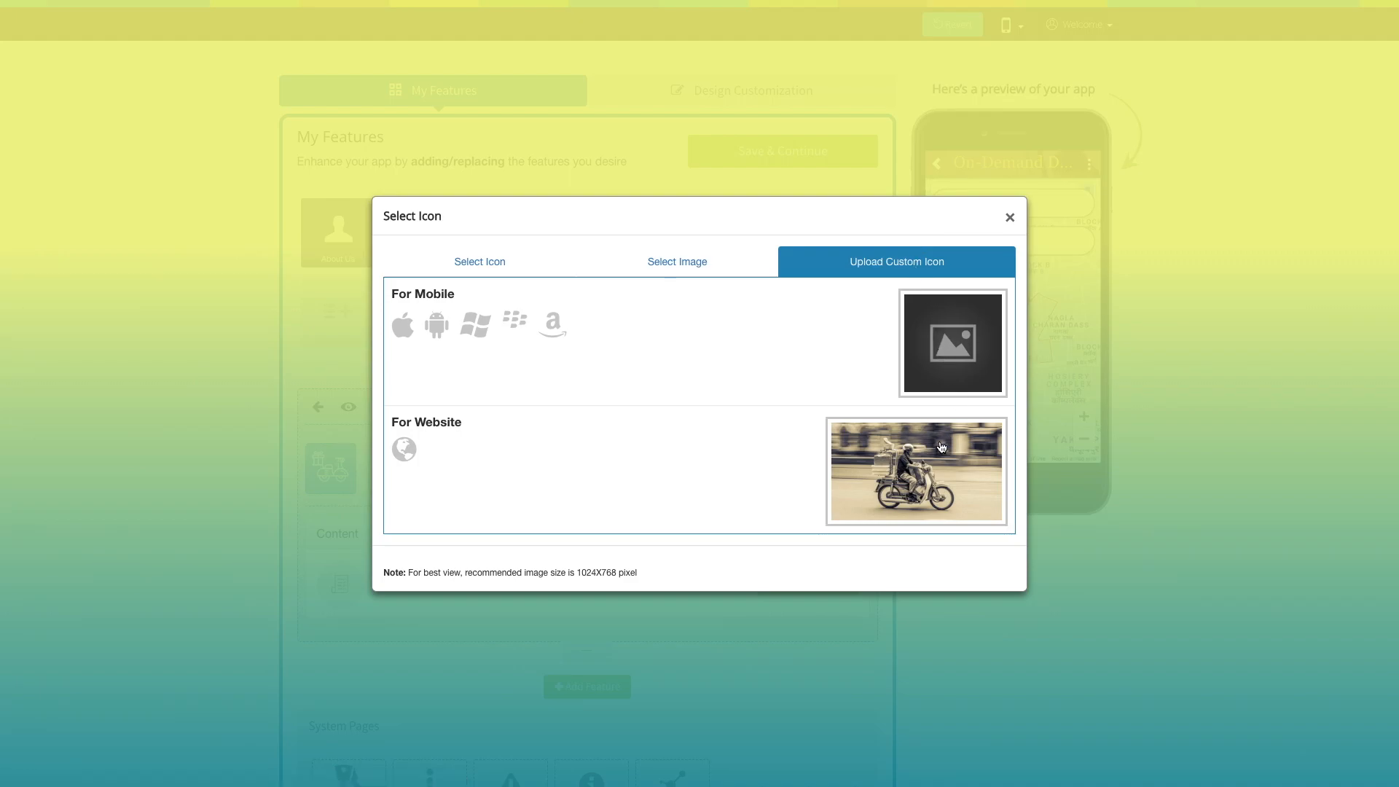
left_click(1010, 217)
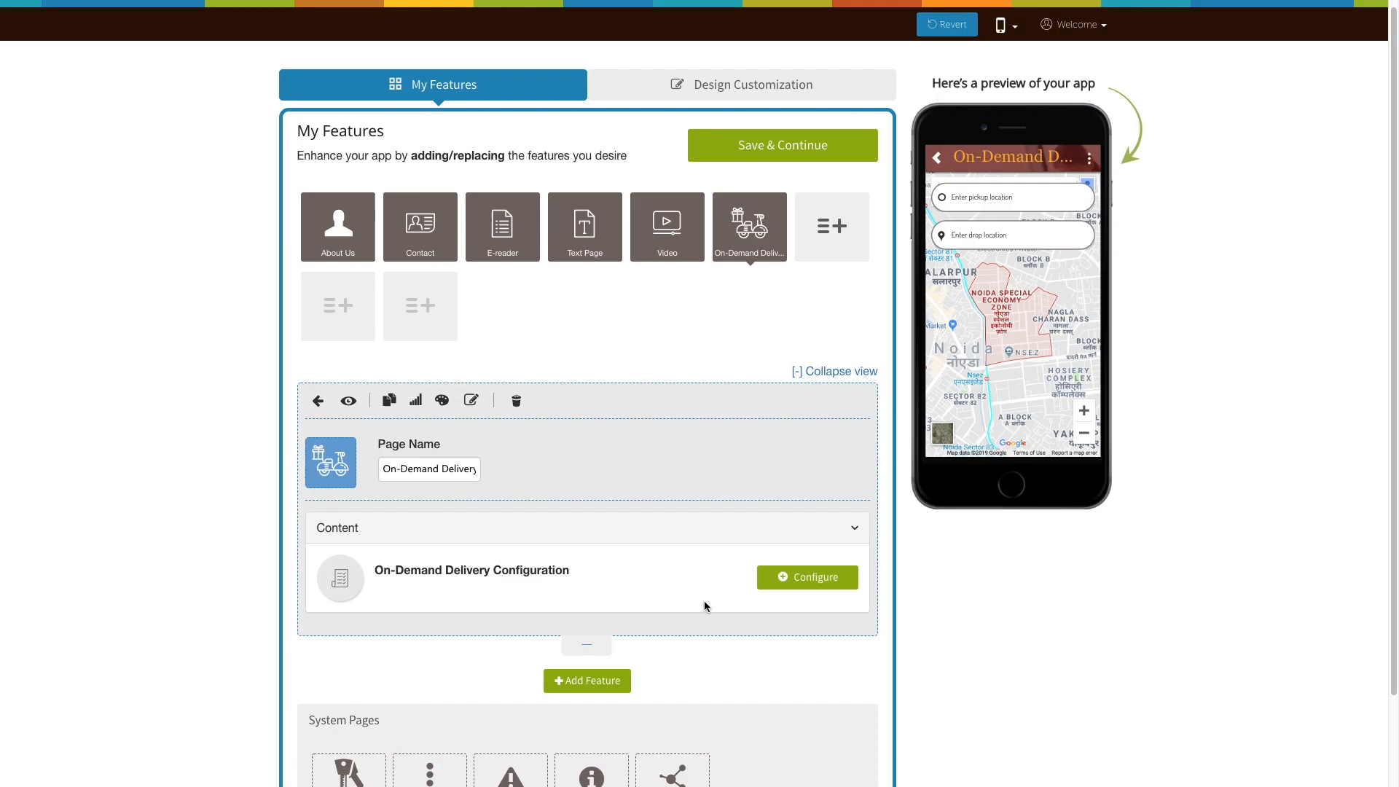
- Open the On-Demand Delivery configuration and use United States as country, KM as distance unit and 25 km as city radius
left_click(787, 591)
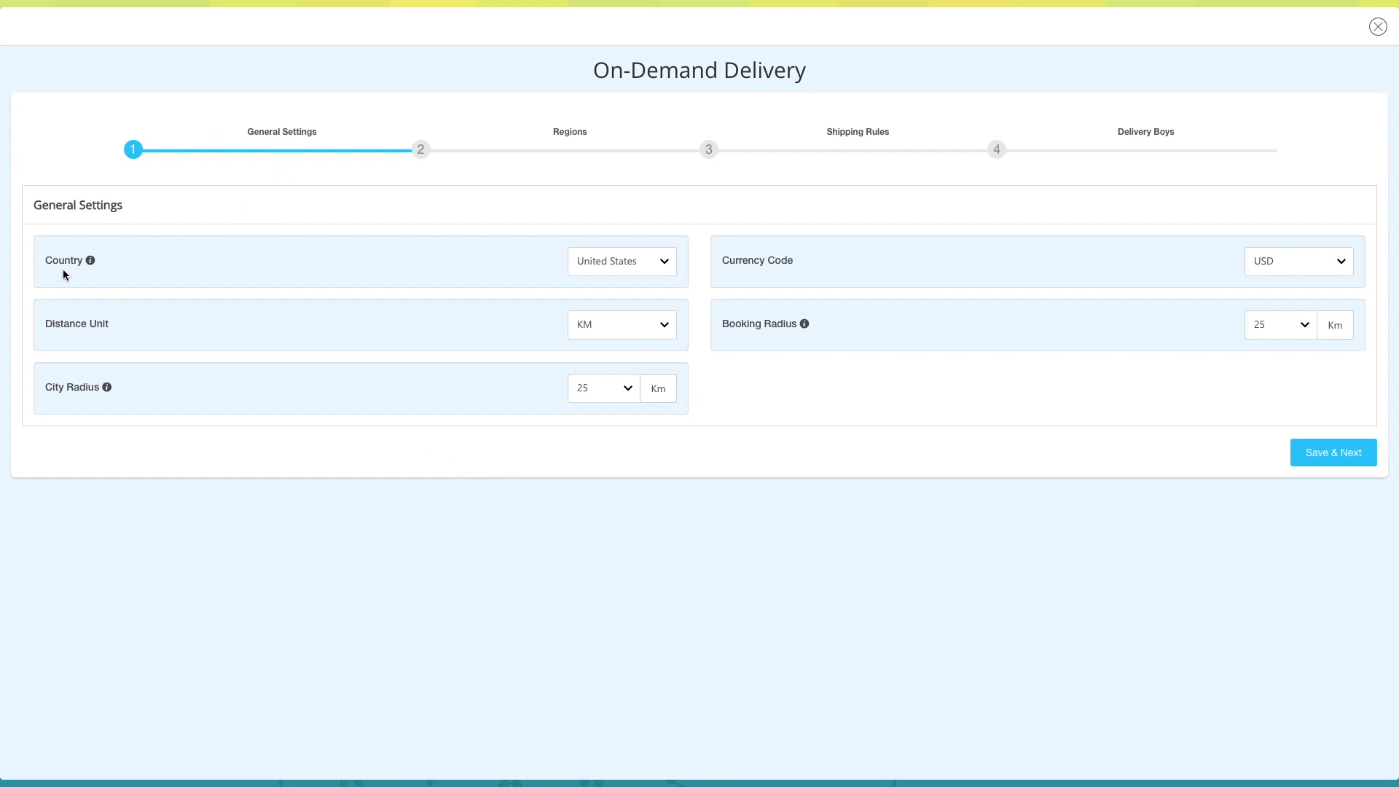
mouse_move(91, 261)
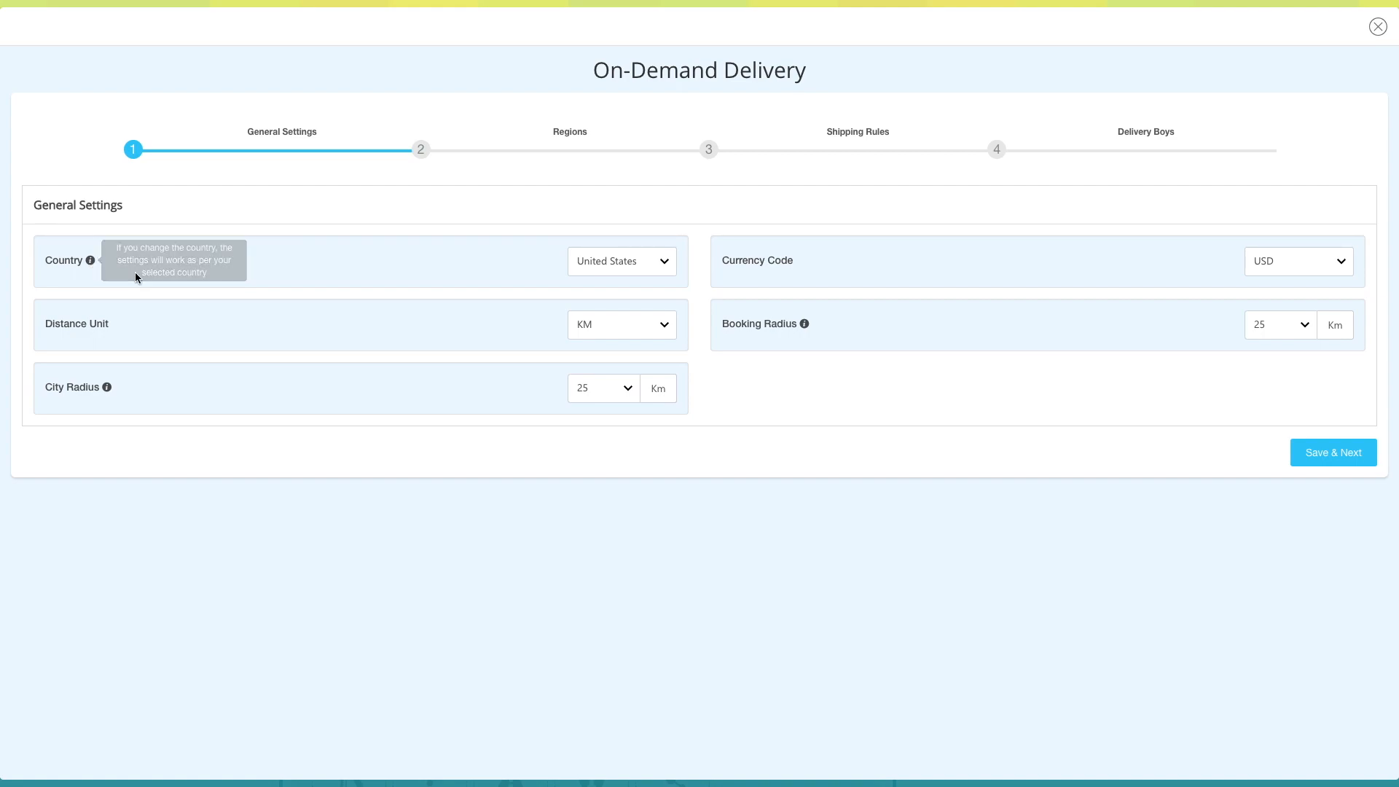
left_click(662, 263)
left_click(102, 332)
left_click(663, 325)
left_click(594, 325)
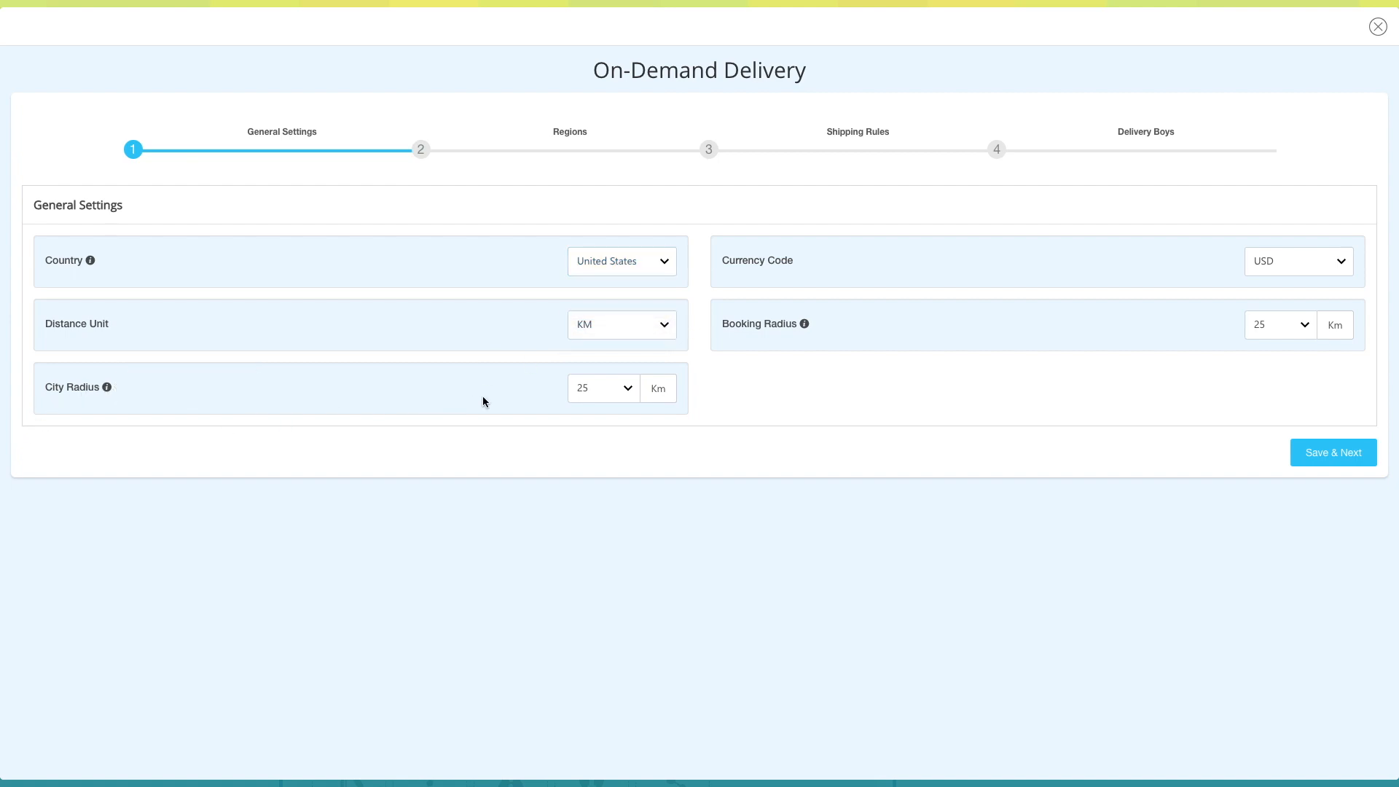
left_click(615, 388)
left_click(1036, 331)
- Choose USD as the currency code and 25 km as the booking radius, and save the general settings
left_click(1336, 262)
left_click(1282, 261)
mouse_move(805, 329)
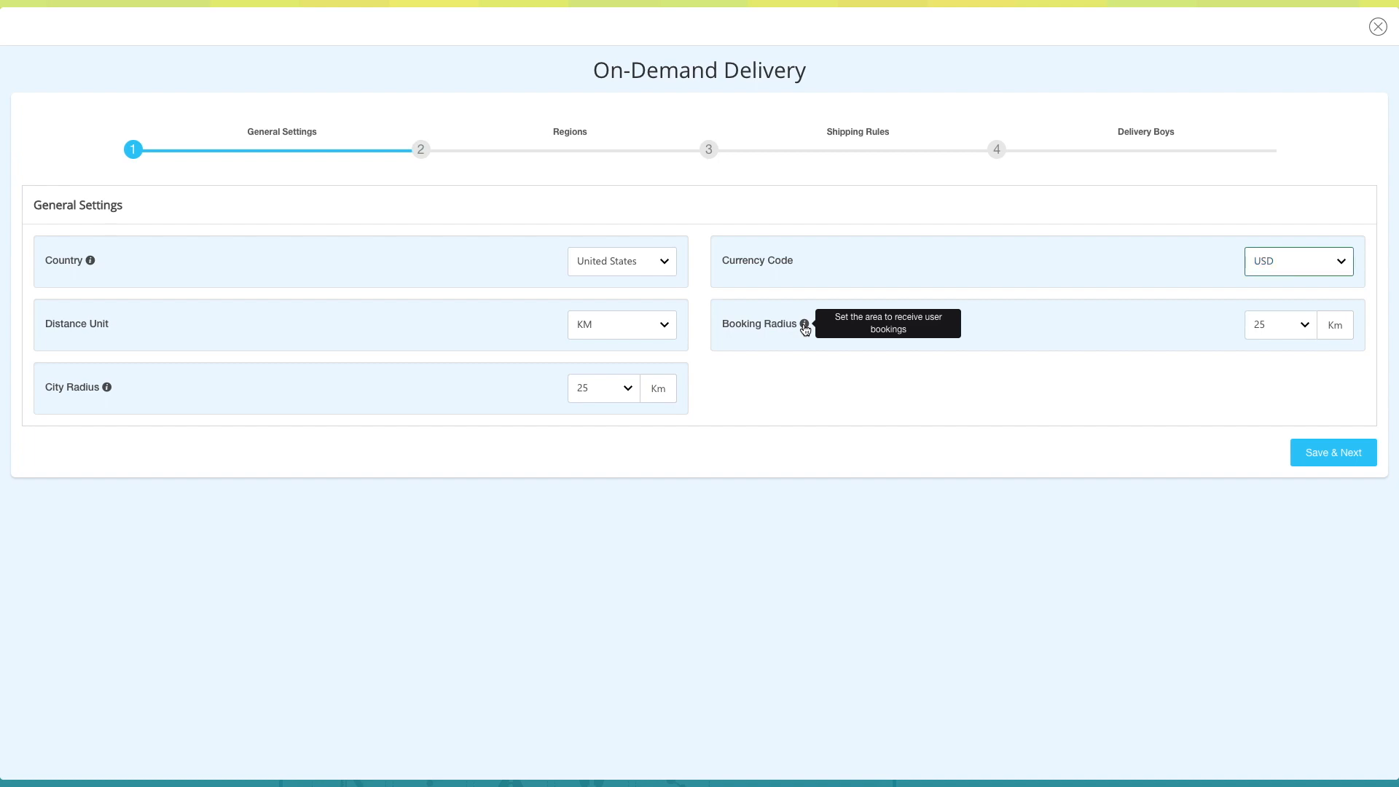
left_click(1304, 324)
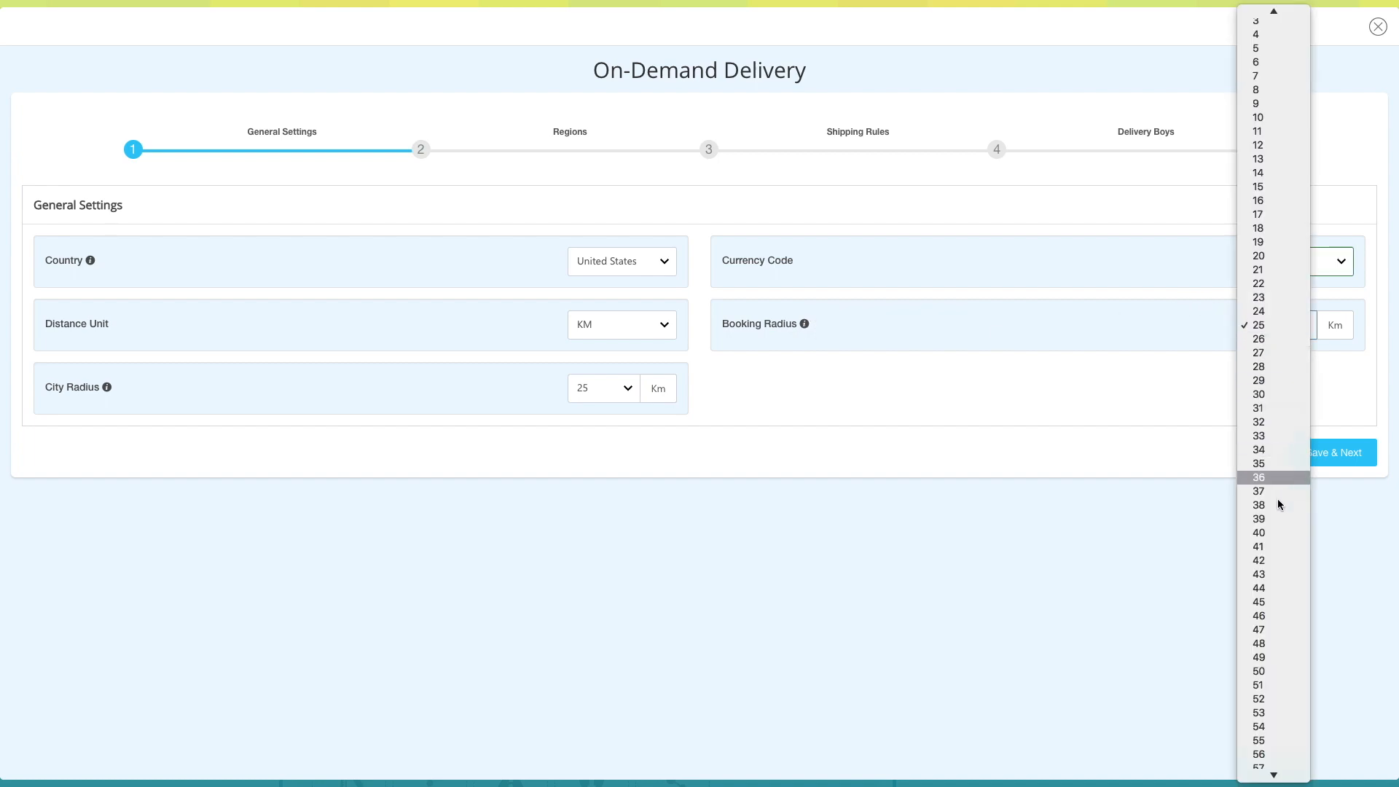
left_click(1265, 326)
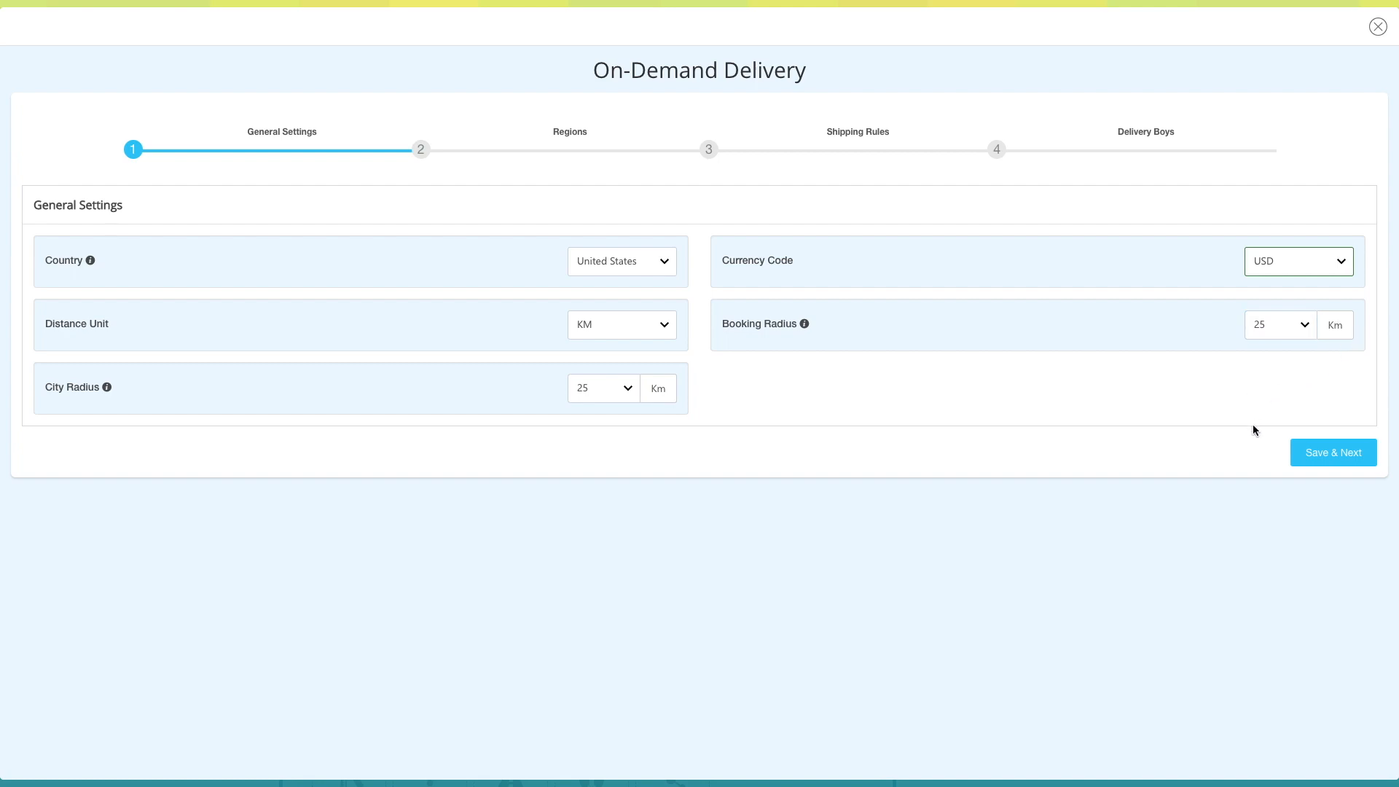
left_click(1323, 456)
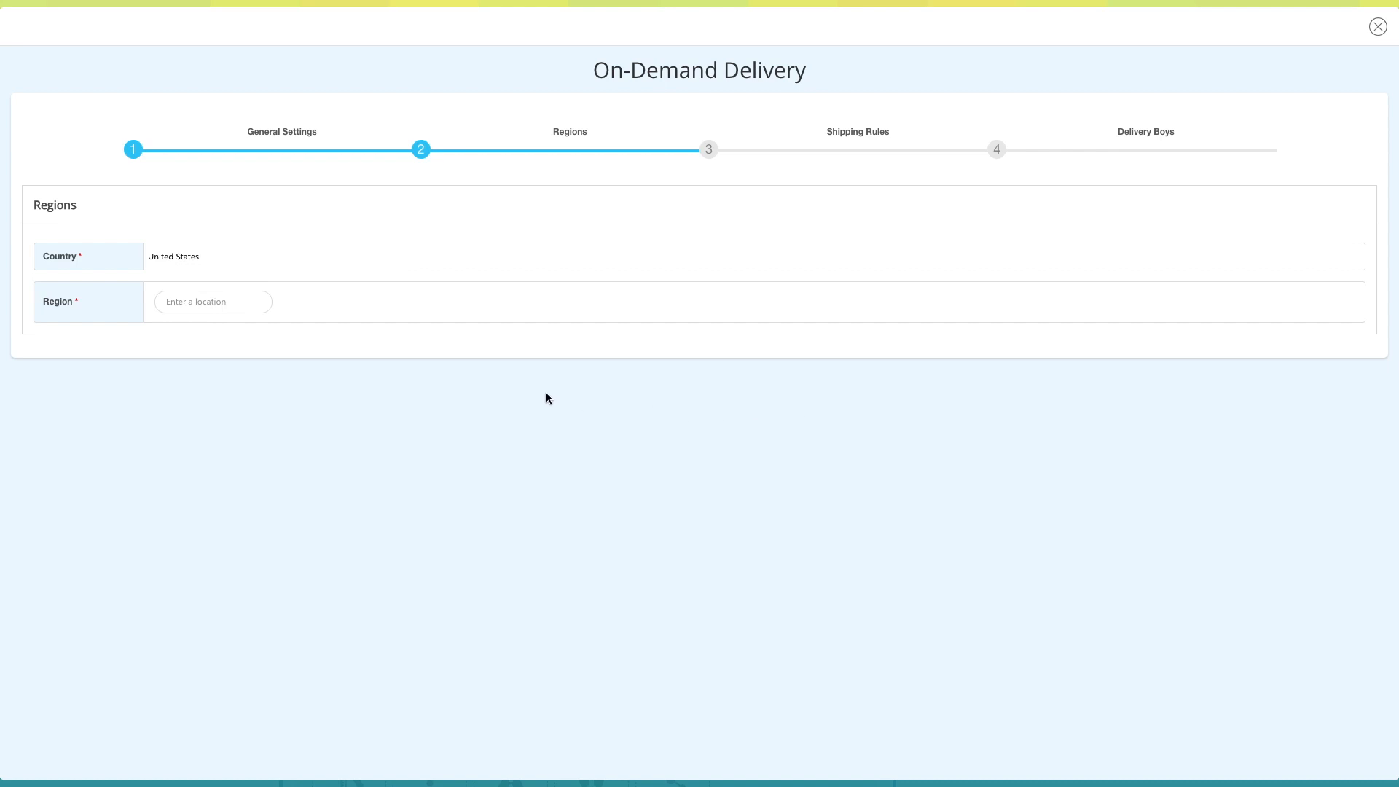
- Add New York, USA as the delivery region and save the regions
left_click(212, 303)
type("n")
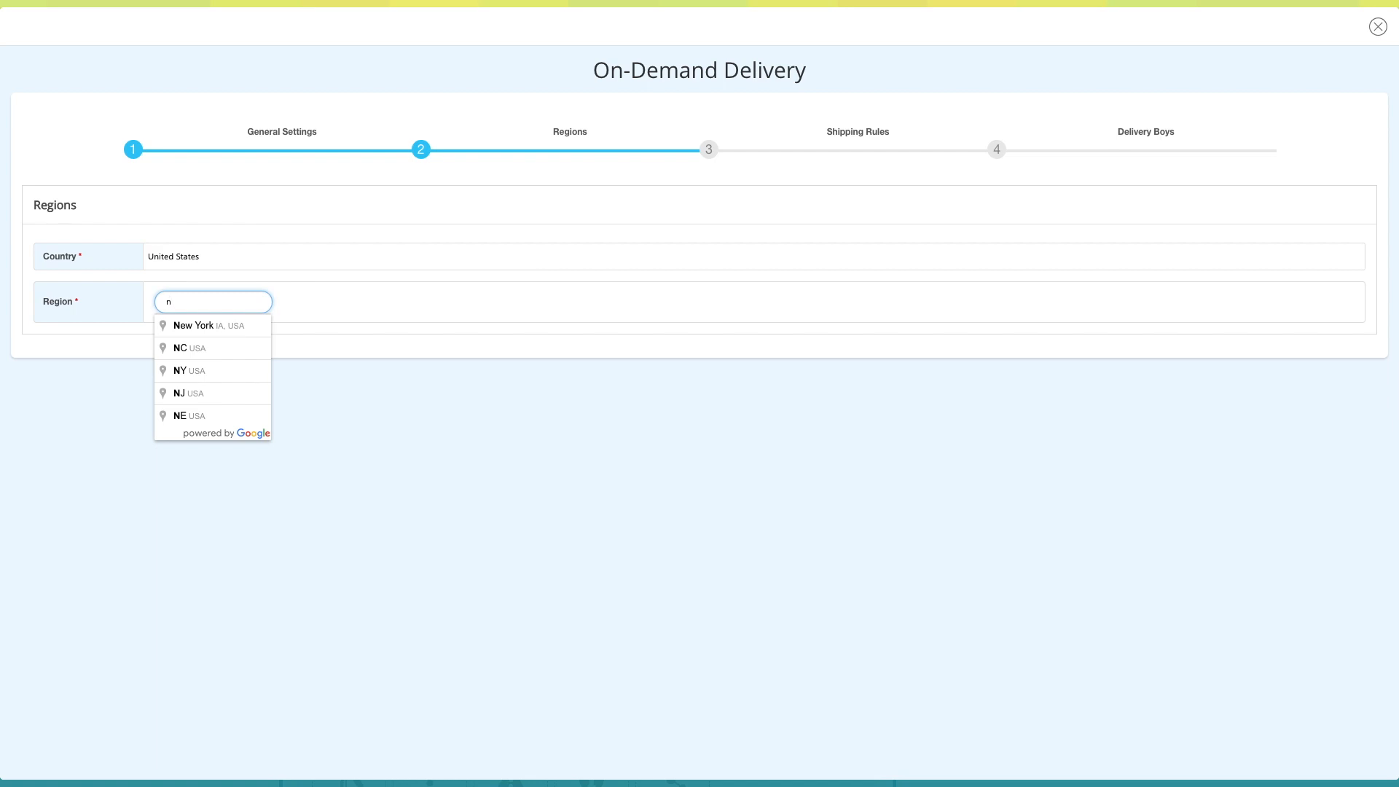
type("ew")
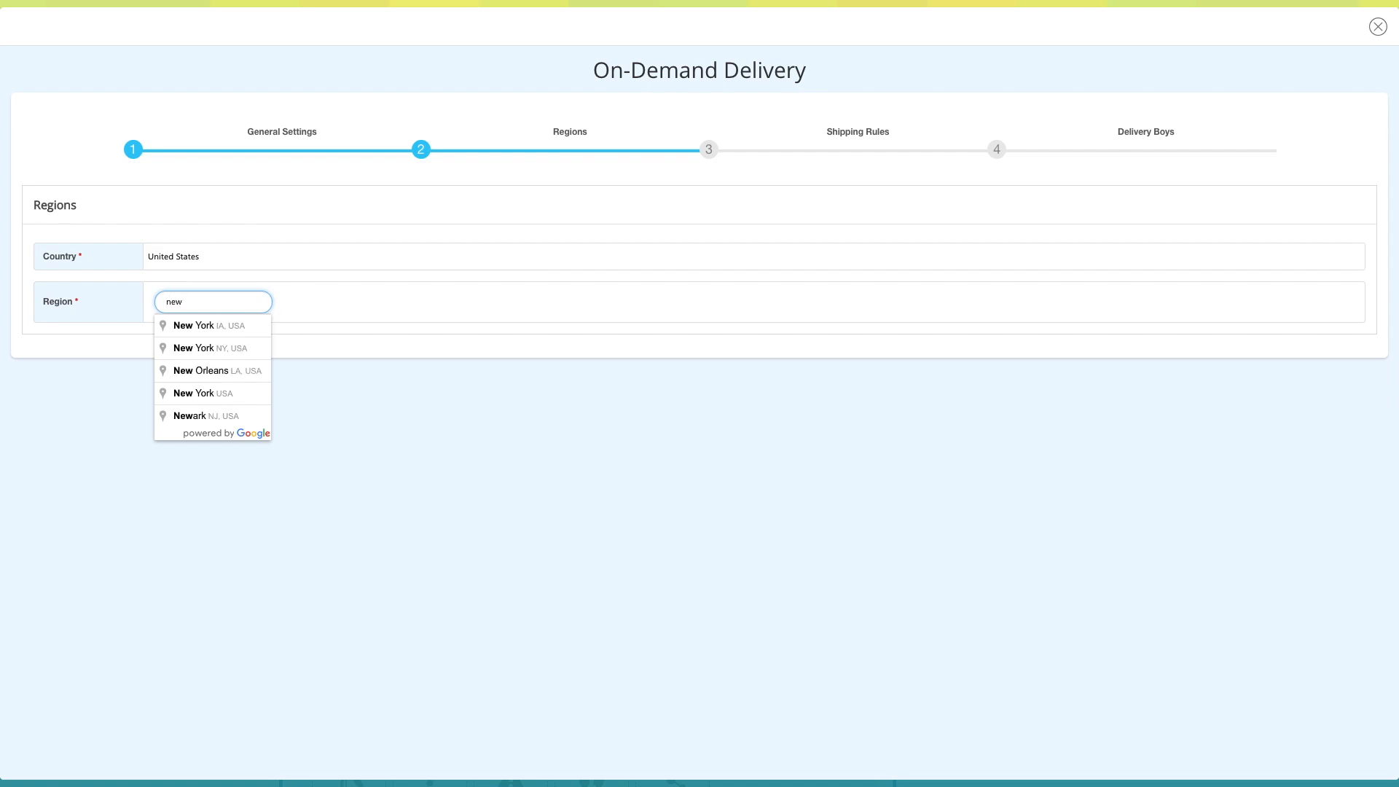
left_click(219, 348)
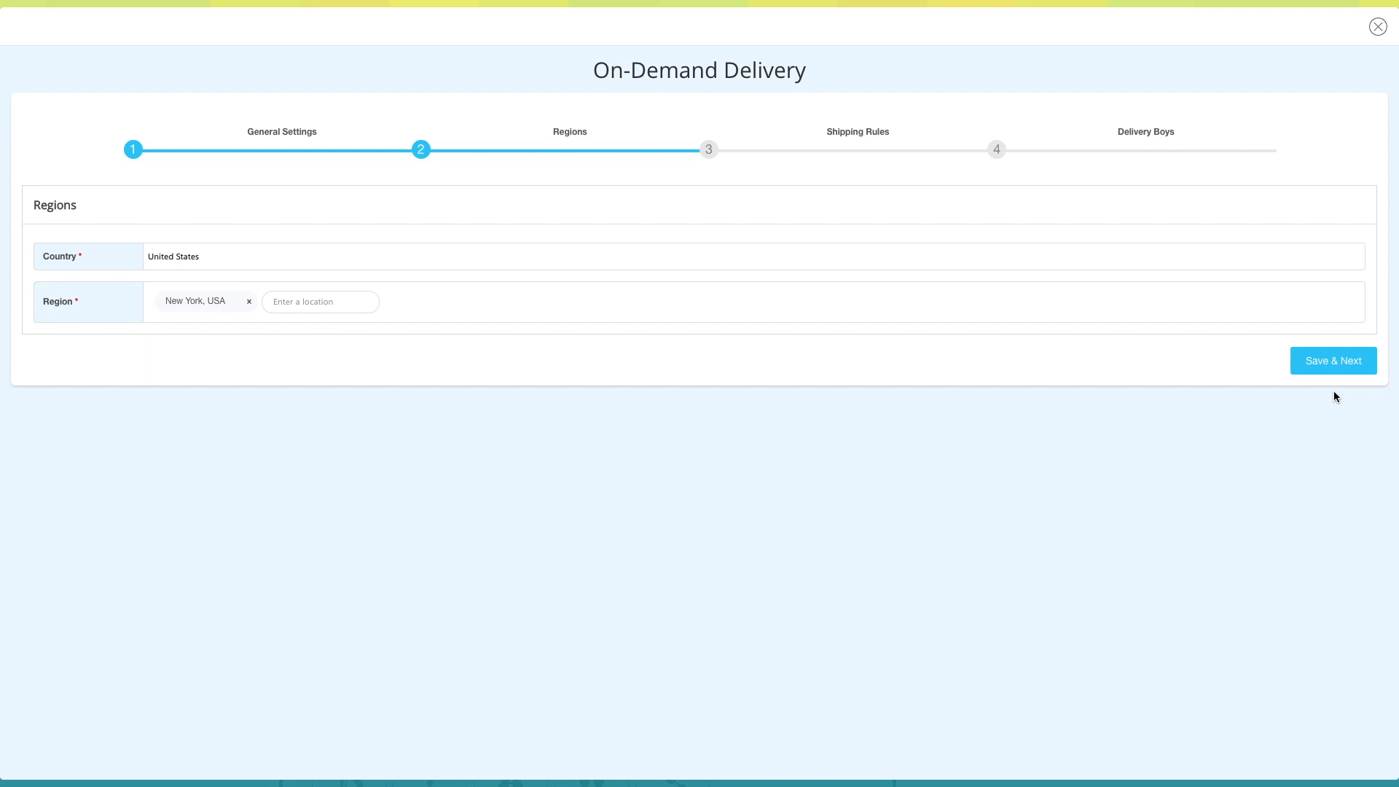
left_click(1339, 370)
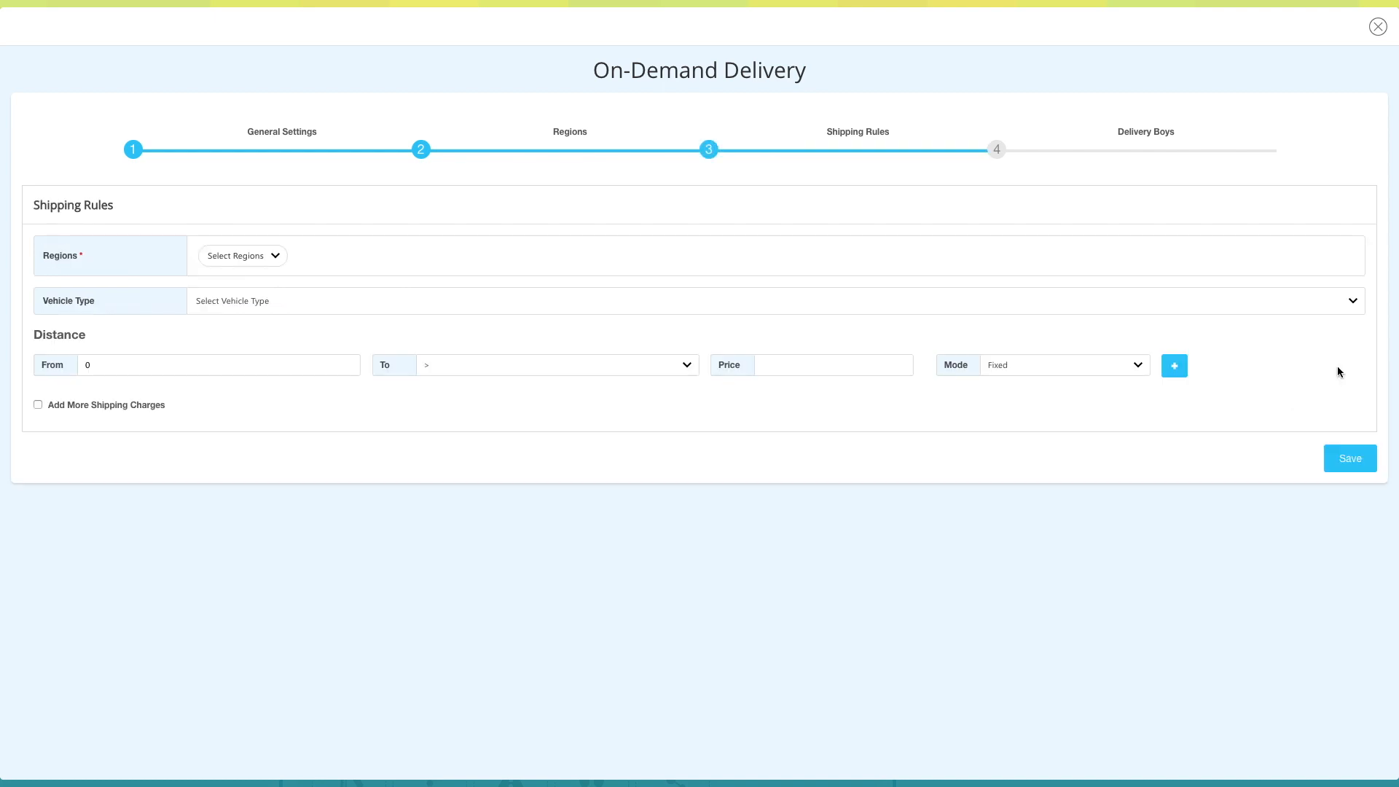
- Assign the shipping rule to the New York, USA region with Car as the vehicle type
left_click(269, 256)
left_click(266, 266)
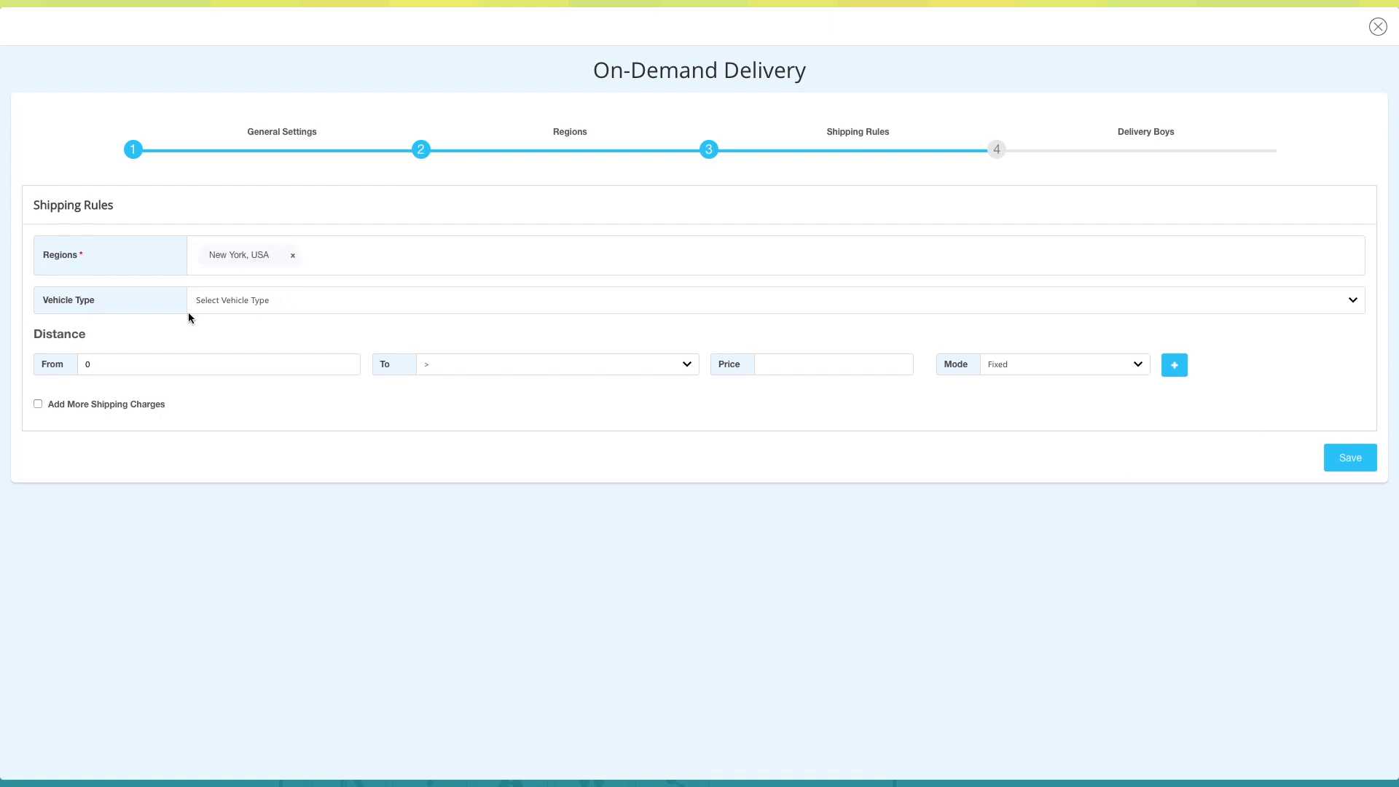
left_click(1351, 301)
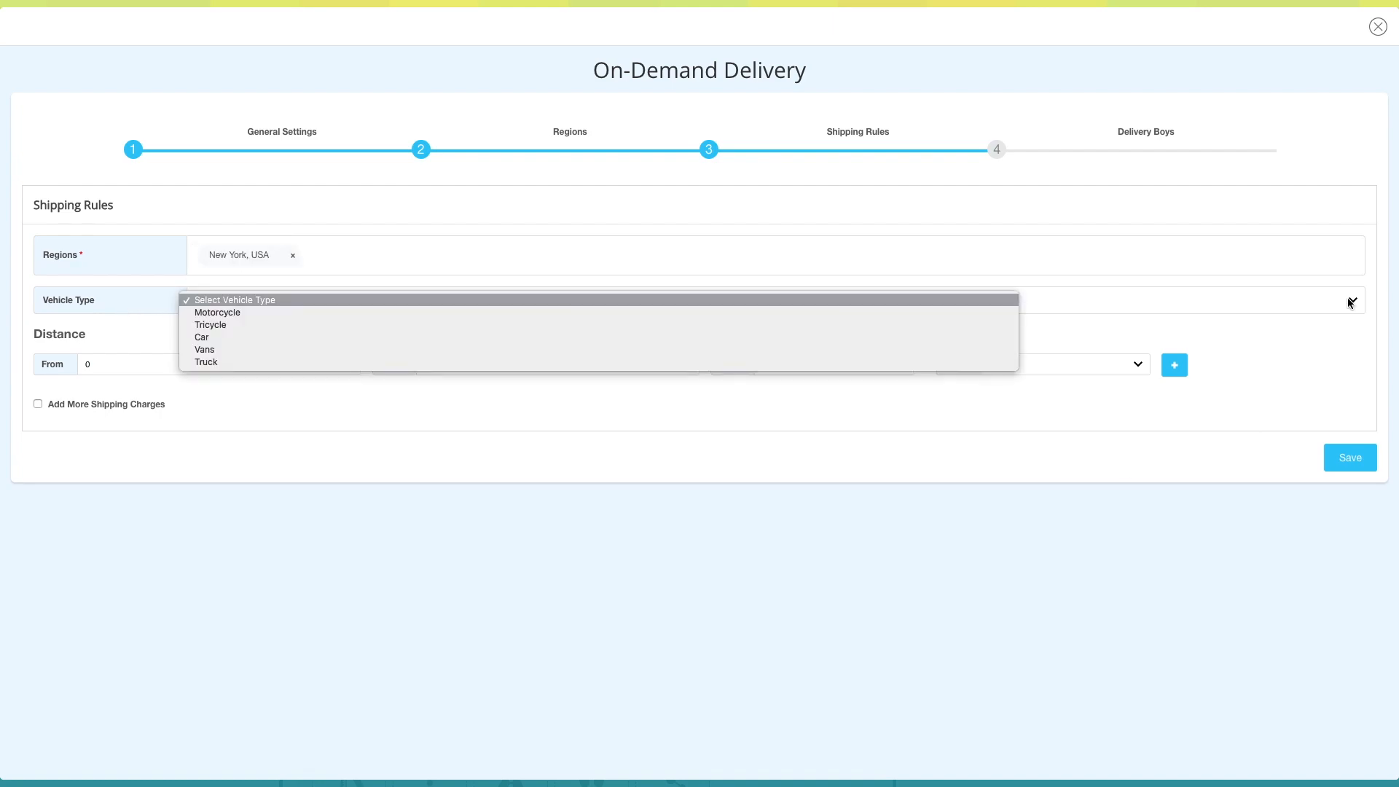
left_click(554, 337)
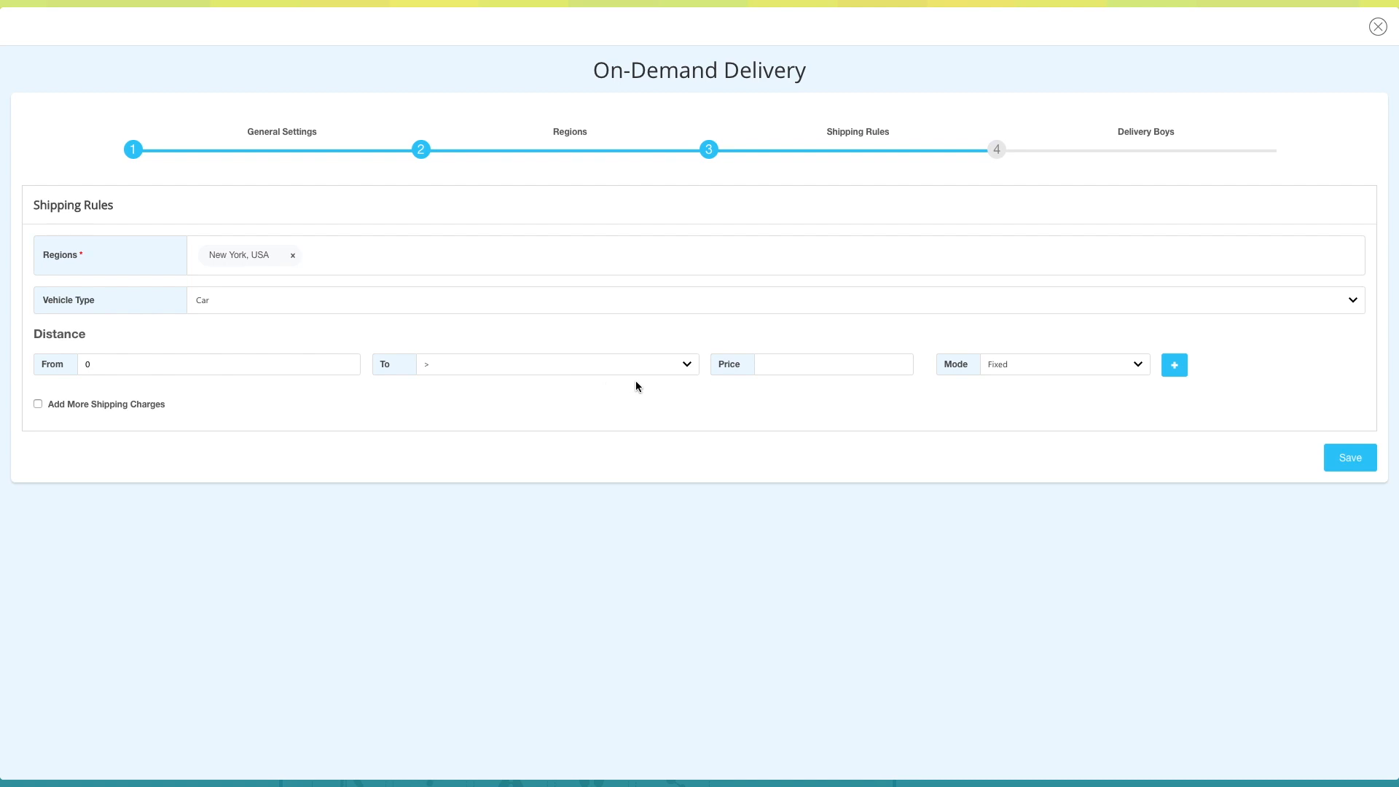
- Set the distance range from 0 to 5 with a price of 1000 in Fixed mode
left_click(681, 368)
left_click(428, 426)
left_click(780, 365)
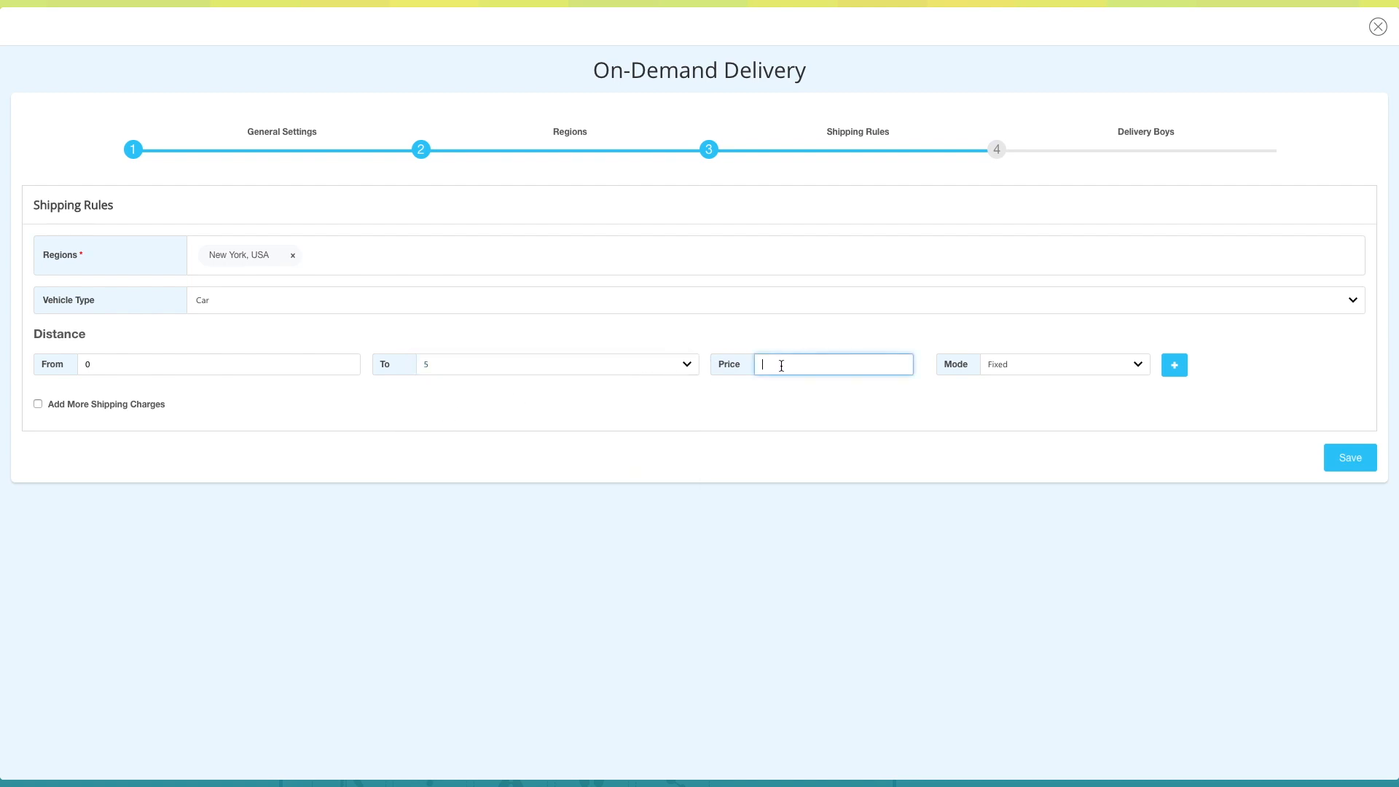
type("1000")
left_click(1114, 364)
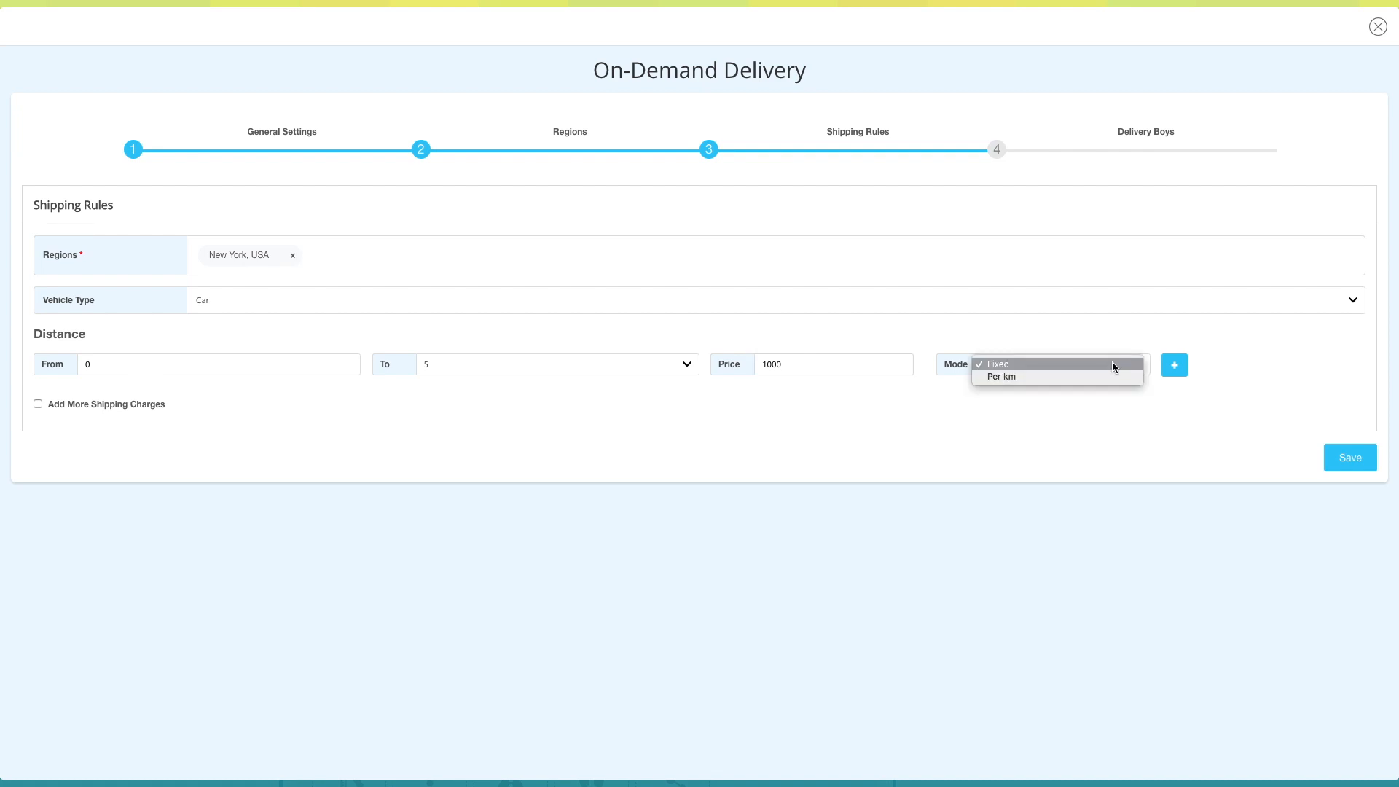
left_click(1010, 368)
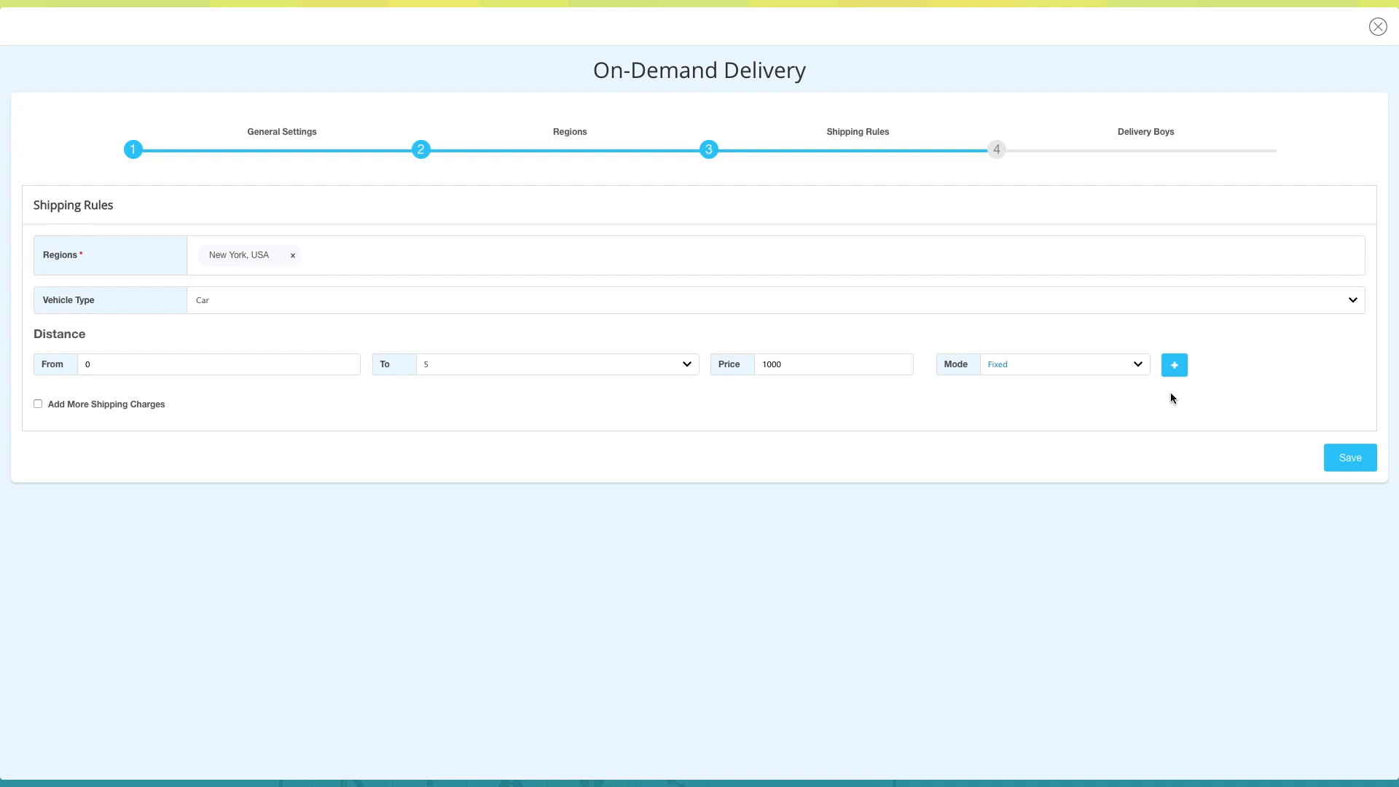
- Add a second distance row to the shipping rule and delete it
left_click(1175, 366)
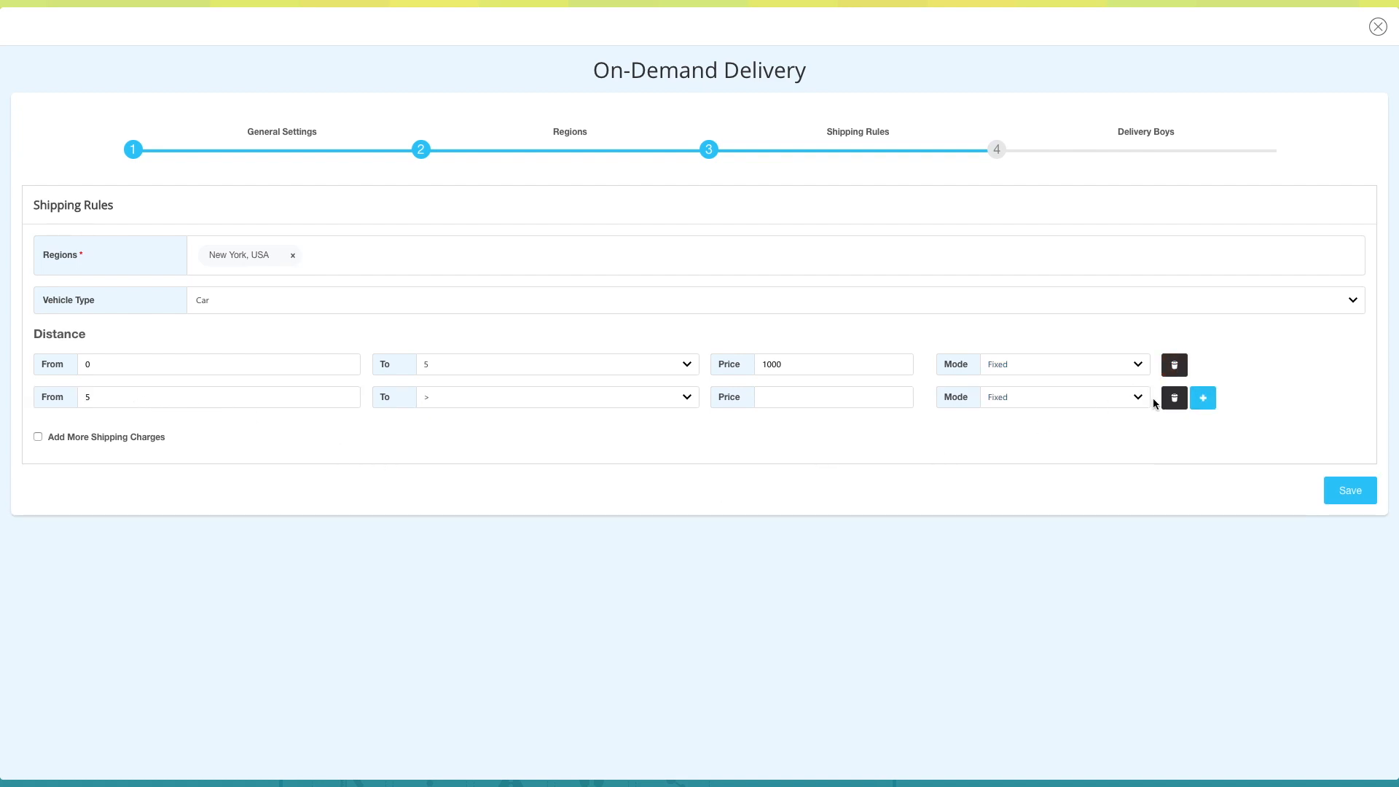
left_click(1175, 399)
left_click(856, 465)
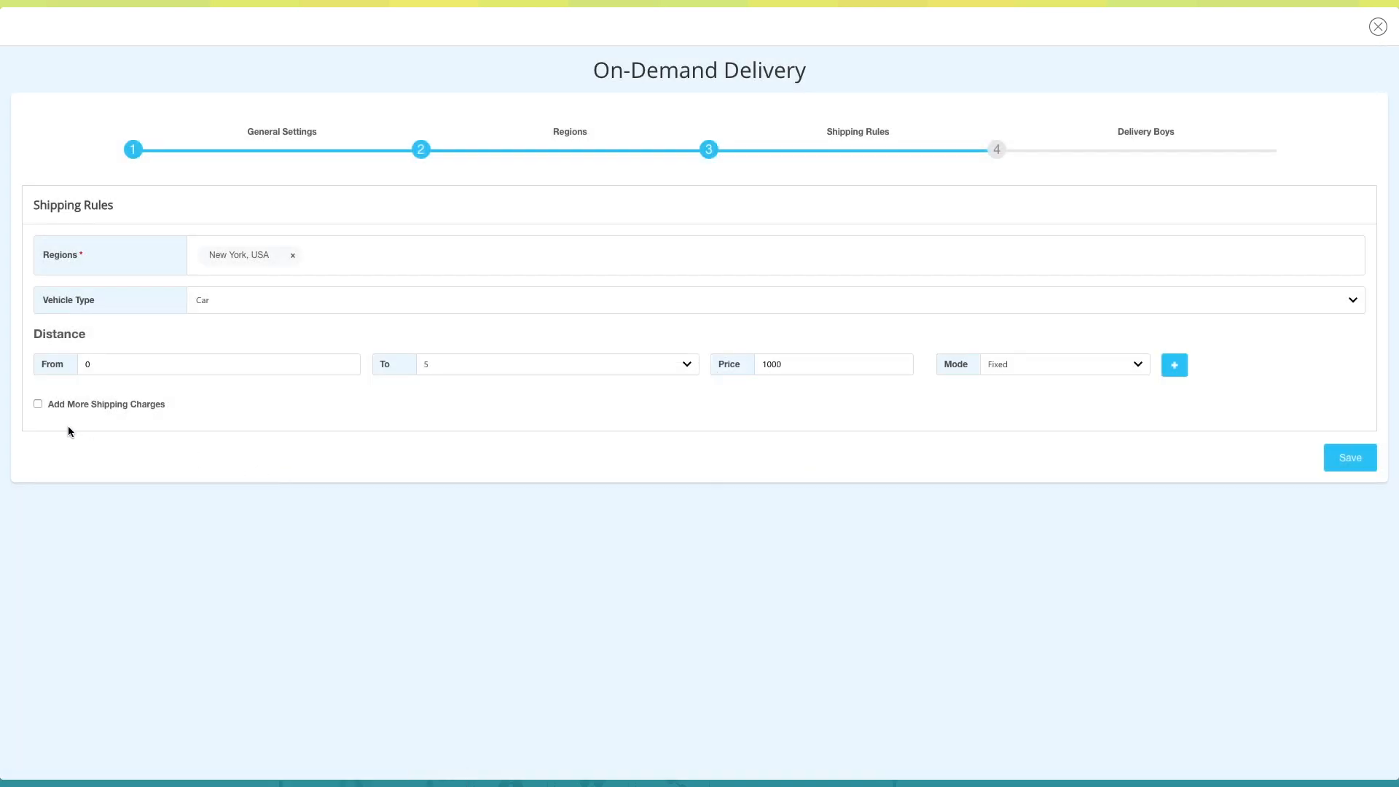
- Enable additional shipping charges for the rule and go through the handling, minimum and other charges fields
left_click(39, 404)
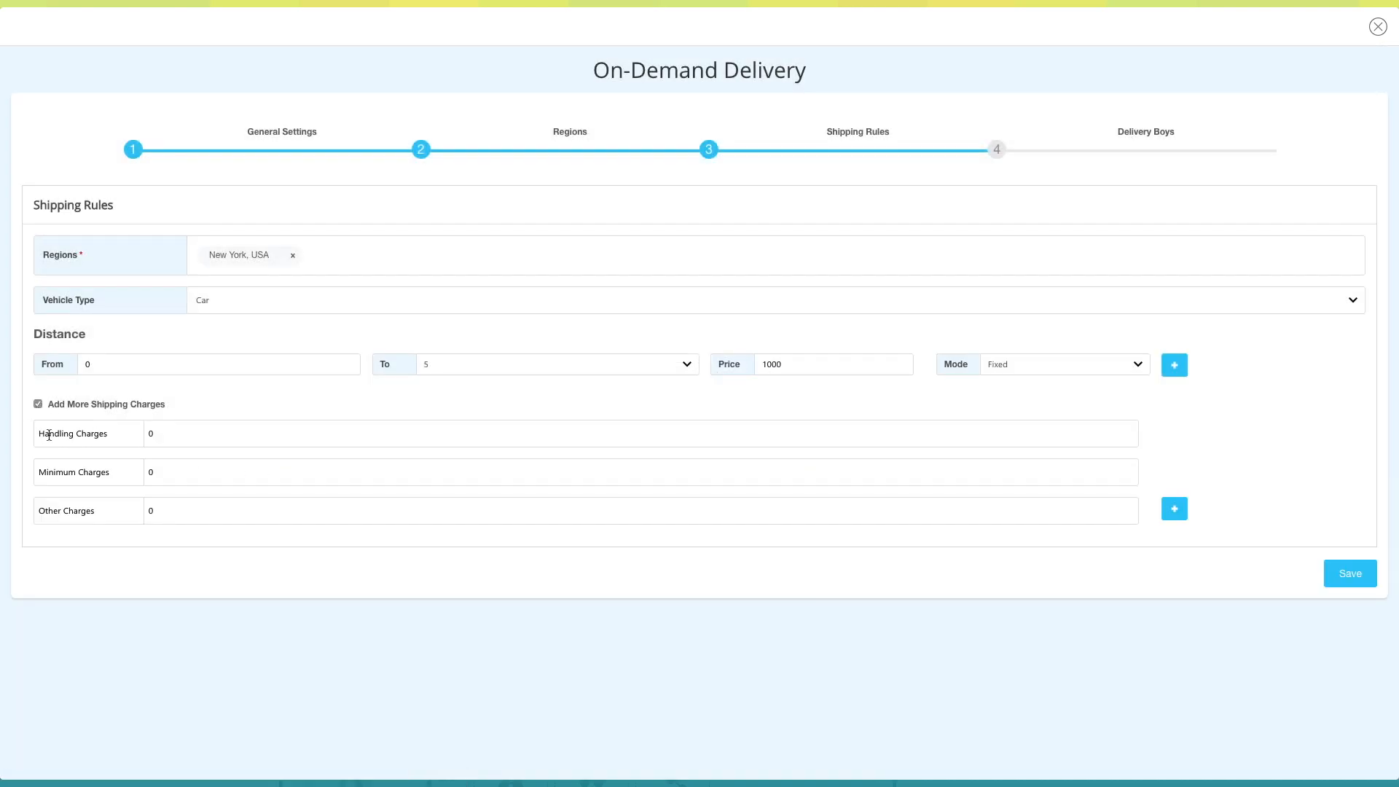
left_click(179, 433)
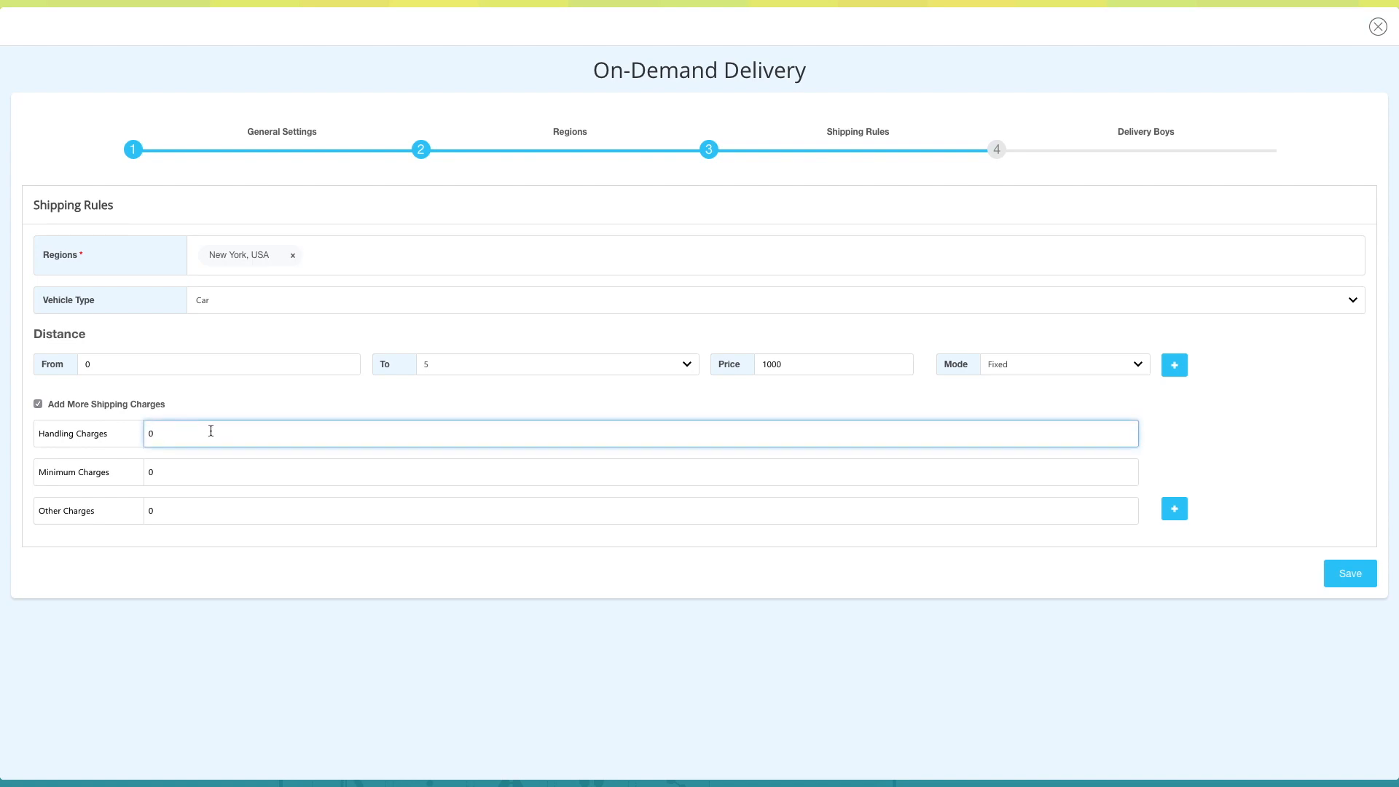
left_click(176, 472)
left_click(162, 514)
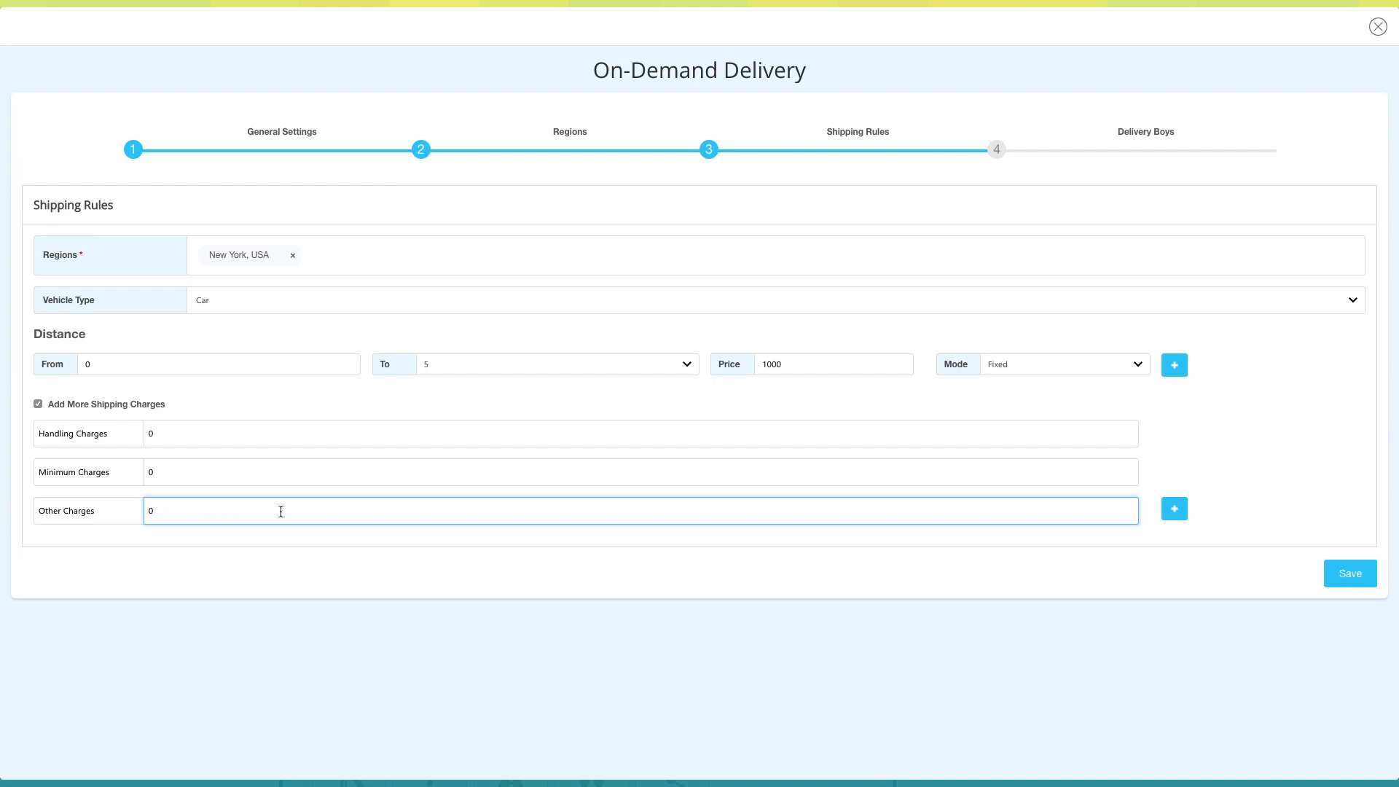
- Add an extra row to the additional shipping charges and delete the Minimum Charges row
left_click(1173, 509)
left_click(1013, 556)
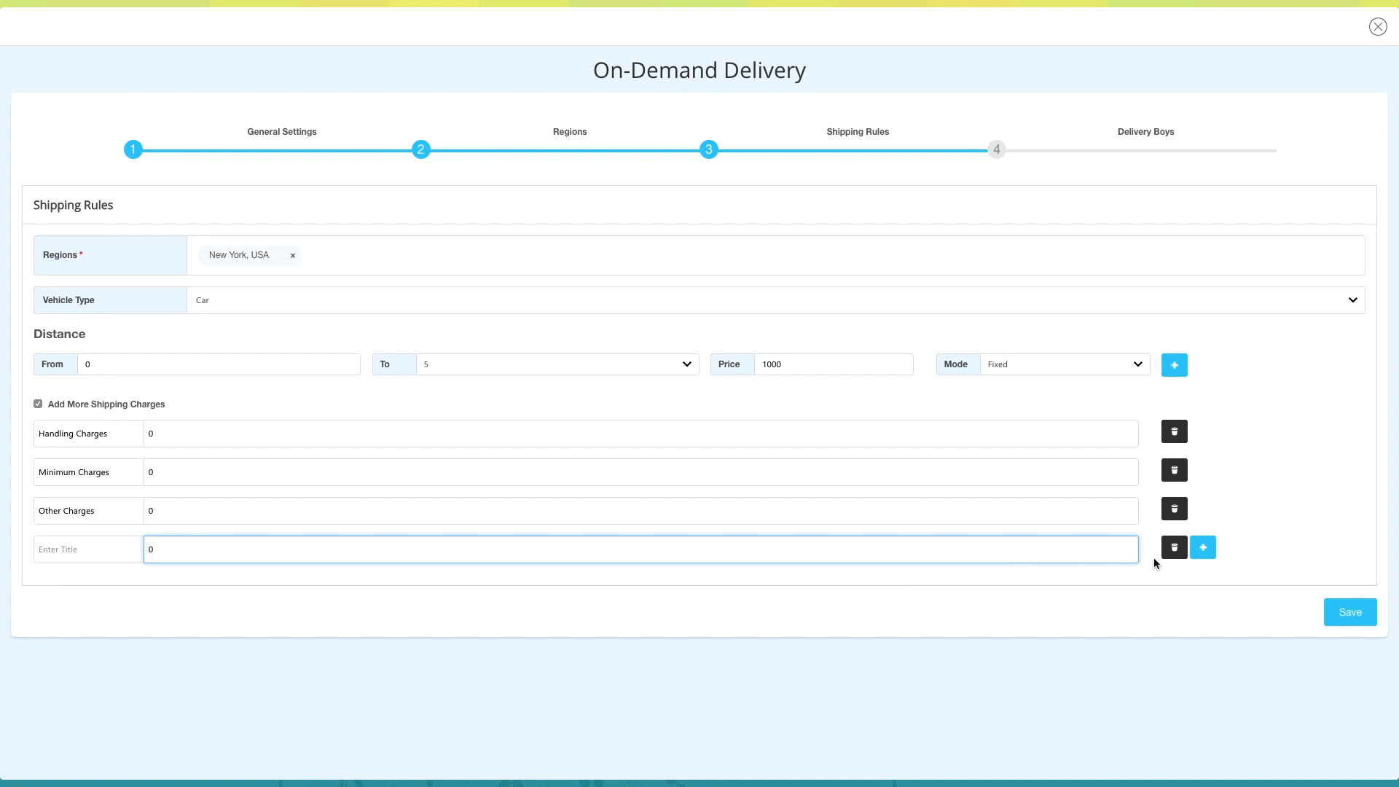
left_click(1173, 547)
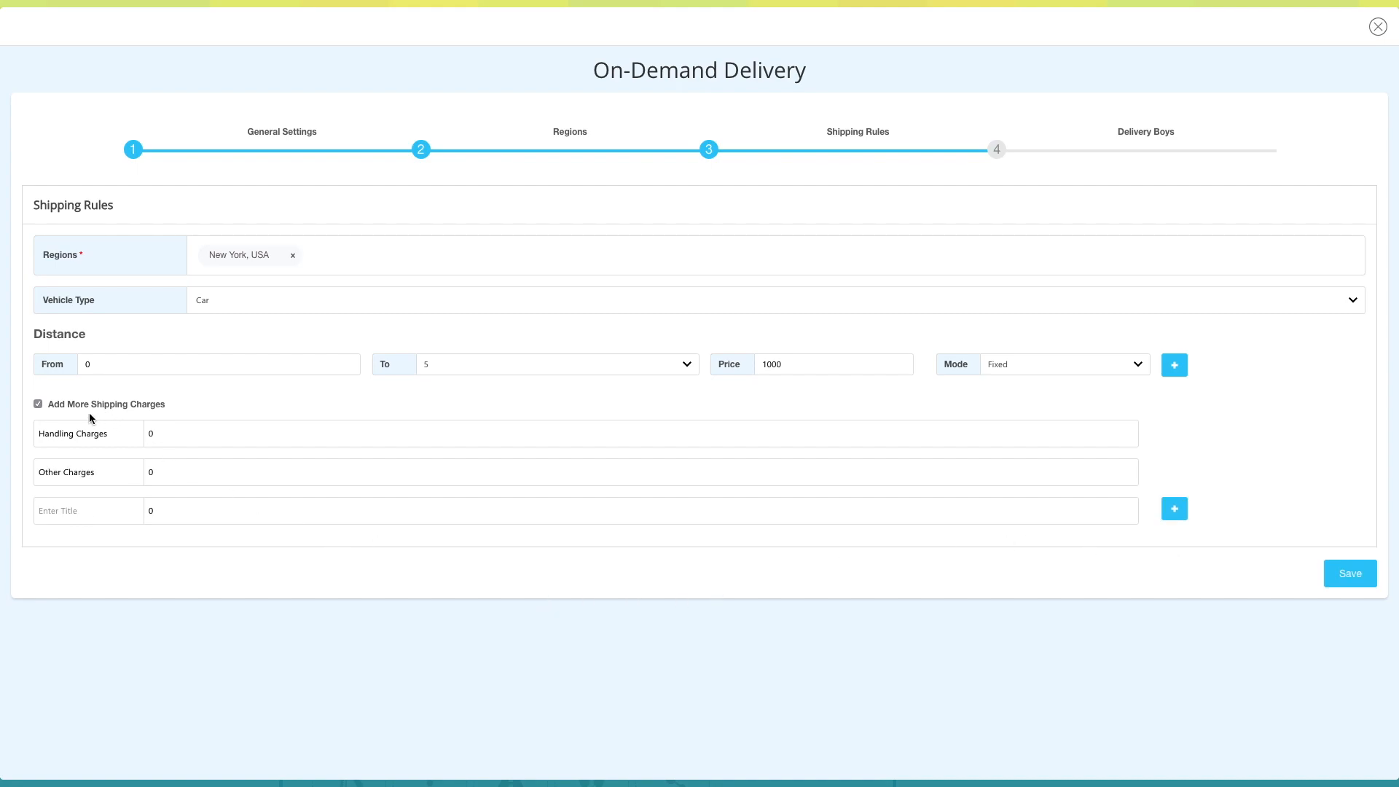
- Turn off the additional shipping charges and save the shipping rule
left_click(38, 404)
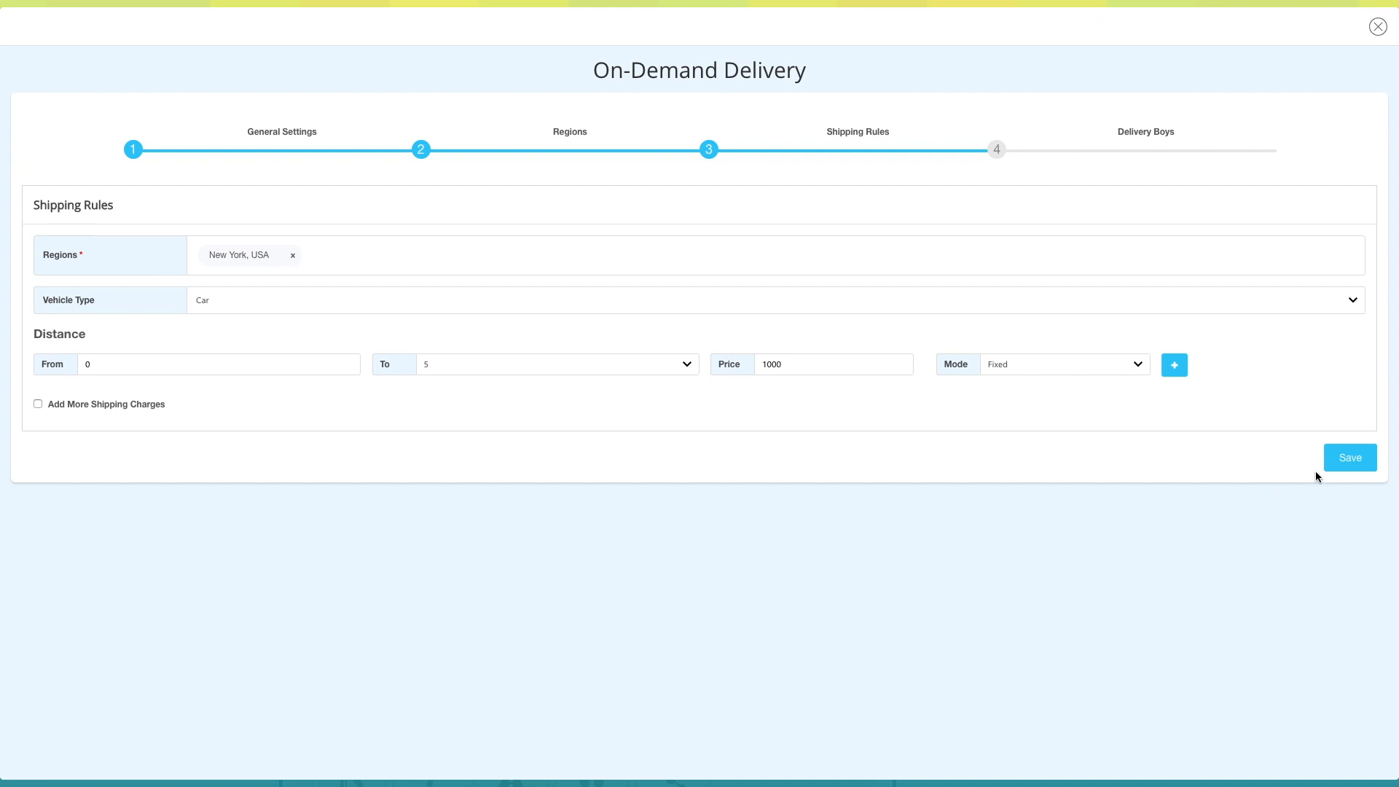
left_click(1346, 462)
left_click(1345, 461)
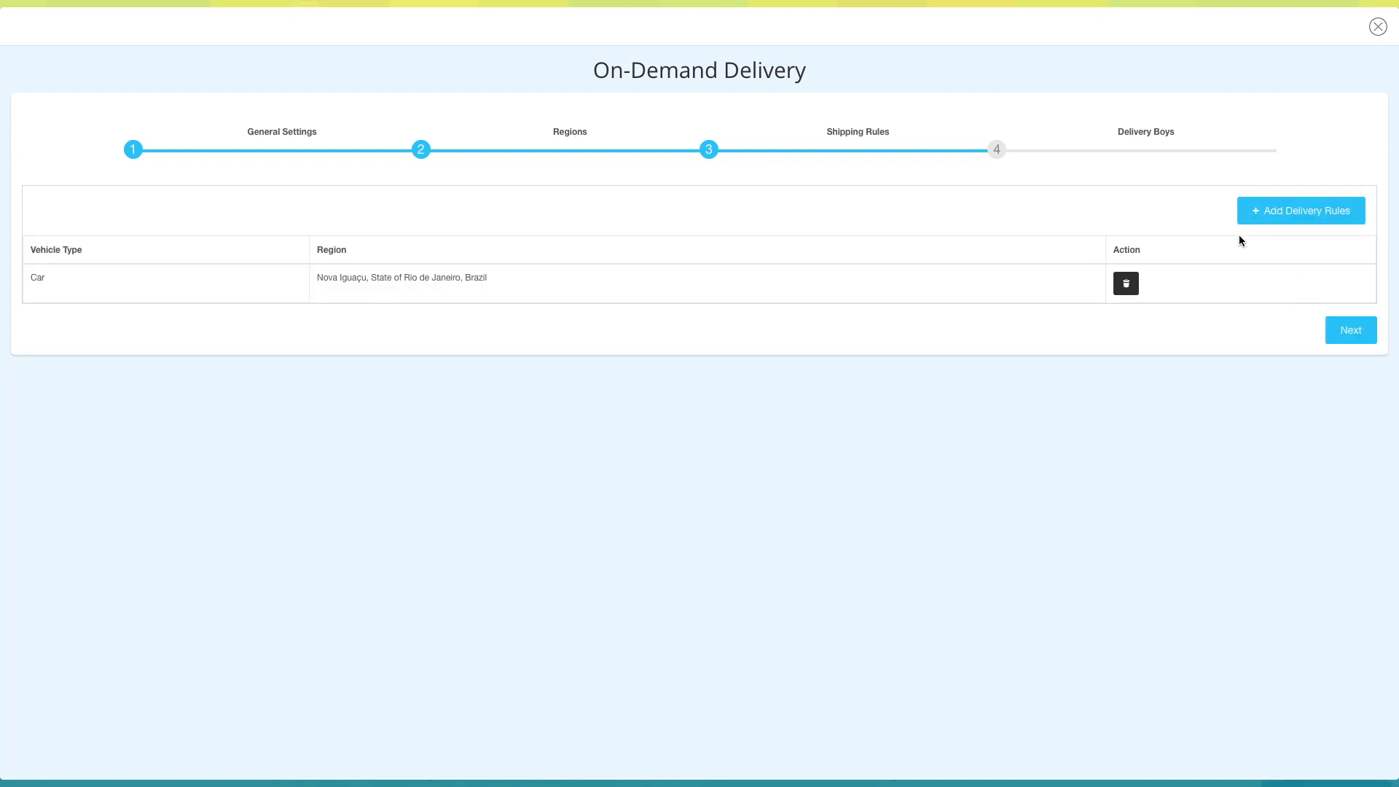
- Open the form for another delivery rule, cancel it and proceed to the delivery boys setup
left_click(1296, 210)
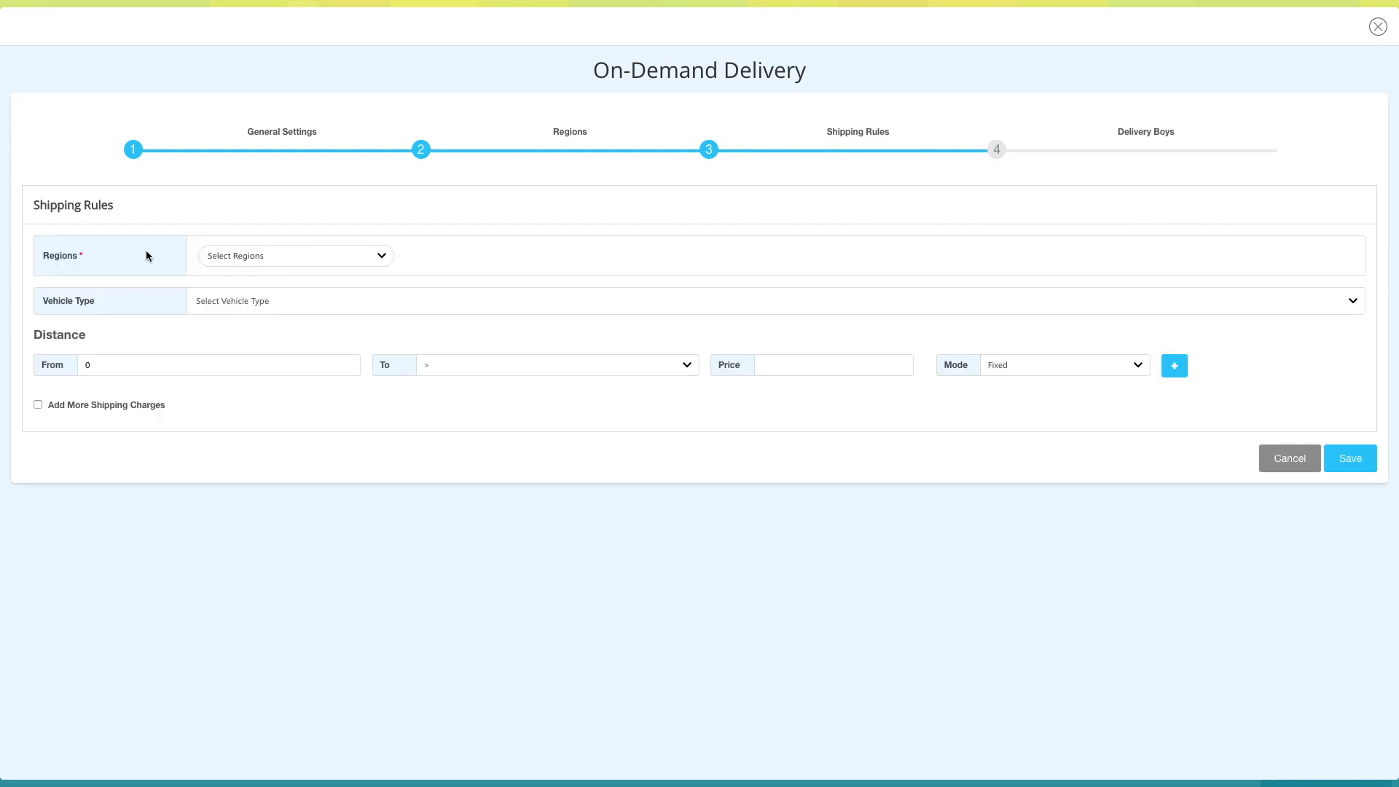
left_click(1272, 462)
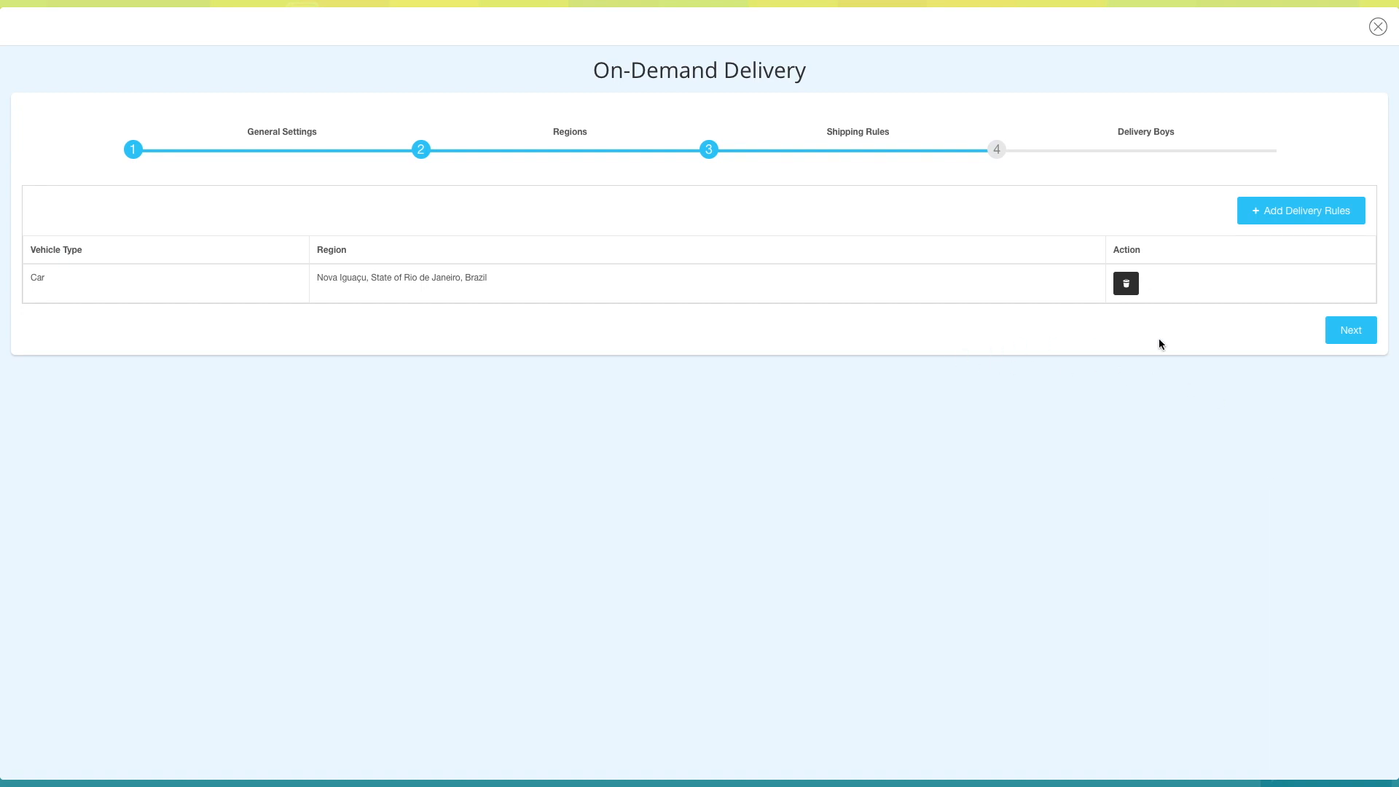
left_click(1358, 335)
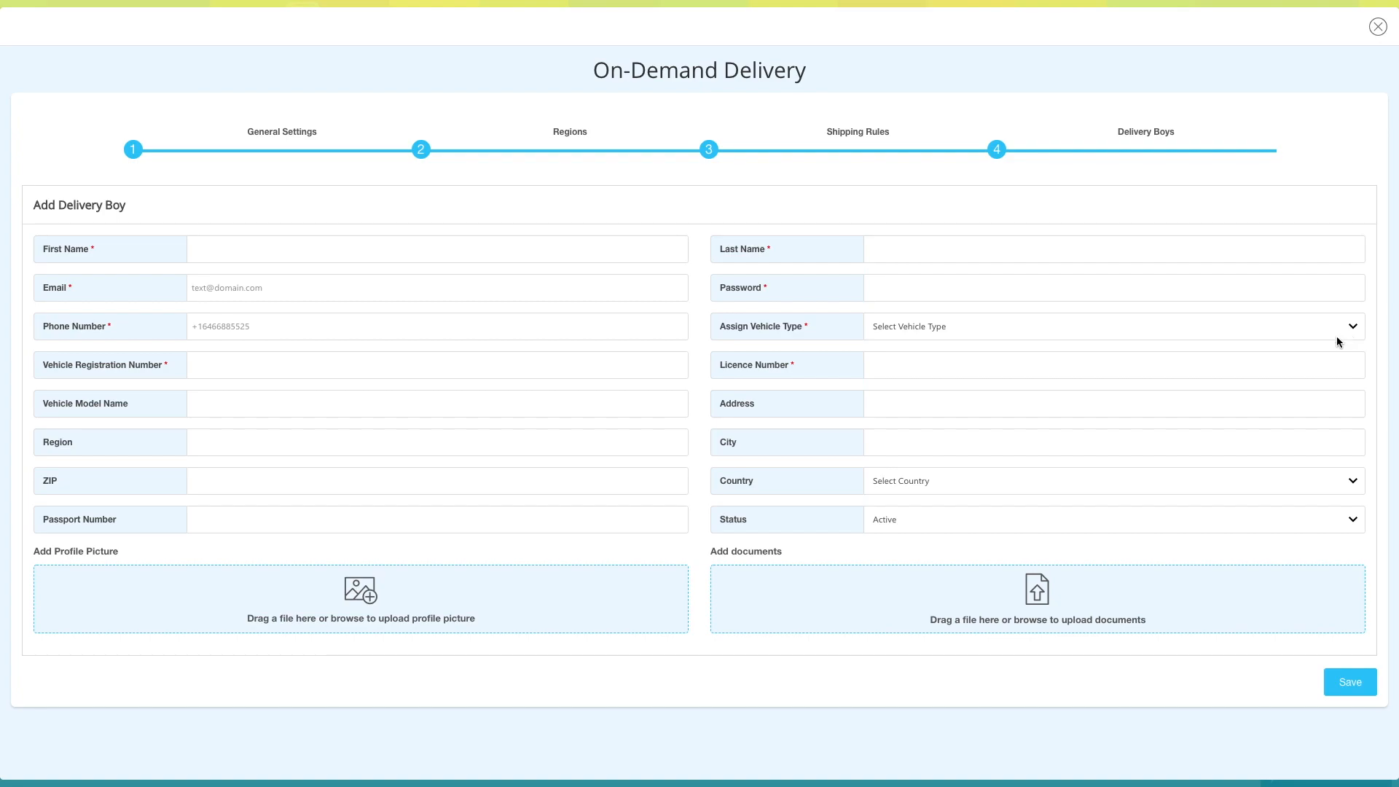
- Enter the delivery boy's first name, last name and email address
left_click(259, 249)
key("Tab")
key("Tab")
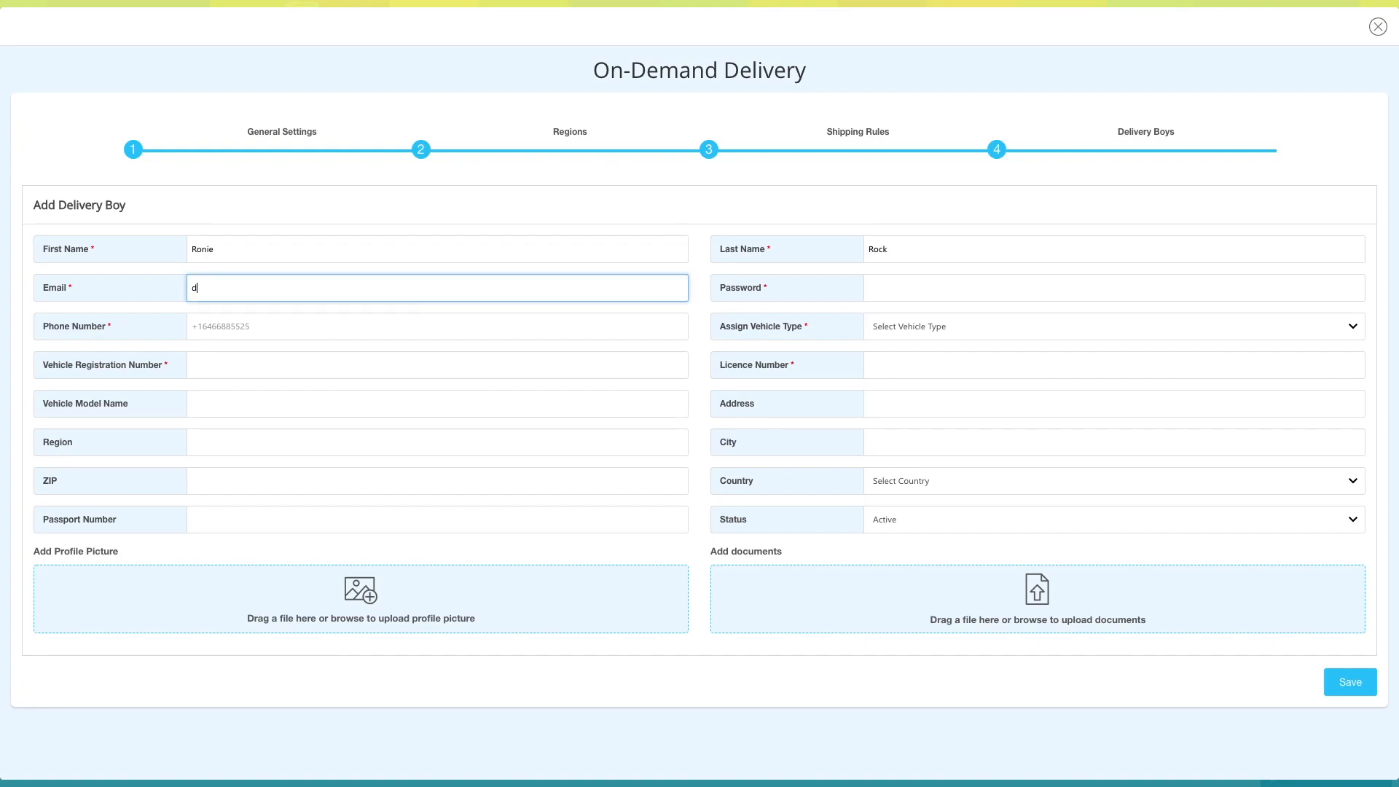
- Enter the delivery boy's account password and phone number
key("Tab")
type("d")
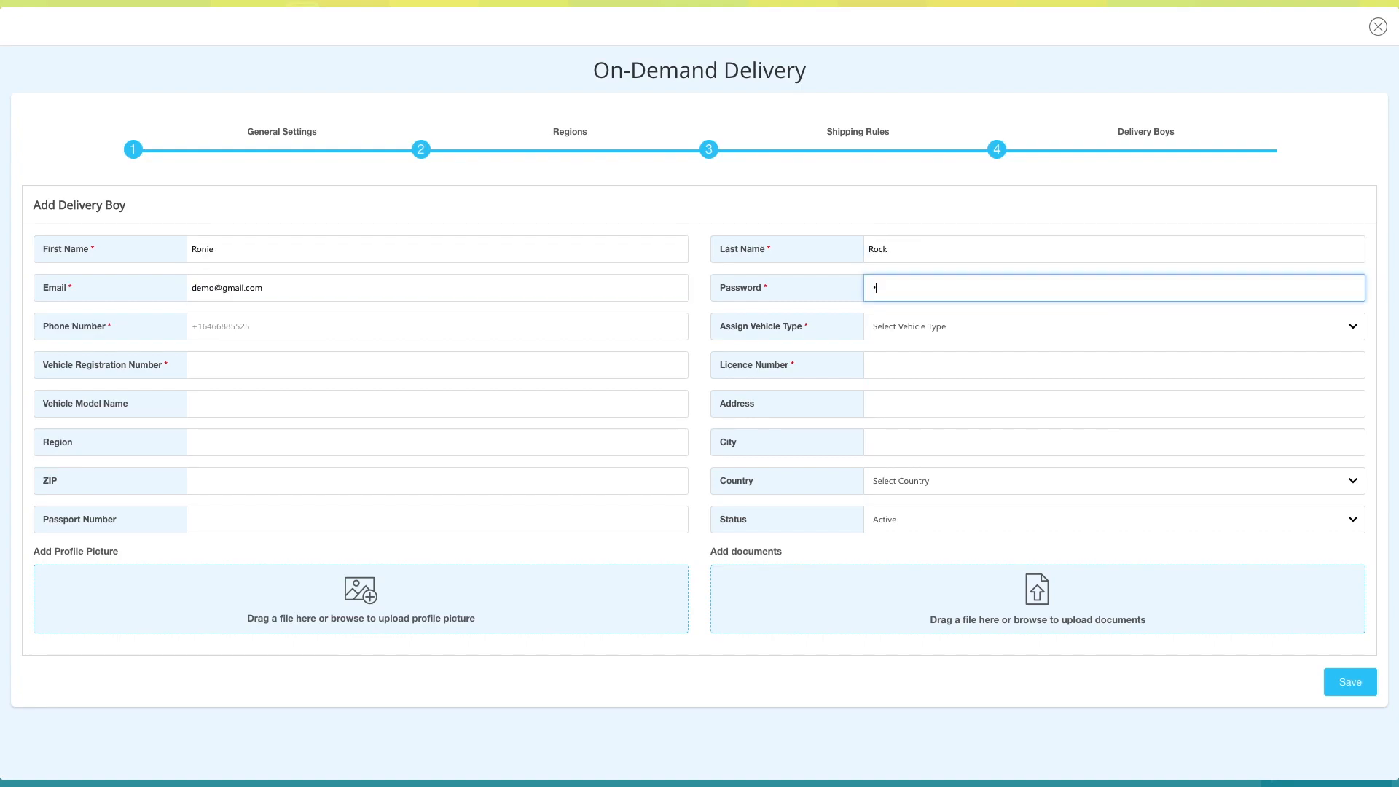
type("•••••••")
key("Tab")
type("+1234567890")
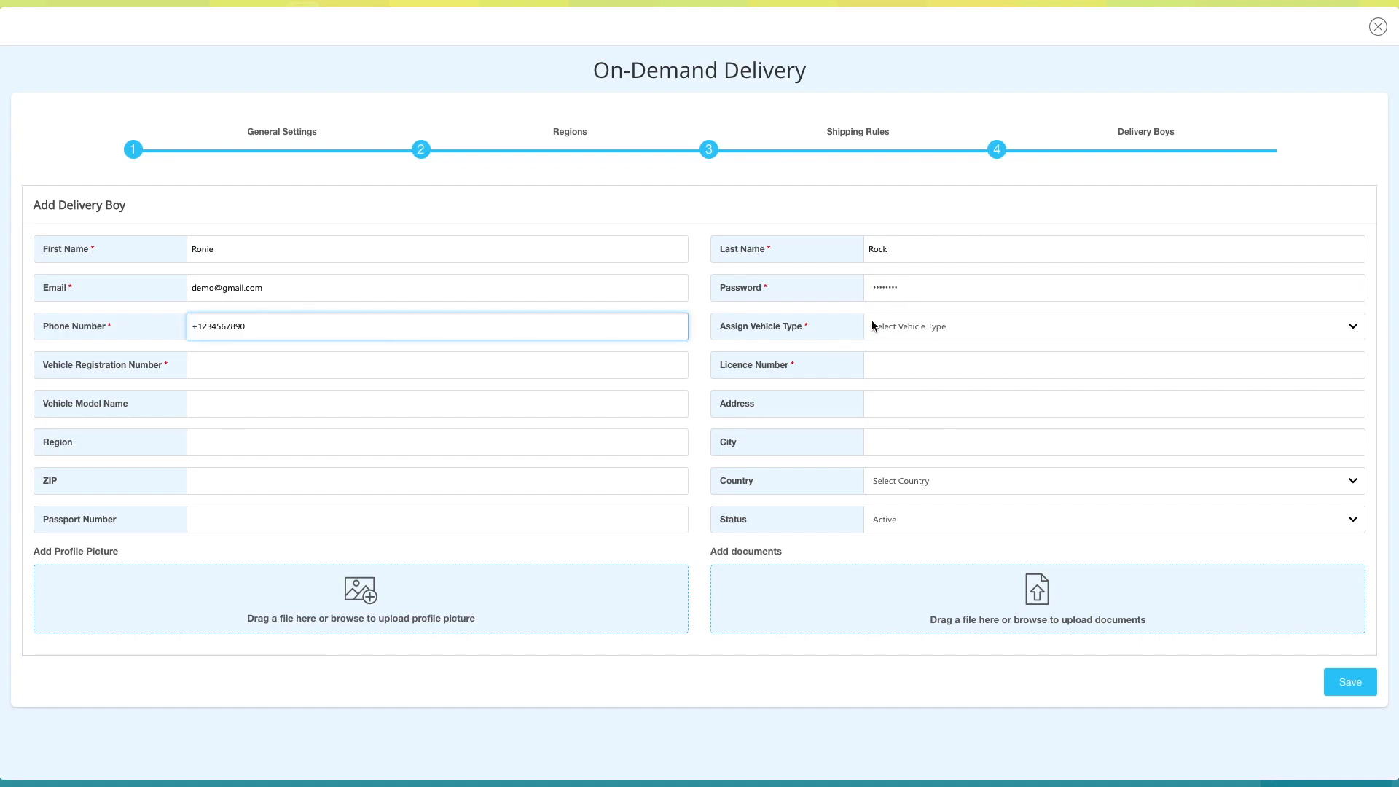
- Assign Car as the vehicle type and fill in the vehicle registration number, licence number and model name Honda city
key("Tab")
key("c")
key("Tab")
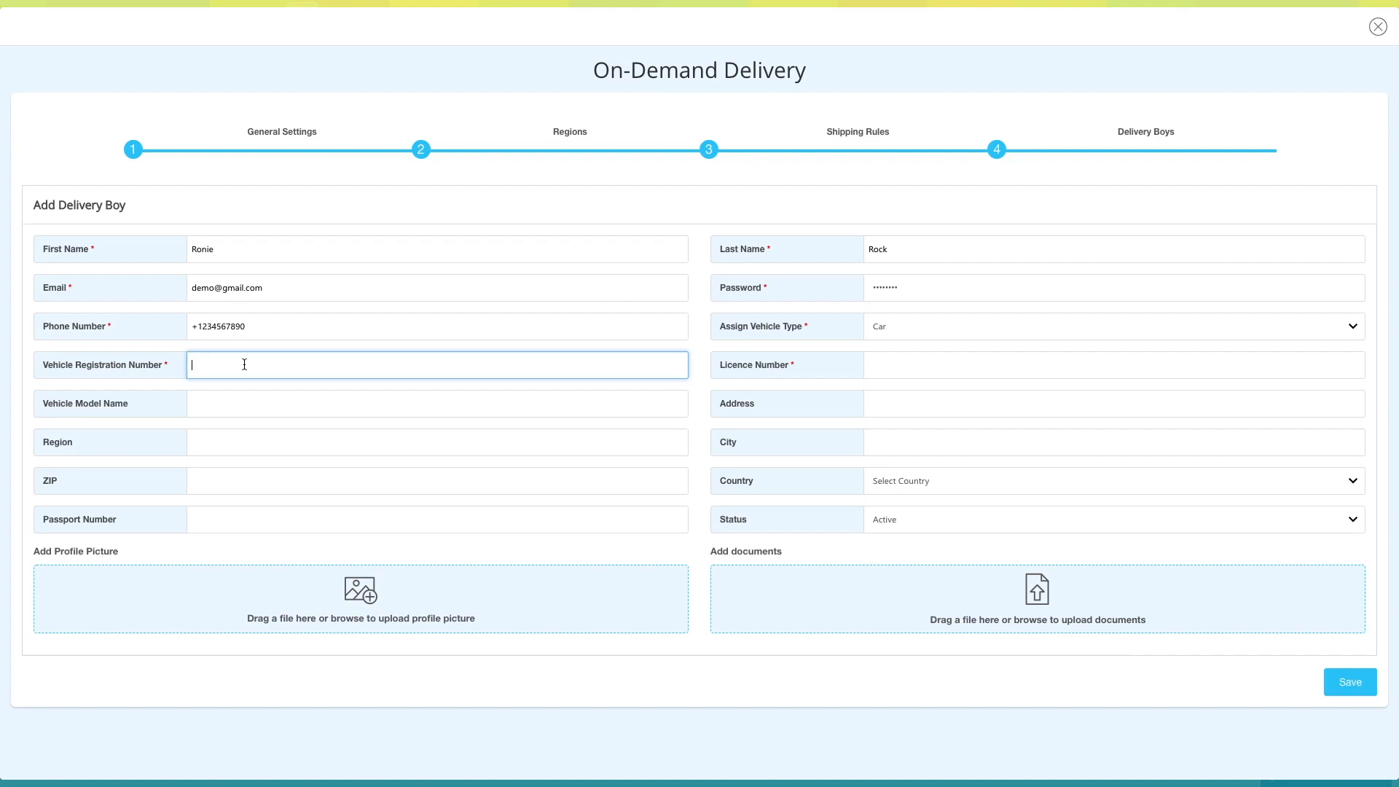
type("987654323456")
left_click(887, 365)
type("765432345678")
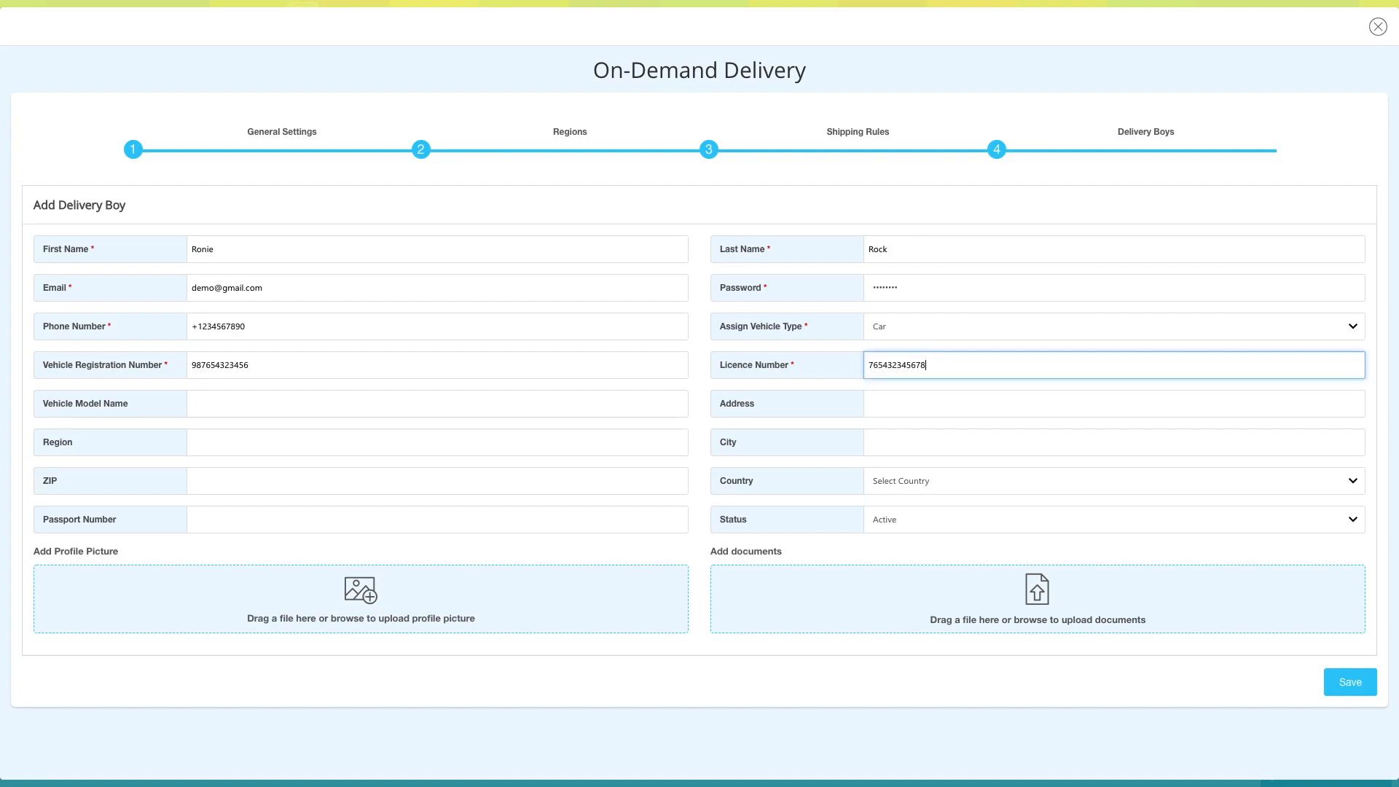
left_click(256, 406)
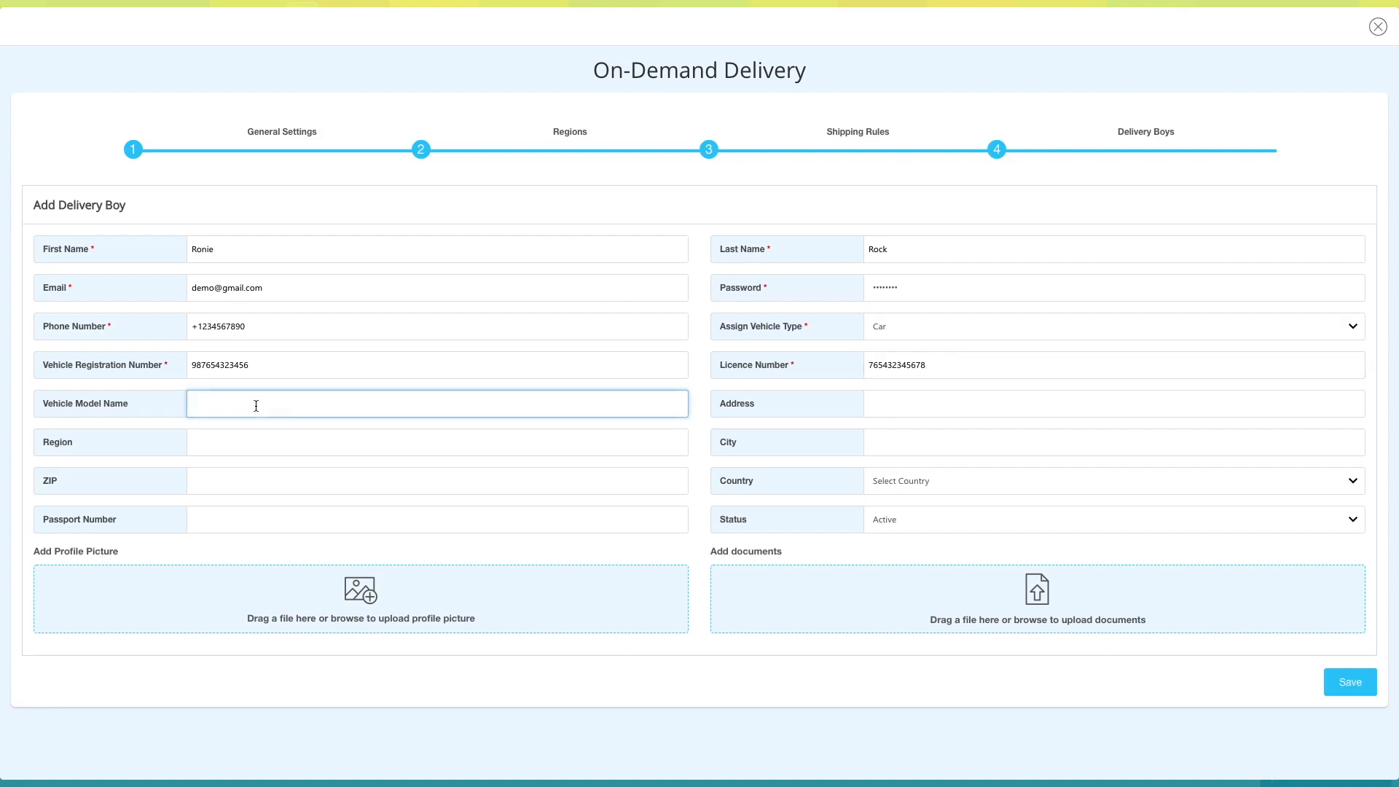
type("Honda city")
- Go through the optional address, country and passport fields without filling them, keep the status Active and save the delivery boy
left_click(888, 407)
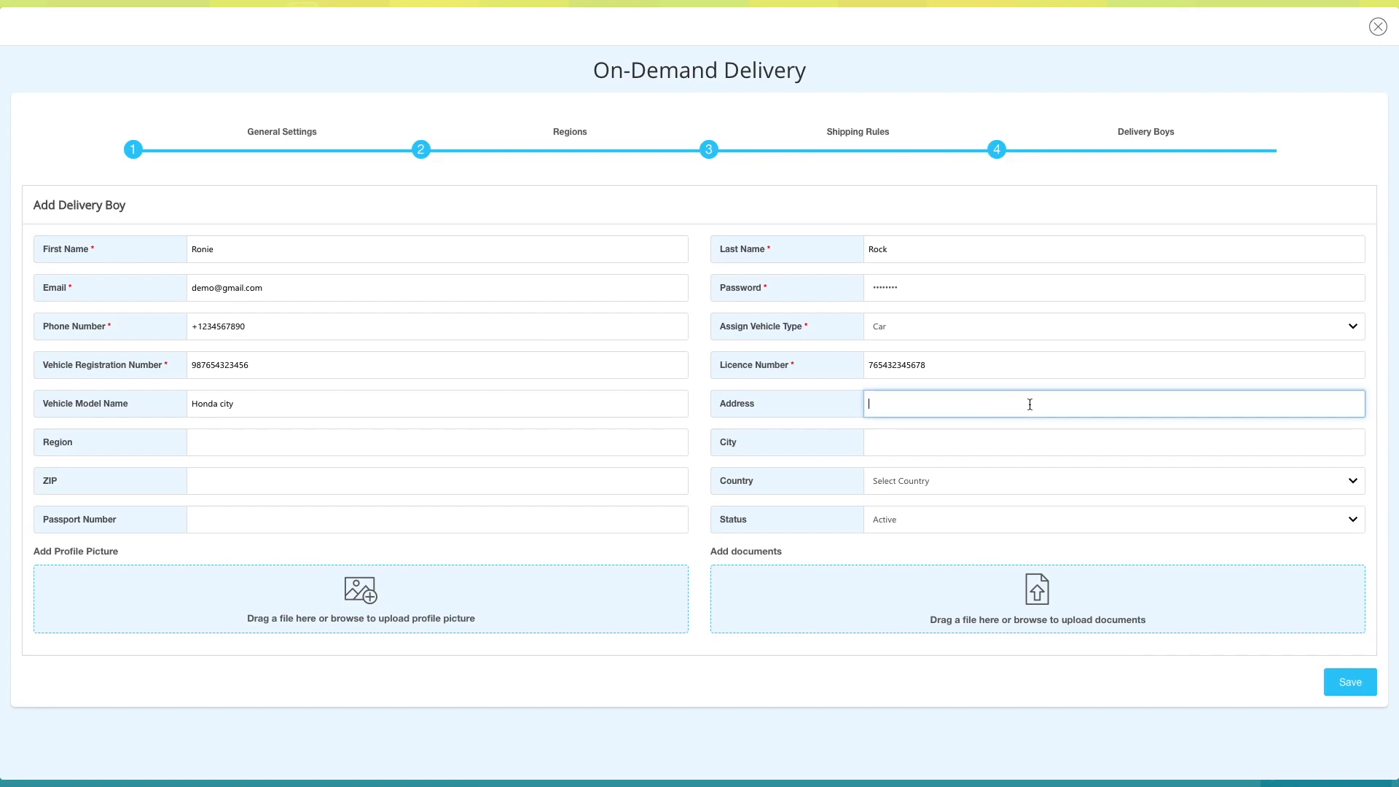
left_click(277, 441)
left_click(976, 453)
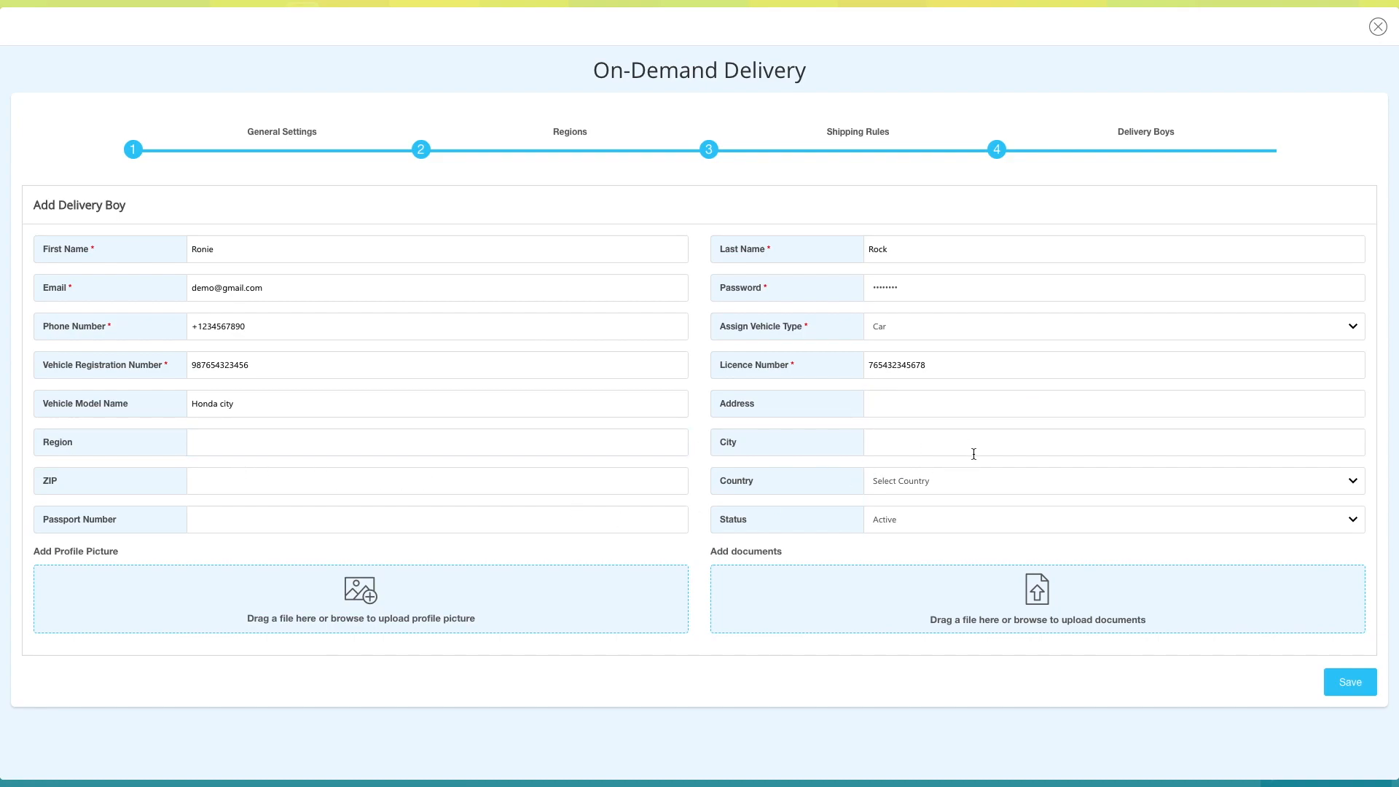
left_click(235, 474)
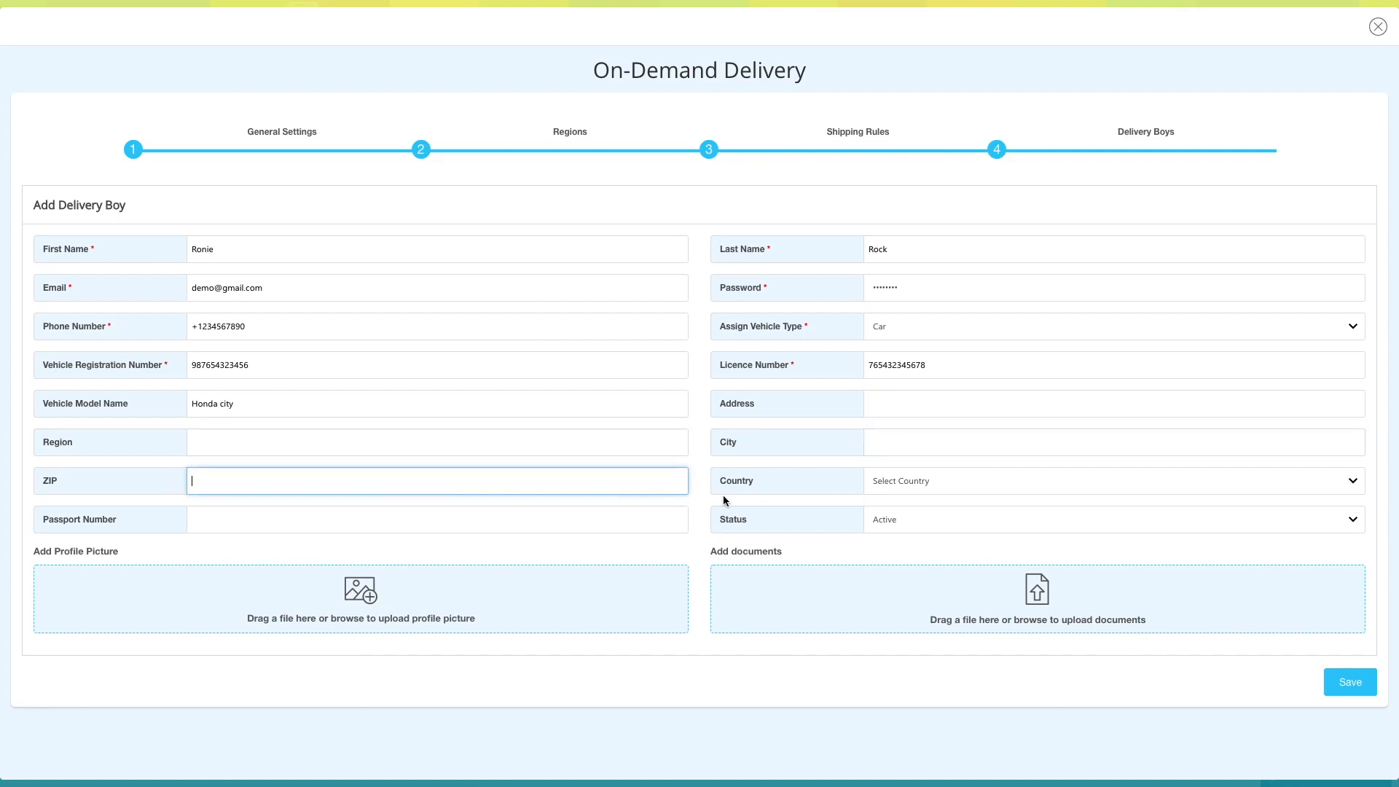
left_click(993, 483)
left_click(379, 522)
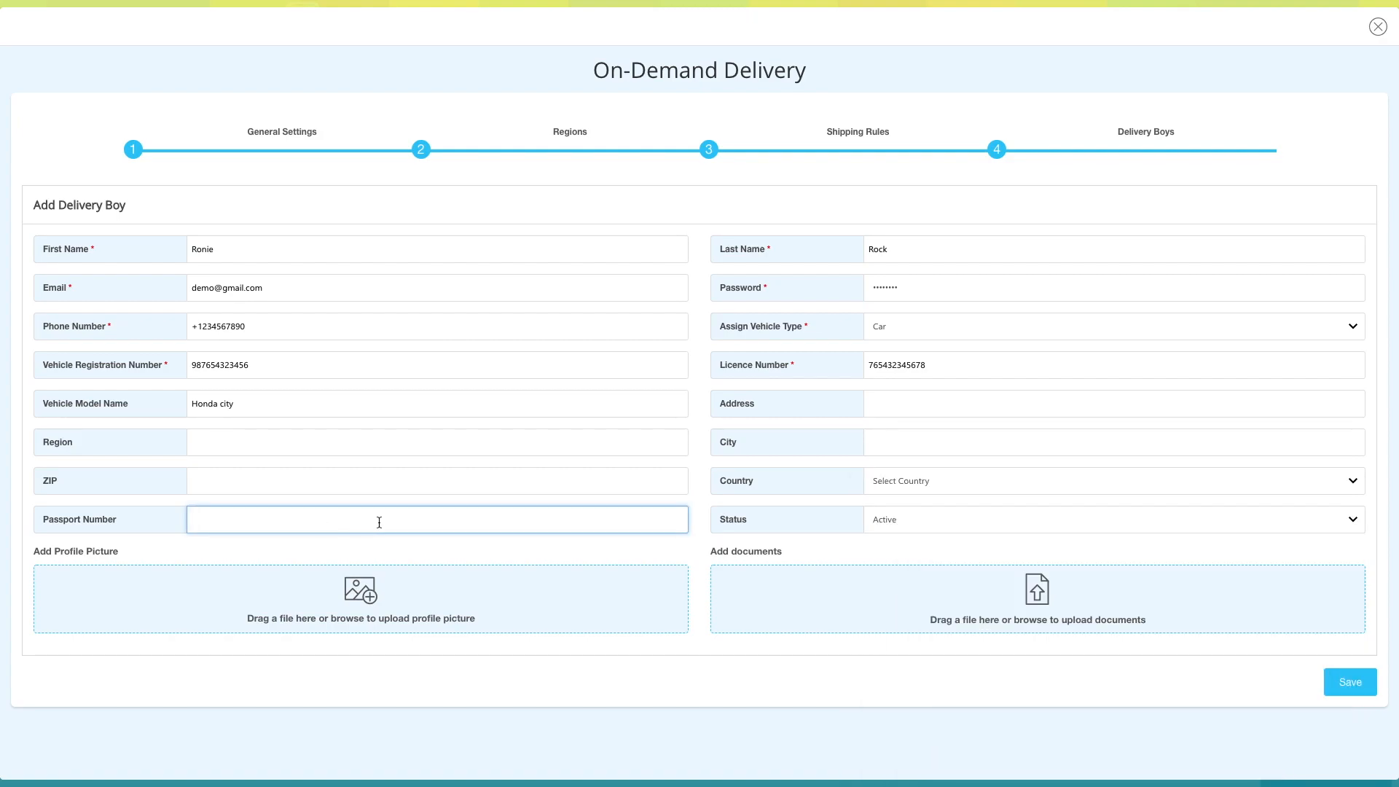
left_click(941, 521)
left_click(916, 519)
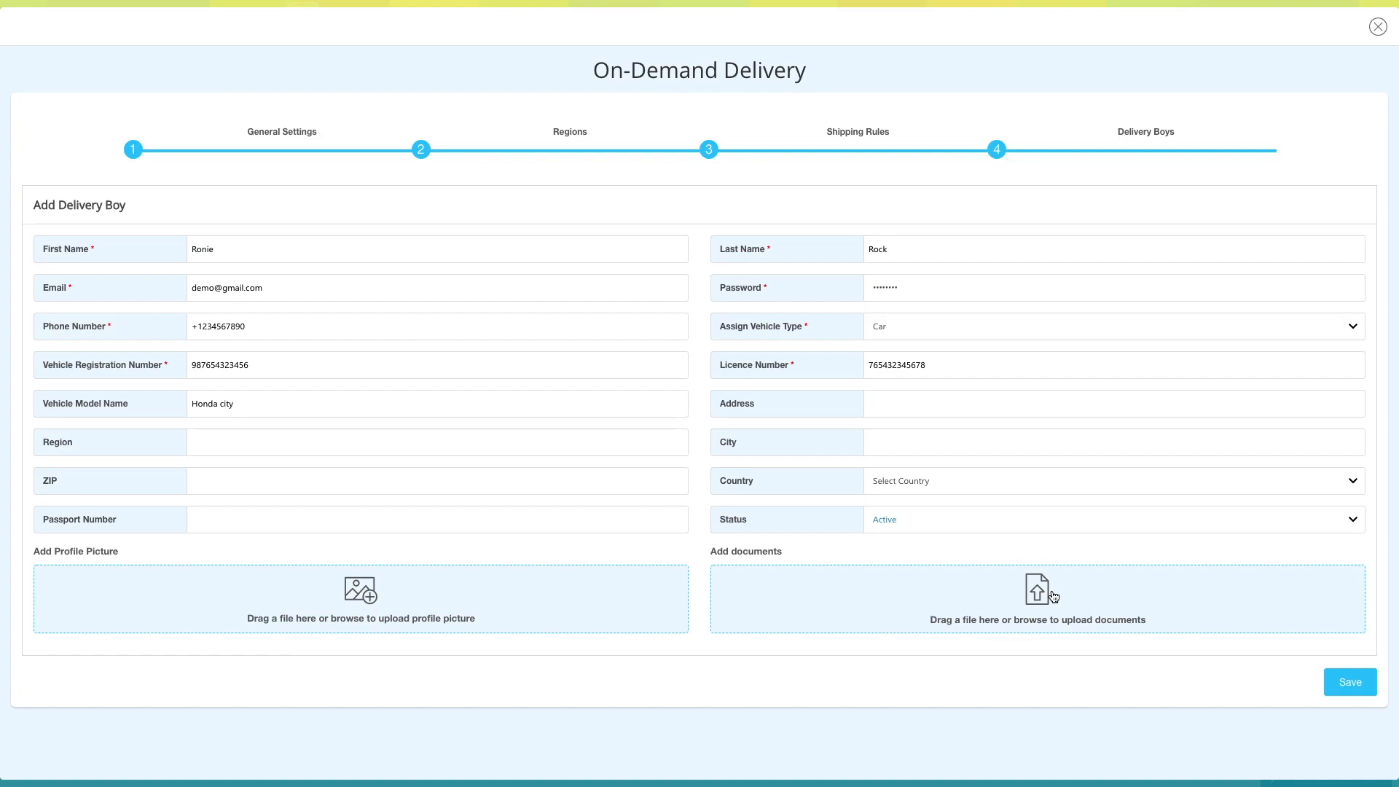
left_click(1349, 682)
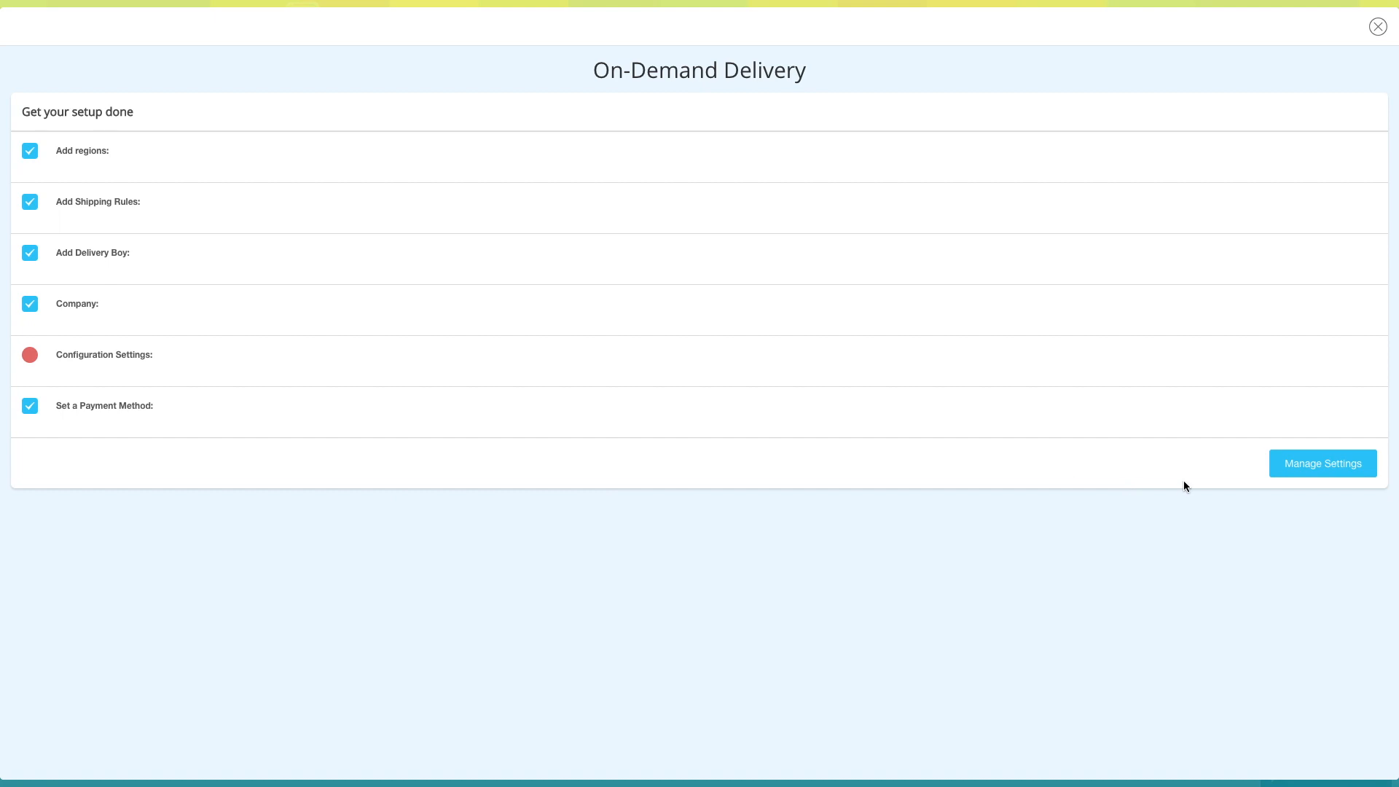
- Proceed to the On-Demand Delivery management dashboard, check the bookings page and open the delivery boy profiles
left_click(1351, 466)
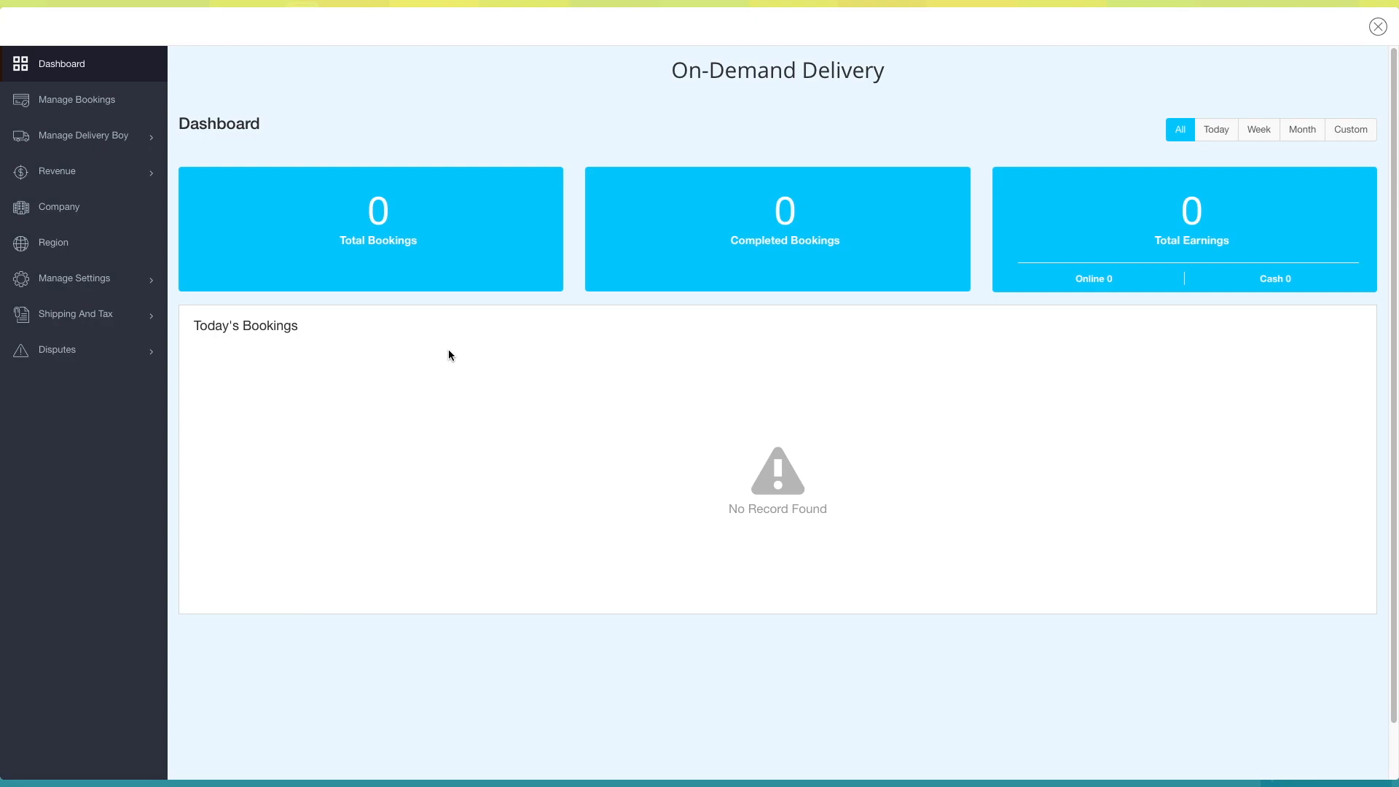
left_click(102, 105)
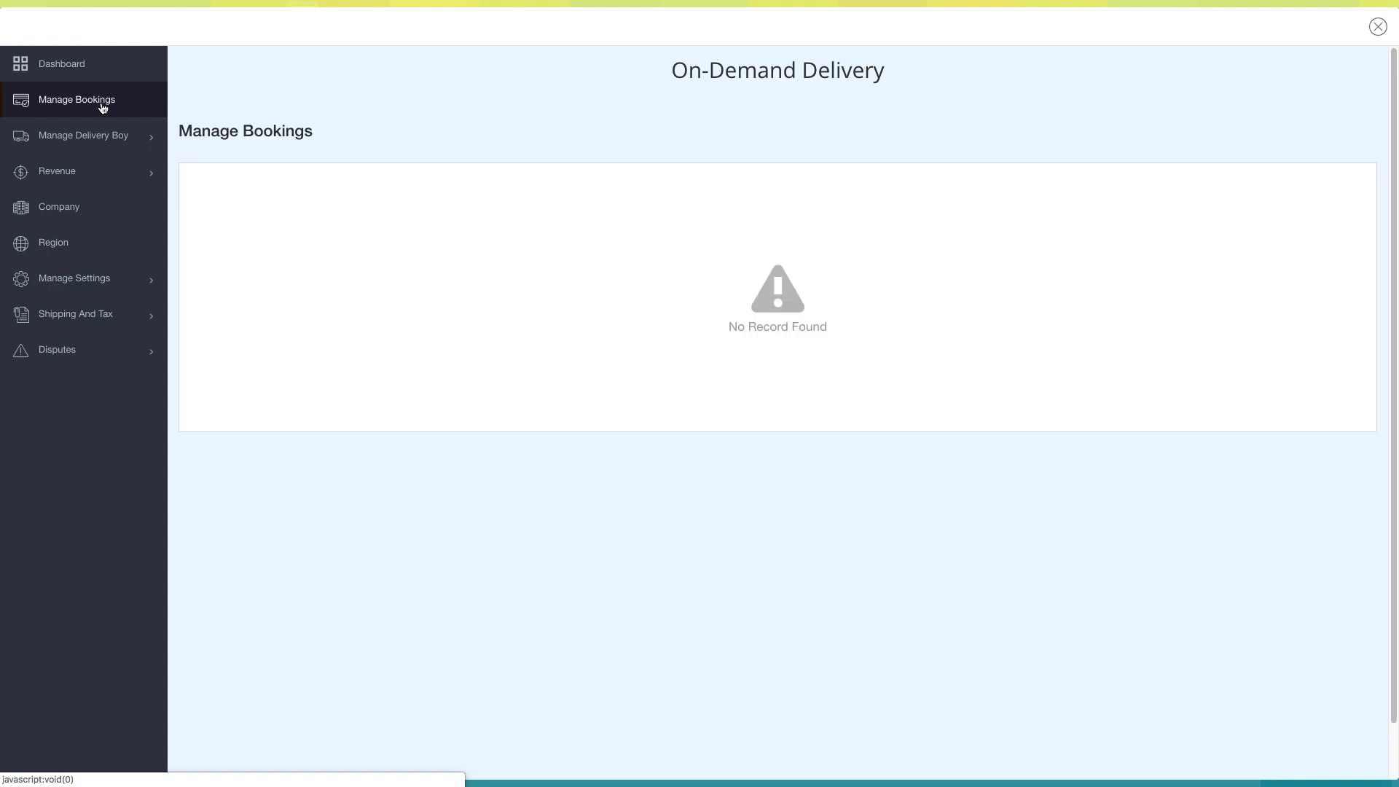
left_click(88, 139)
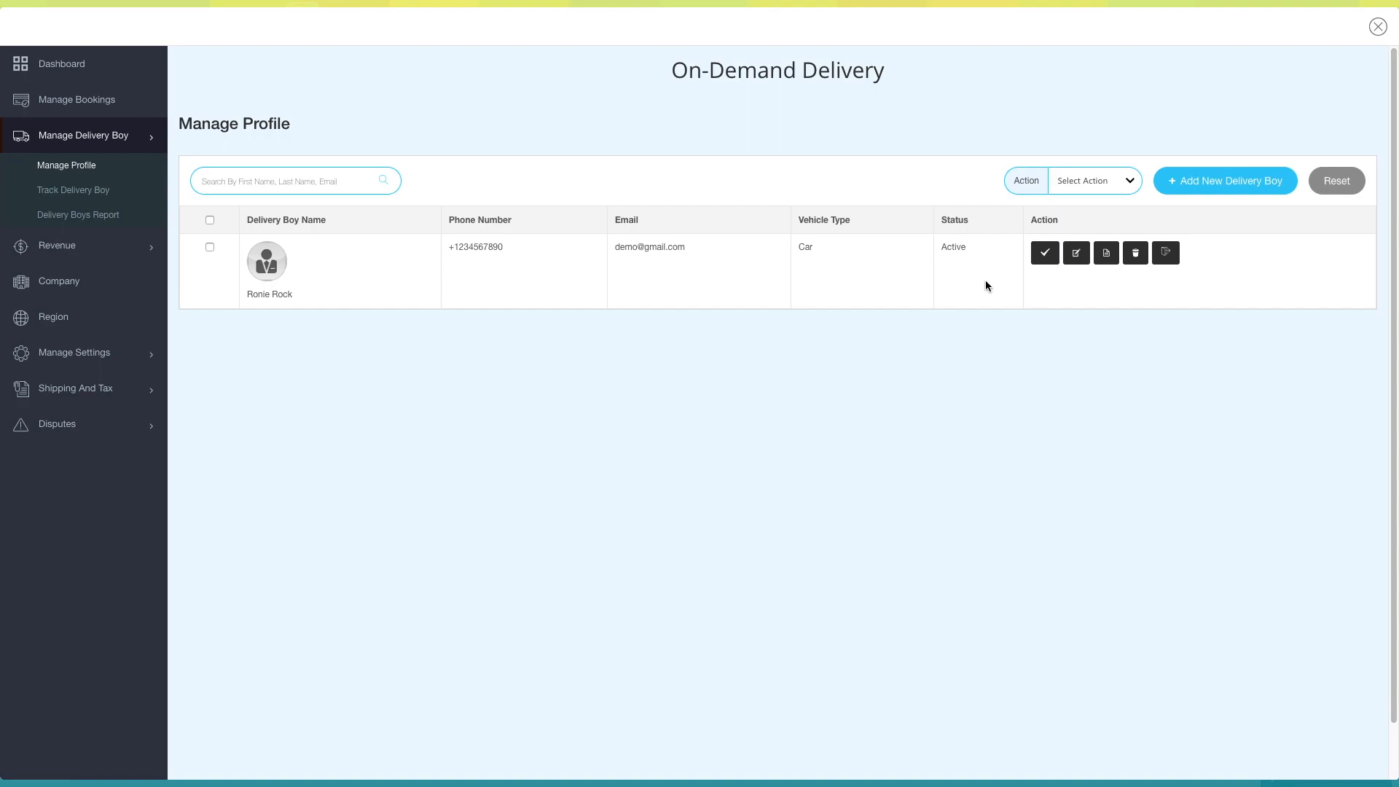
- Check the bulk action options and the form for adding a new delivery boy, closing both without changes
left_click(1071, 181)
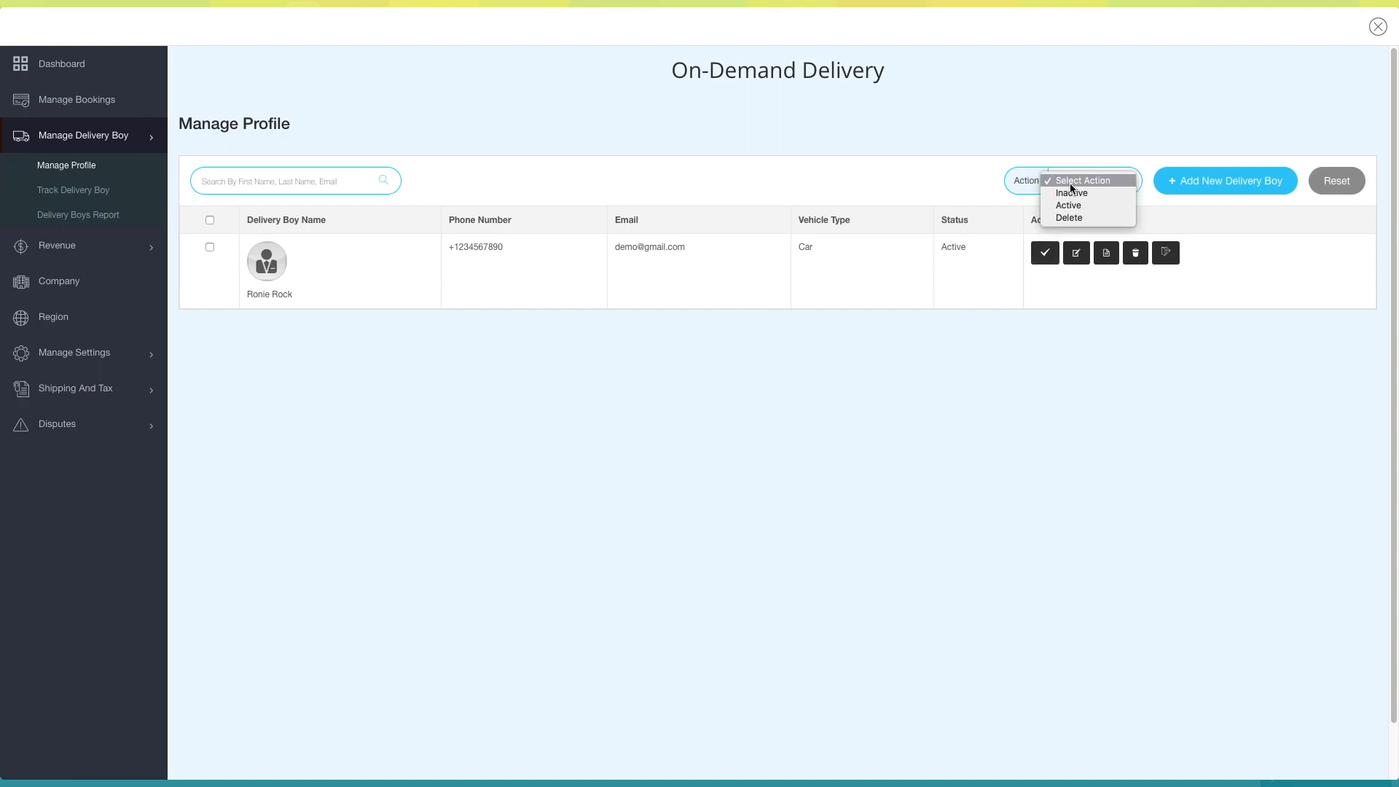
left_click(1106, 181)
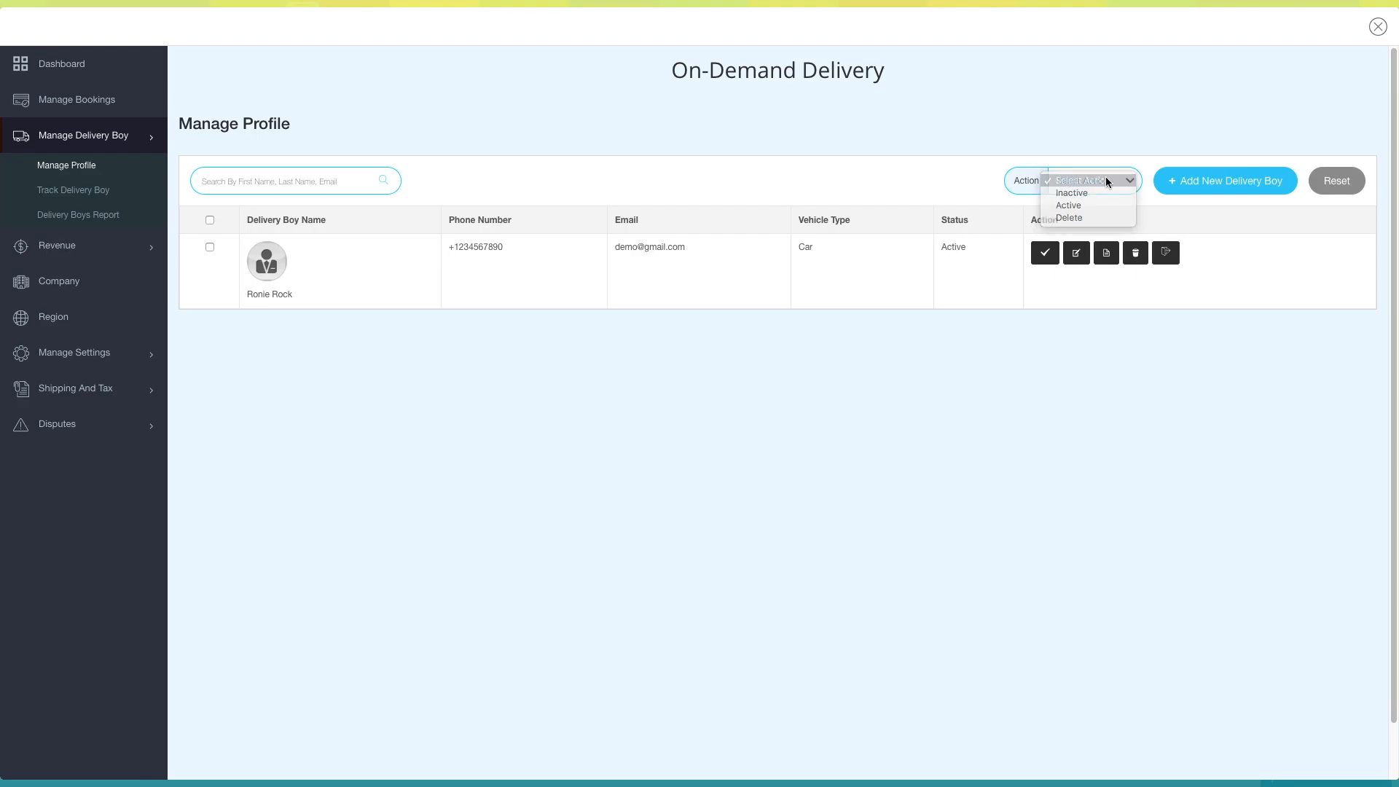
left_click(1231, 183)
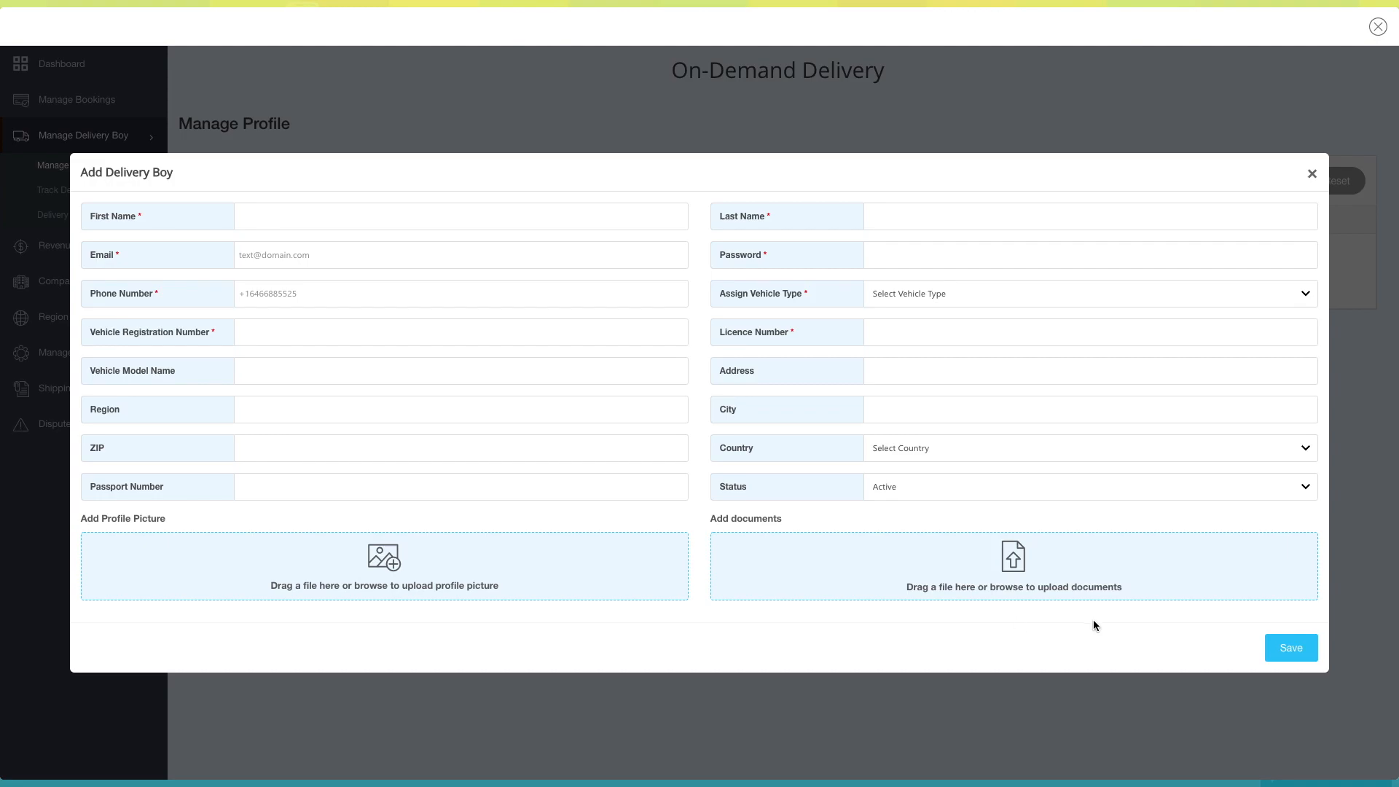
left_click(1313, 175)
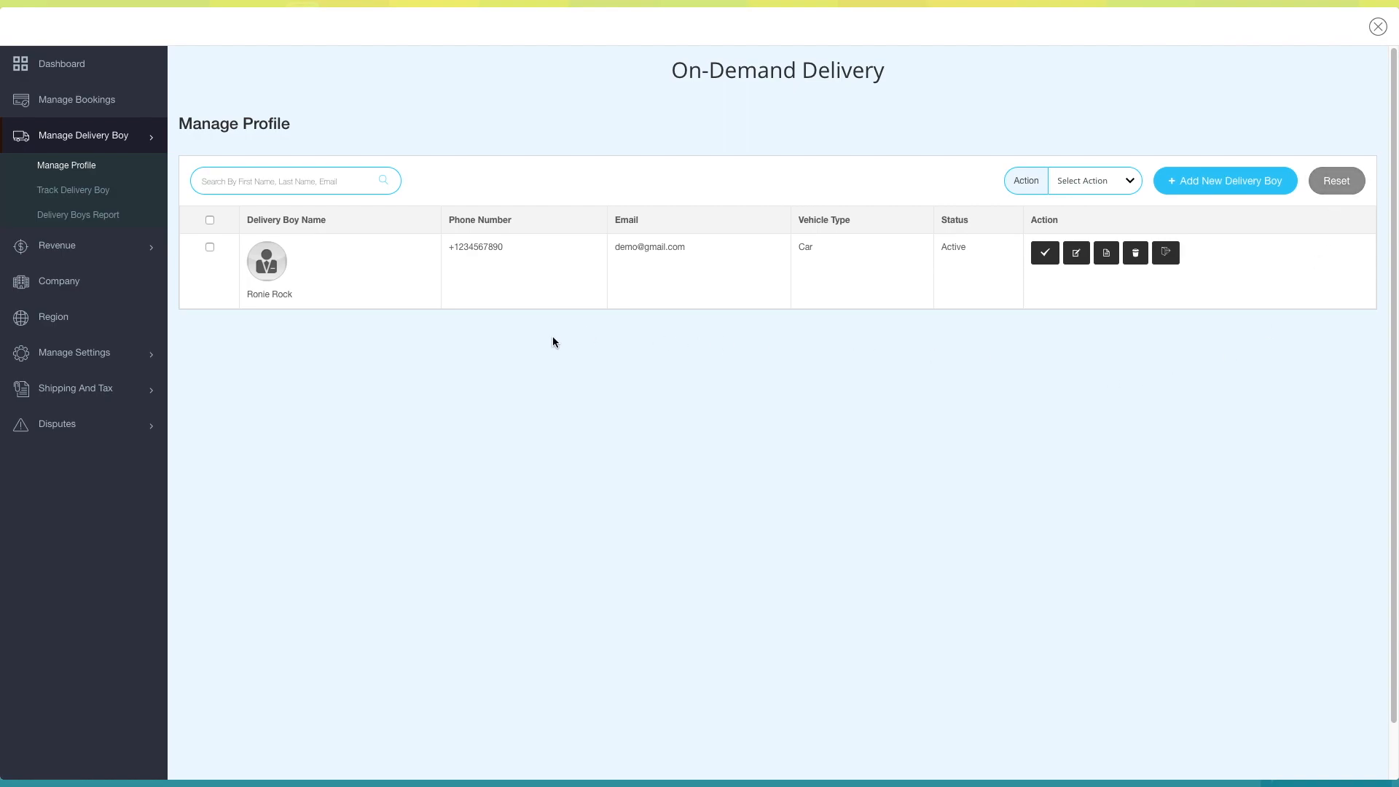
- Open the deactivation prompt for the listed delivery boy and dismiss it
left_click(1046, 255)
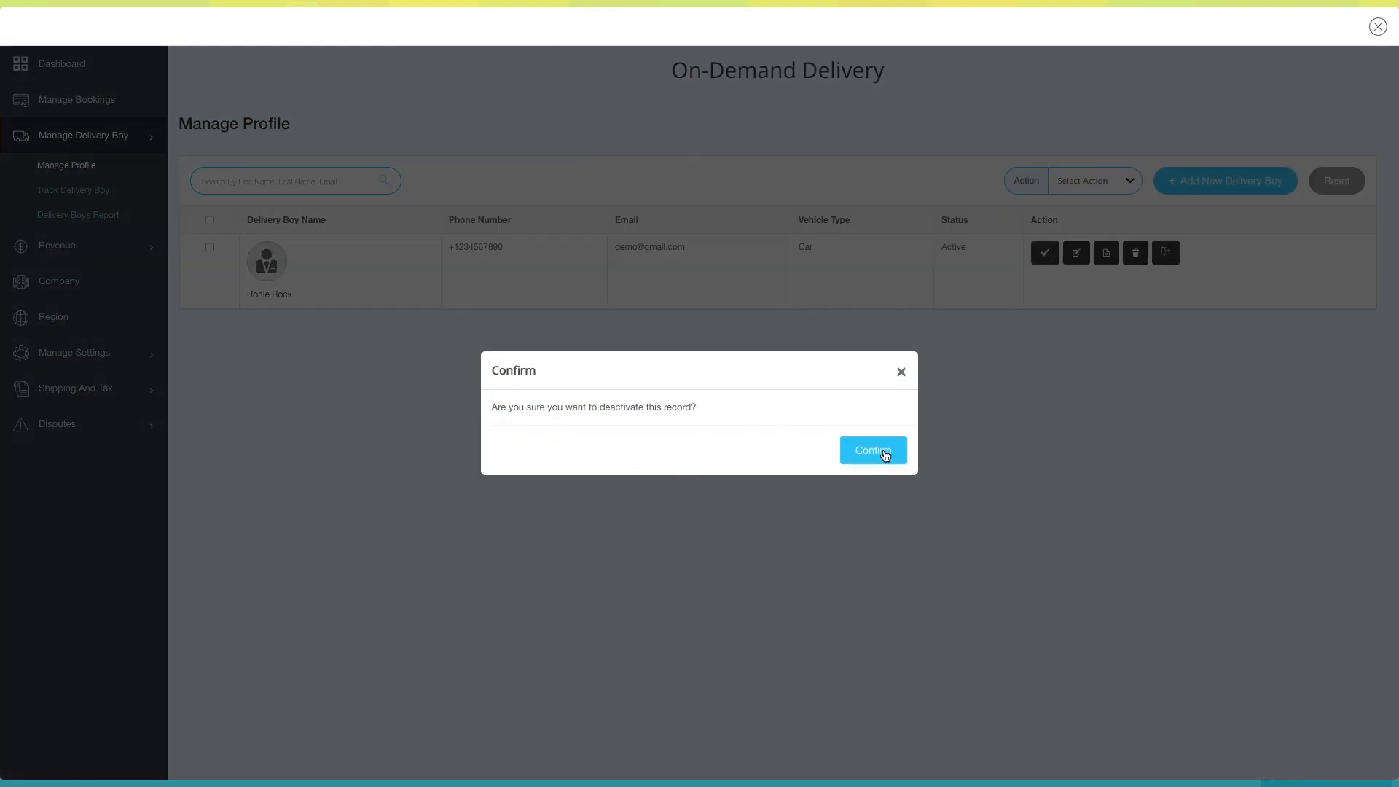
left_click(902, 373)
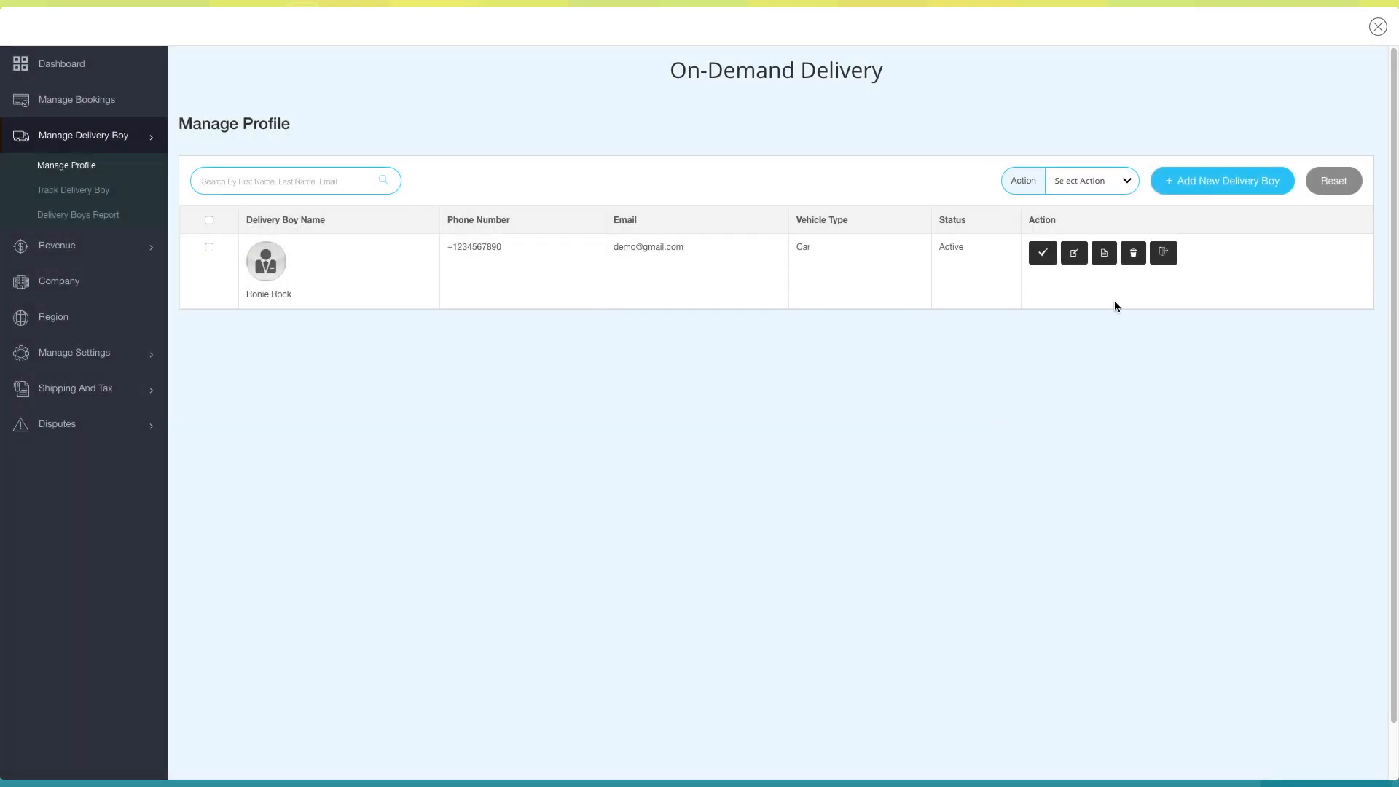
- Review the delivery boy's edit form and profile details, closing each without changes
left_click(1076, 253)
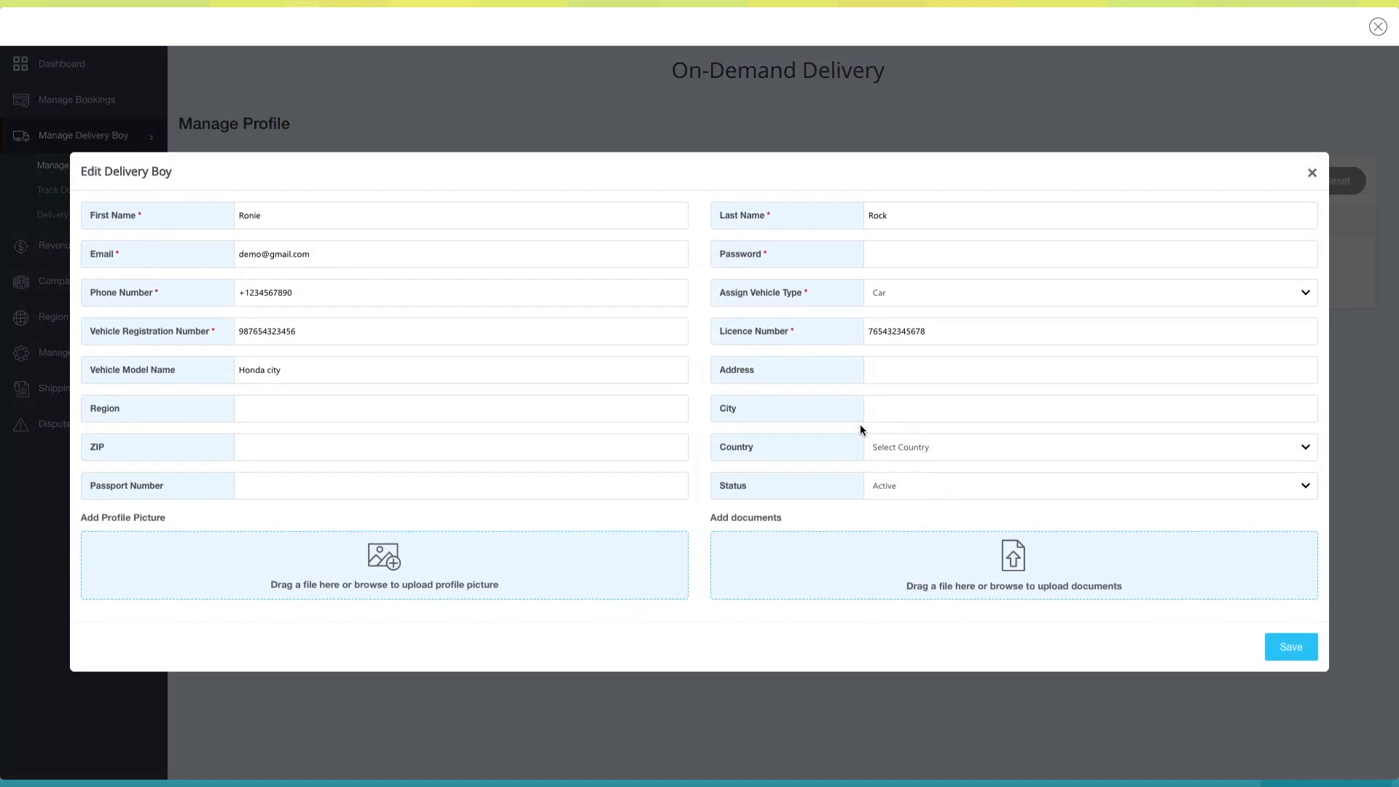
left_click(1311, 174)
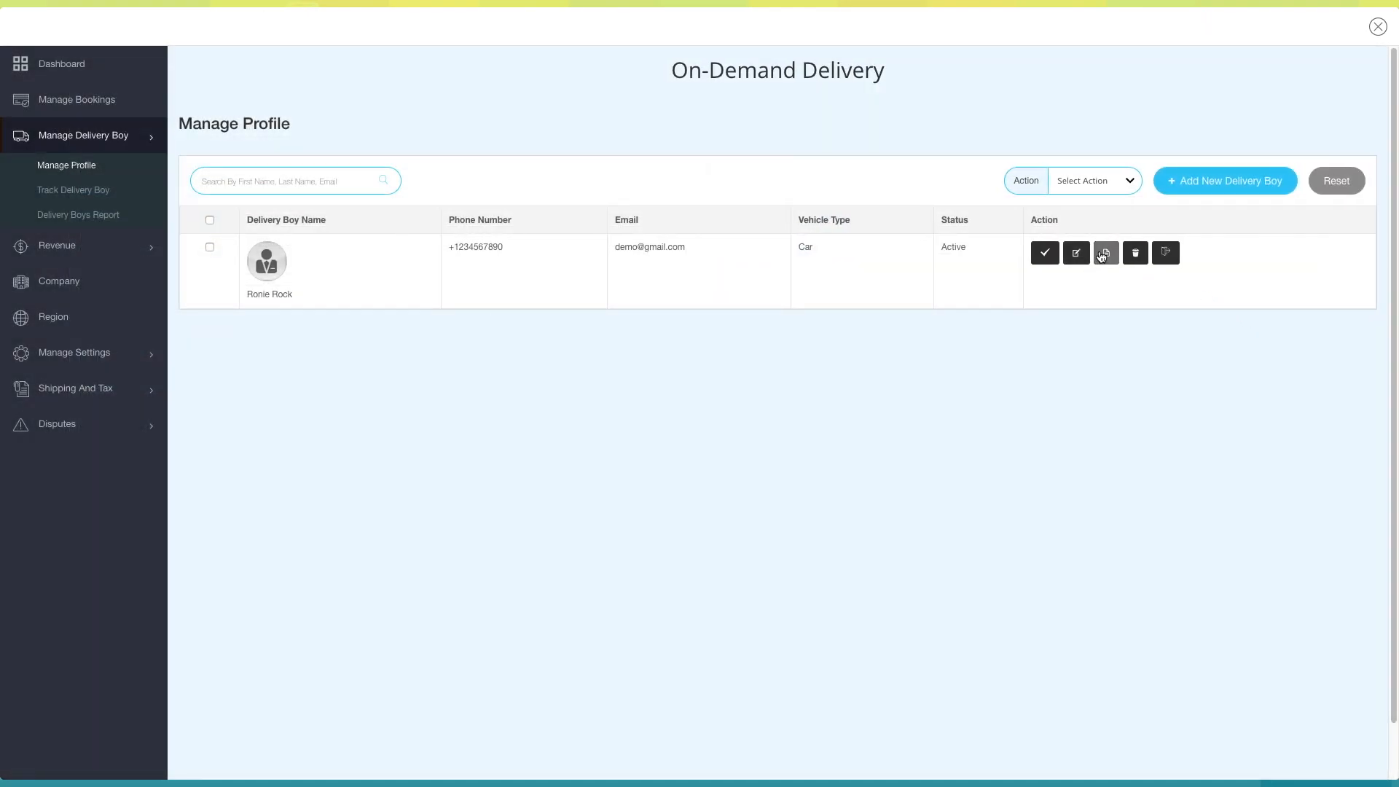
left_click(1107, 254)
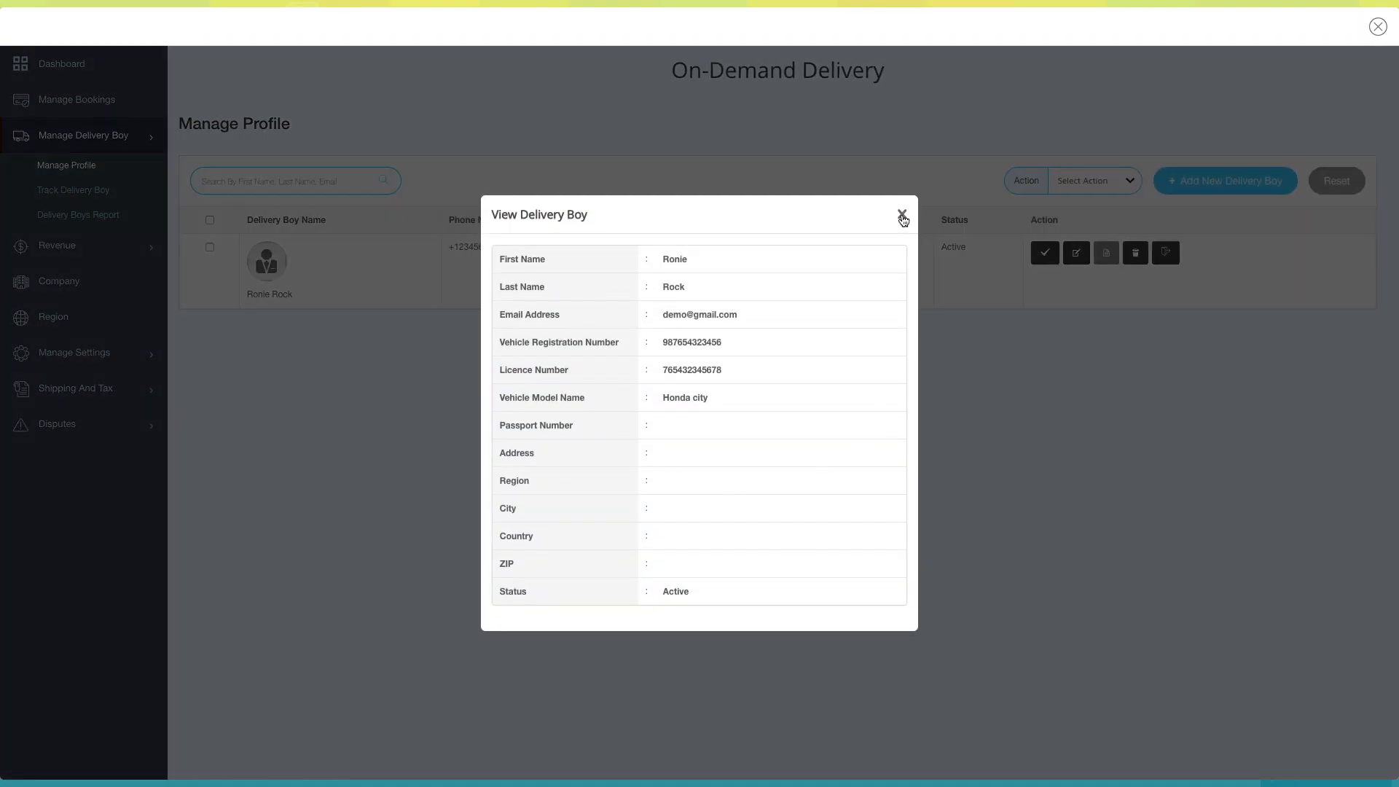
left_click(901, 214)
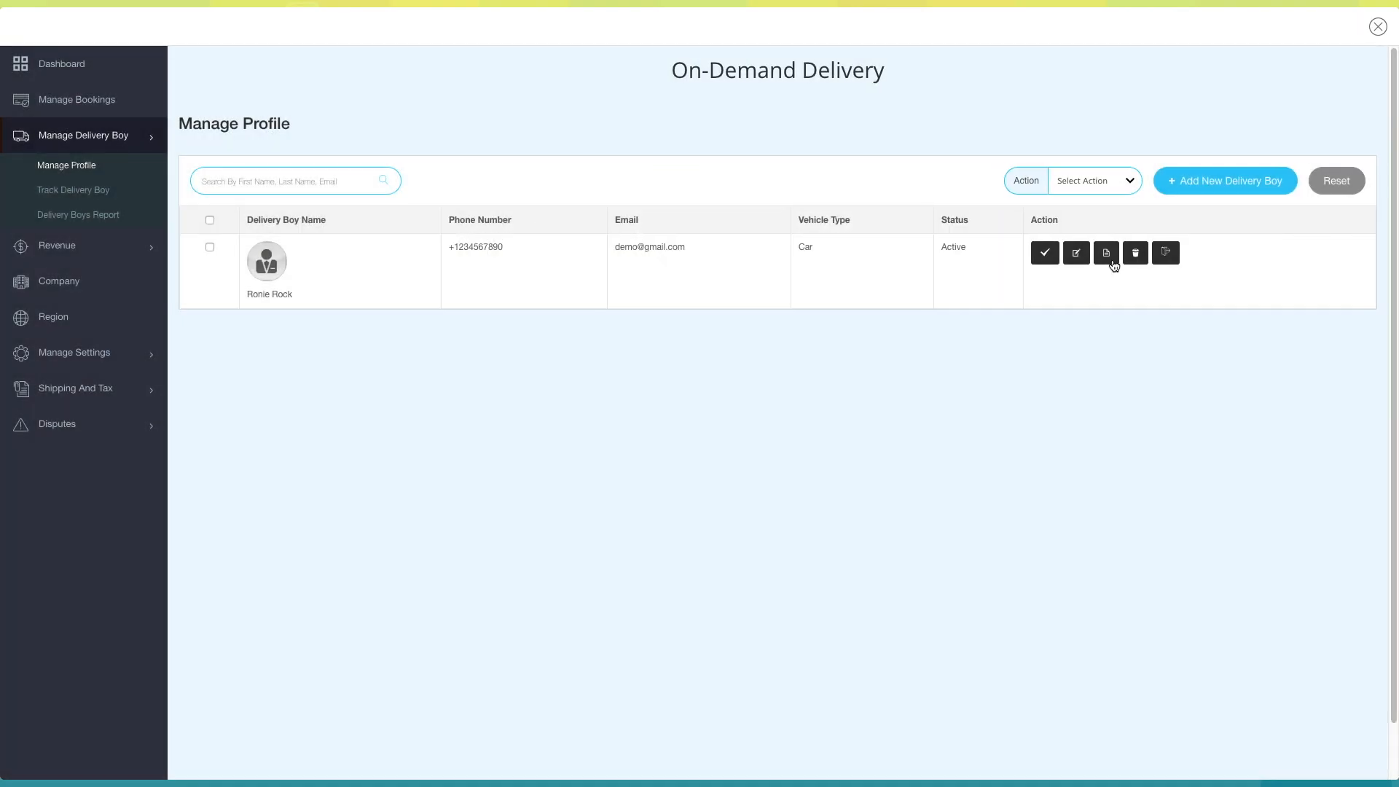
- Open the deletion and logout prompts for the listed delivery boy, dismissing each without confirming
left_click(1134, 253)
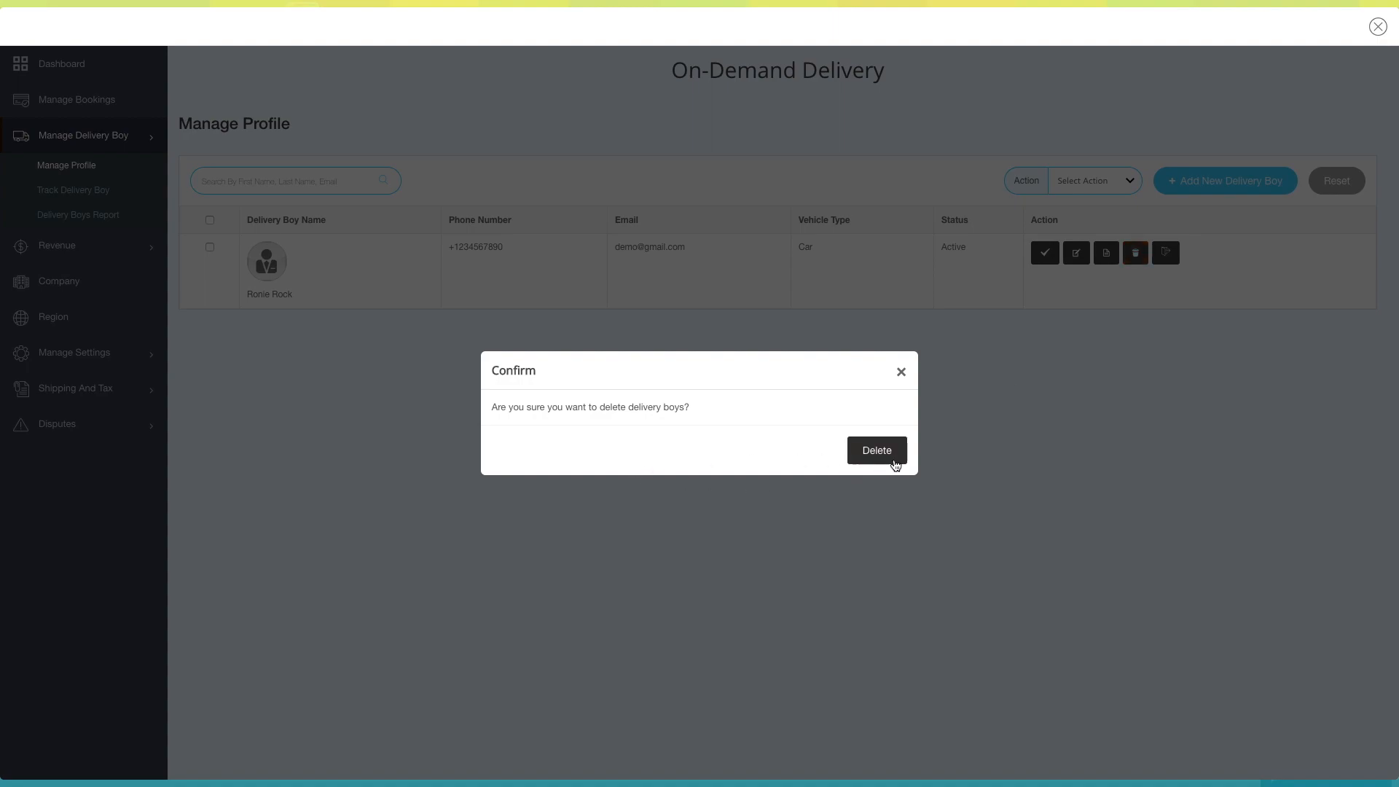
left_click(901, 372)
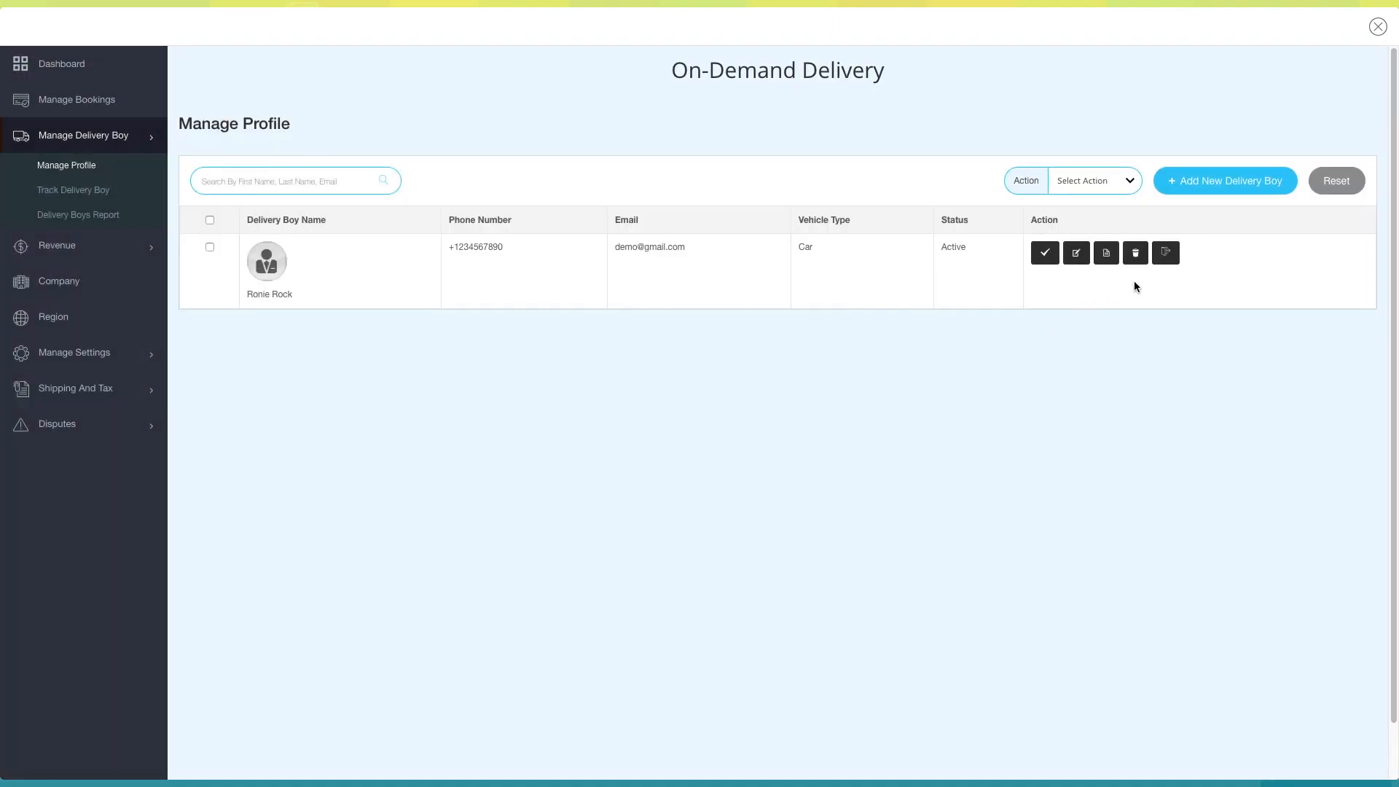
left_click(1165, 253)
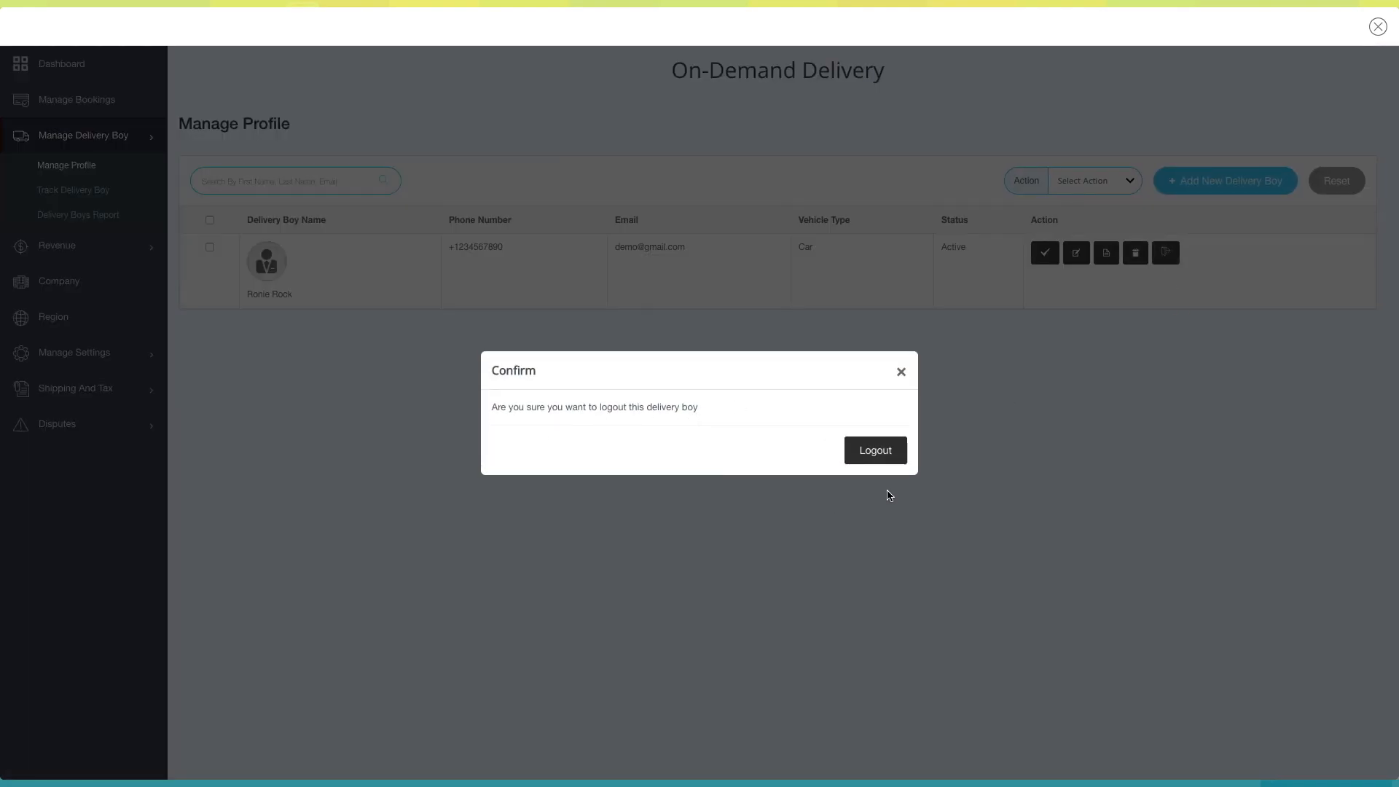
left_click(901, 372)
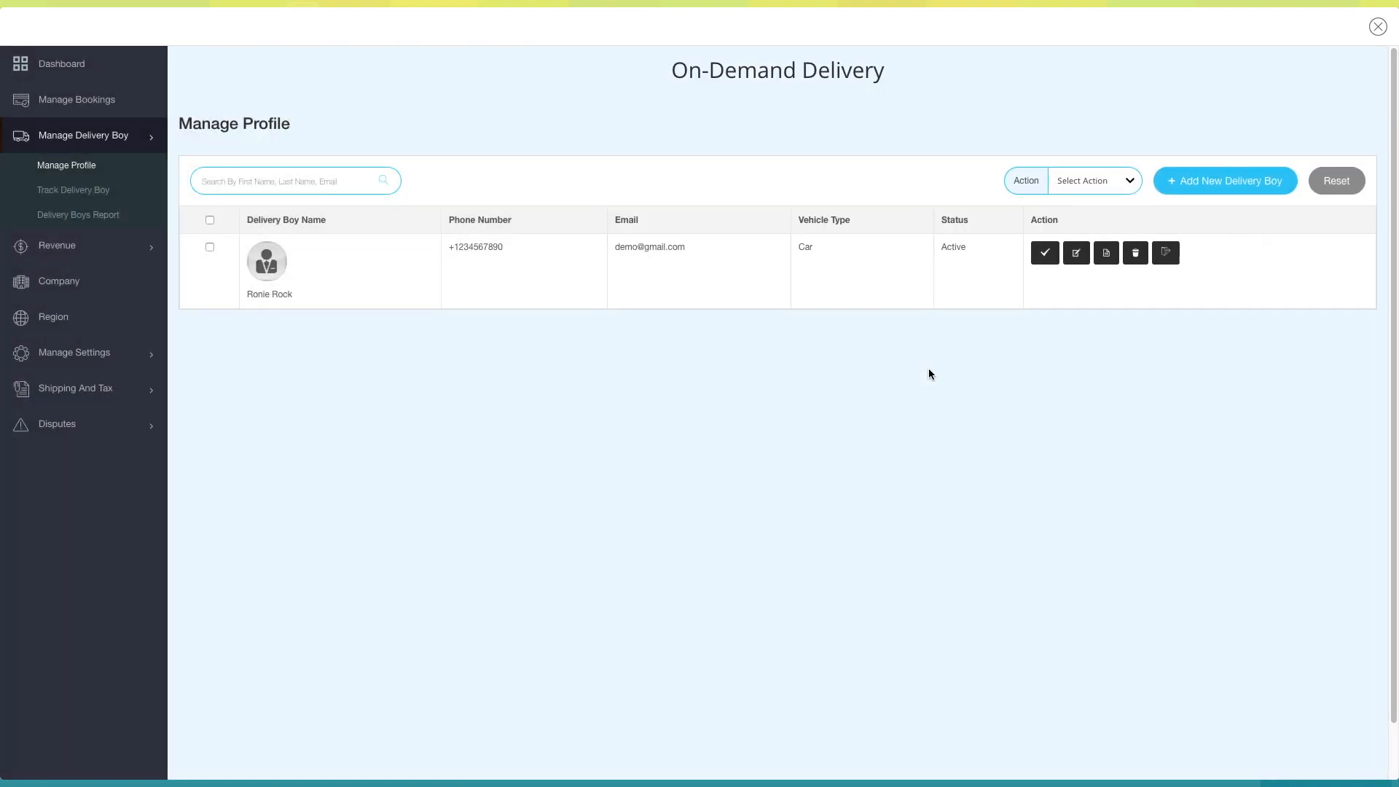
- Check the delivery boy tracking and report pages, followed by the transaction history and revenue overview
left_click(89, 193)
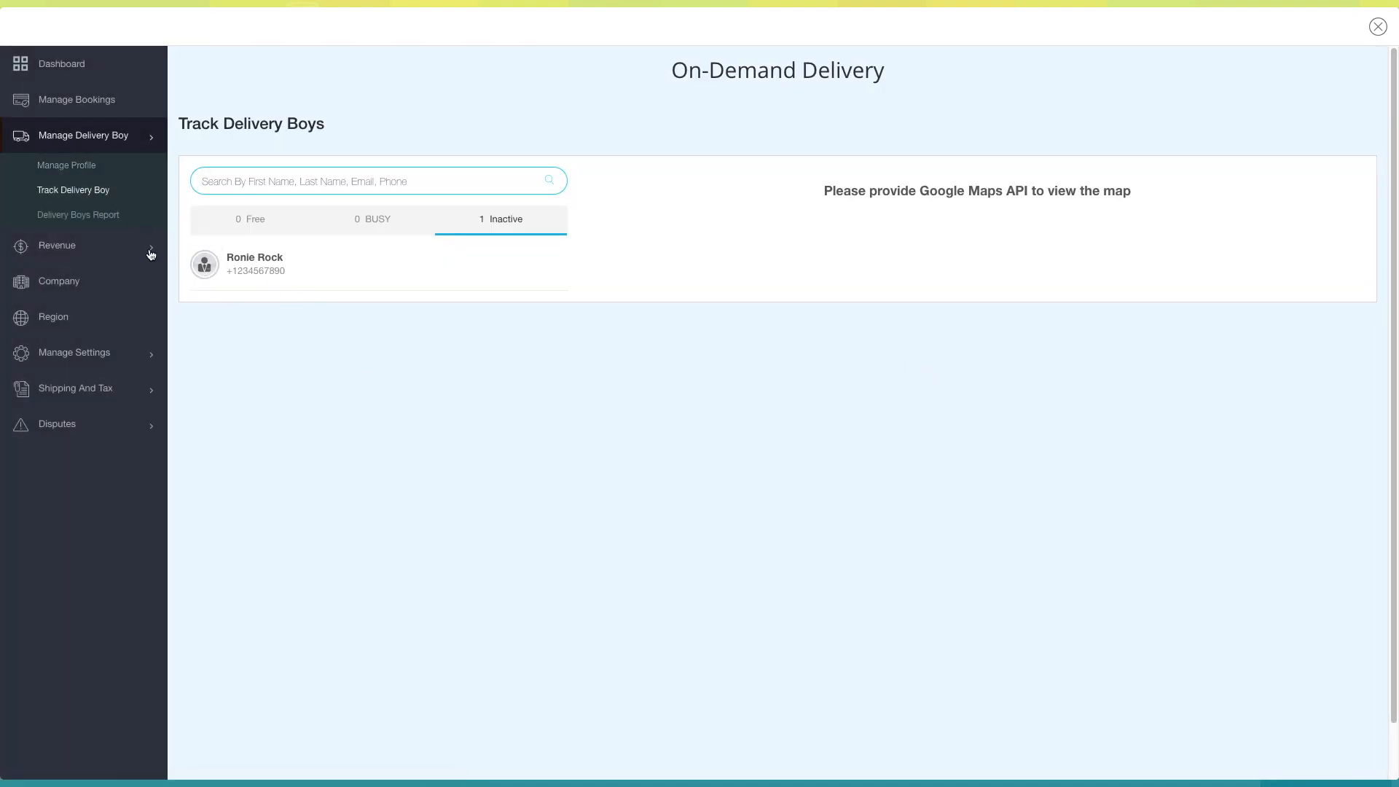
left_click(91, 218)
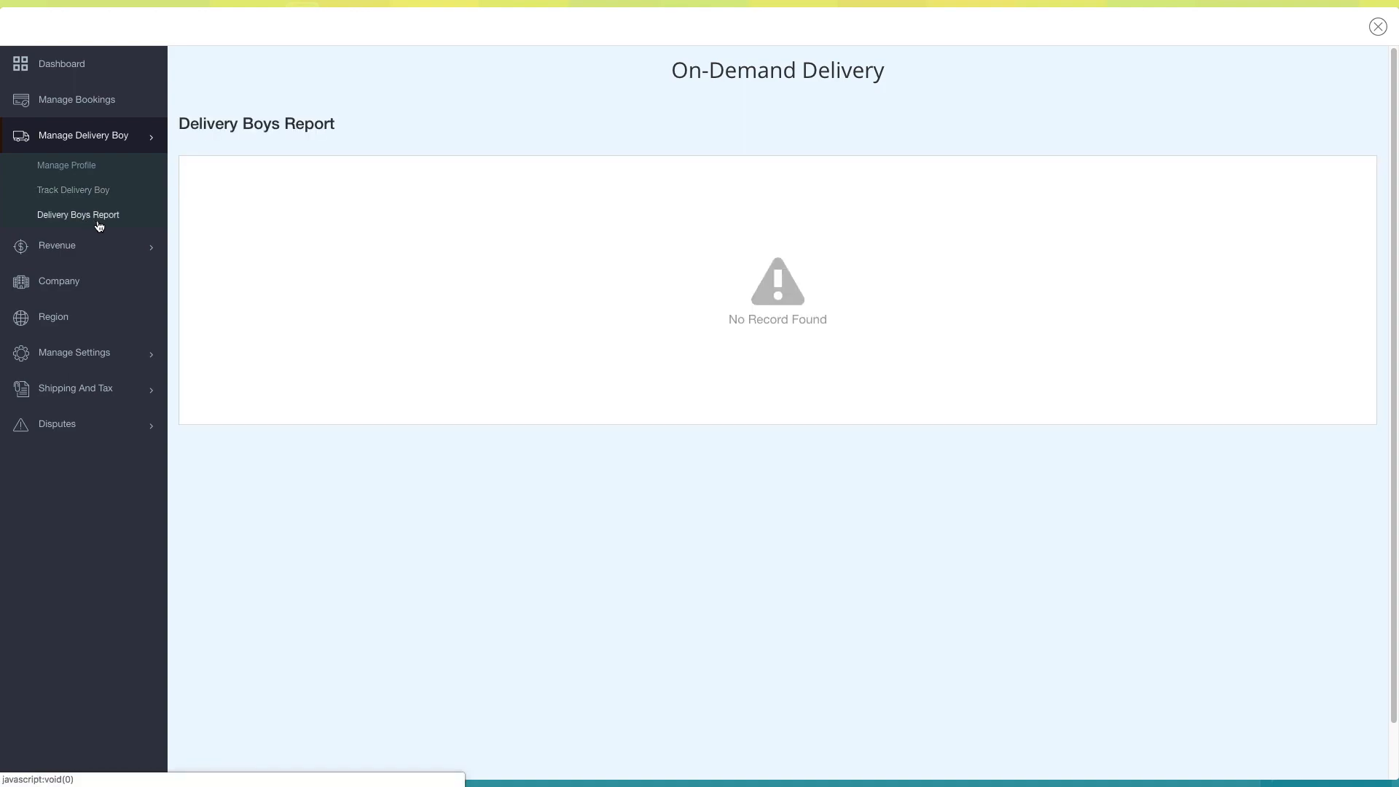
left_click(58, 247)
left_click(102, 173)
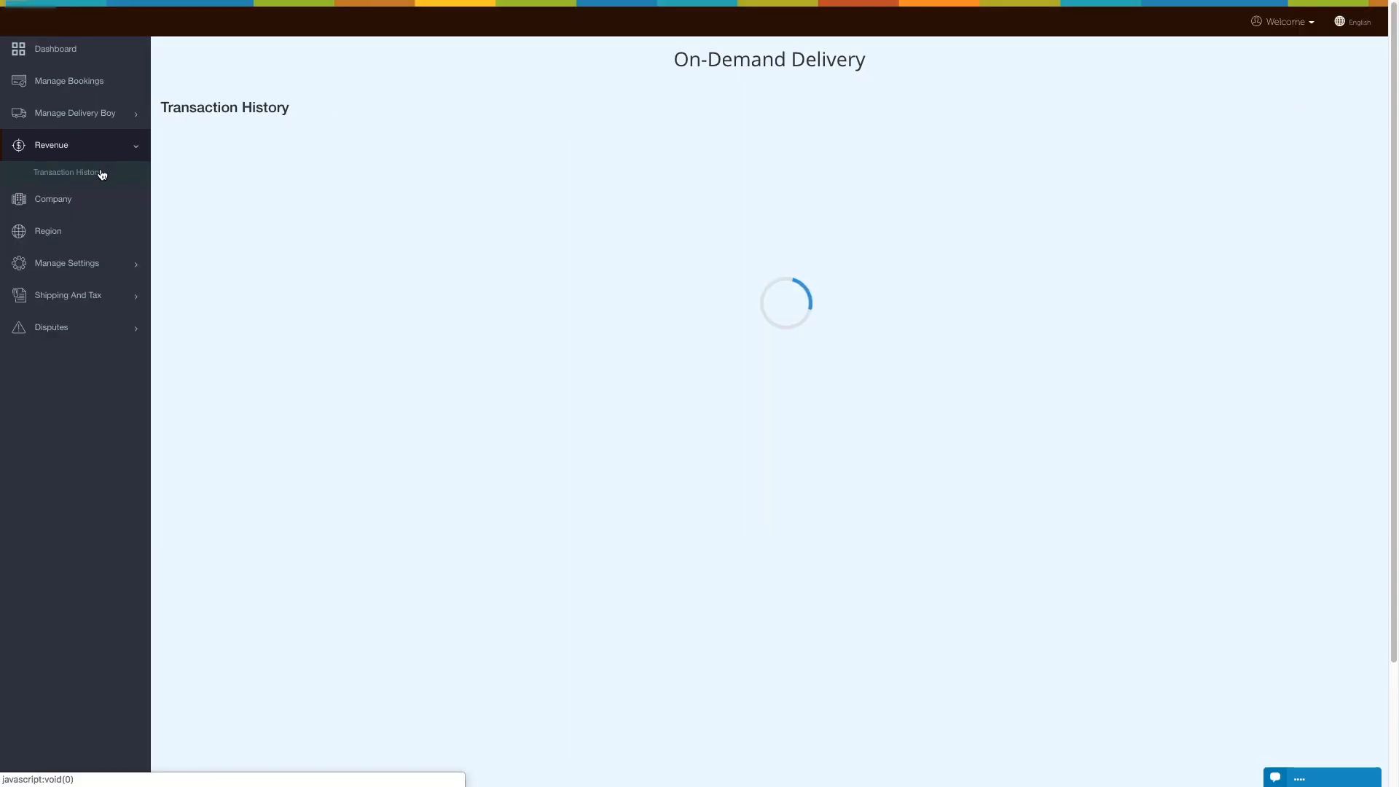
left_click(92, 152)
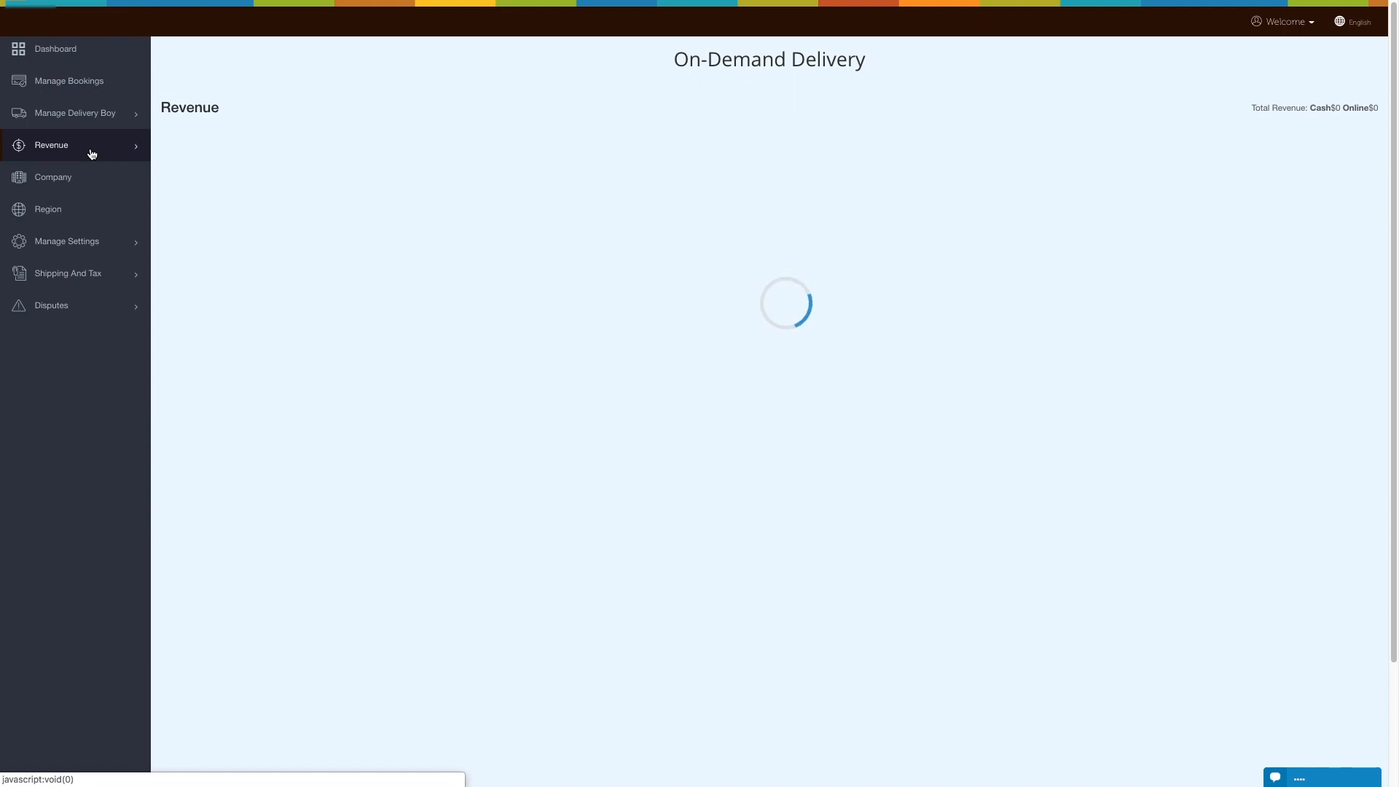
left_click(92, 153)
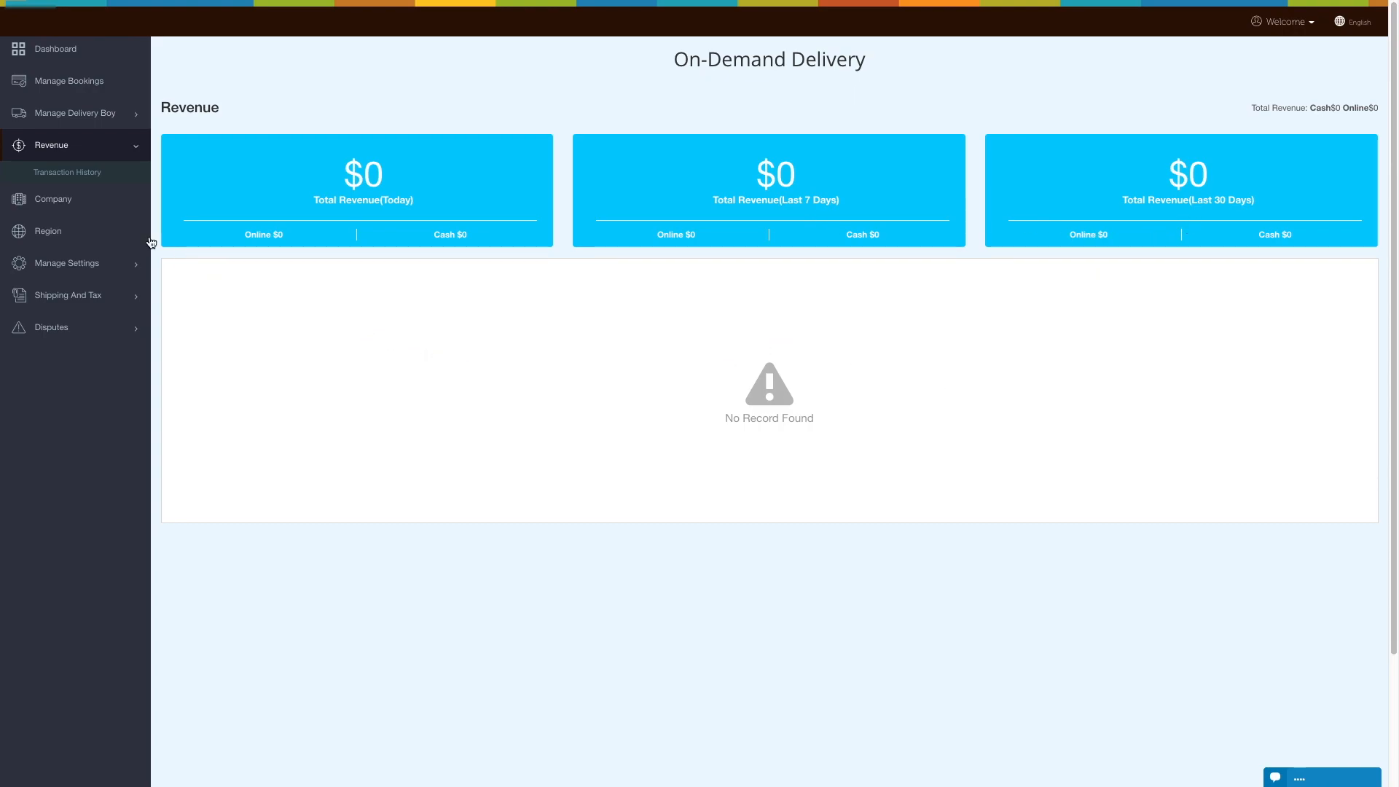
- Open the company details and check the company name and support contact value fields
left_click(65, 204)
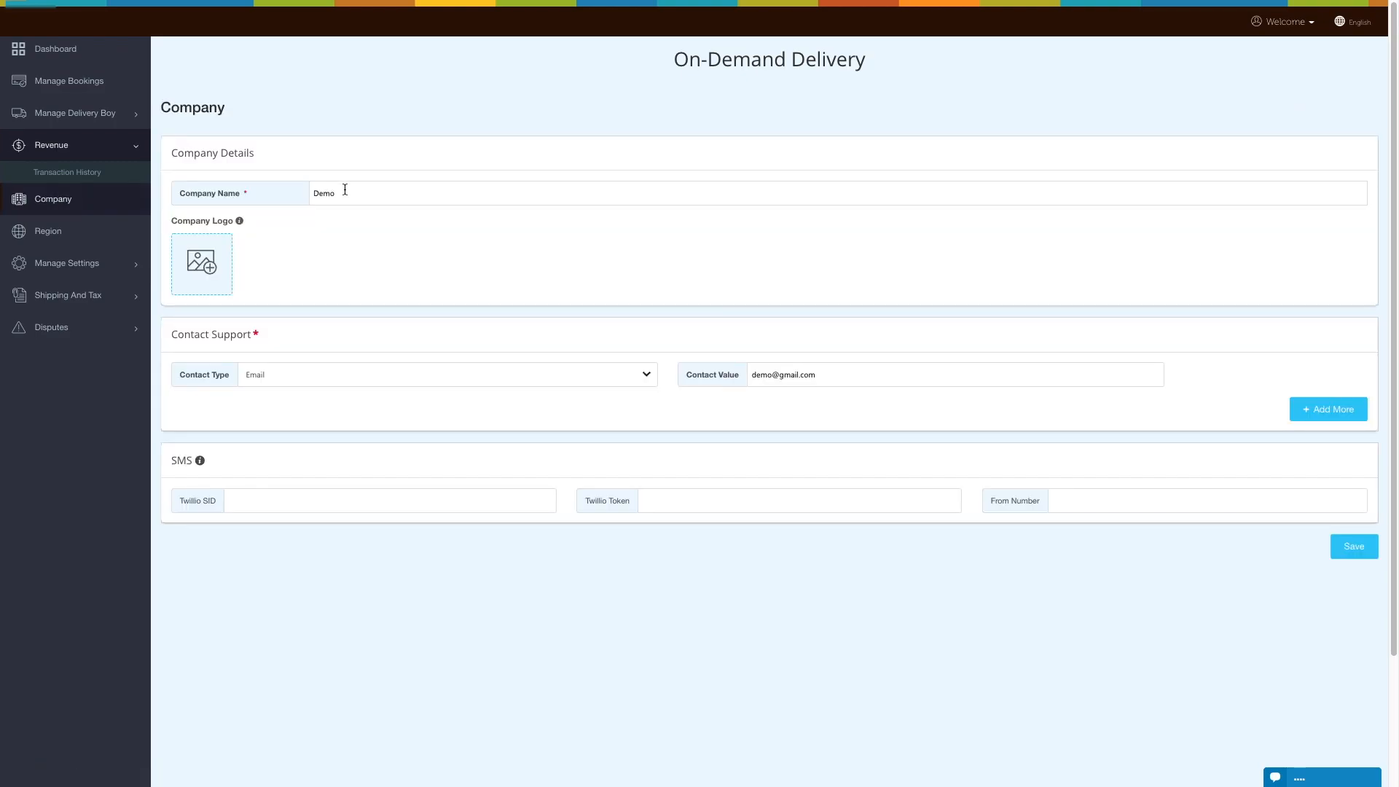
left_click(353, 192)
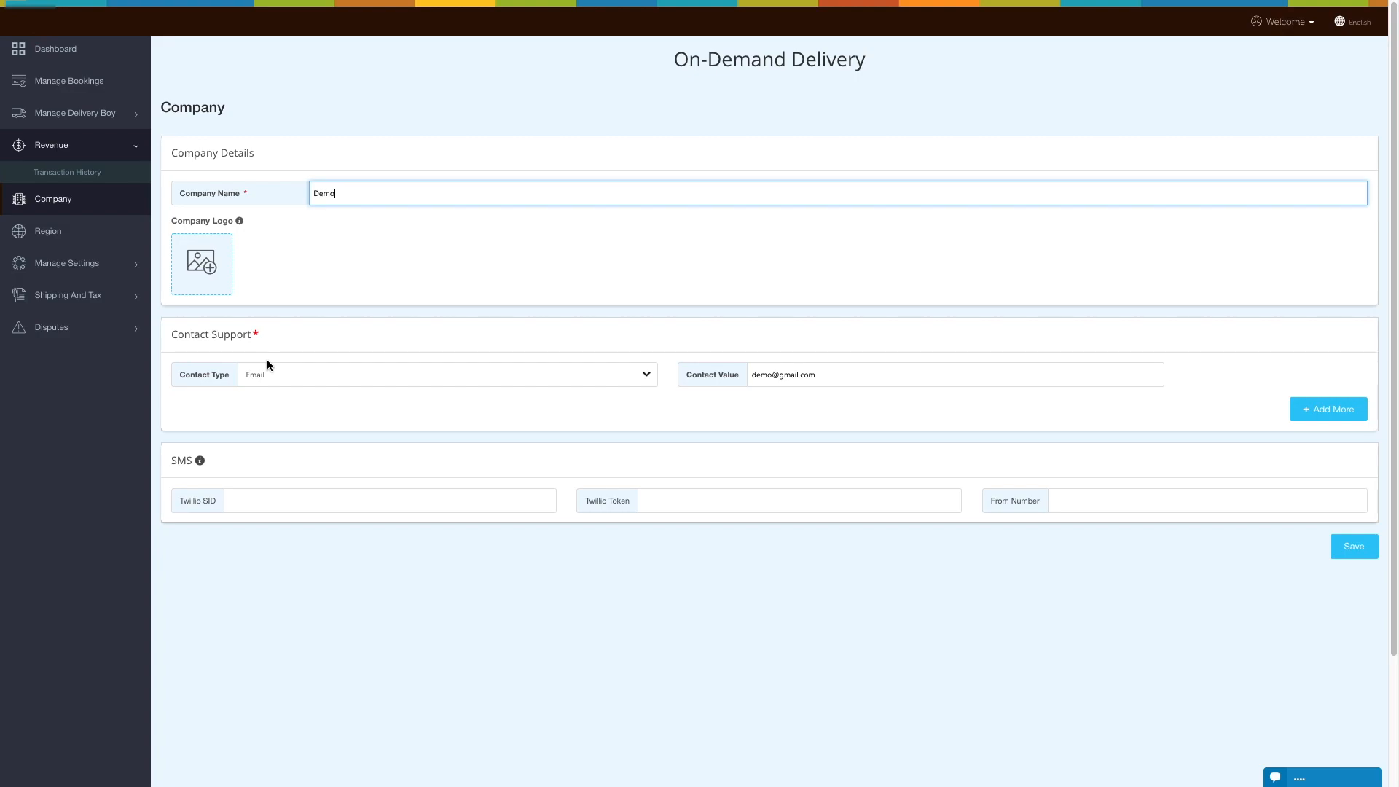
left_click(822, 375)
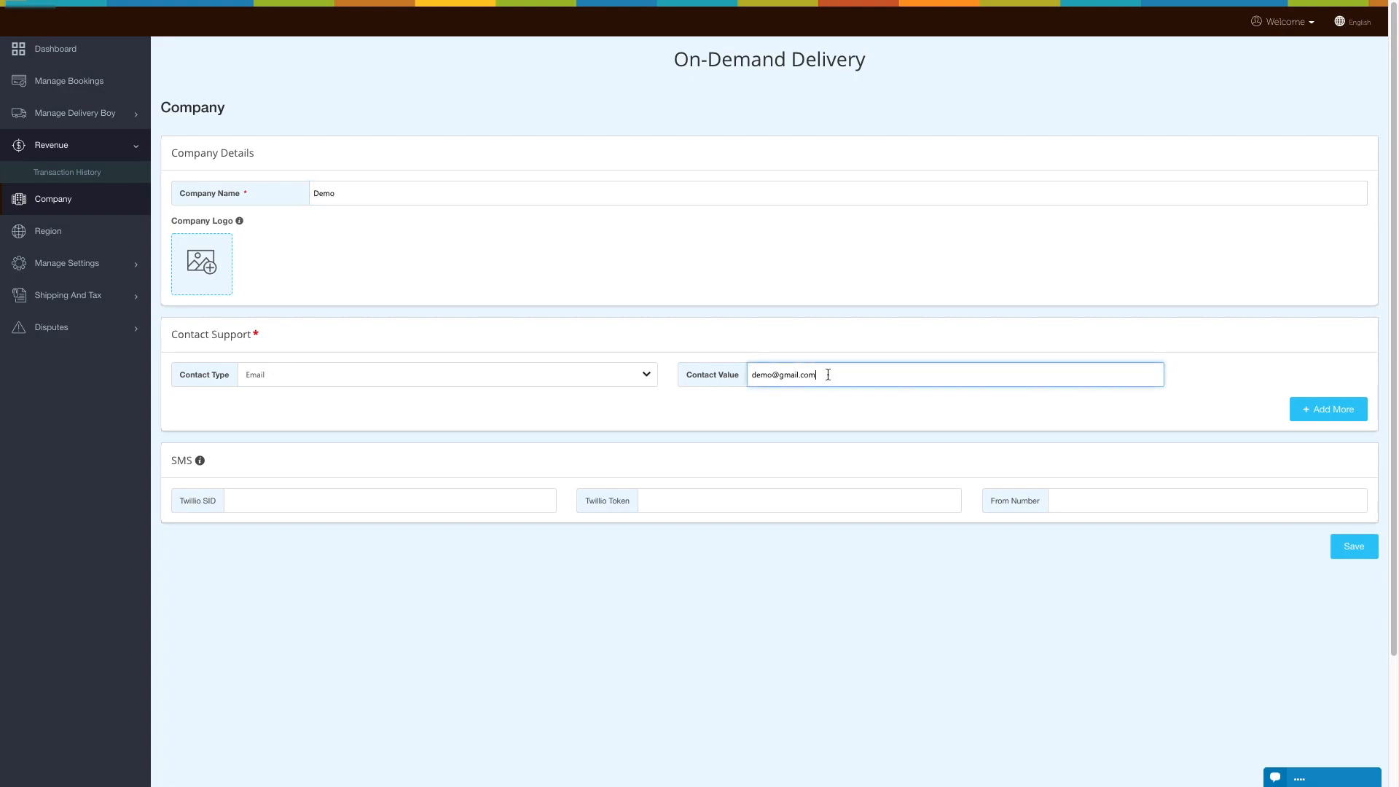
- Add a second support contact entry, check its available contact types, and remove the entry
left_click(1325, 409)
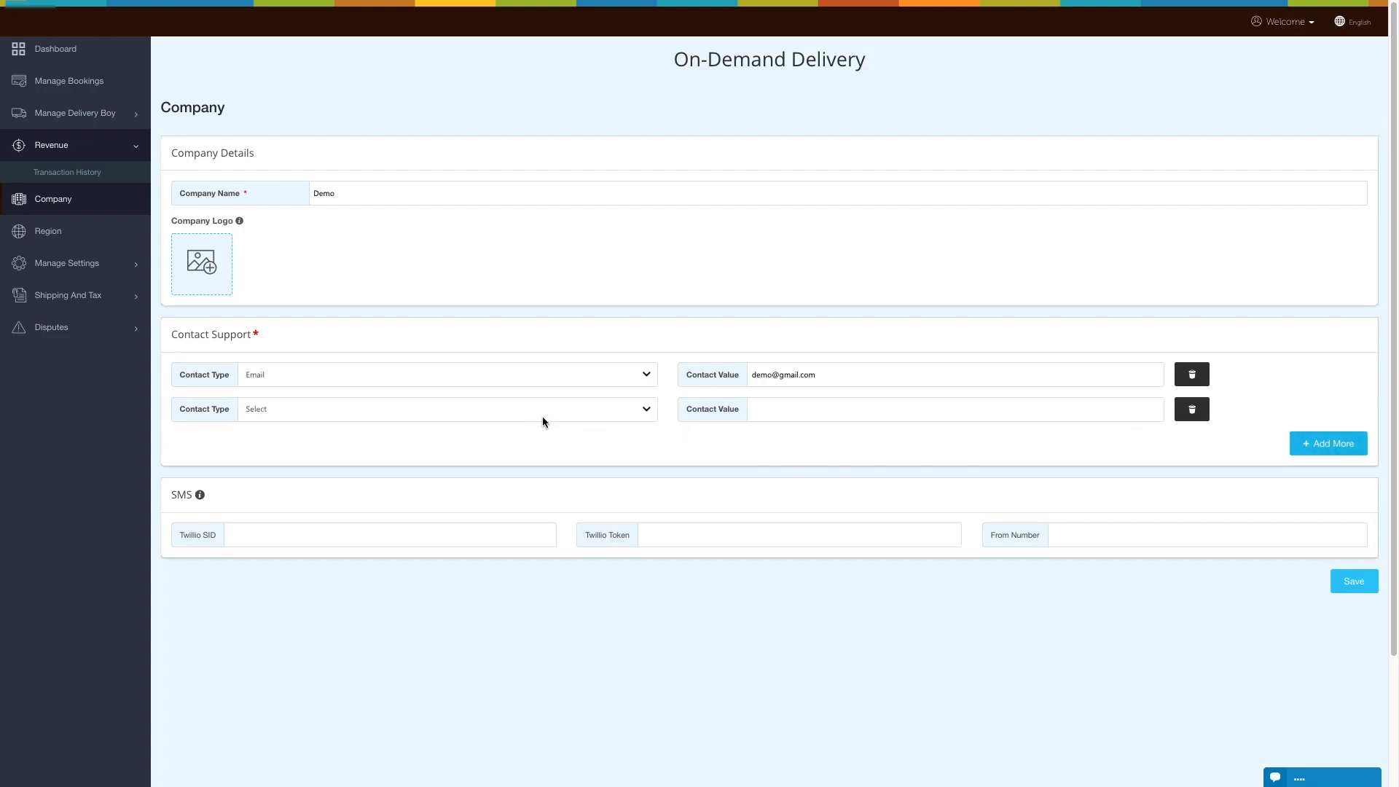
left_click(571, 411)
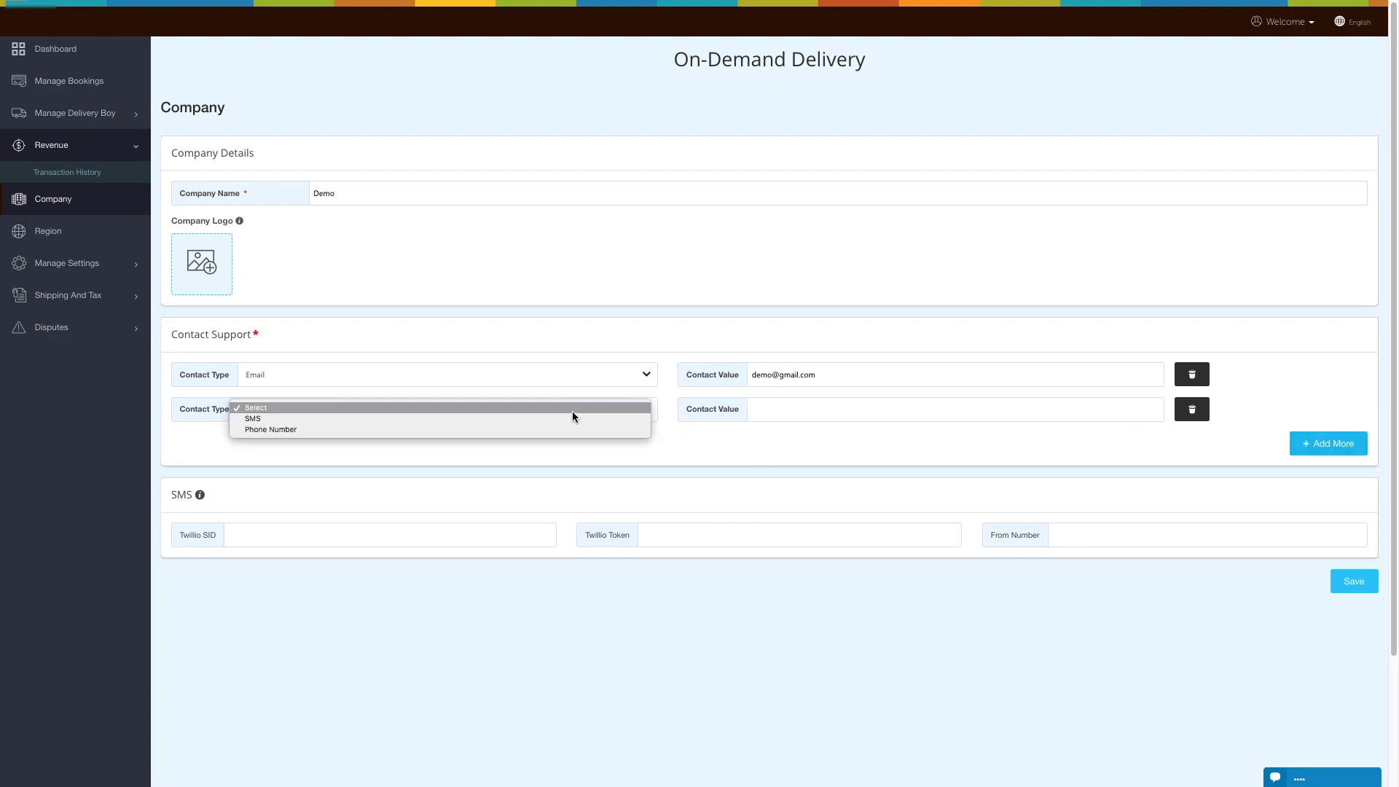
left_click(502, 409)
left_click(864, 412)
left_click(1192, 409)
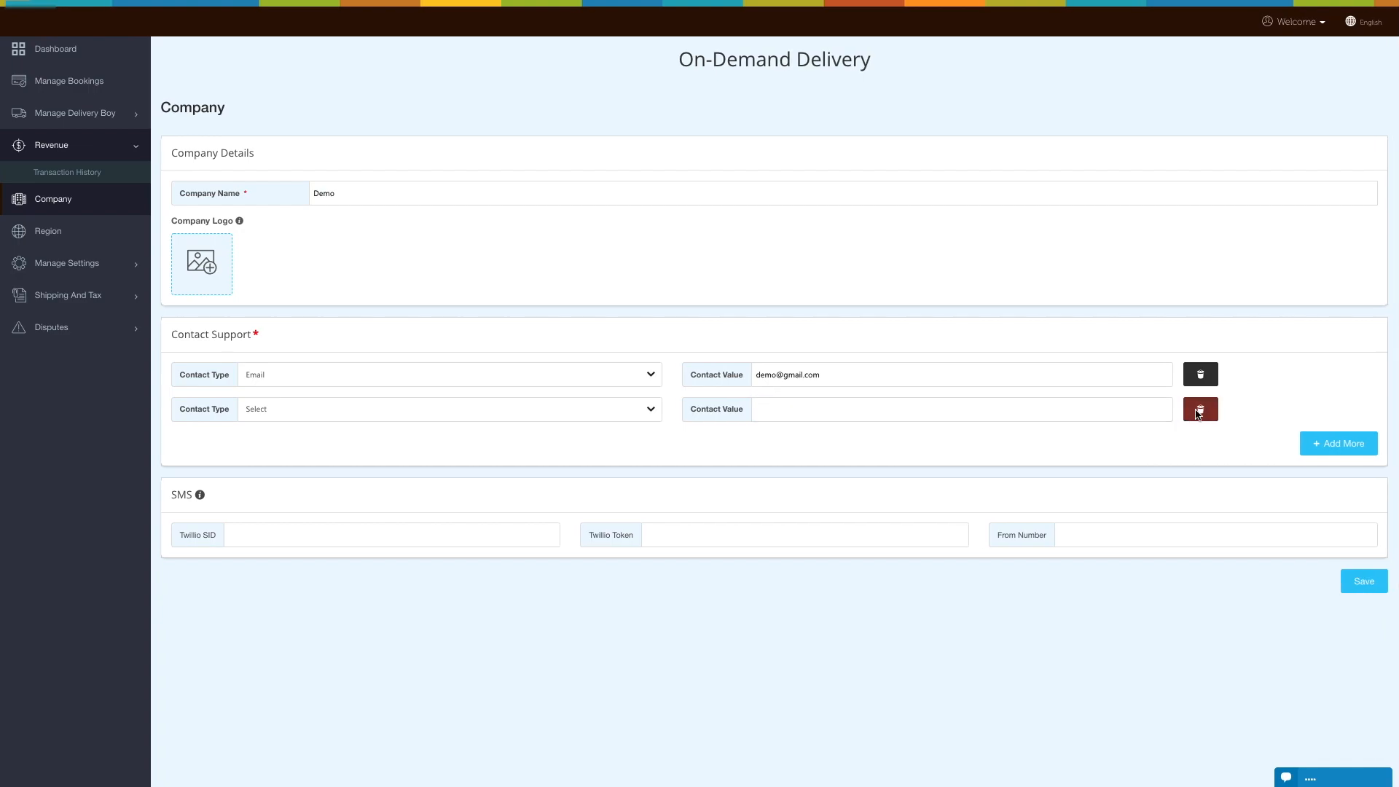
left_click(866, 438)
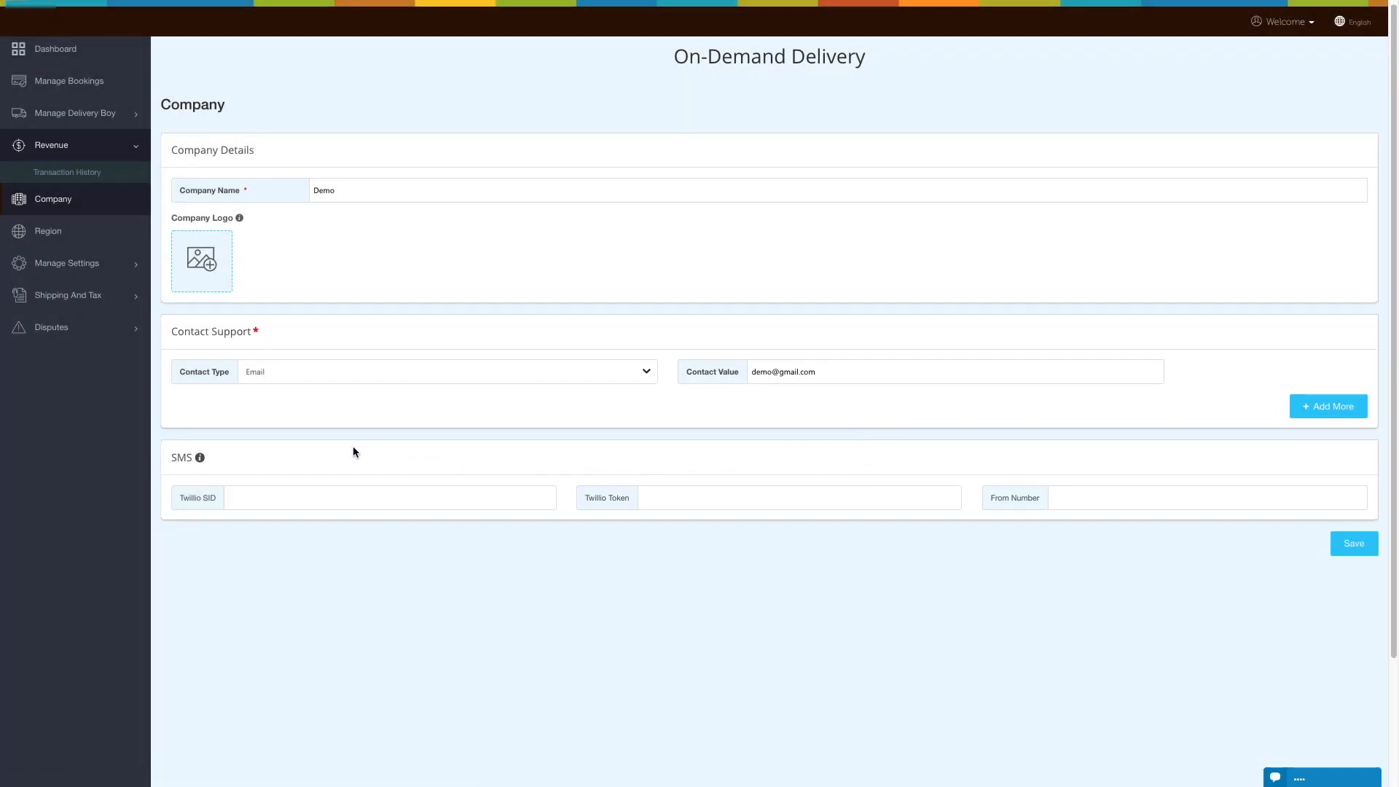
- Review the Twilio SMS fields and their online setup guide, and save the company details
left_click(283, 499)
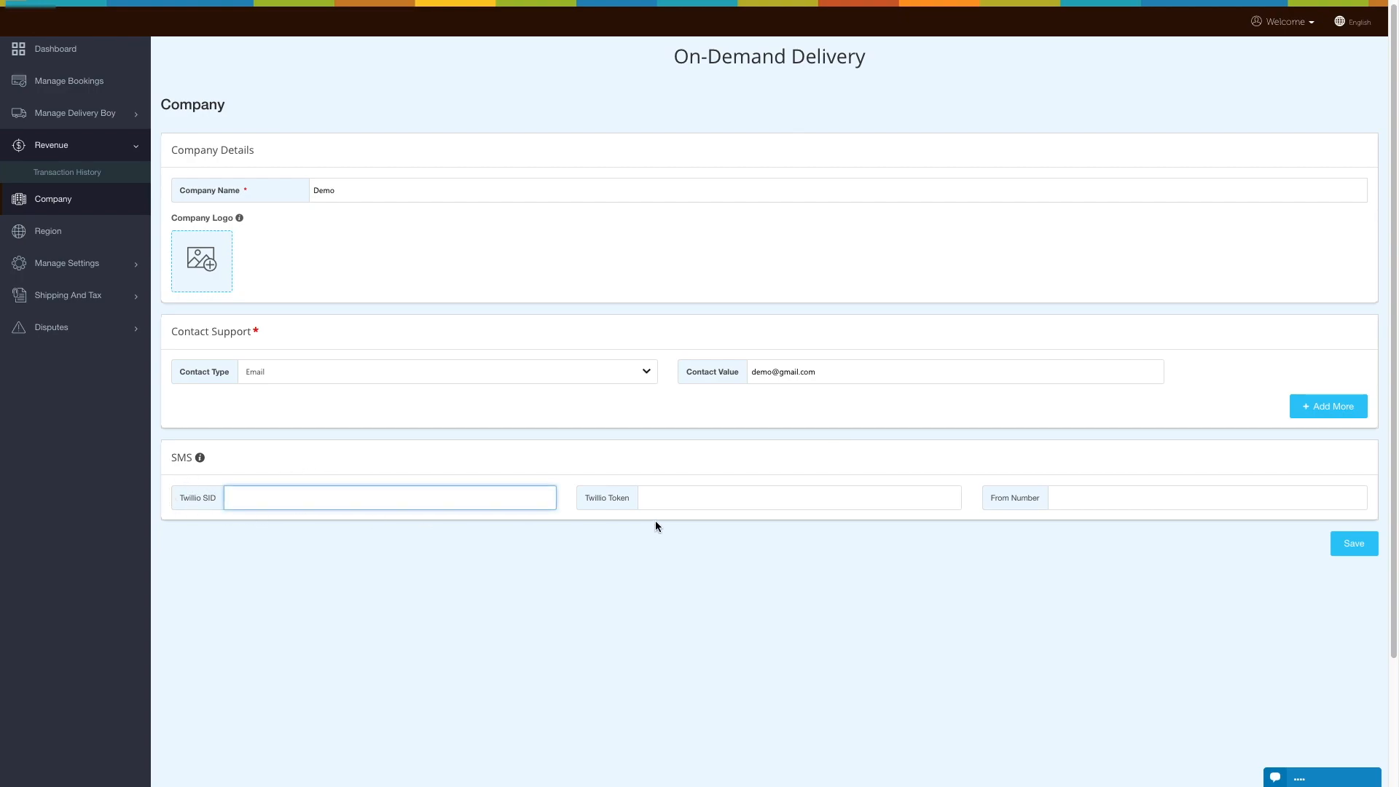
left_click(659, 496)
left_click(1145, 499)
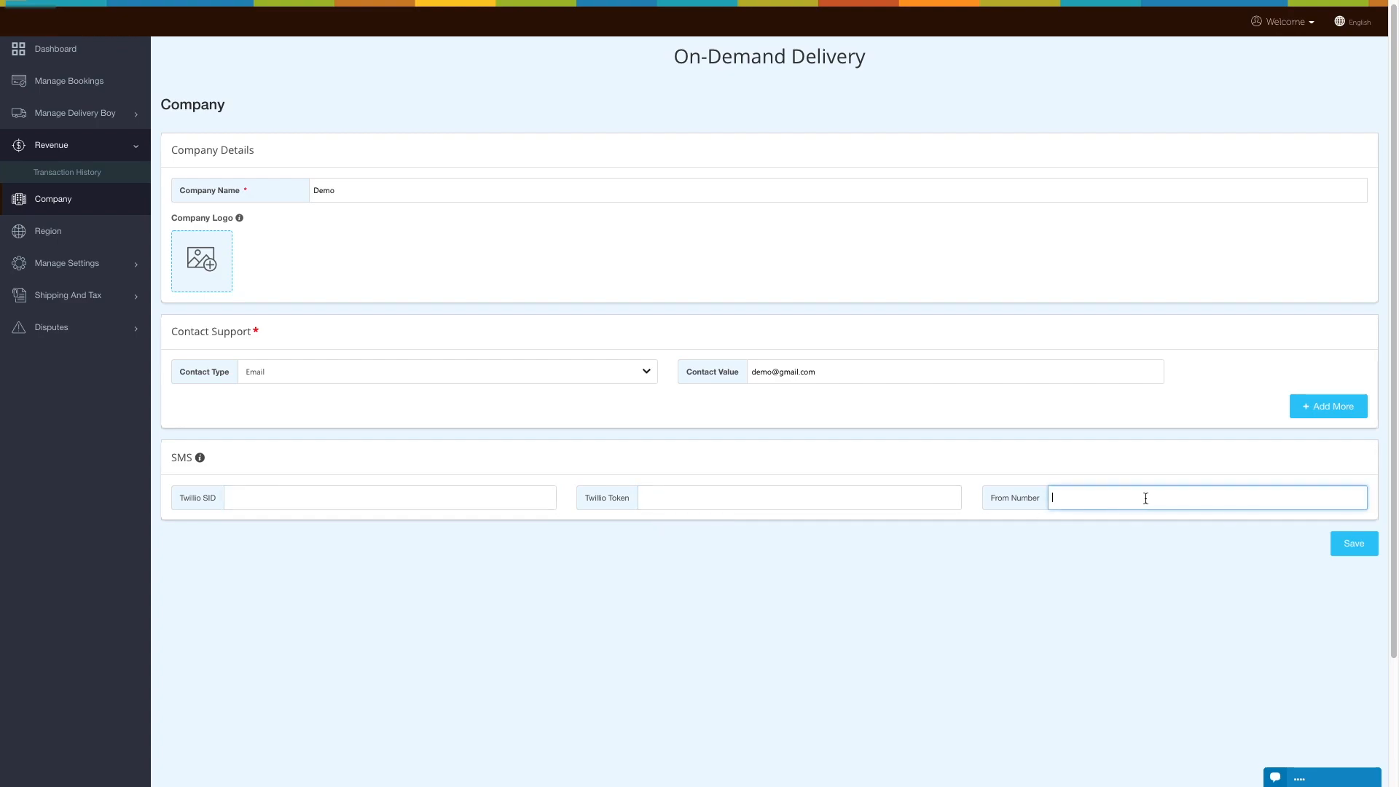
left_click(825, 542)
mouse_move(200, 460)
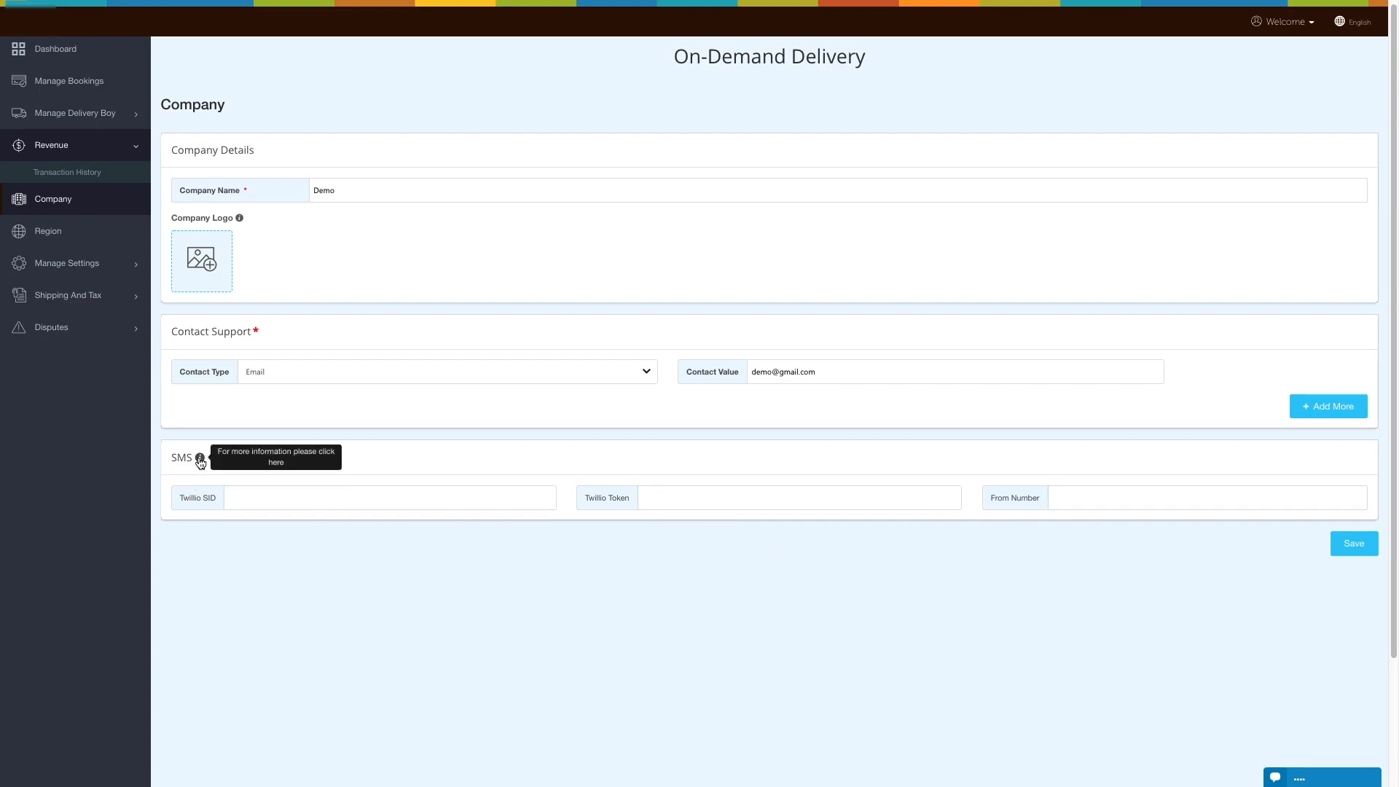
left_click(200, 460)
scroll(89, 490, "down", 10)
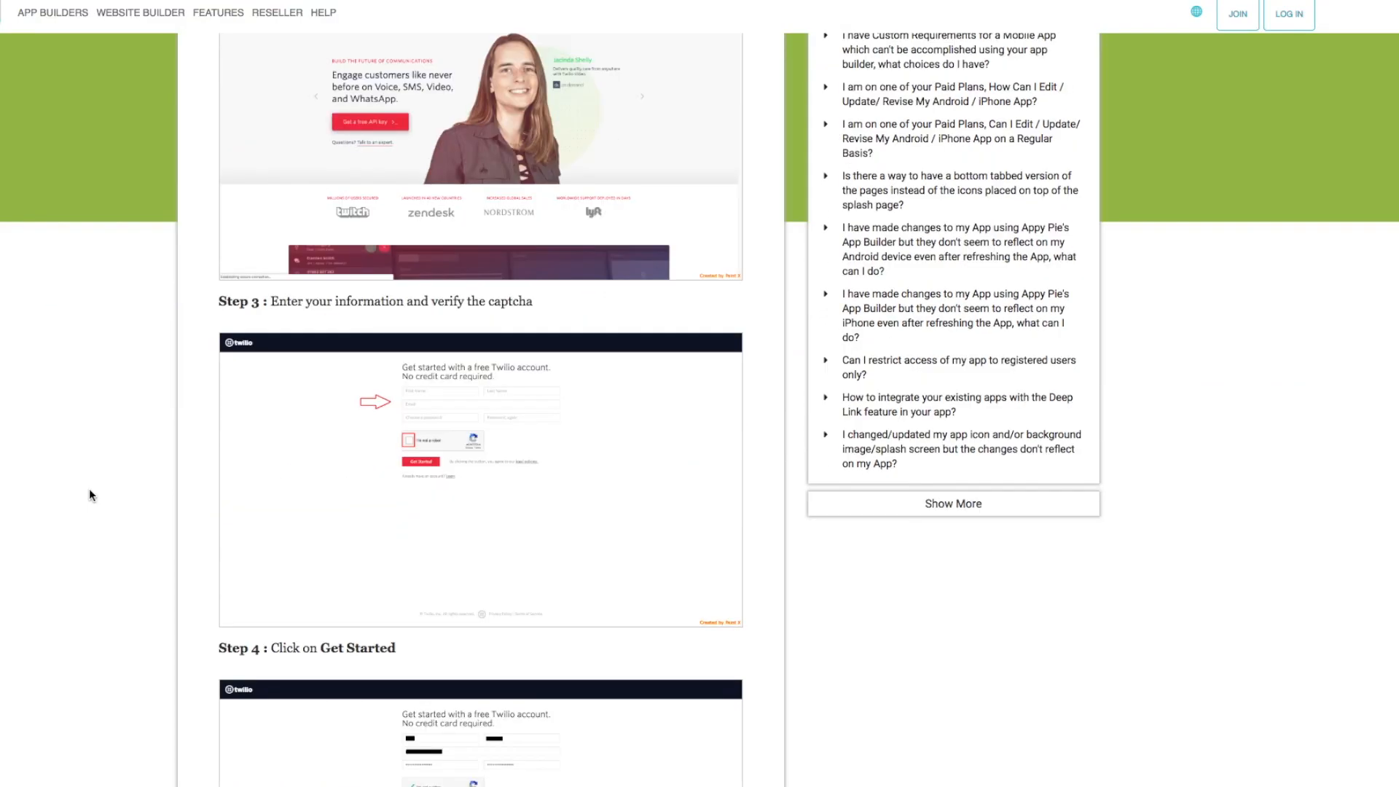
scroll(89, 495, "up", 20)
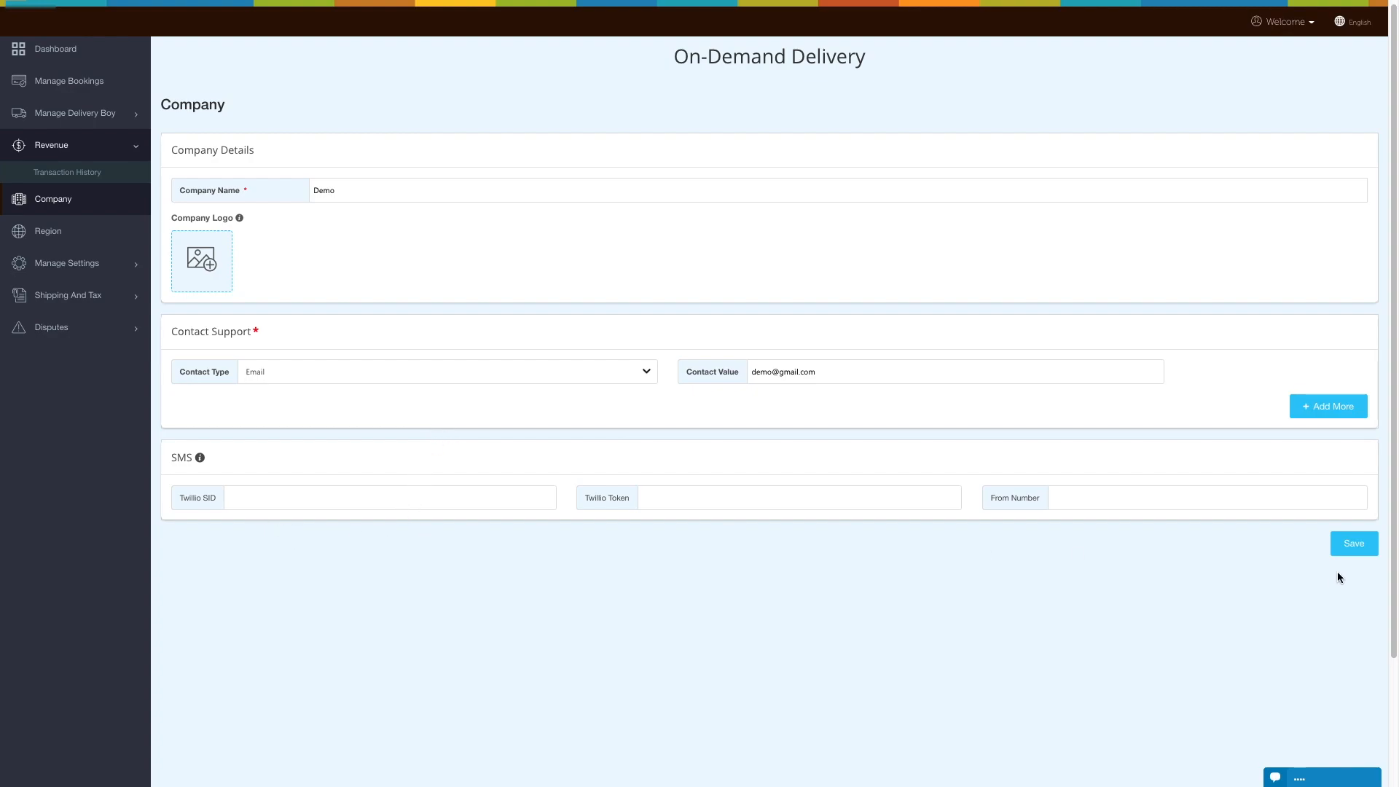
left_click(1351, 552)
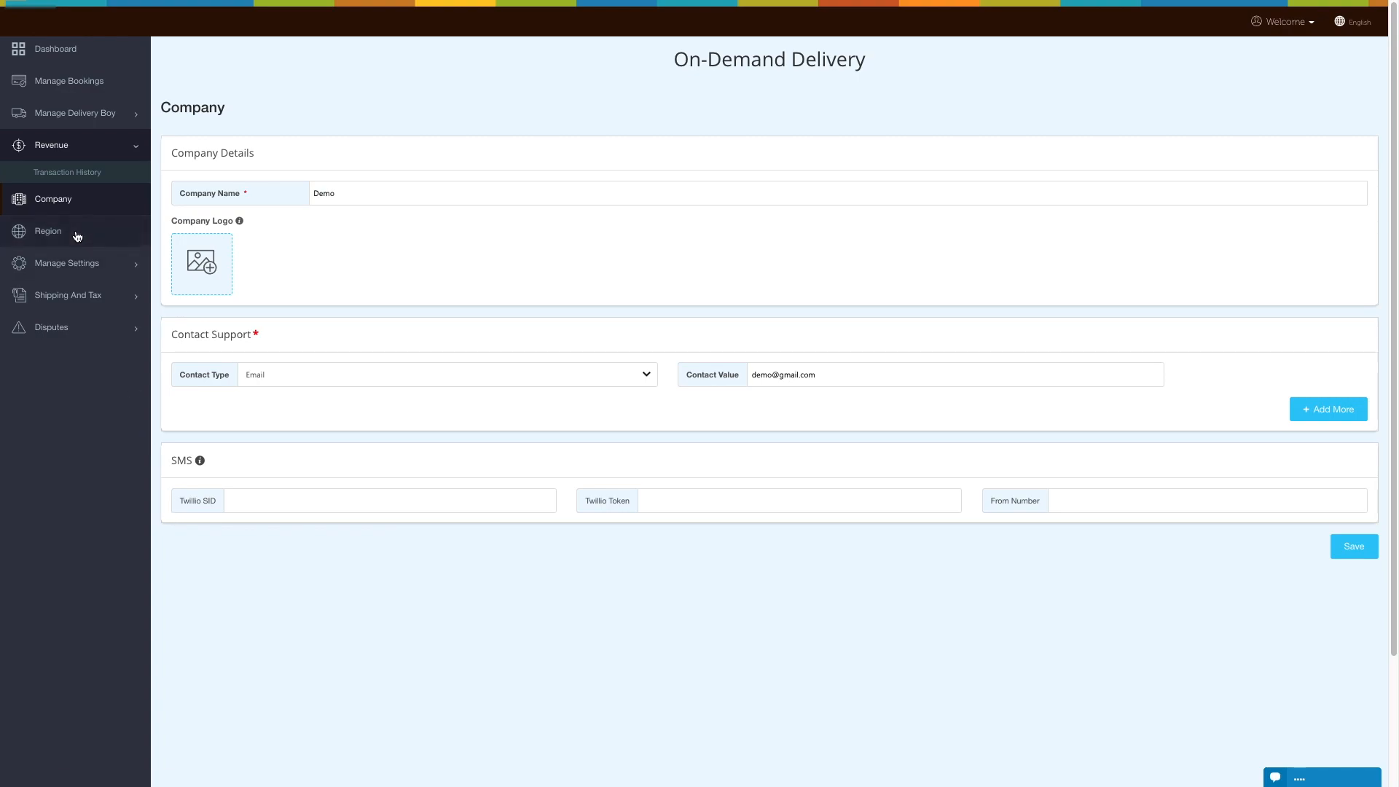
- Open the region list and check its bulk action options and the form for adding a delivery region, closing it without changes
left_click(77, 234)
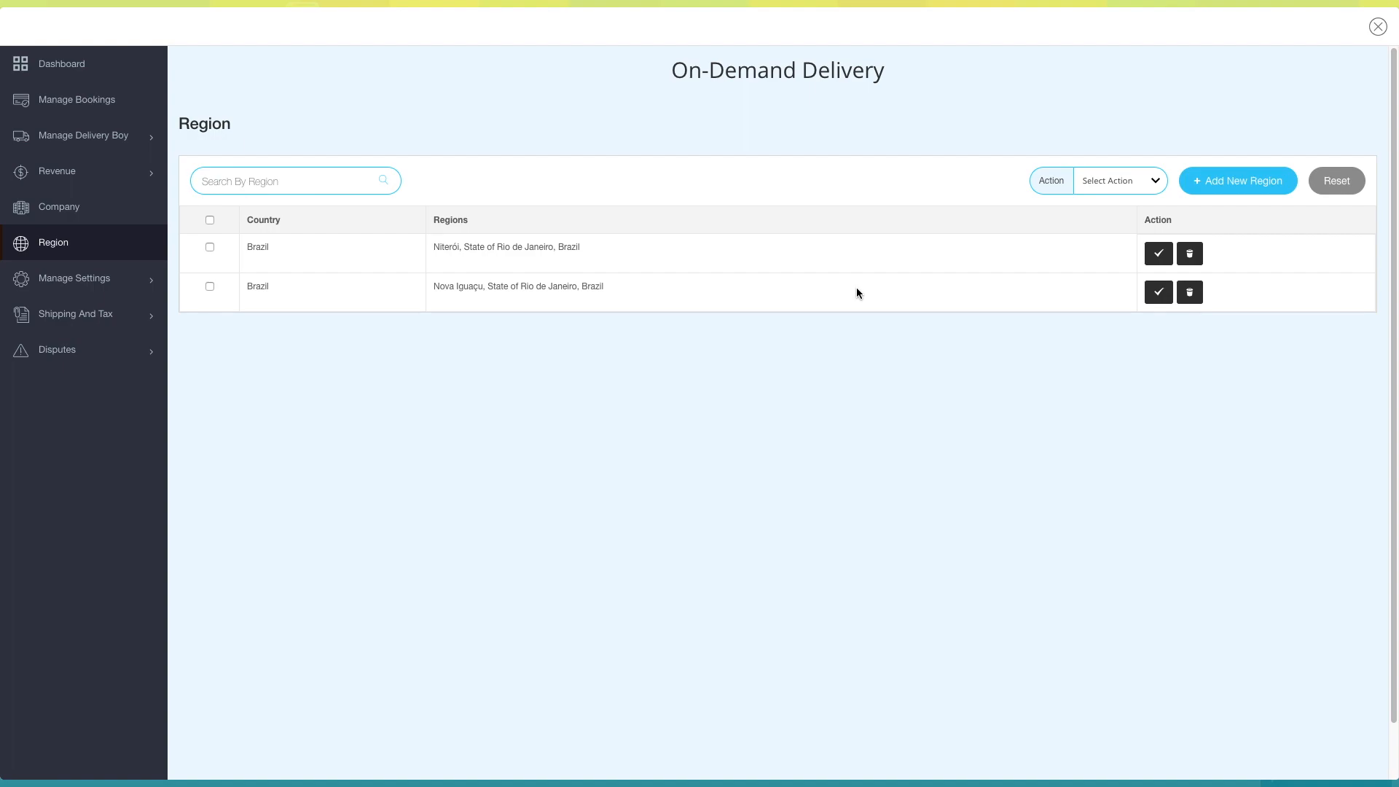
left_click(1143, 183)
left_click(1102, 181)
left_click(1237, 180)
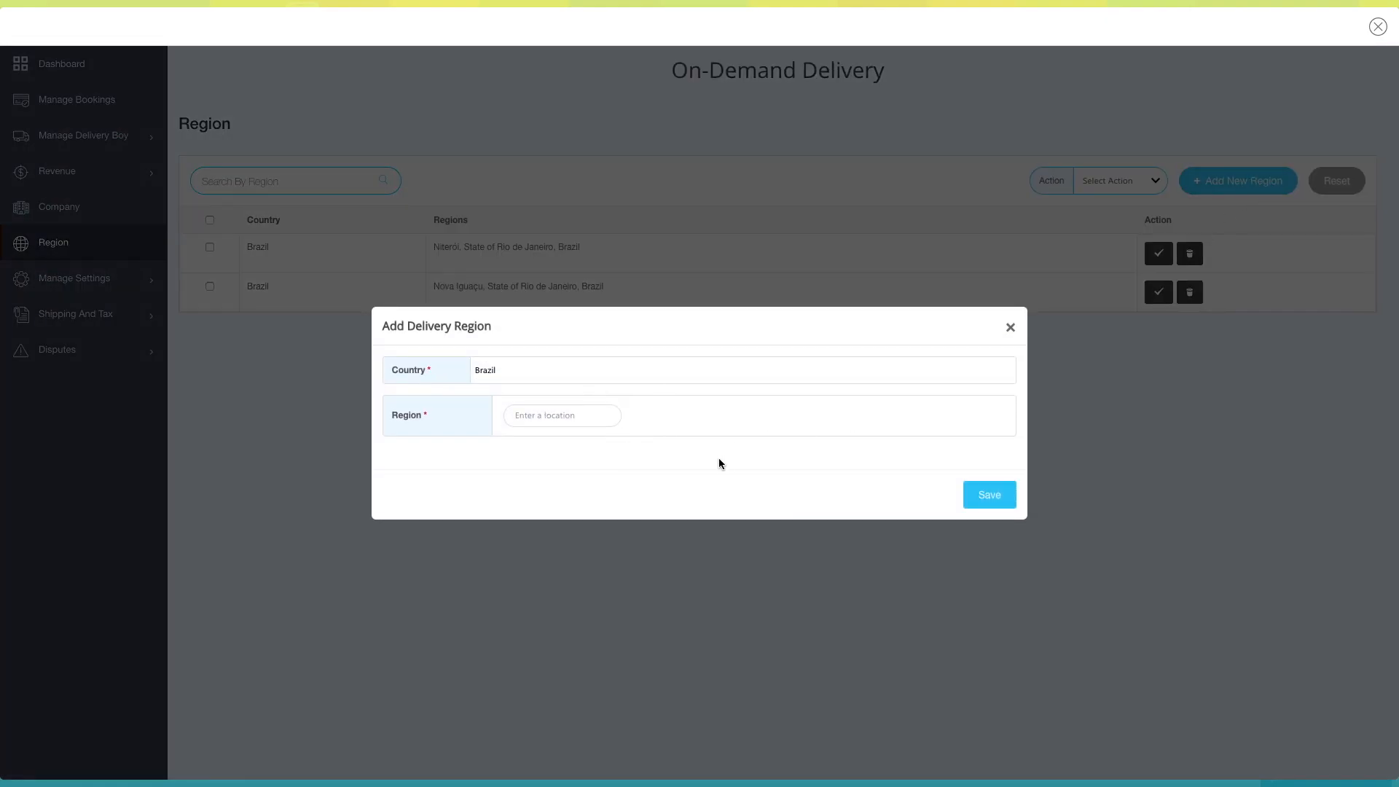
left_click(1010, 328)
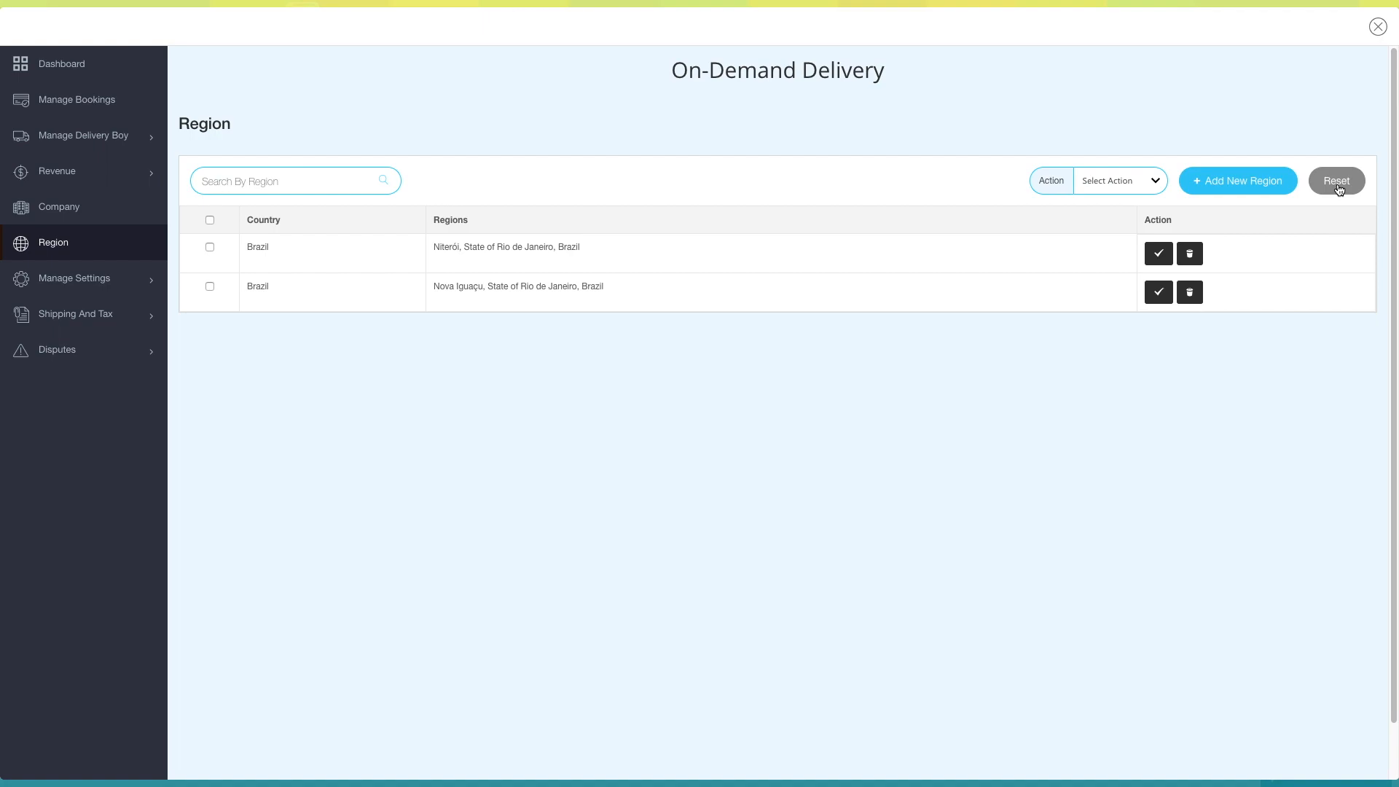
- Open the deactivation and deletion prompts for the Niterói region, dismissing each without confirming
left_click(1167, 259)
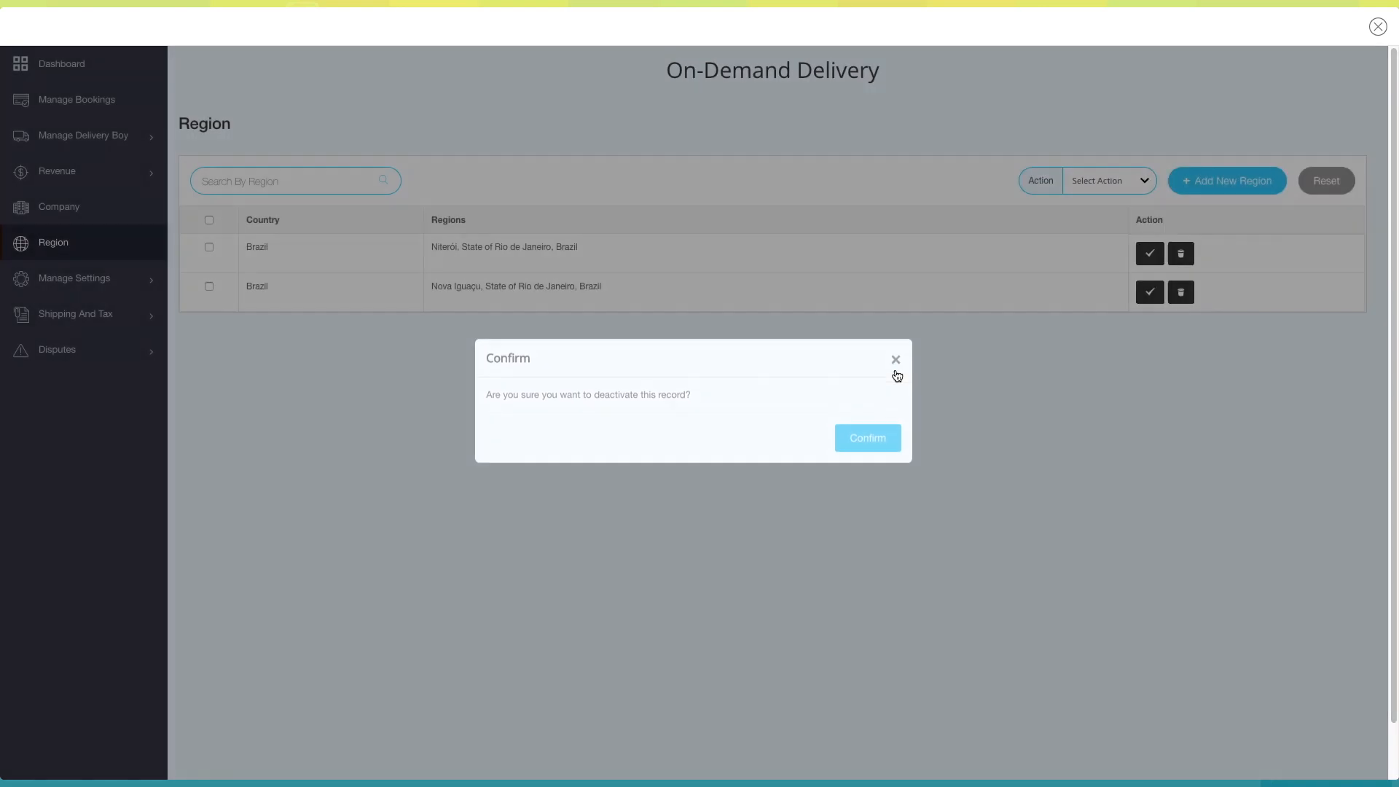
left_click(896, 373)
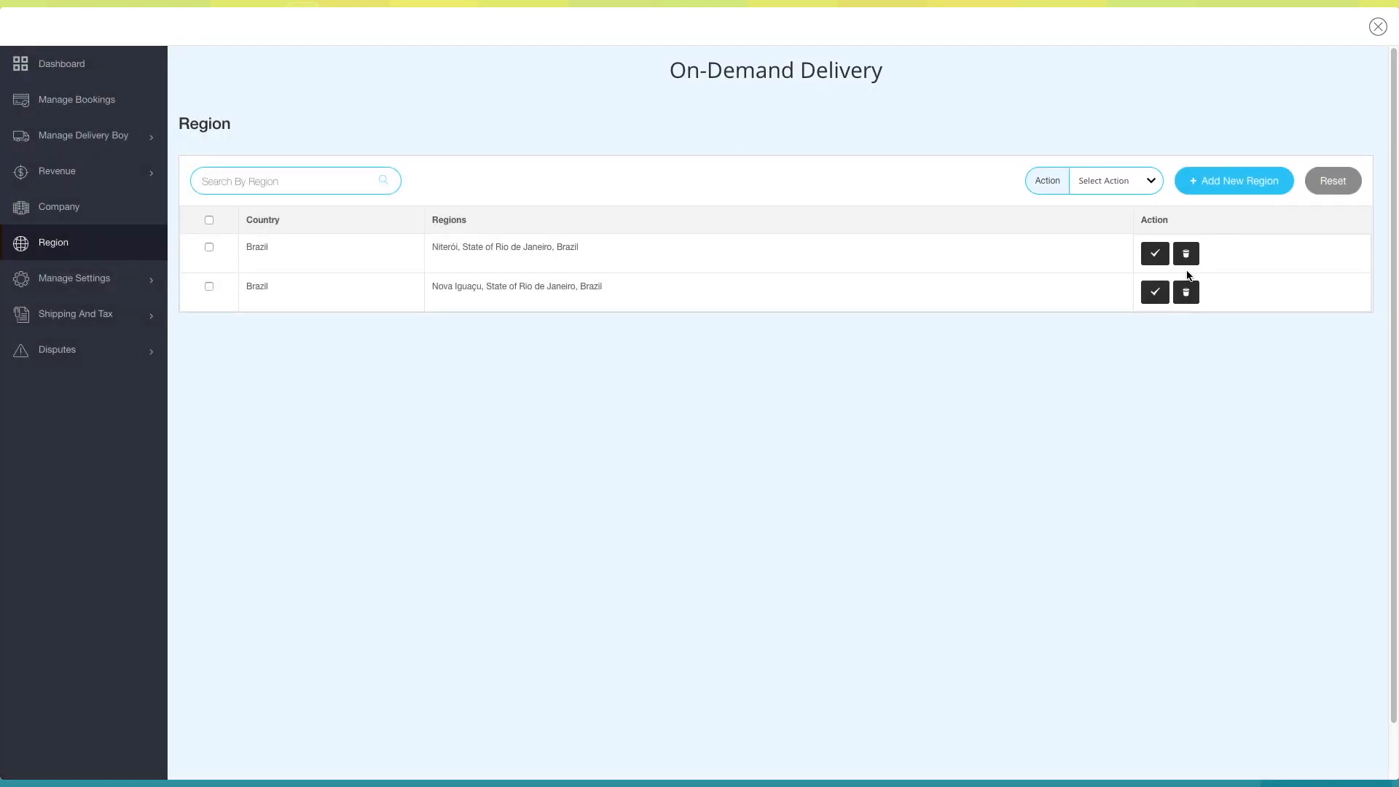
left_click(1186, 252)
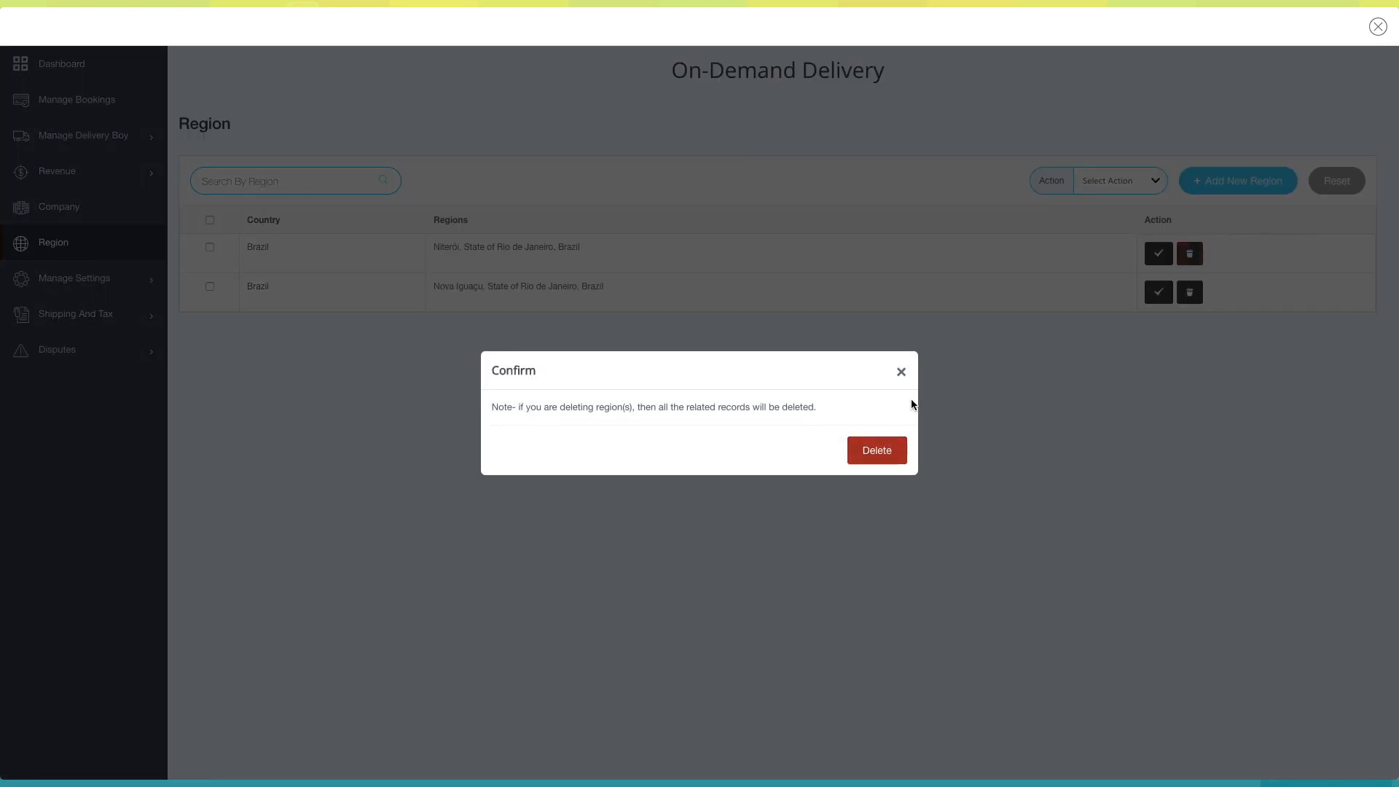
left_click(901, 372)
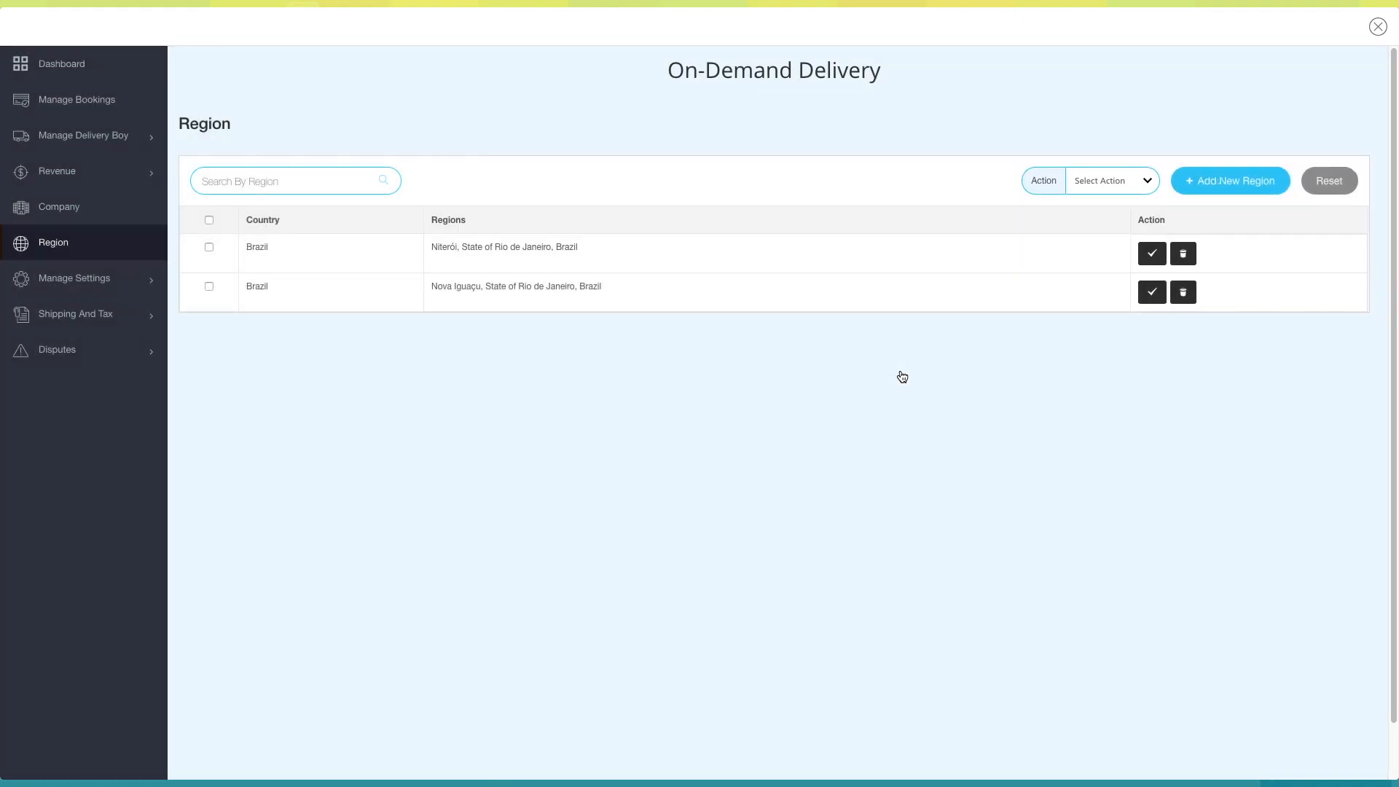
- Review the general settings, switch Auto Approval Bookings on and back off, and save the settings
left_click(76, 278)
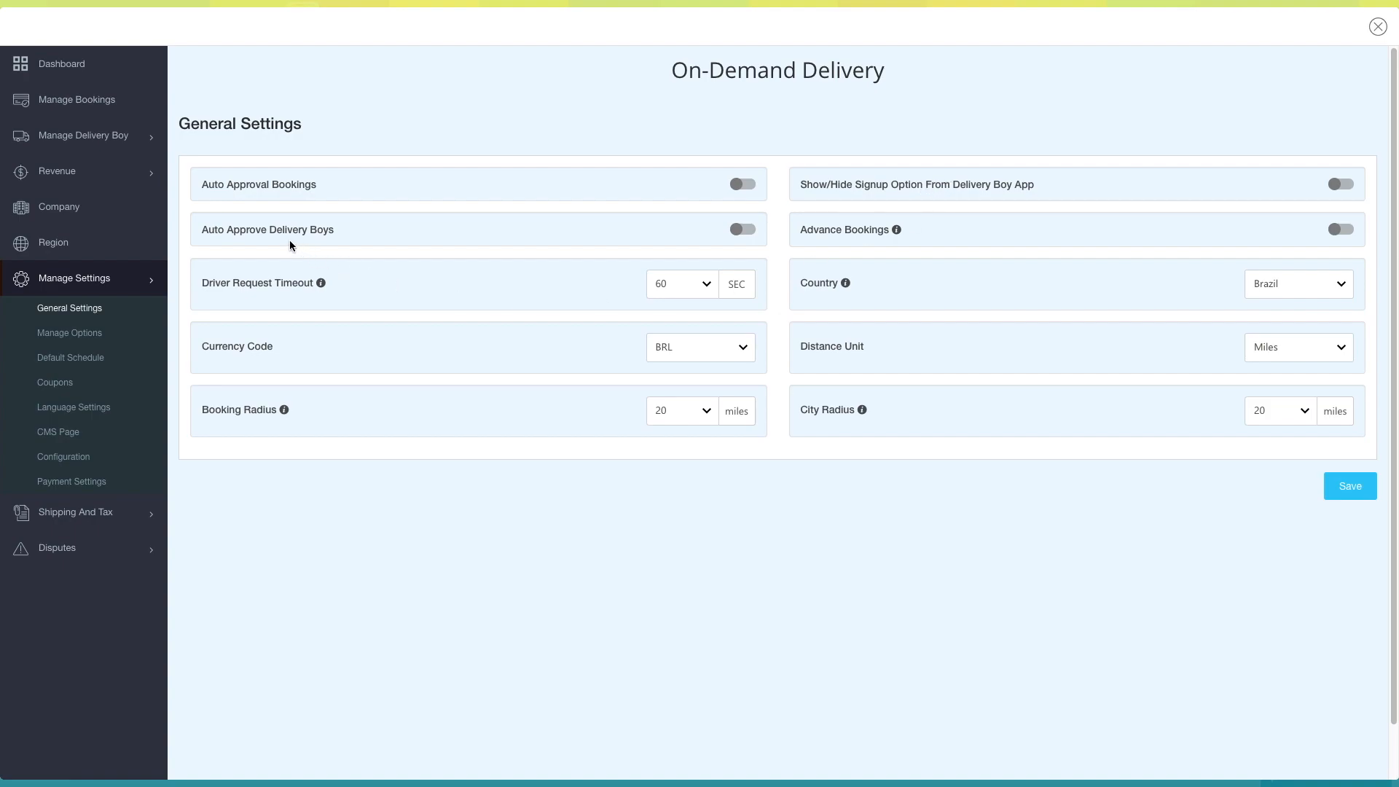
mouse_move(896, 230)
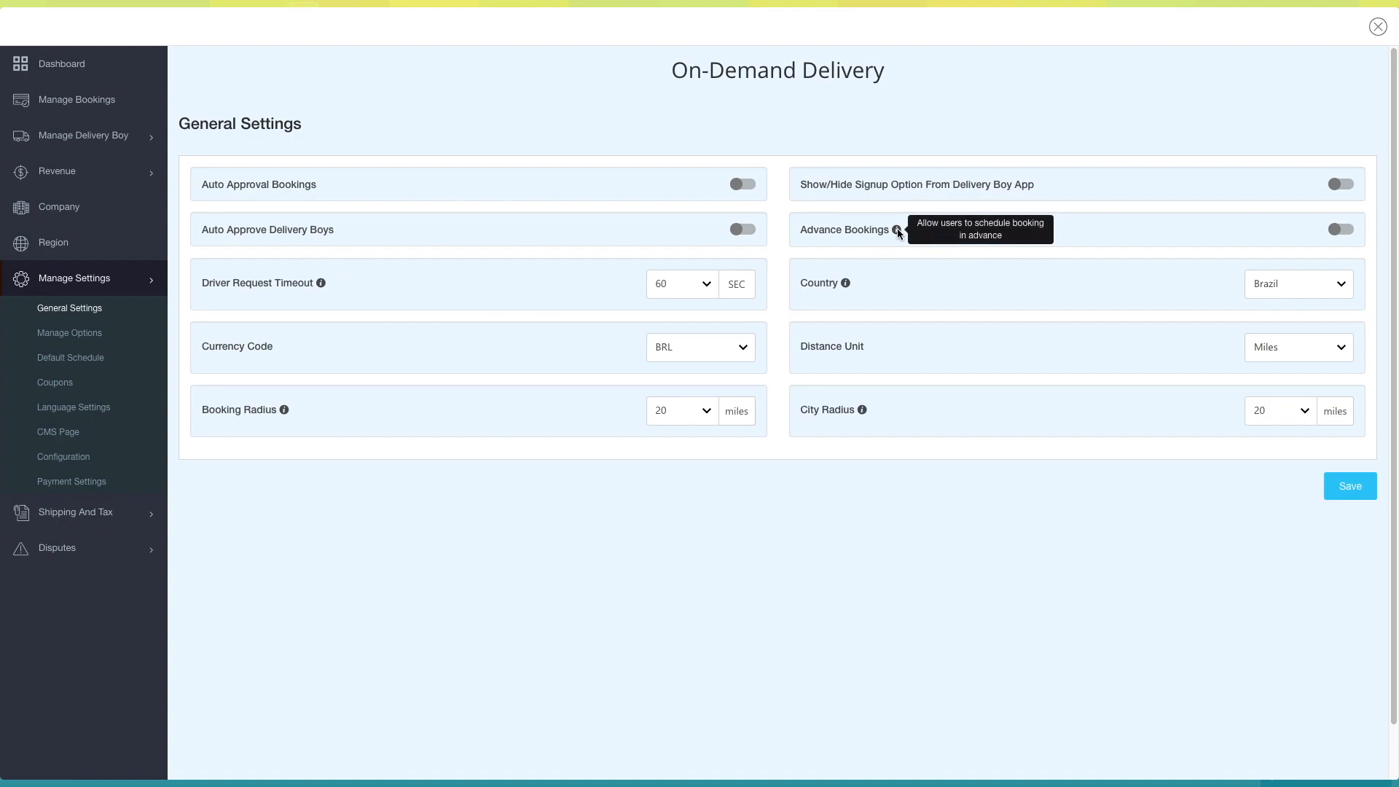
left_click(743, 184)
left_click(743, 184)
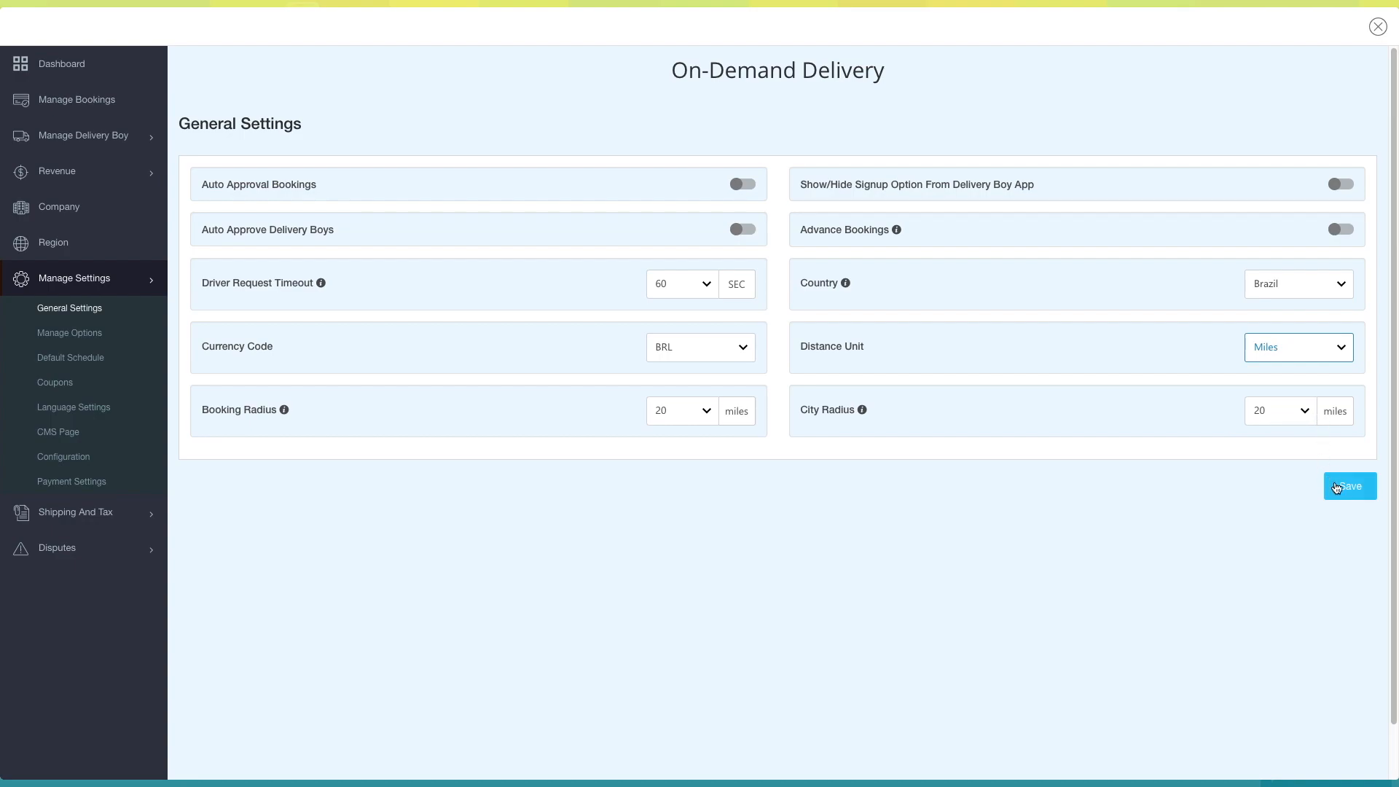
left_click(1336, 487)
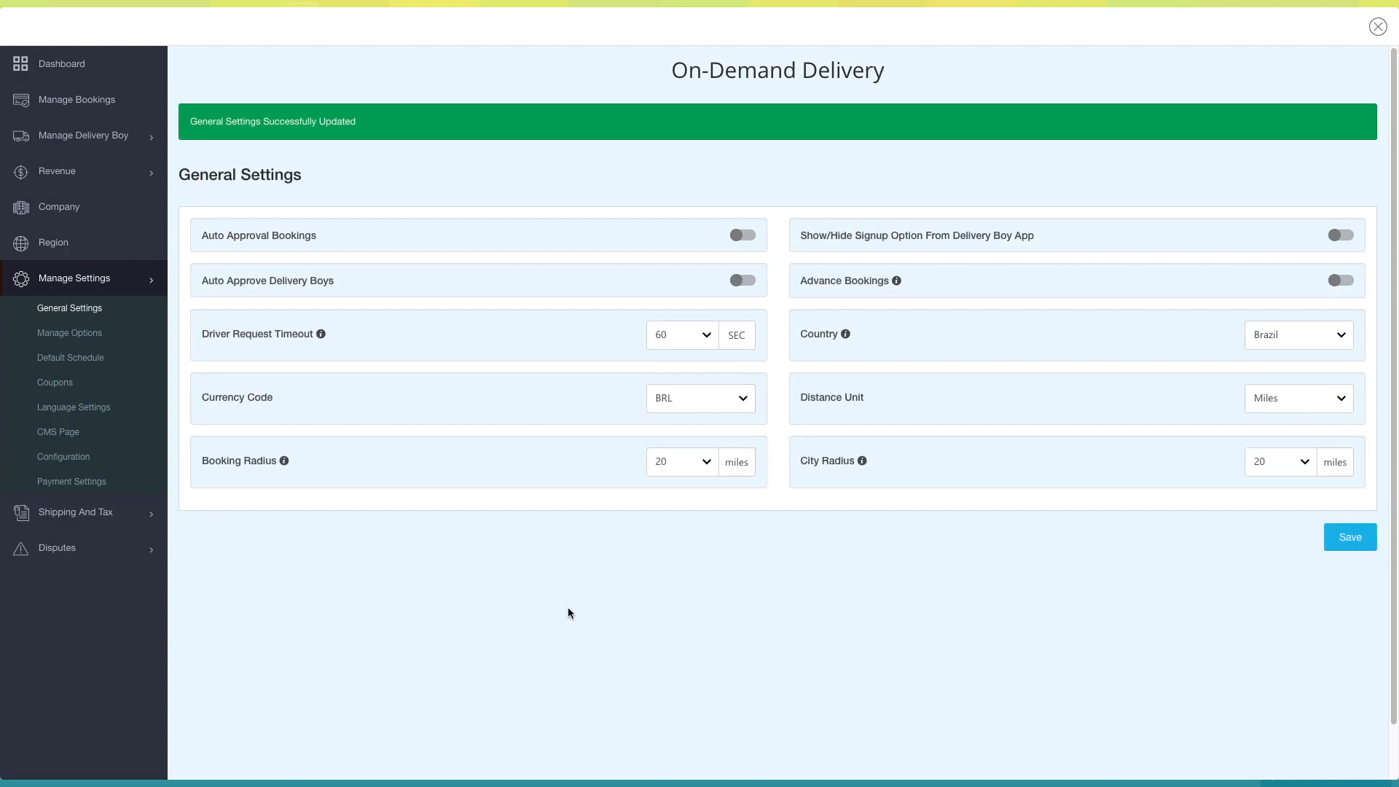
- Open the Manage Options settings and review the vehicle, object and content types
left_click(83, 336)
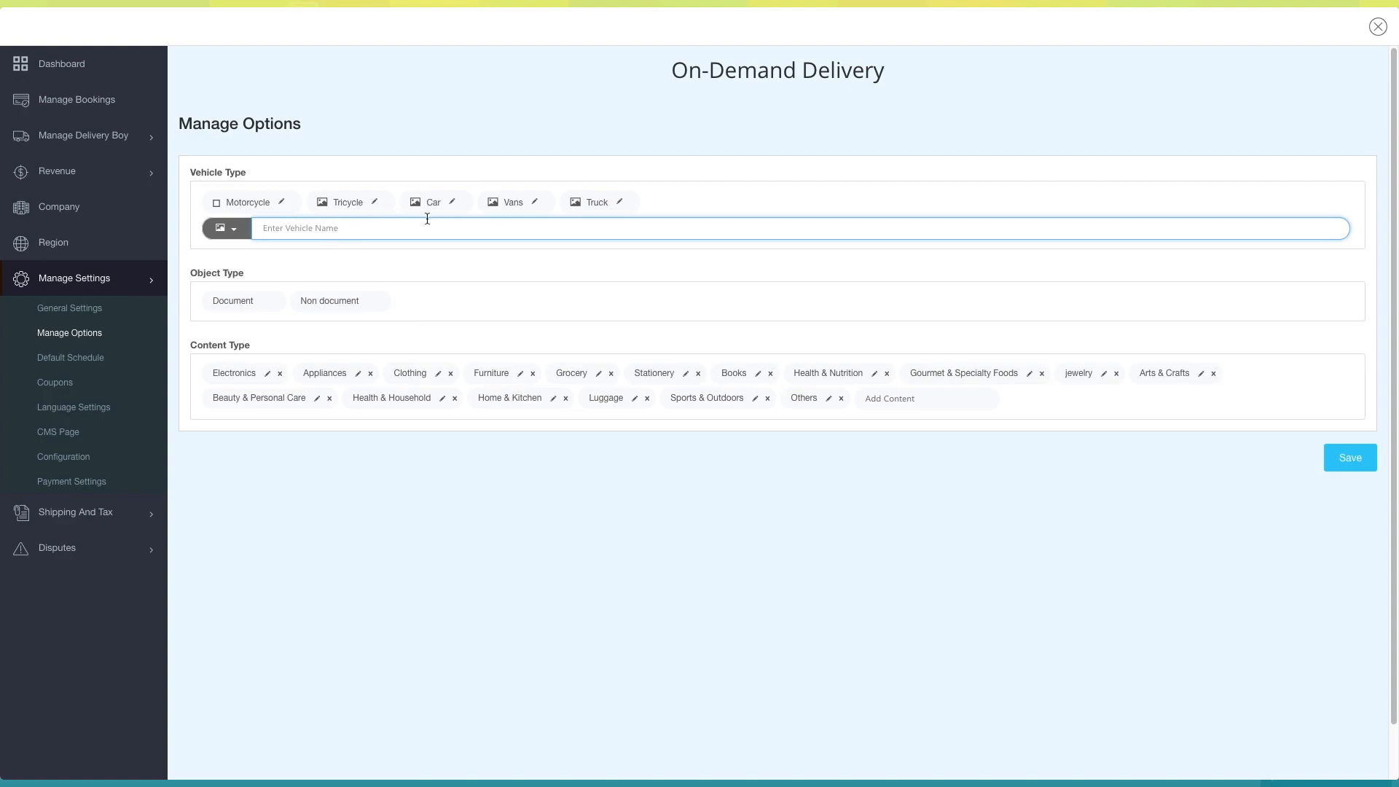
left_click(343, 303)
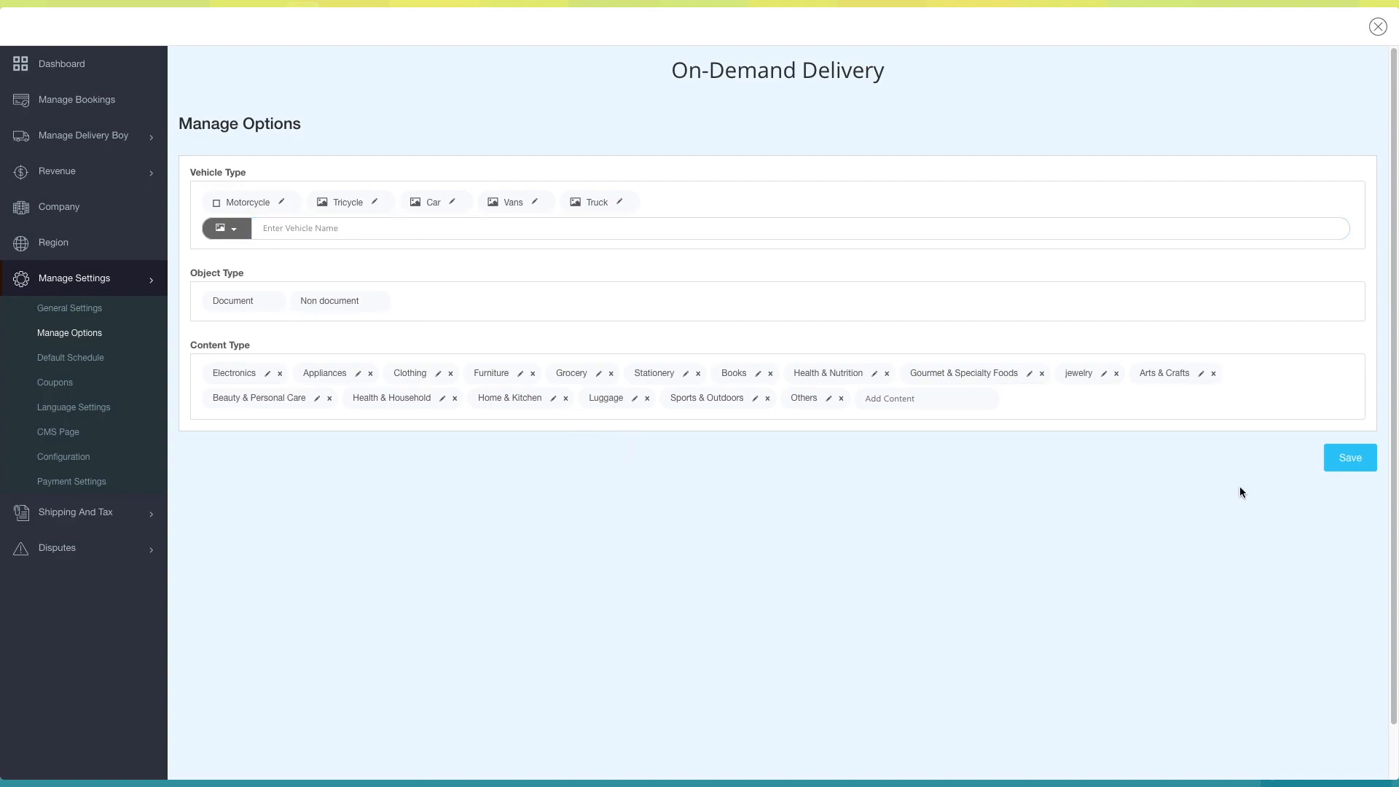
- Open the default schedule and check the hour, minute and AM/PM choices for Monday's start and end times without changing them
left_click(59, 360)
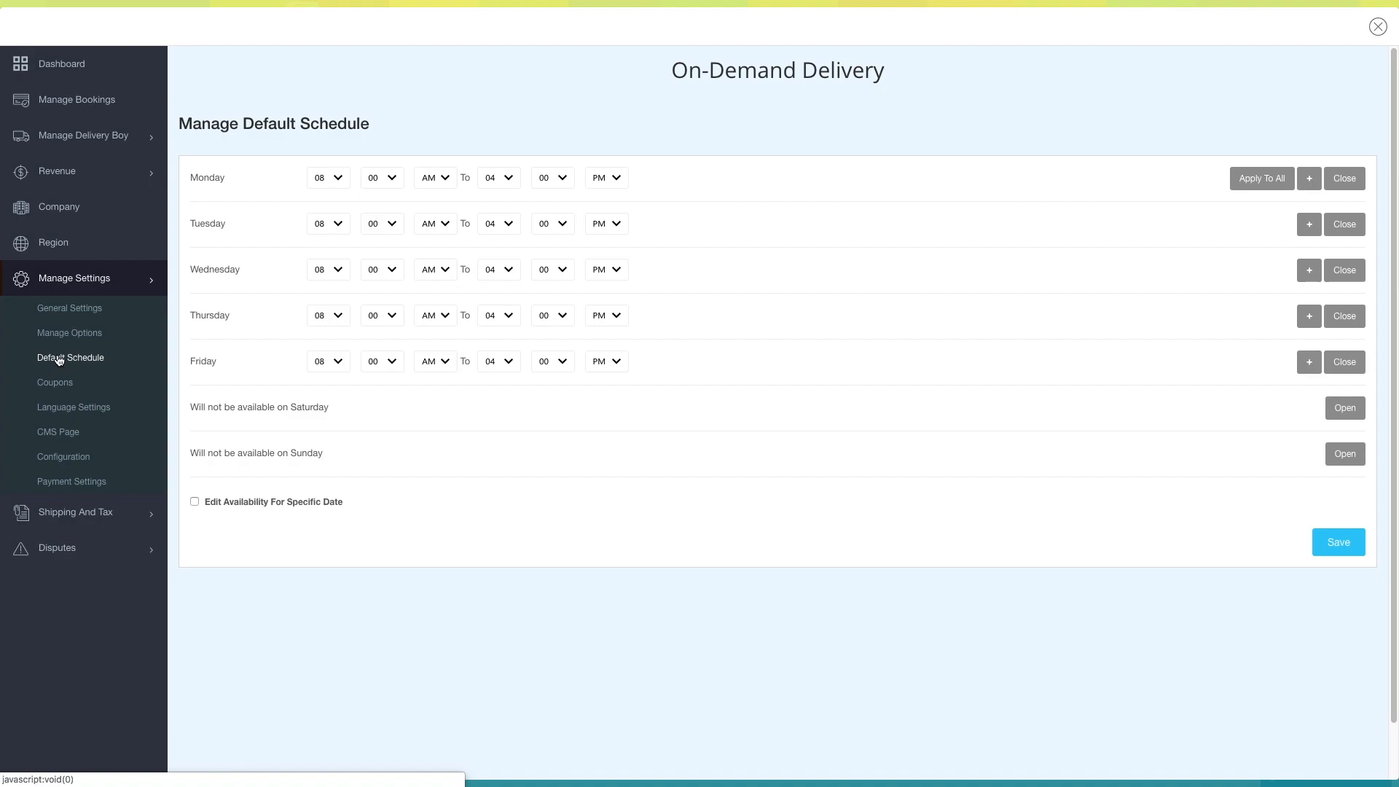
left_click(321, 178)
left_click(323, 181)
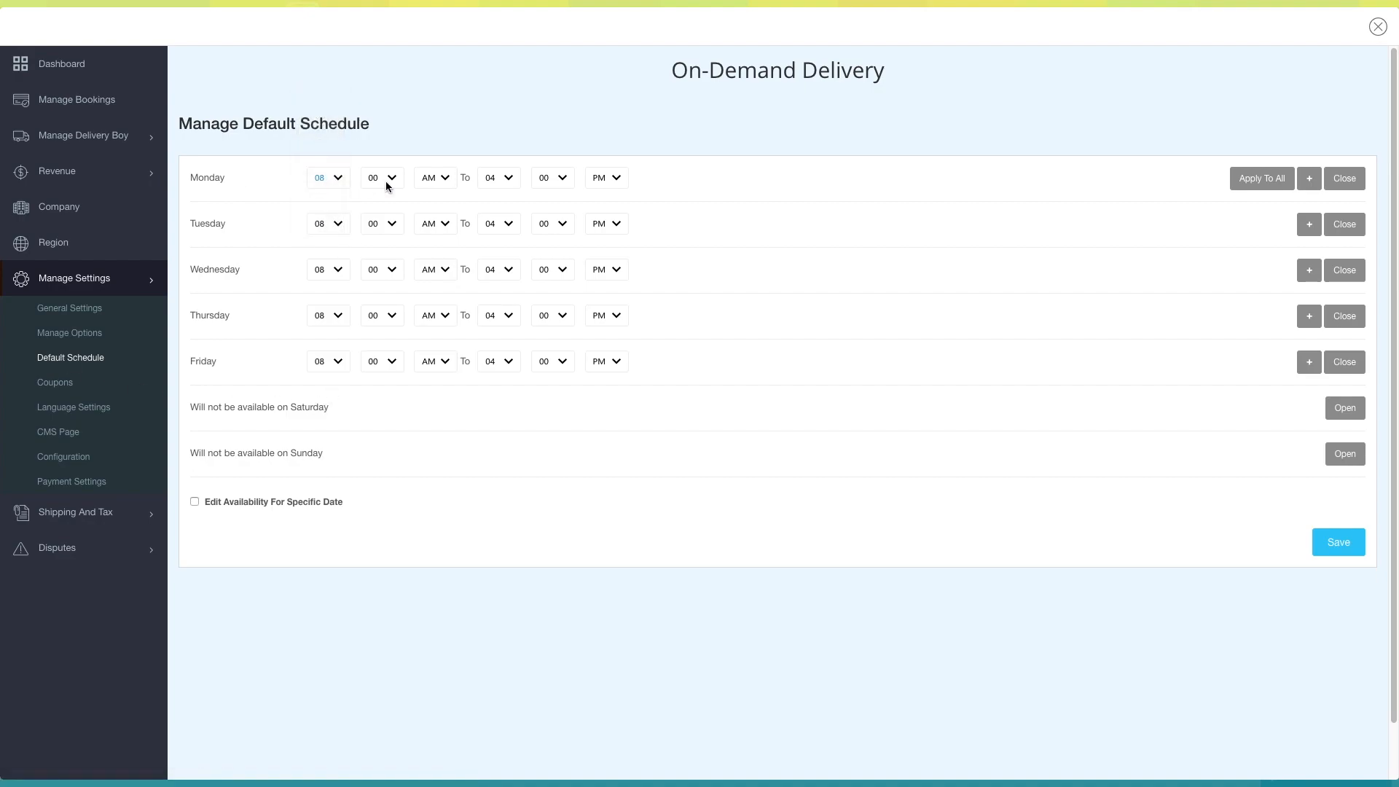
left_click(386, 182)
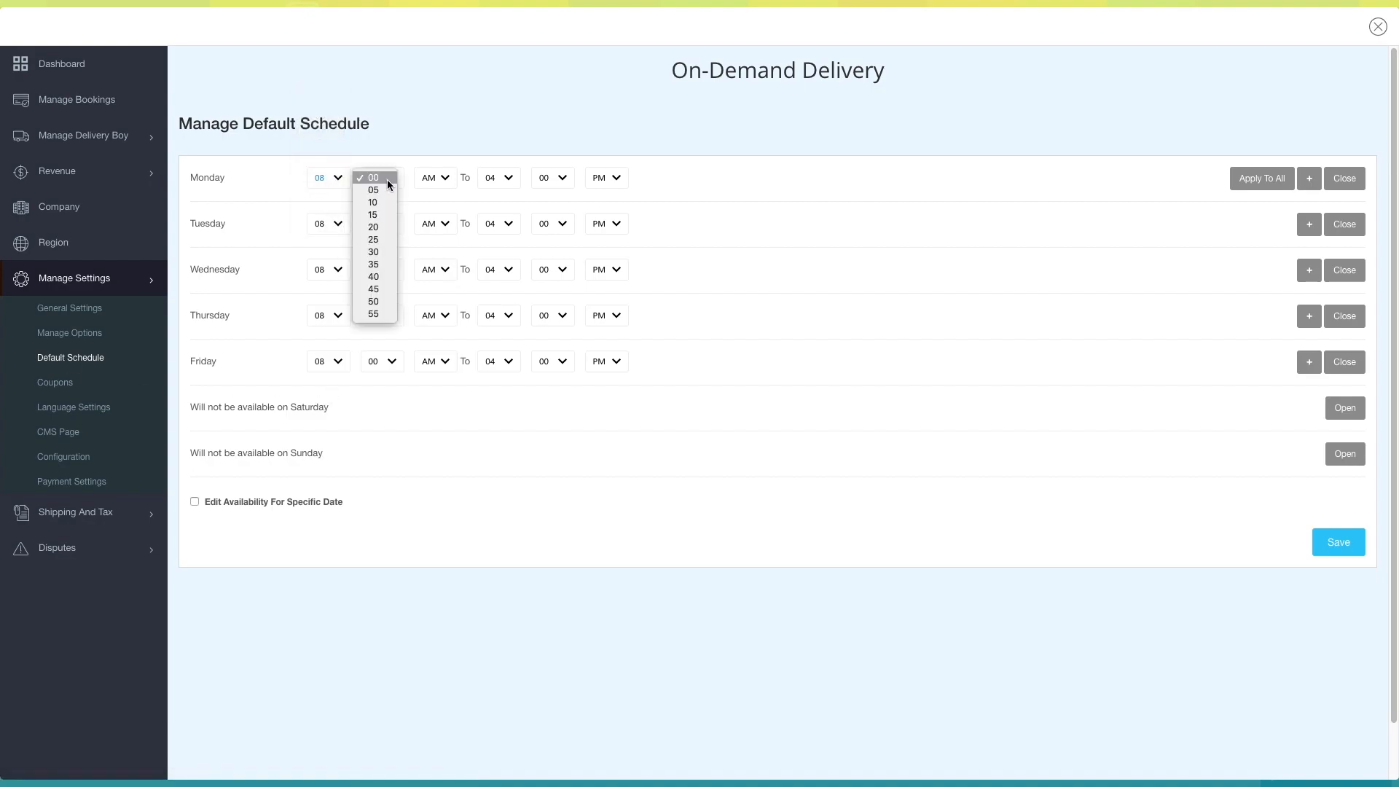
left_click(428, 179)
left_click(432, 180)
left_click(433, 181)
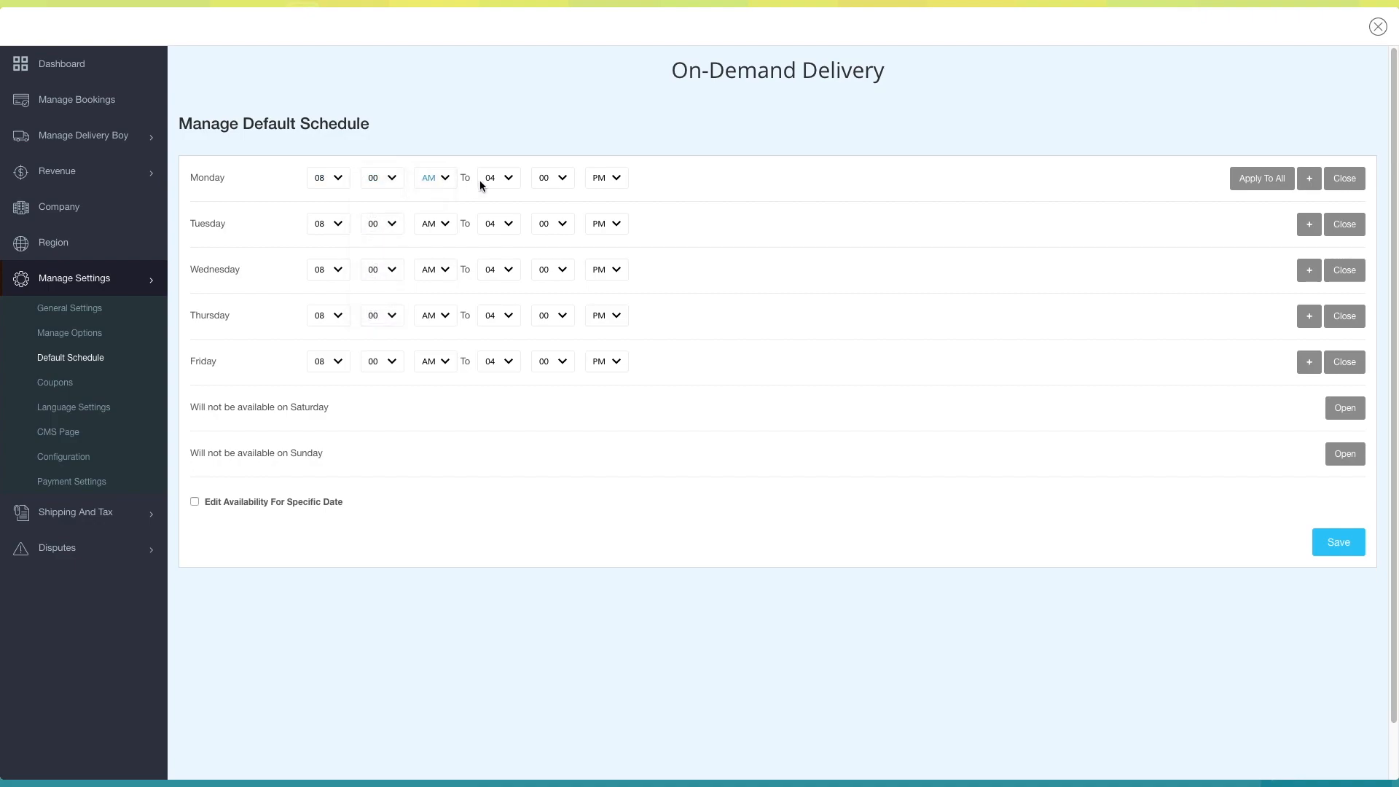
left_click(507, 181)
left_click(495, 180)
left_click(549, 180)
left_click(548, 181)
left_click(608, 179)
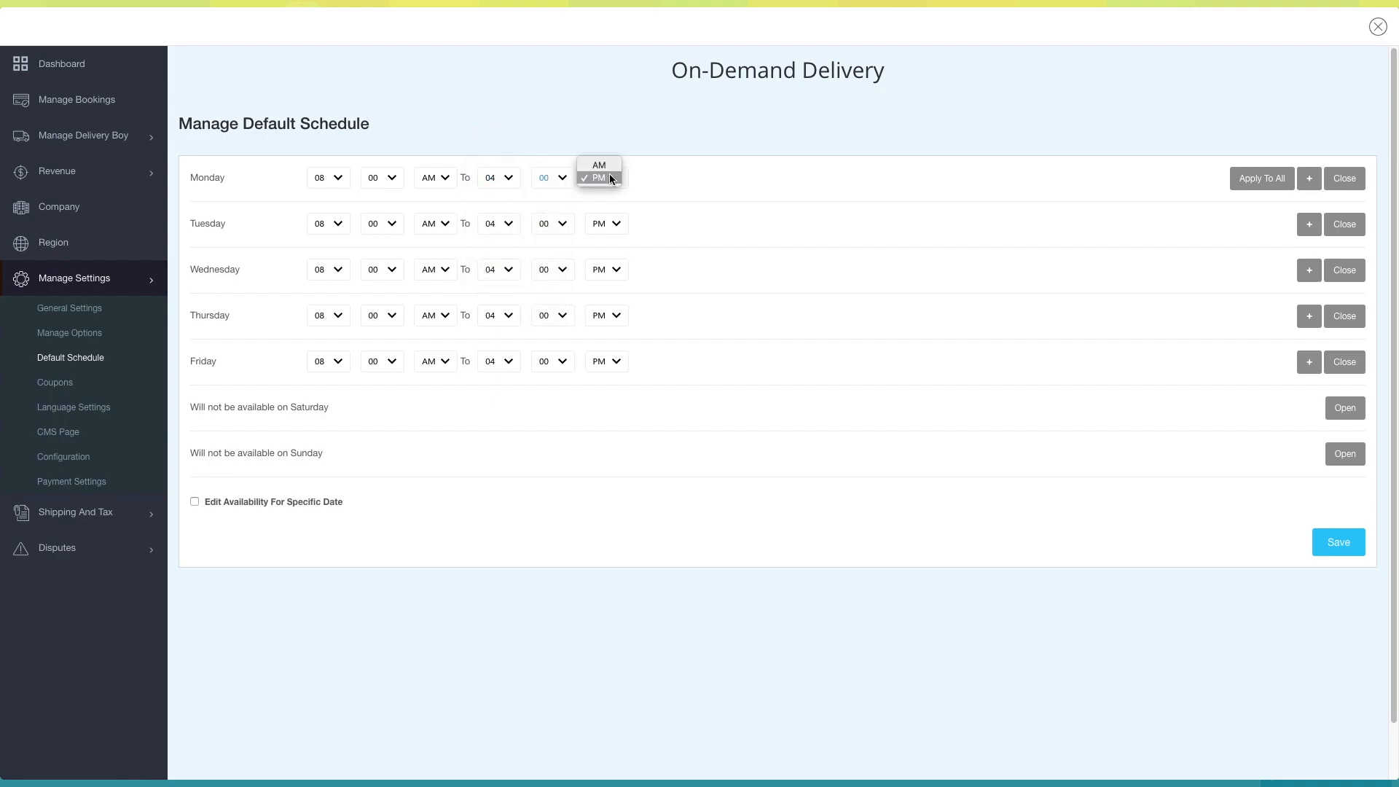
left_click(602, 180)
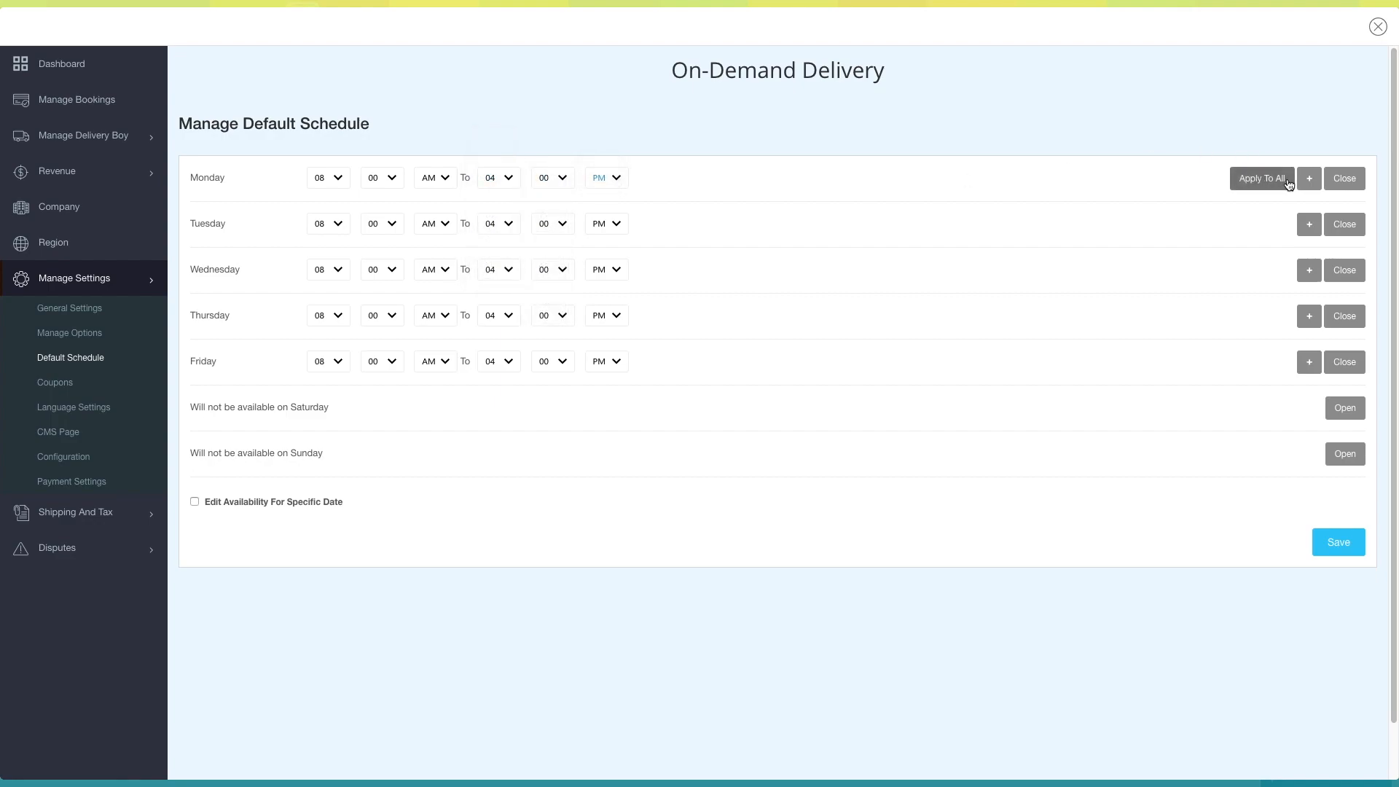
- Apply Monday's hours to all days, and switch Saturday and Sunday to open and back to closed
left_click(1287, 180)
left_click(1344, 410)
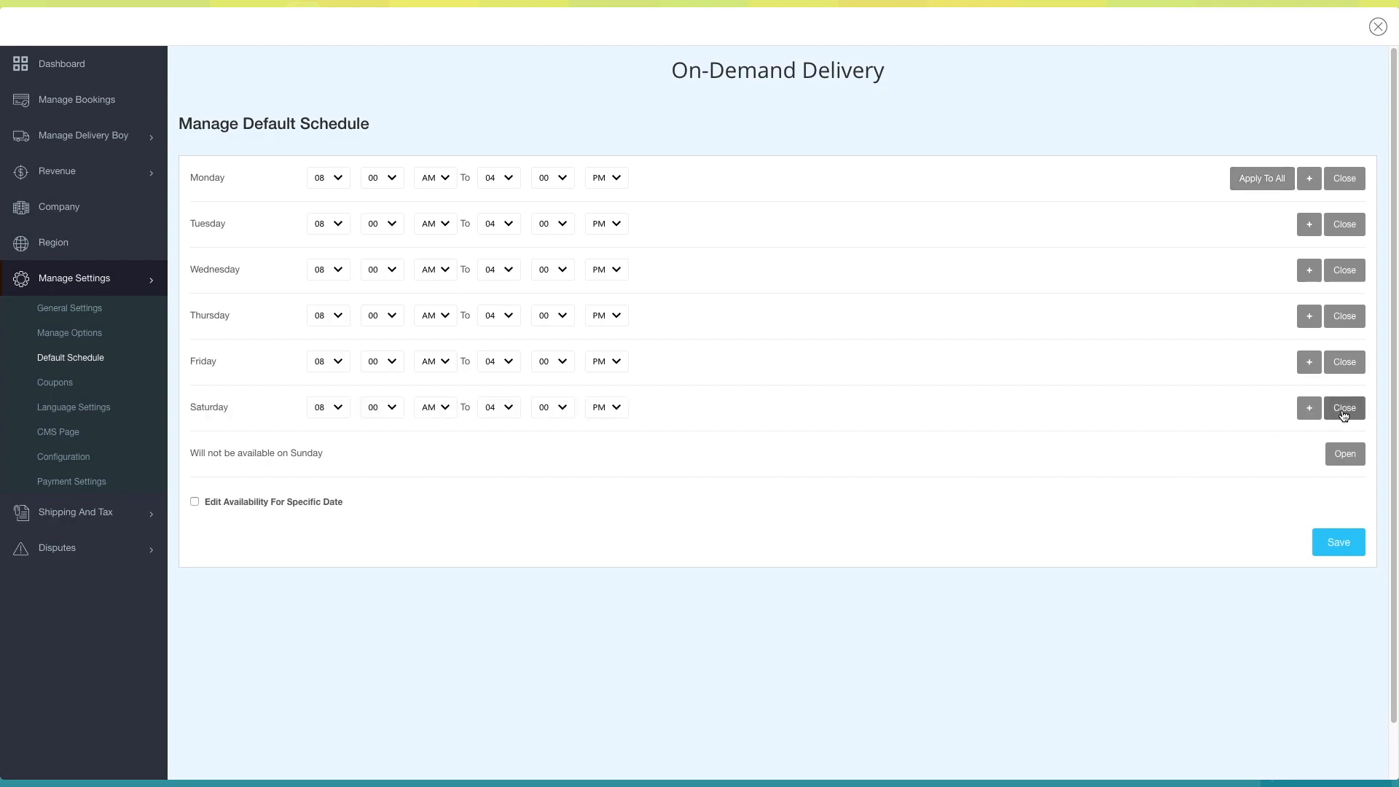
left_click(1344, 412)
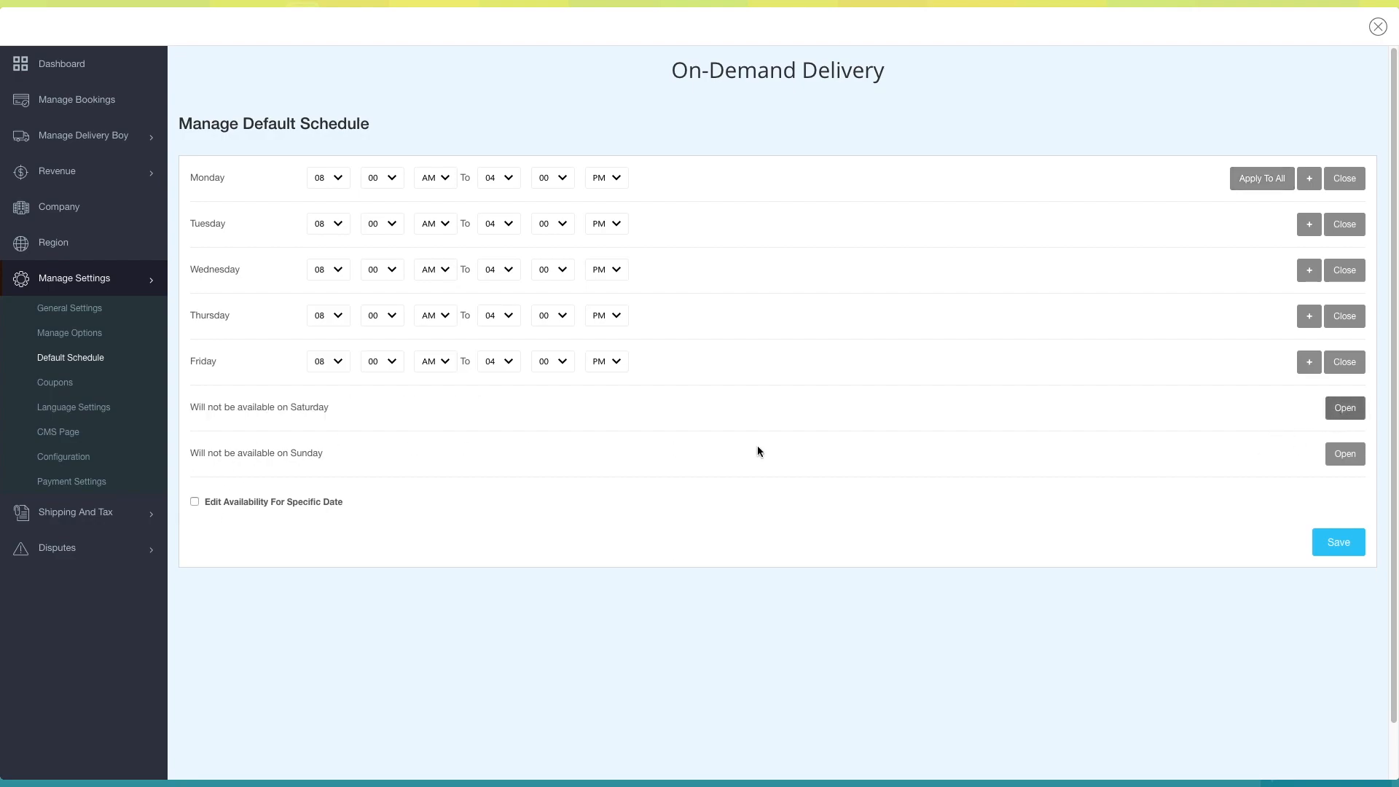
left_click(1344, 454)
left_click(1349, 456)
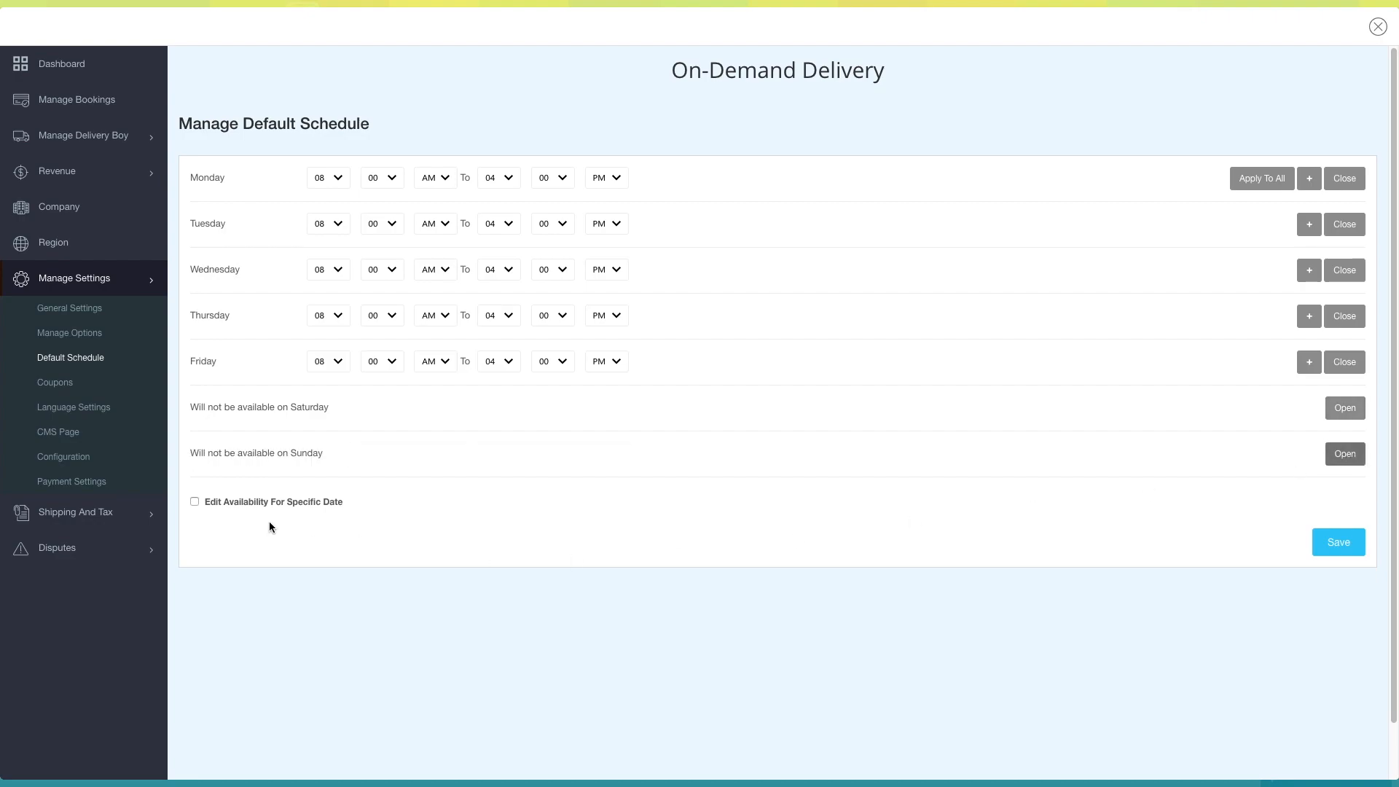
- Enable Edit Availability For Specific Date, examine the monthly availability calendar, and disable the option again
left_click(193, 501)
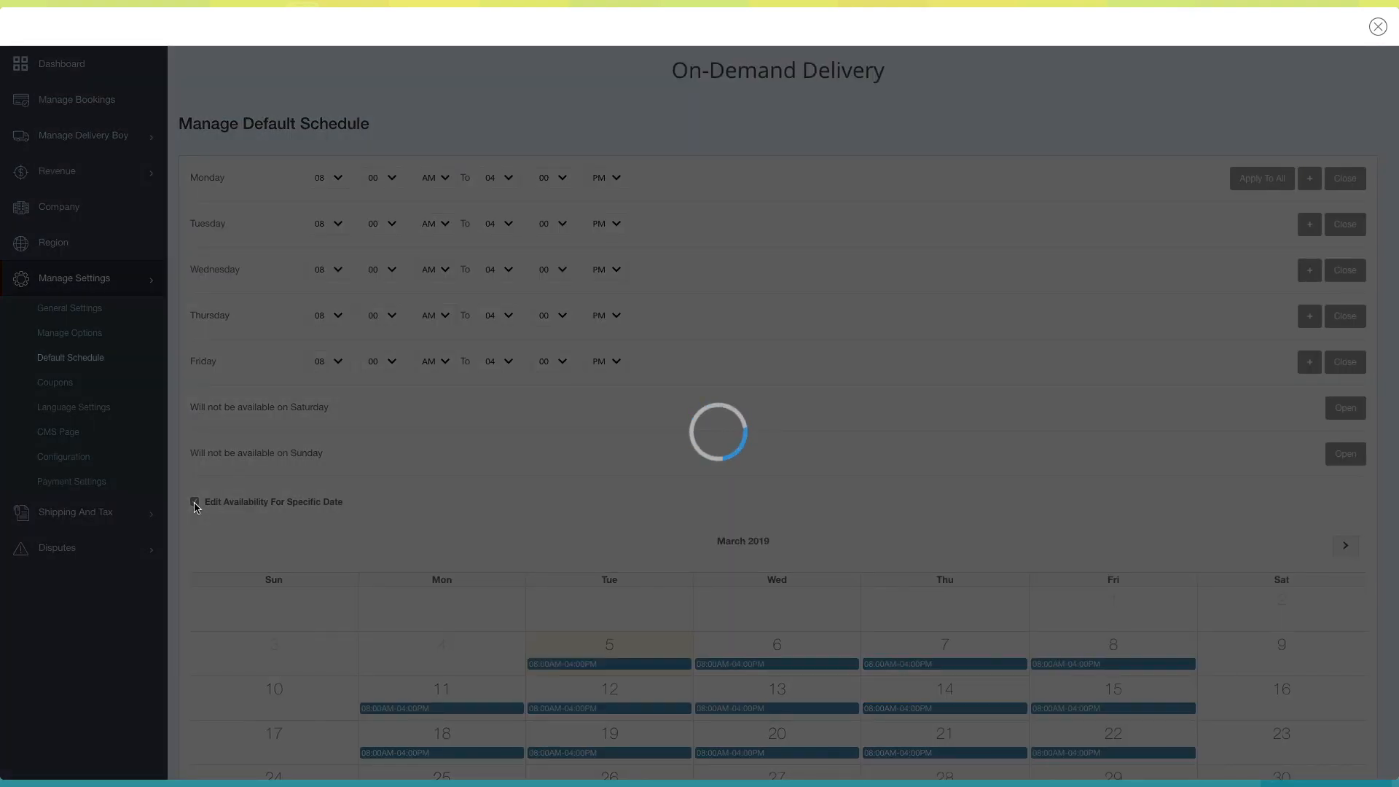
scroll(255, 530, "down", 3)
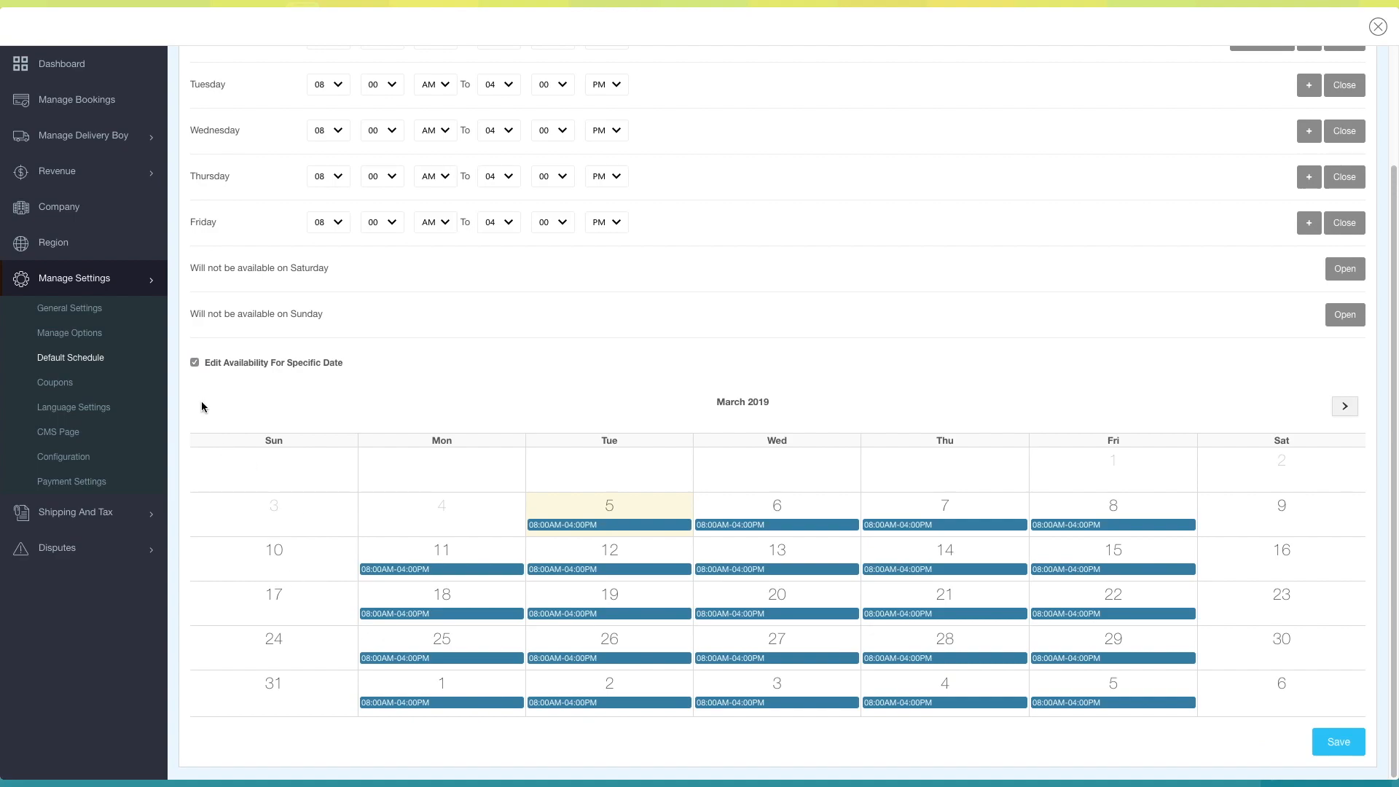
scroll(608, 634, "up", 1)
scroll(608, 635, "down", 1)
left_click(194, 363)
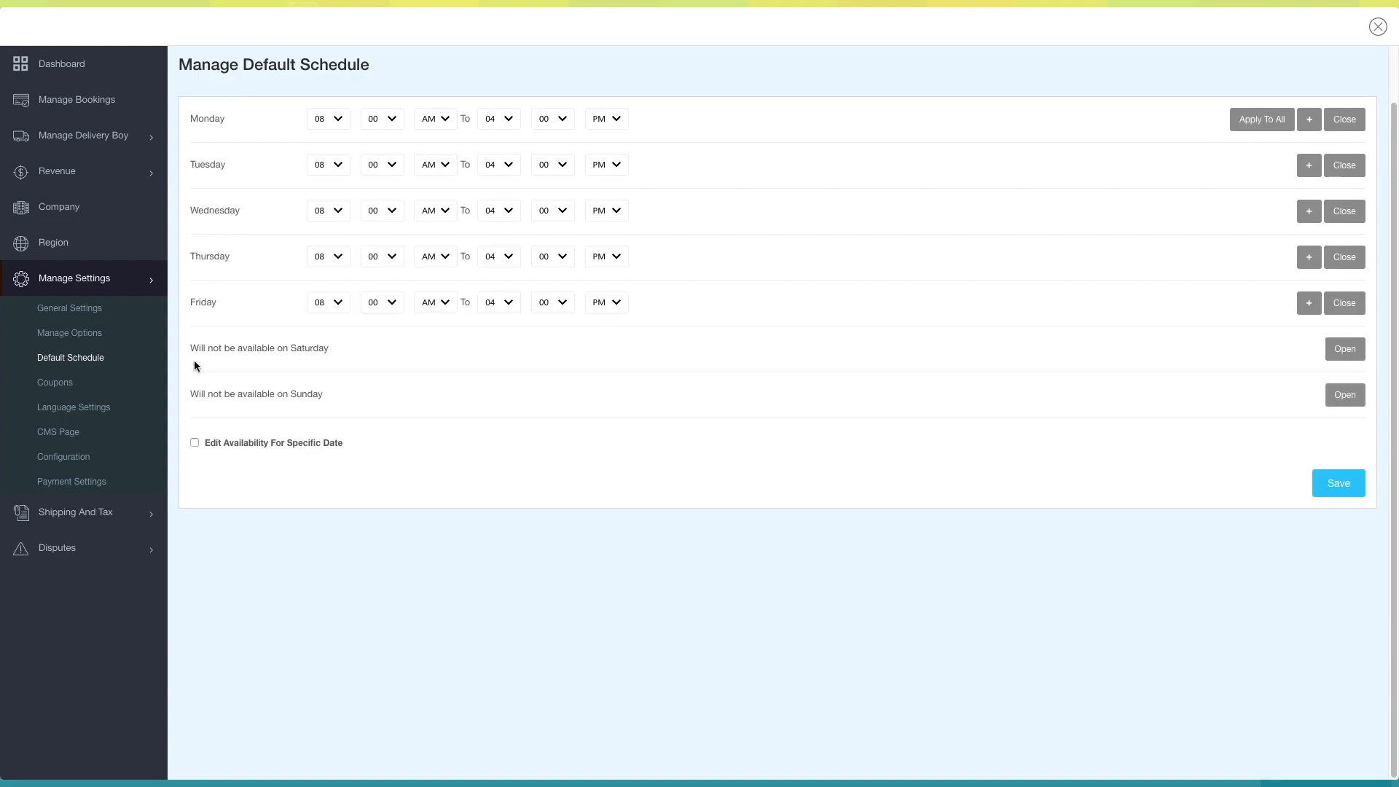
- View the coupons page and look through the editable app labels in the language settings
left_click(65, 384)
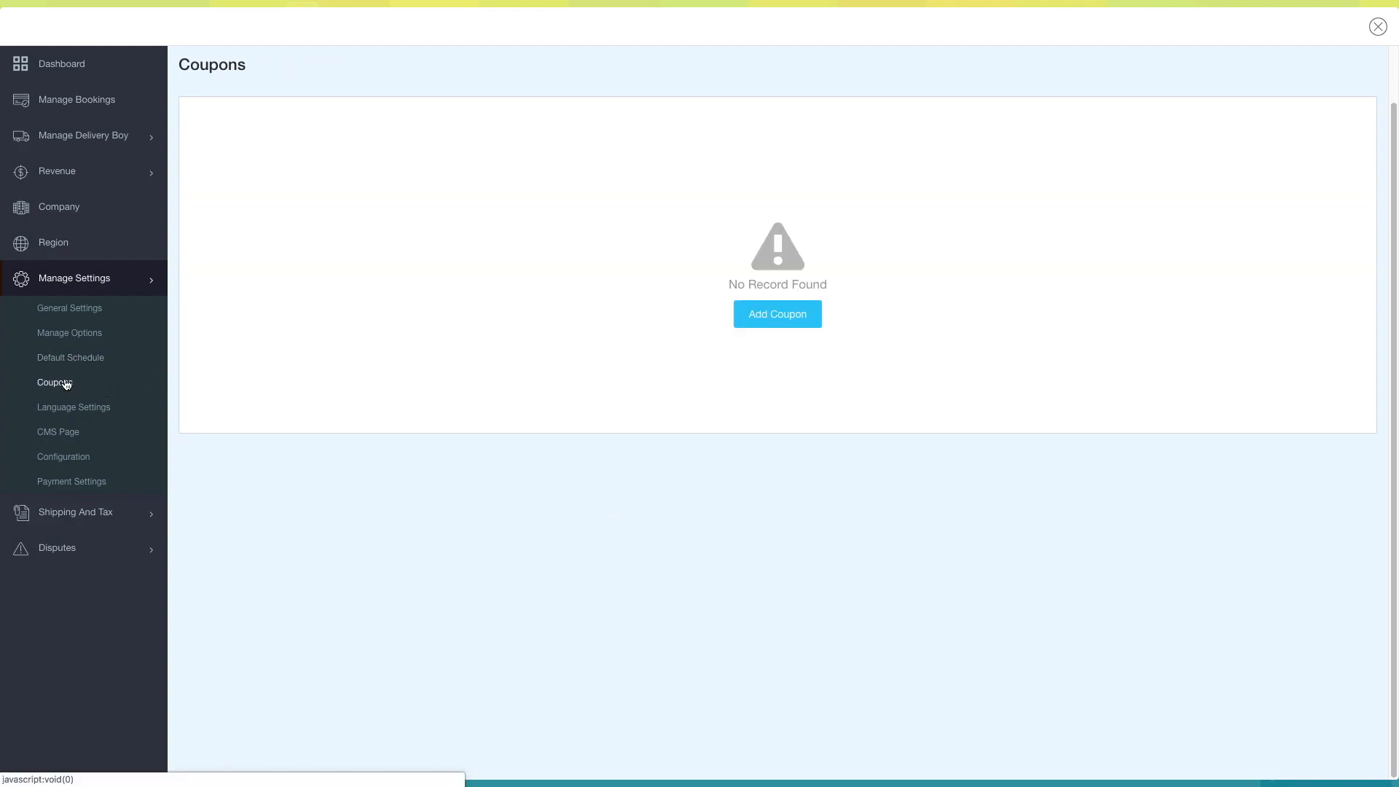
left_click(67, 413)
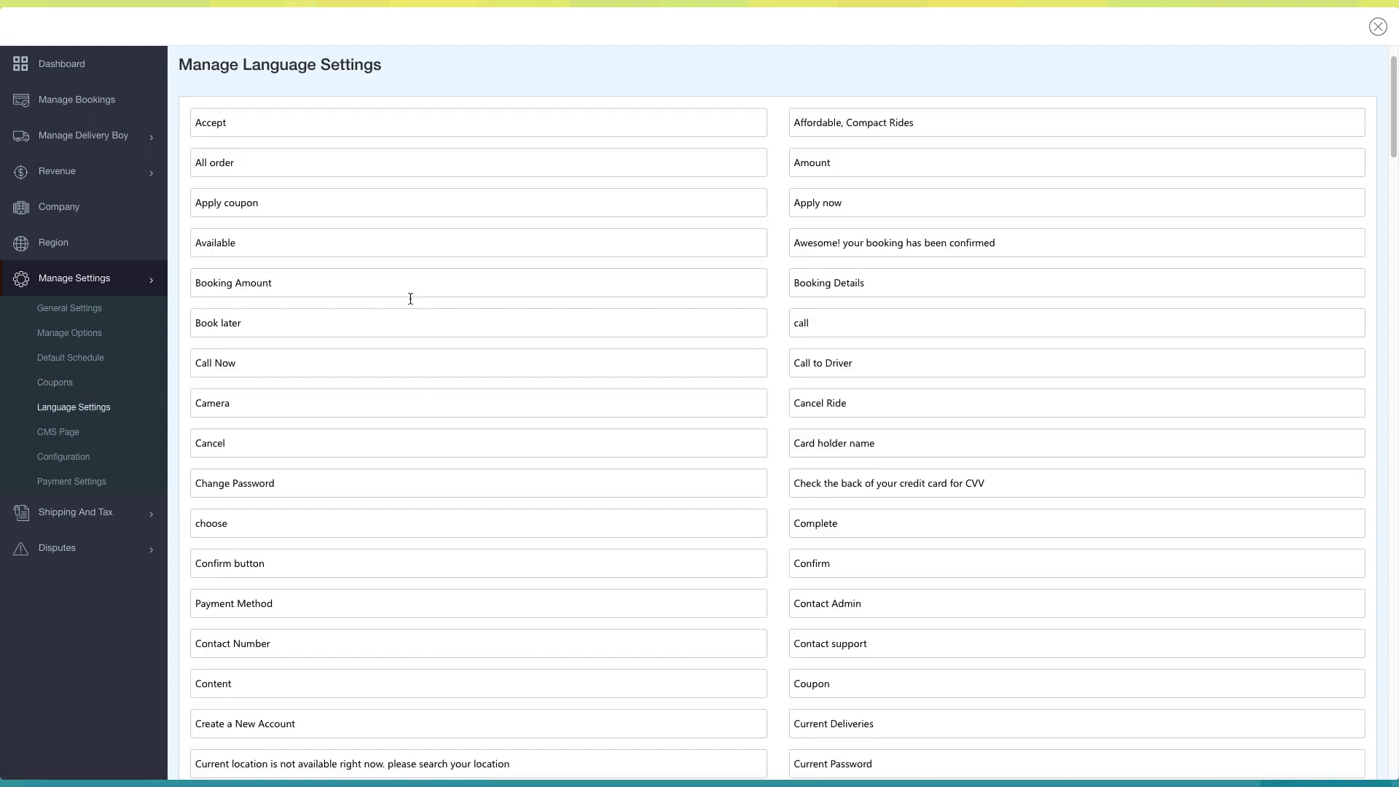
left_click(265, 134)
left_click(273, 158)
scroll(379, 325, "down", 14)
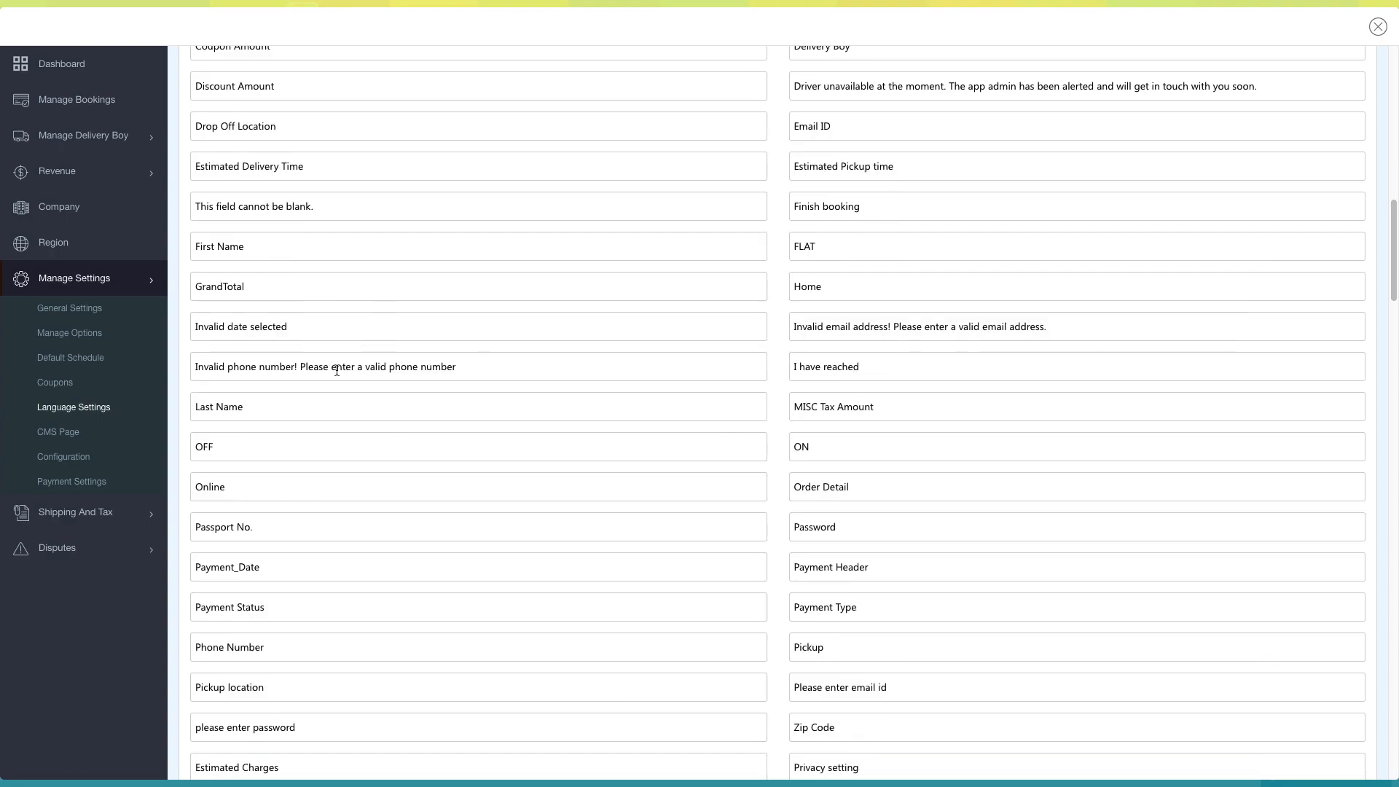
- Review the empty Terms and Conditions and Privacy Policy editors on the CMS page, and save the page
left_click(87, 433)
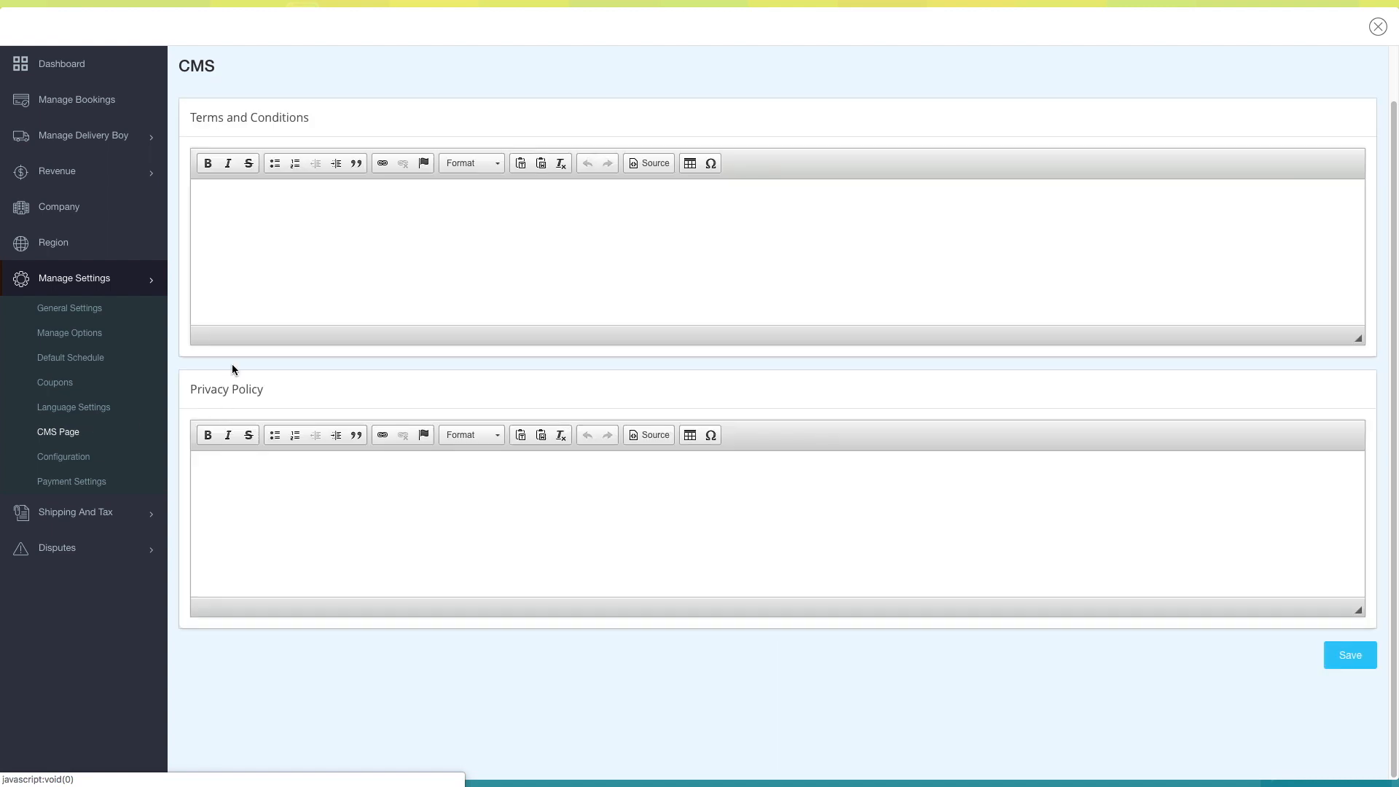
left_click(290, 253)
left_click(316, 508)
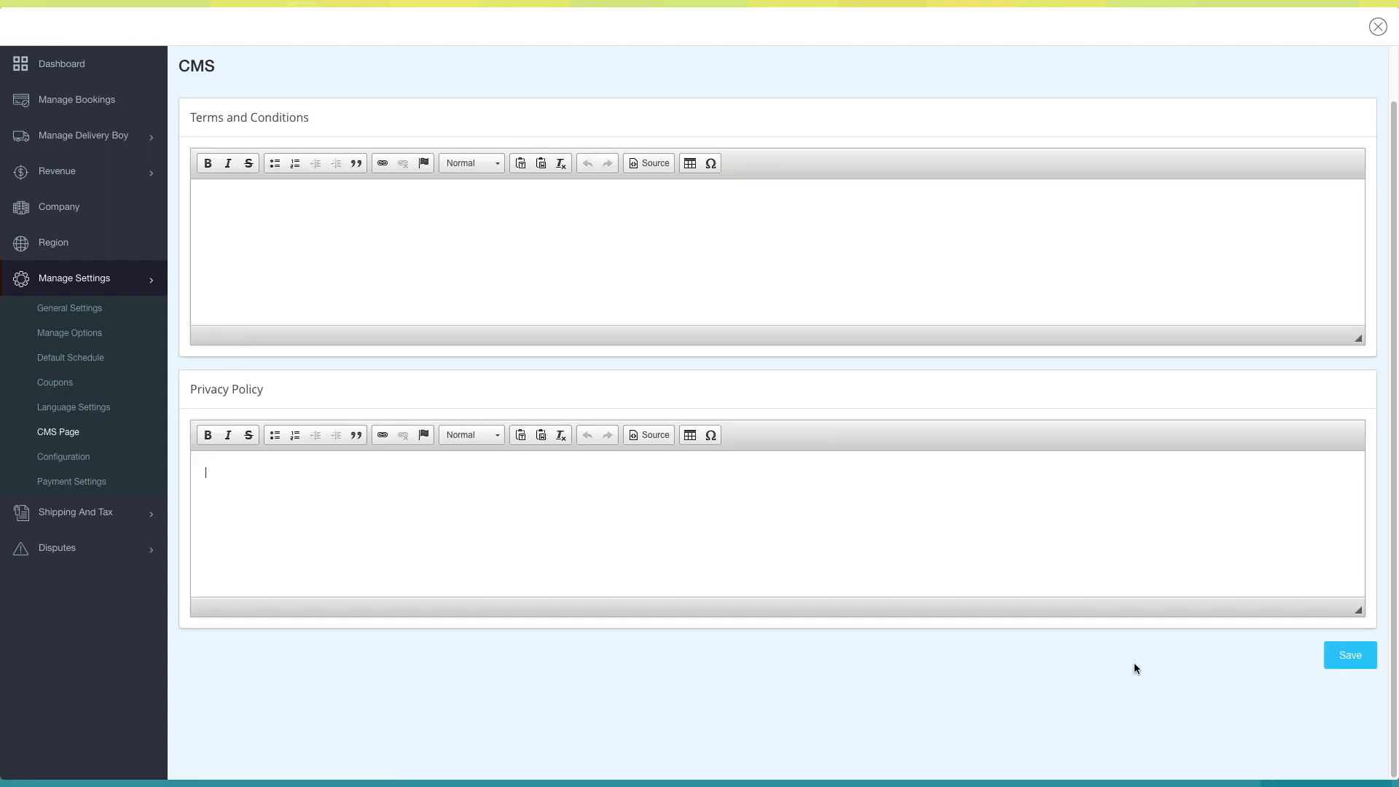
left_click(1350, 655)
- Review the GPS Tracking key fields in the configuration settings and the online guide for obtaining the PubNub keys
left_click(74, 457)
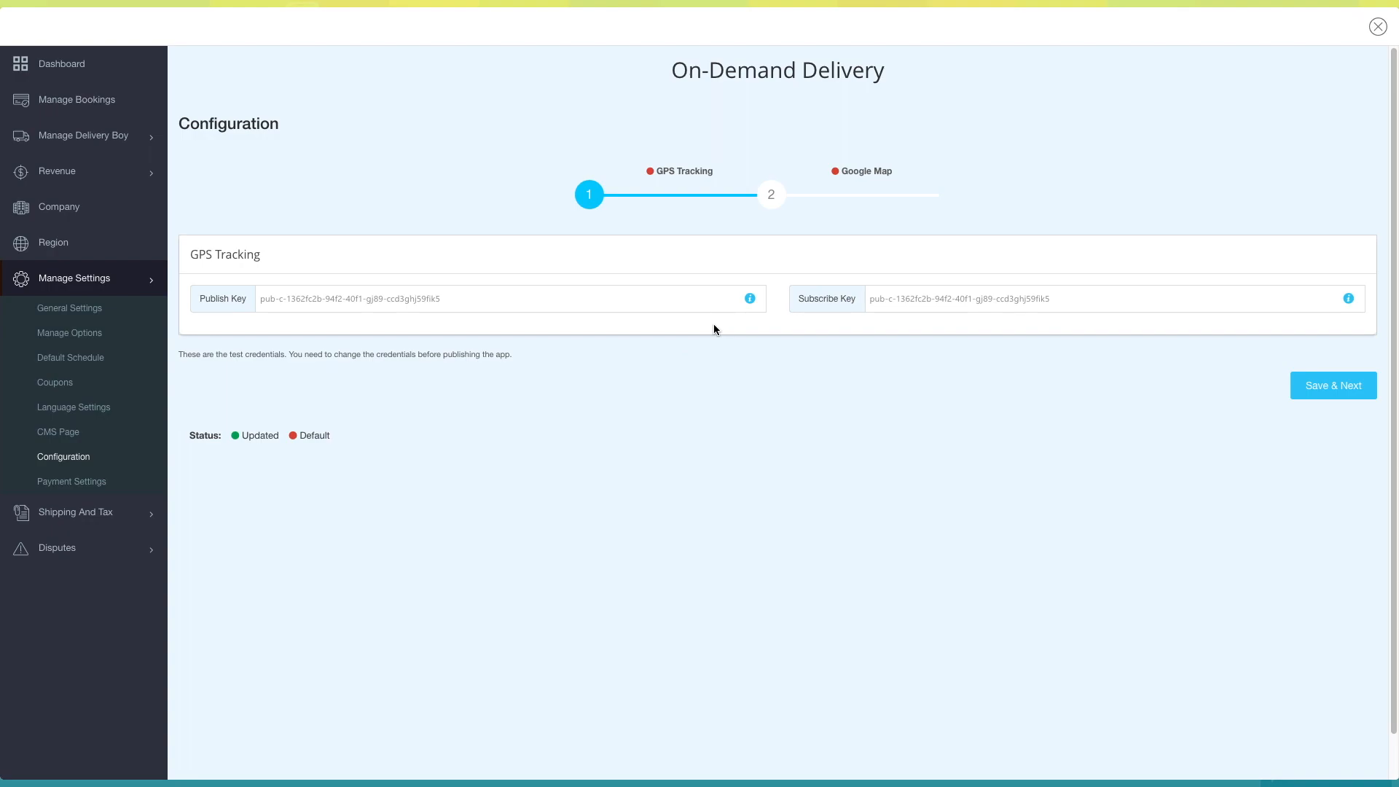
left_click(750, 298)
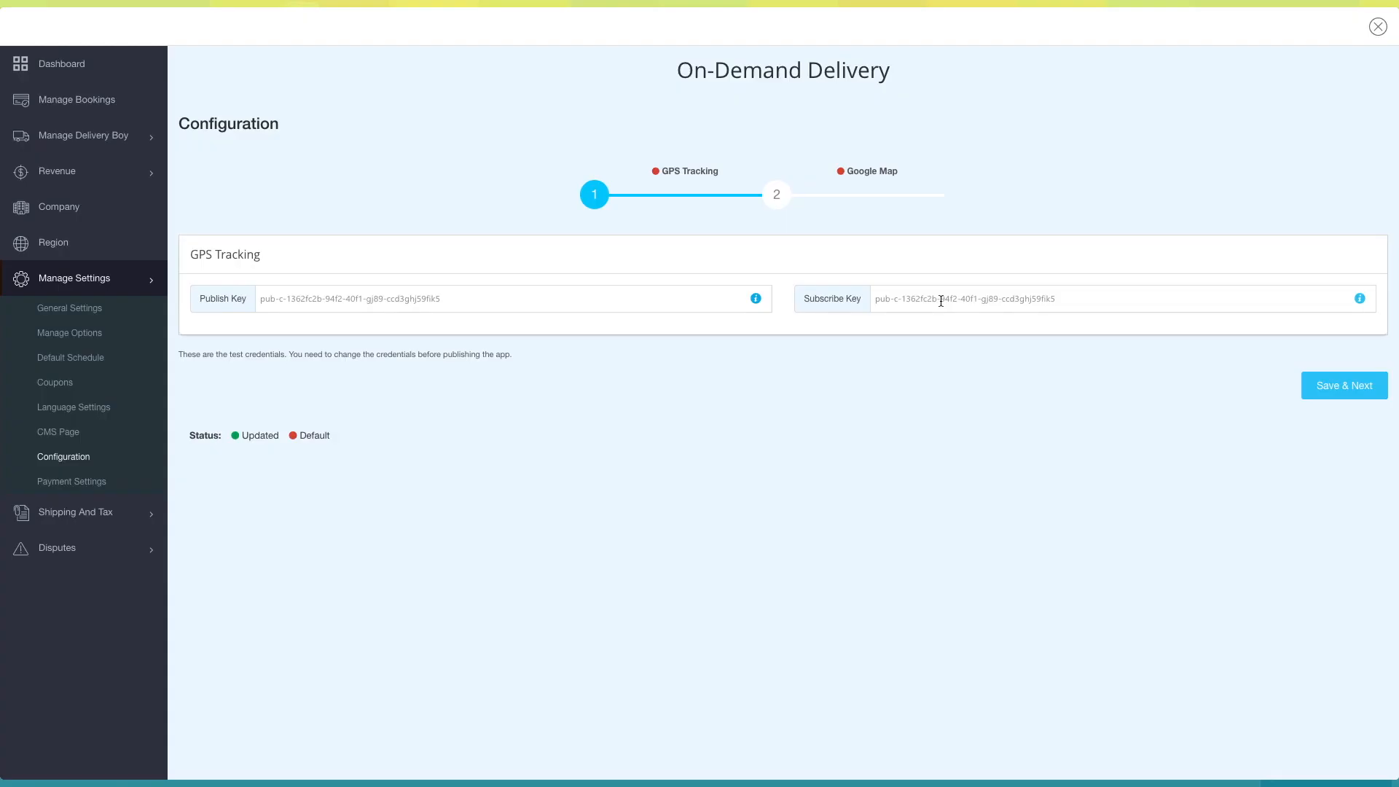
left_click(940, 300)
- Review the payment methods, keep only Cash On delivery enabled, and save the payment settings
left_click(57, 484)
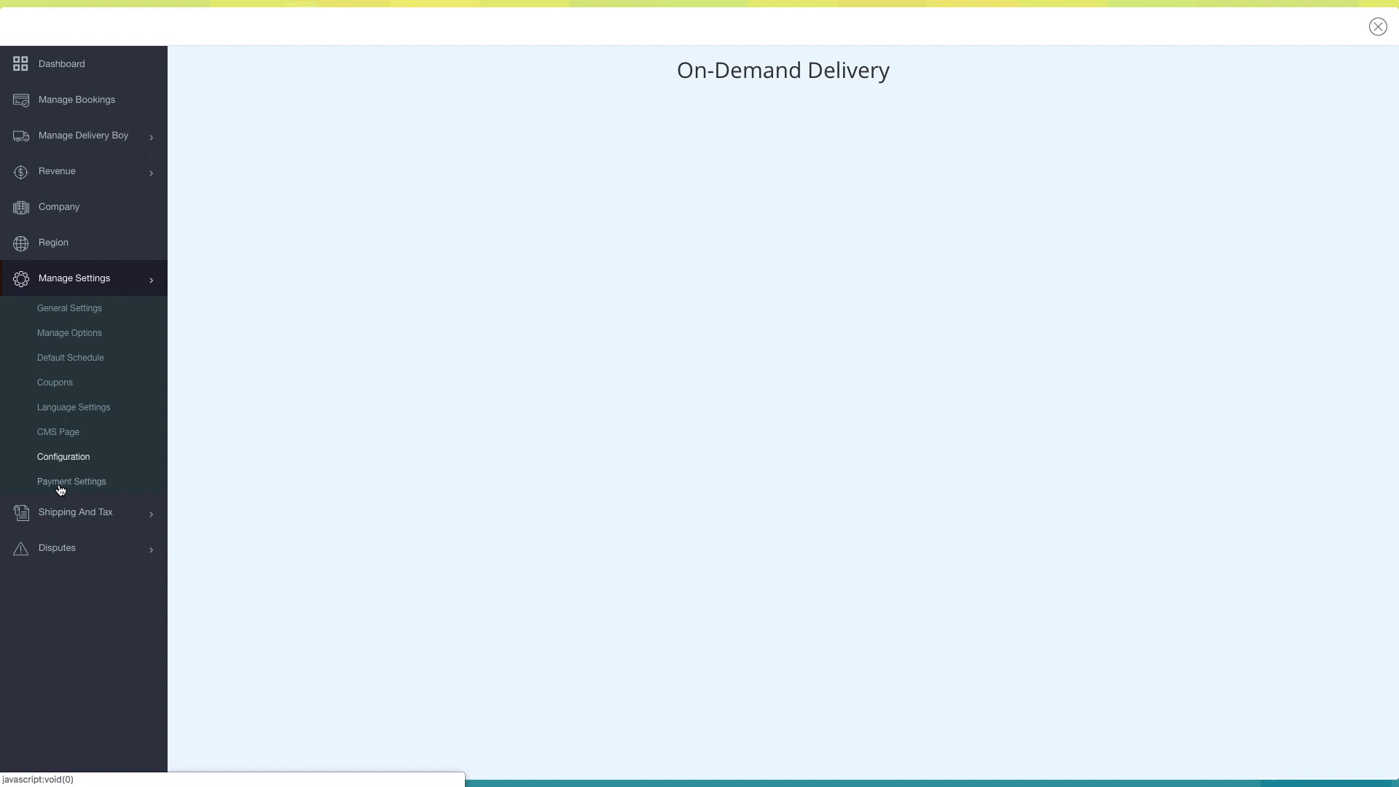
left_click(324, 183)
left_click(344, 231)
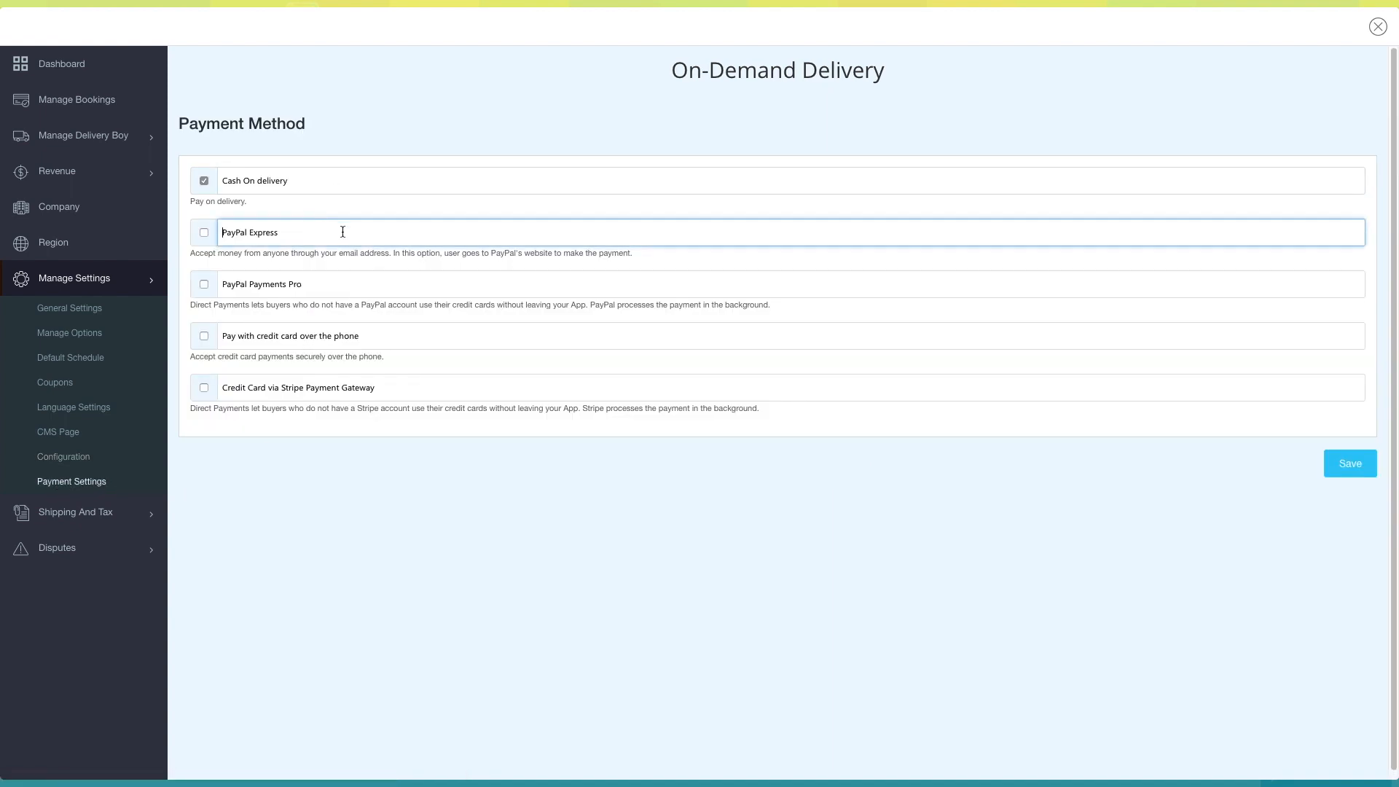
left_click(331, 292)
left_click(381, 335)
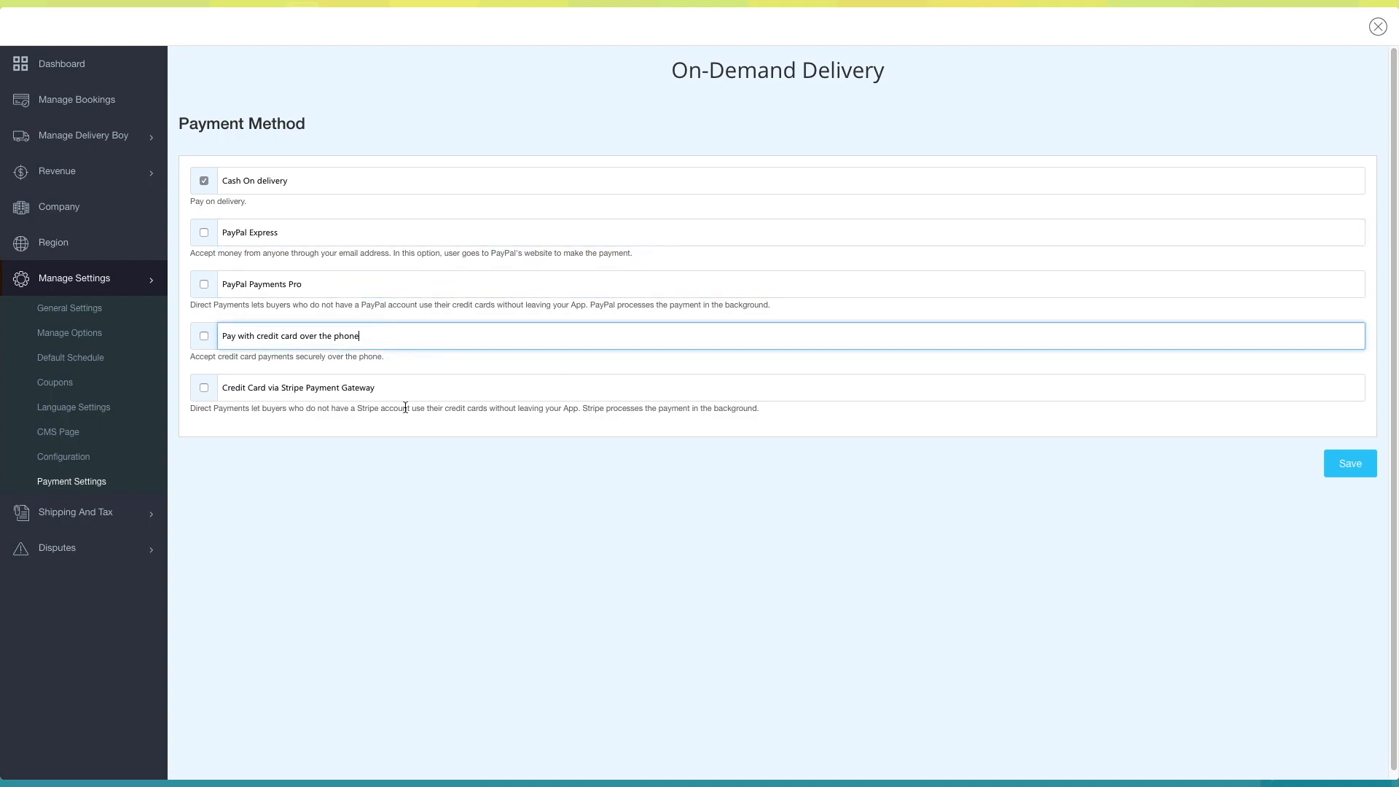
left_click(393, 396)
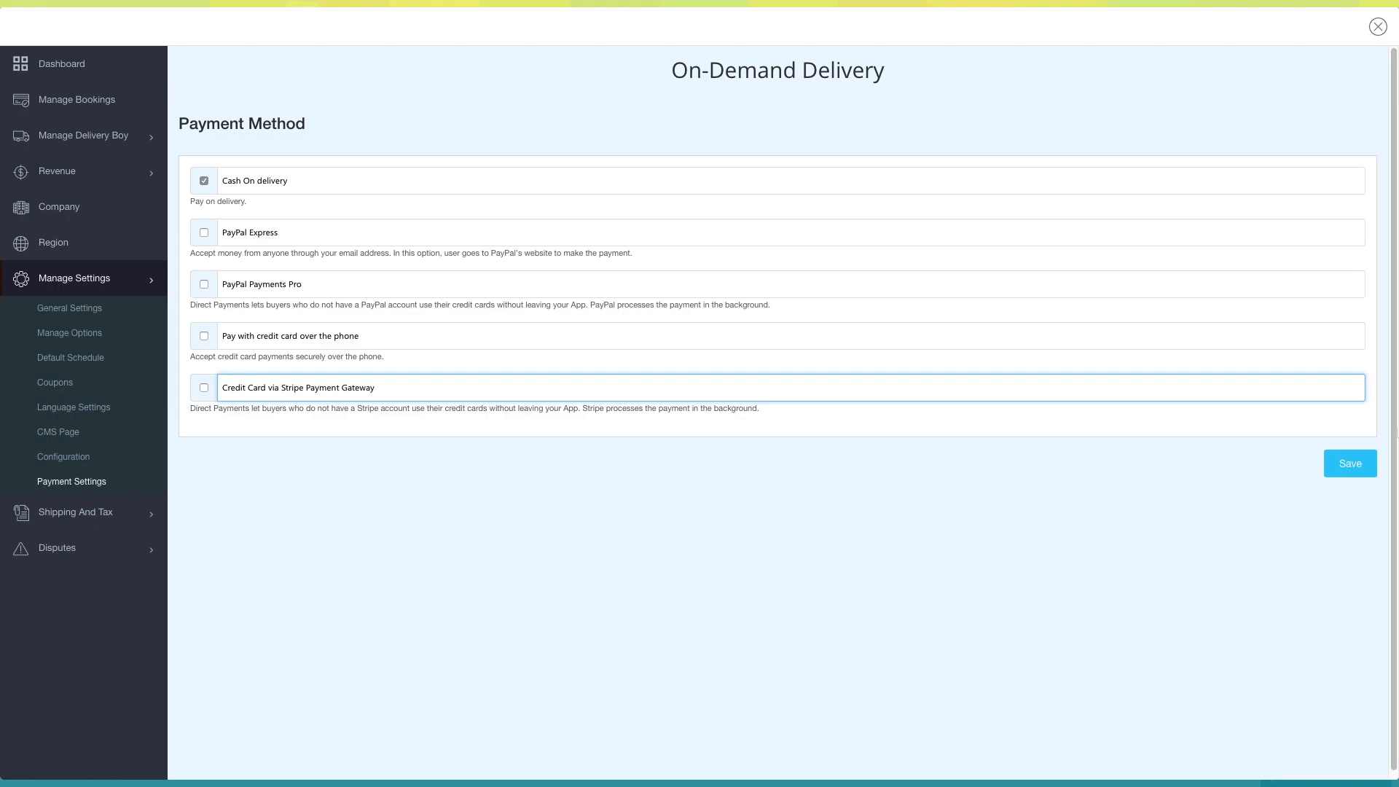
left_click(1348, 464)
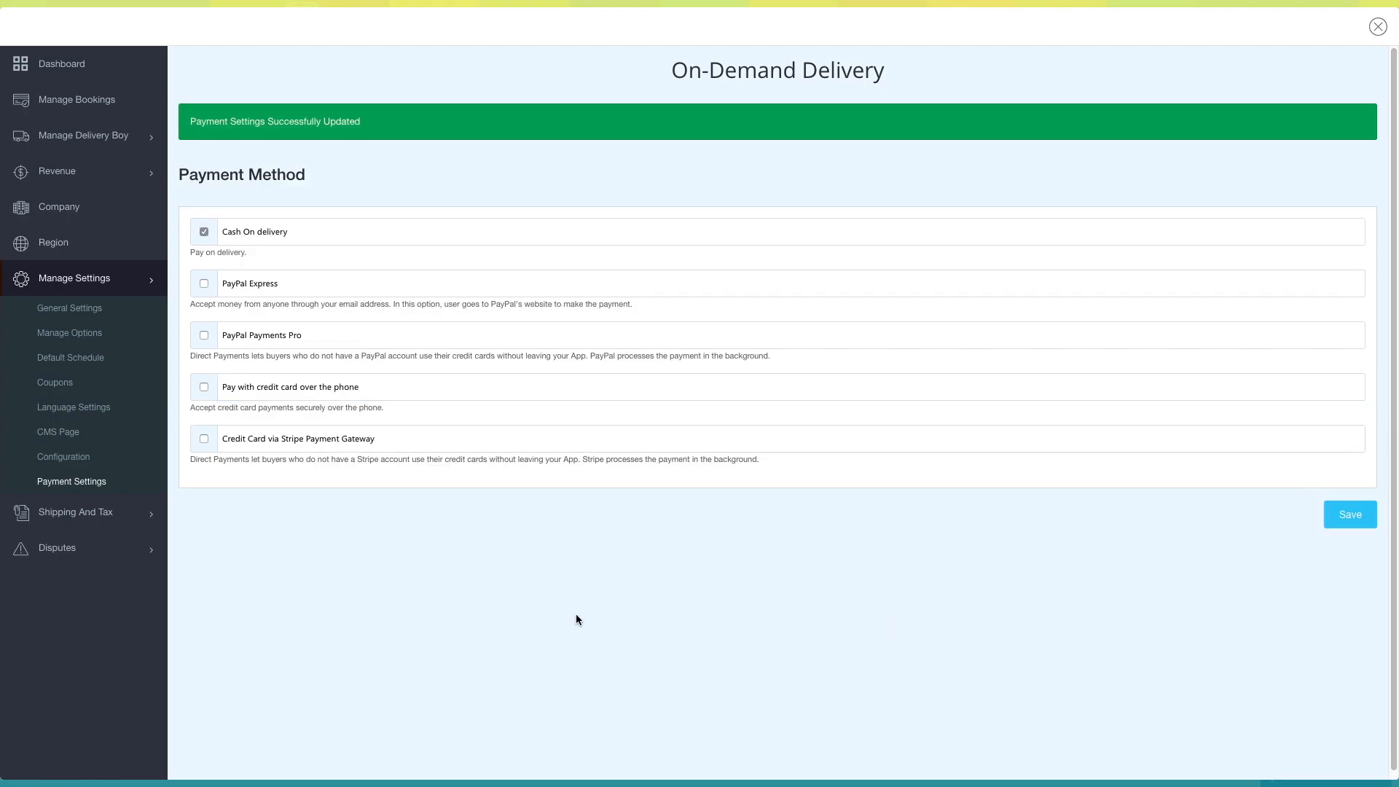
- Open the delivery rules and check the bulk action options and the form for adding a rule, closing it without changes
left_click(82, 524)
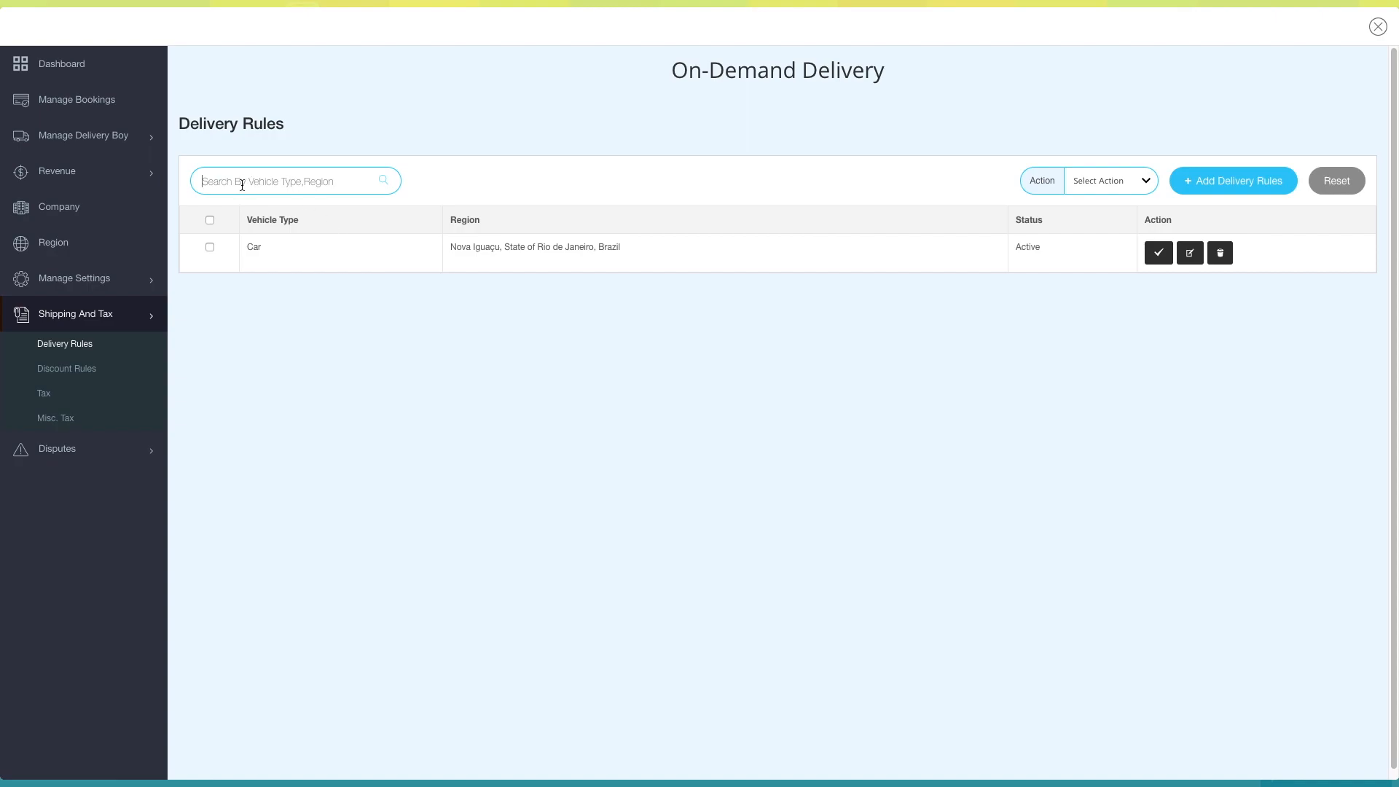
left_click(1125, 179)
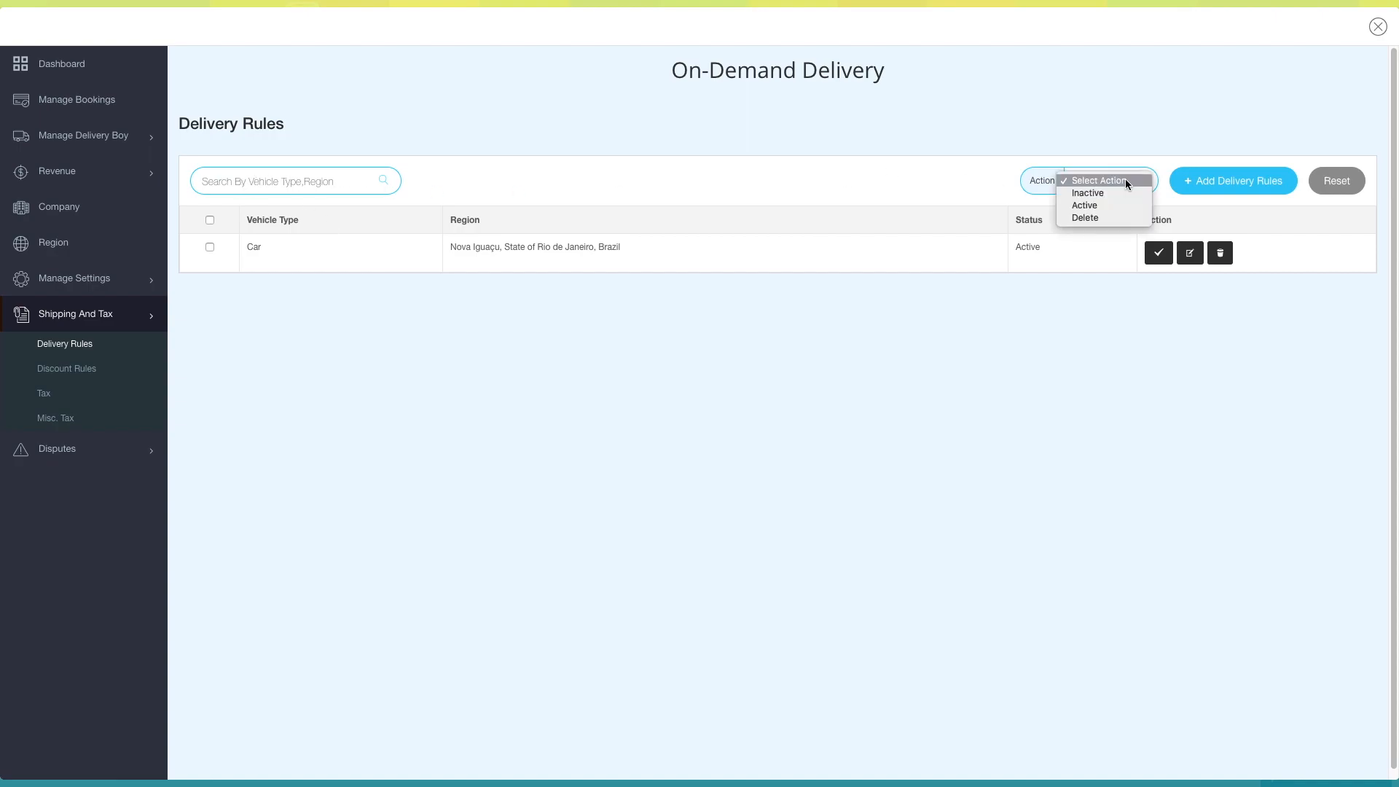
left_click(1085, 181)
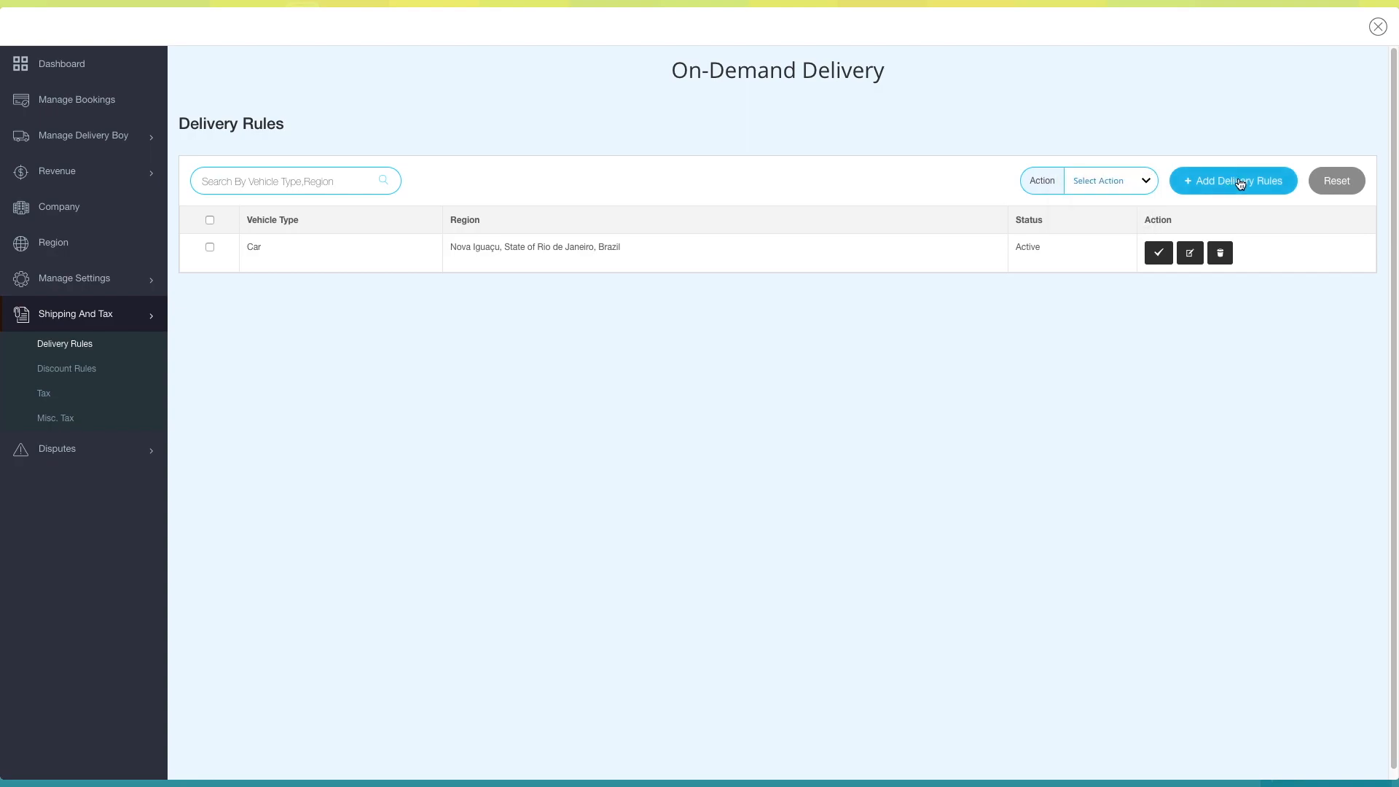
left_click(1241, 183)
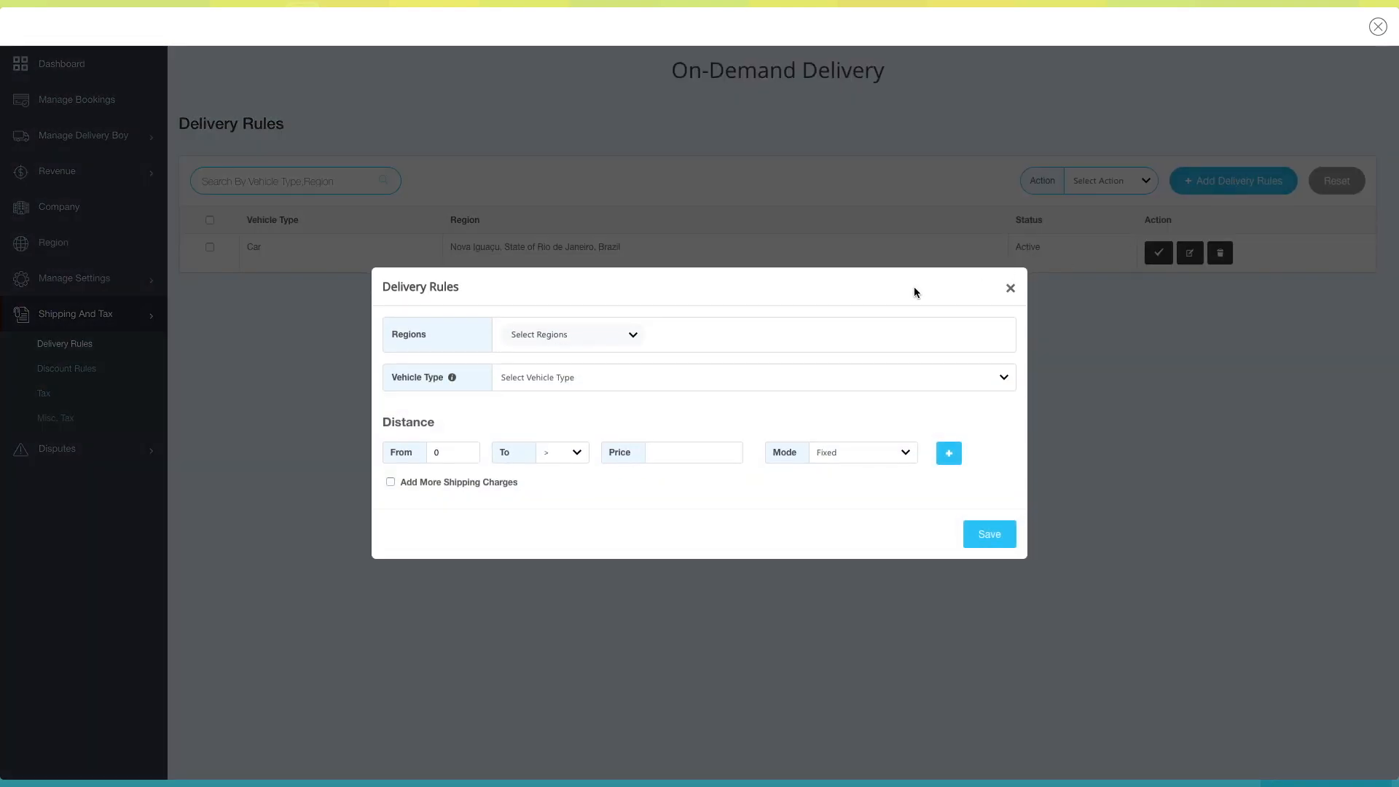
left_click(1009, 289)
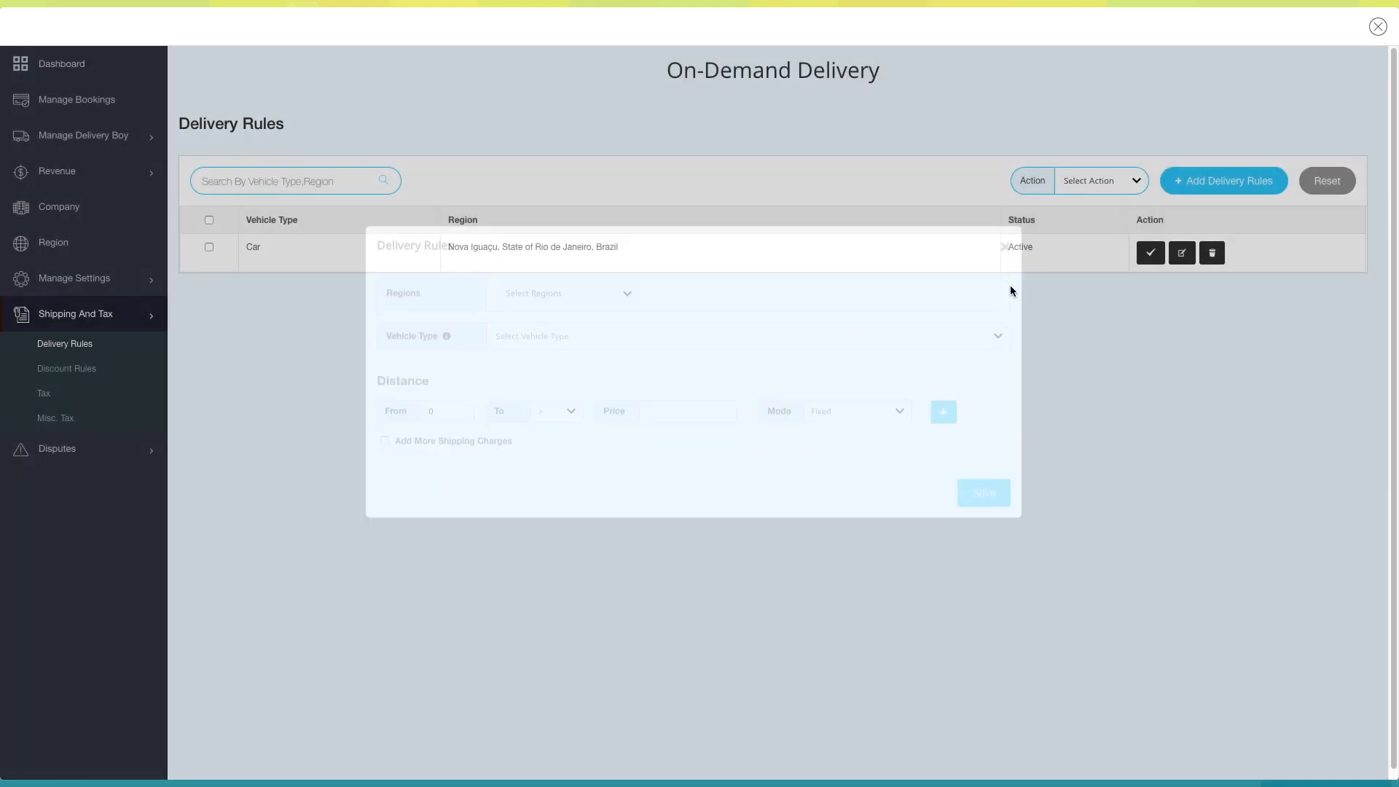
- Check the deactivate, edit and delete dialogs of the Car delivery rule, closing each without changes
left_click(1157, 253)
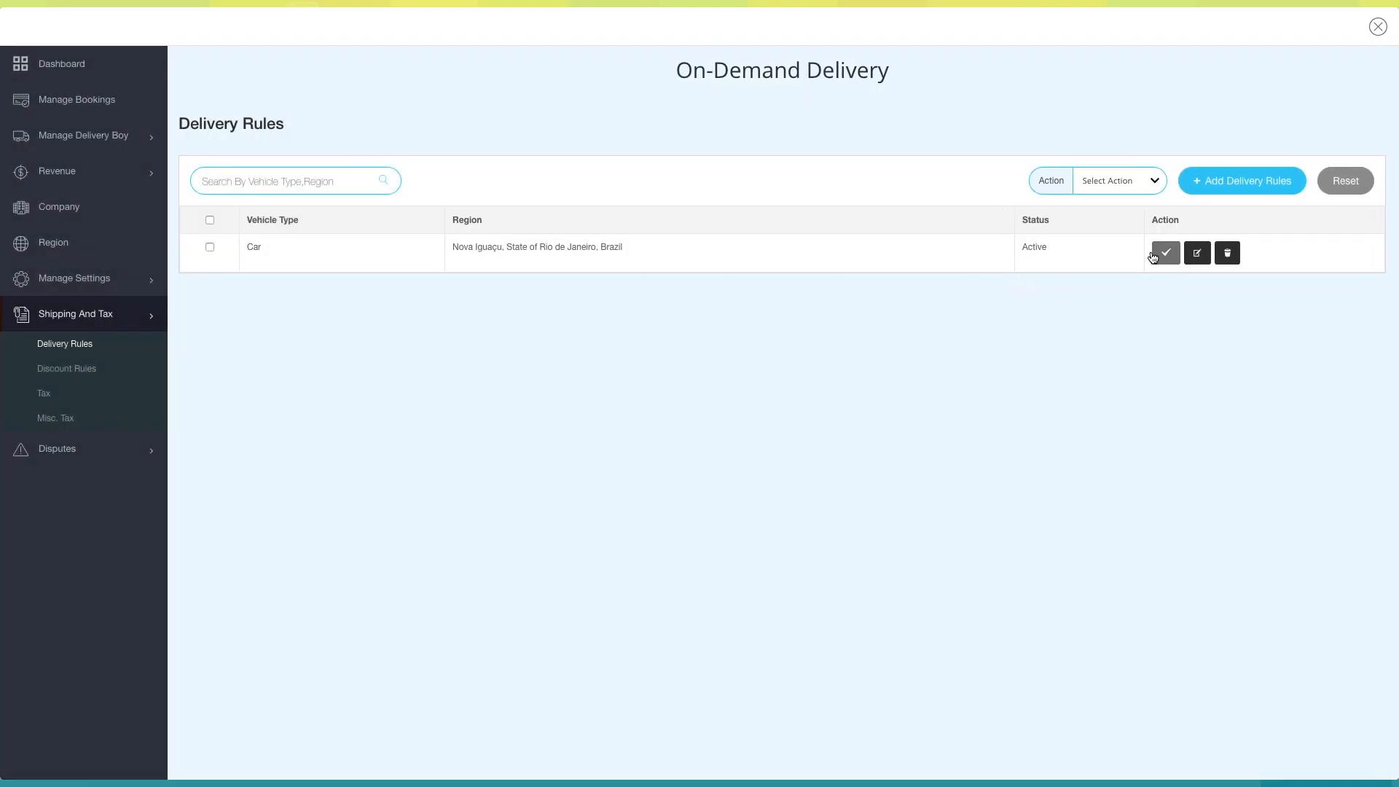
left_click(899, 372)
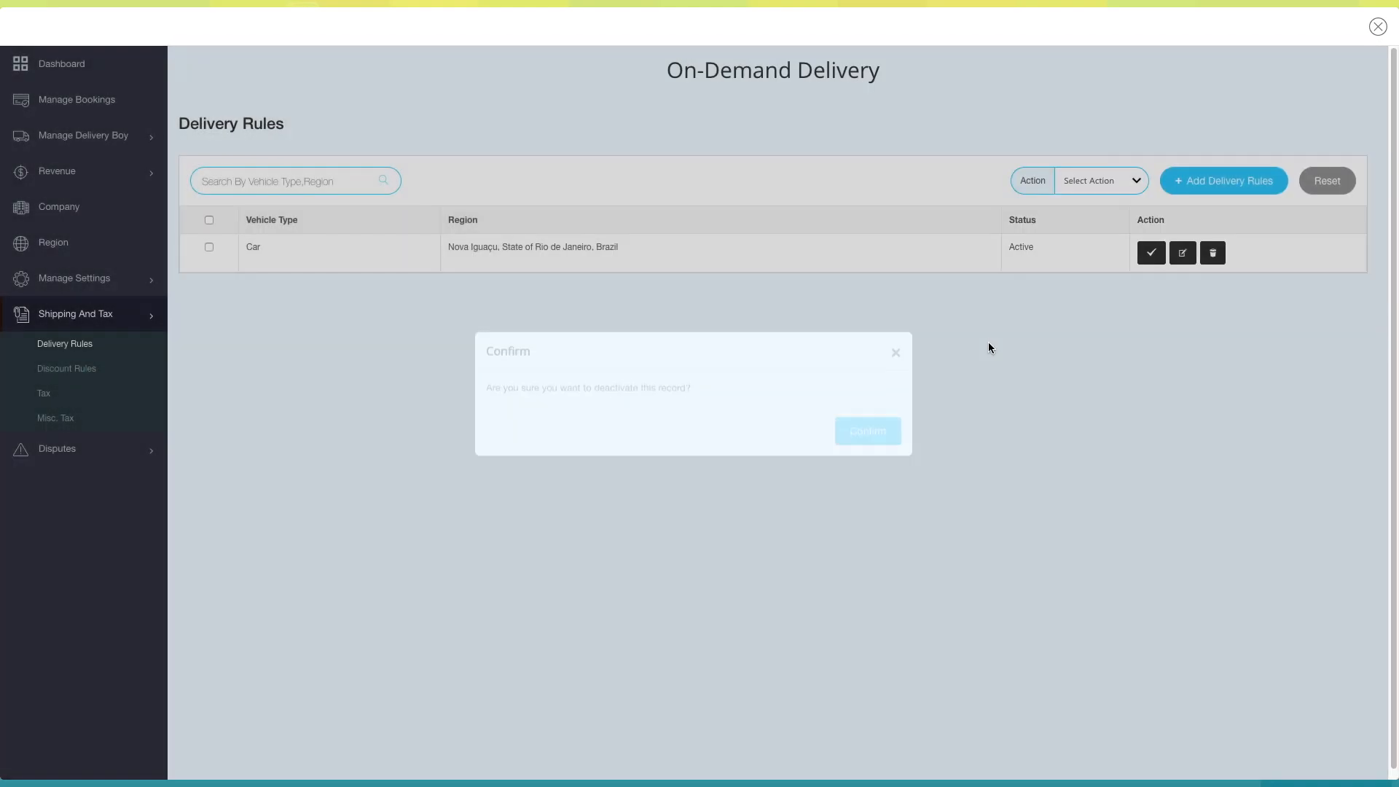
left_click(1183, 261)
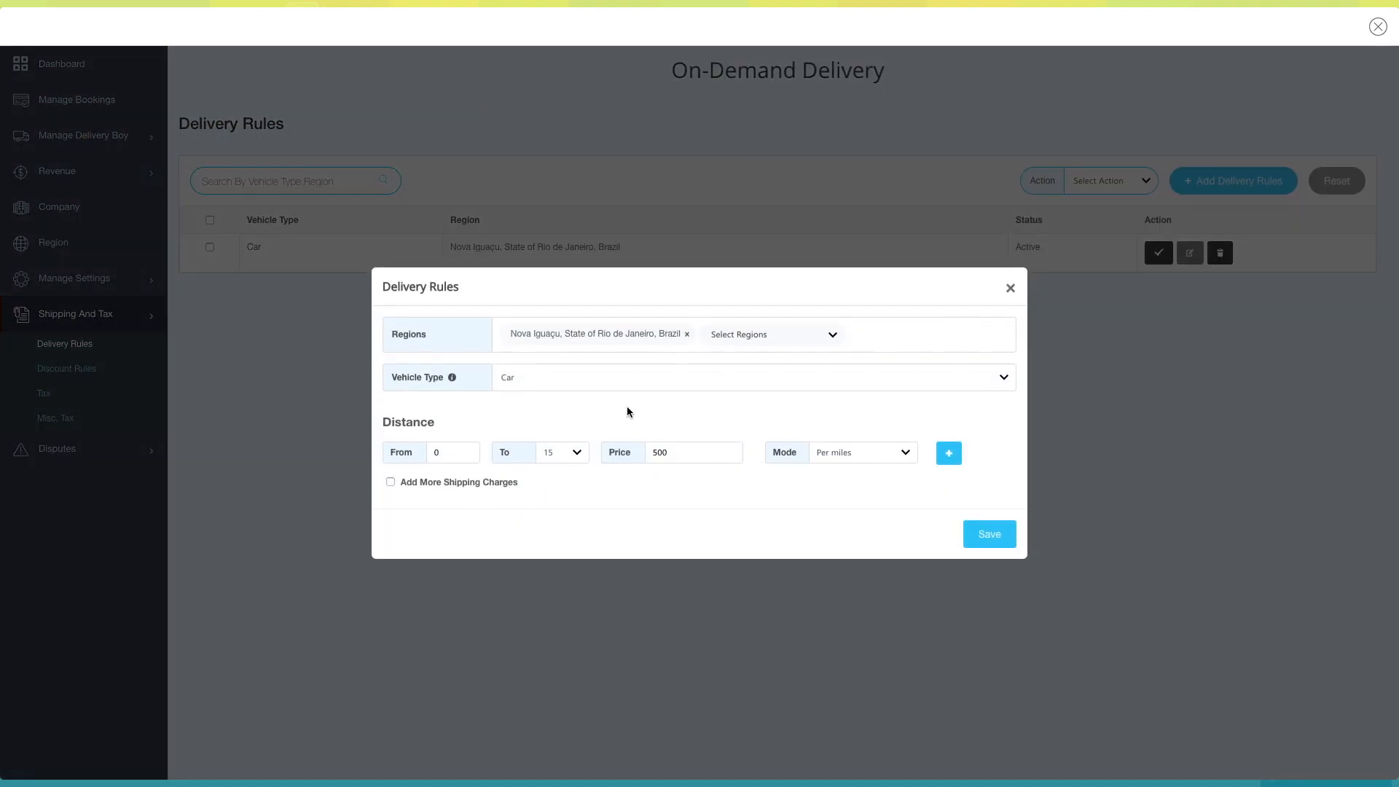
left_click(1010, 288)
left_click(1217, 253)
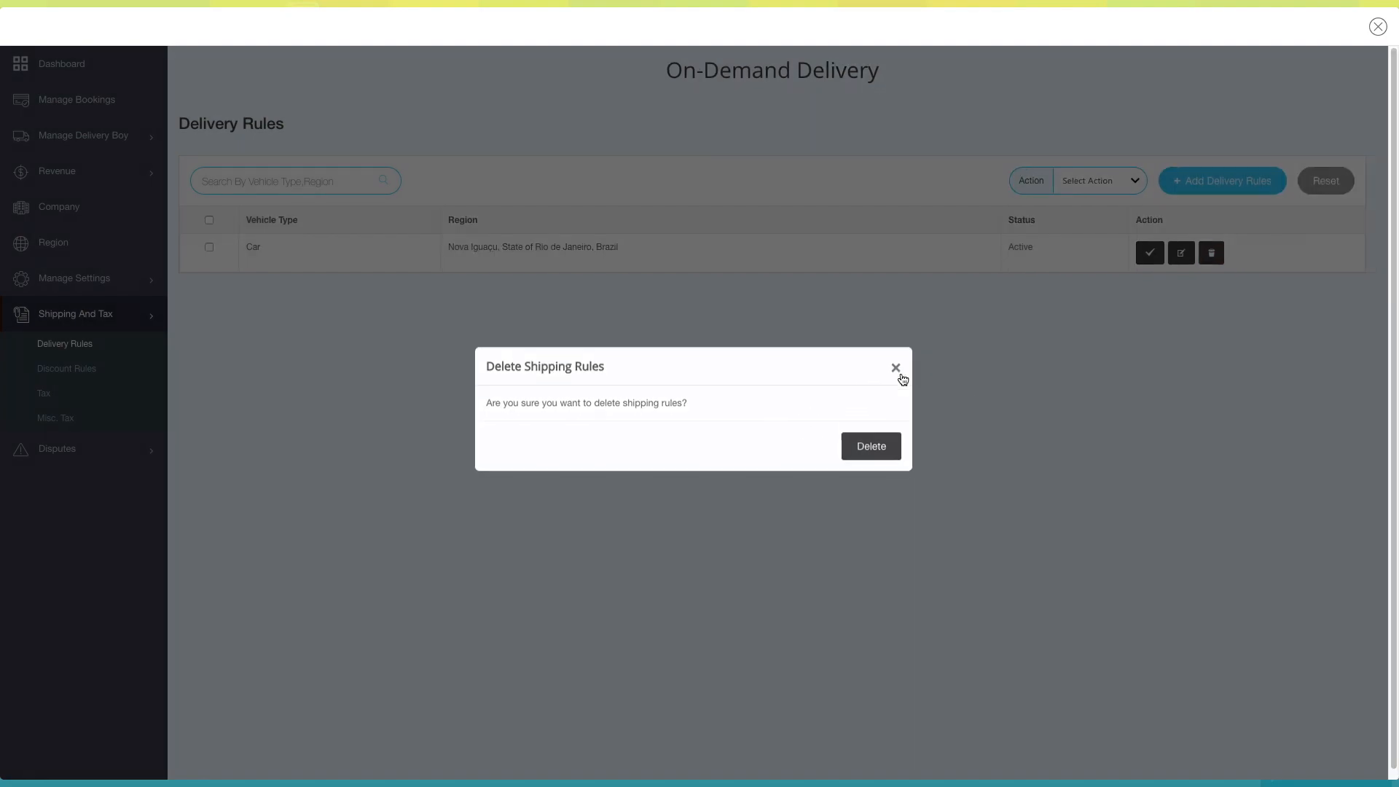
left_click(901, 375)
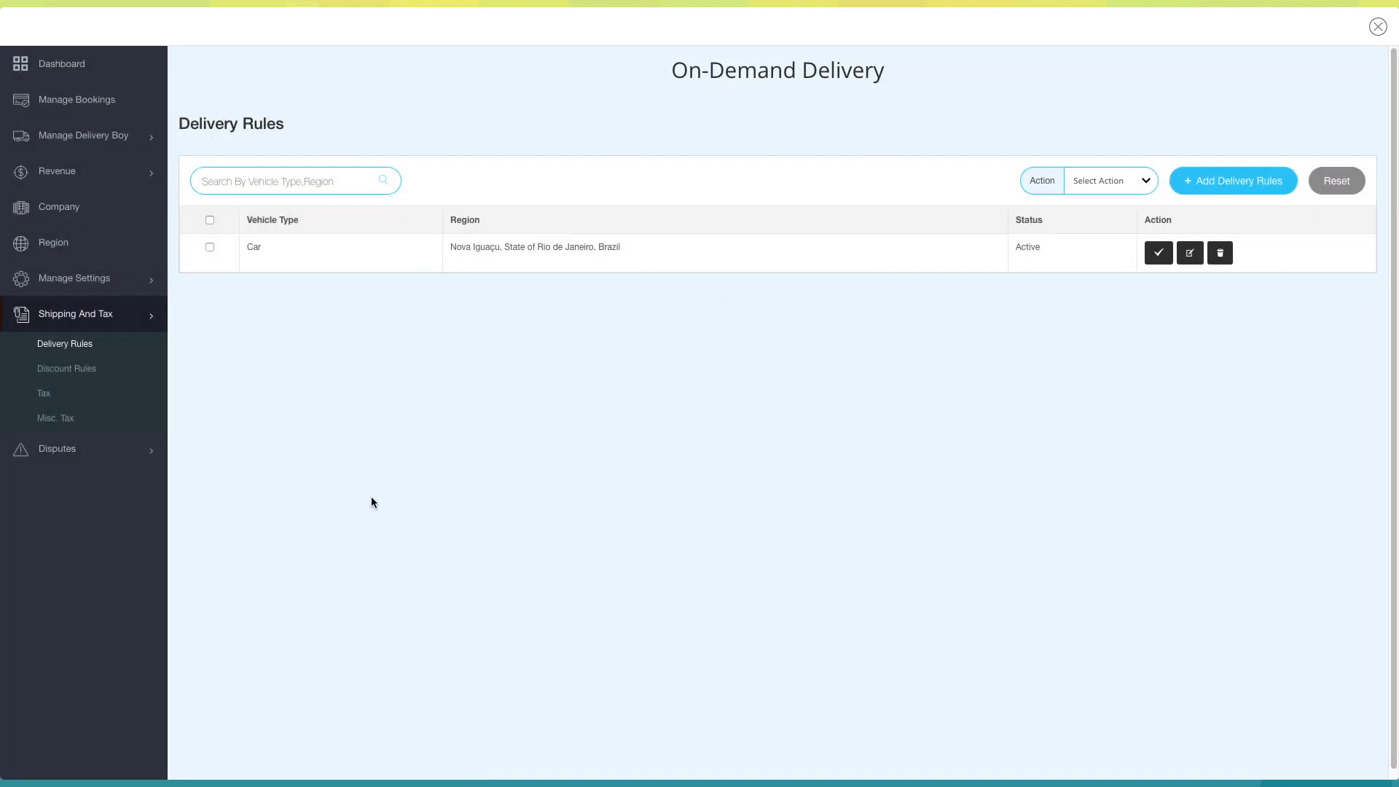
- View the Discount Rules, Tax and Misc. Tax pages under Shipping And Tax
left_click(77, 369)
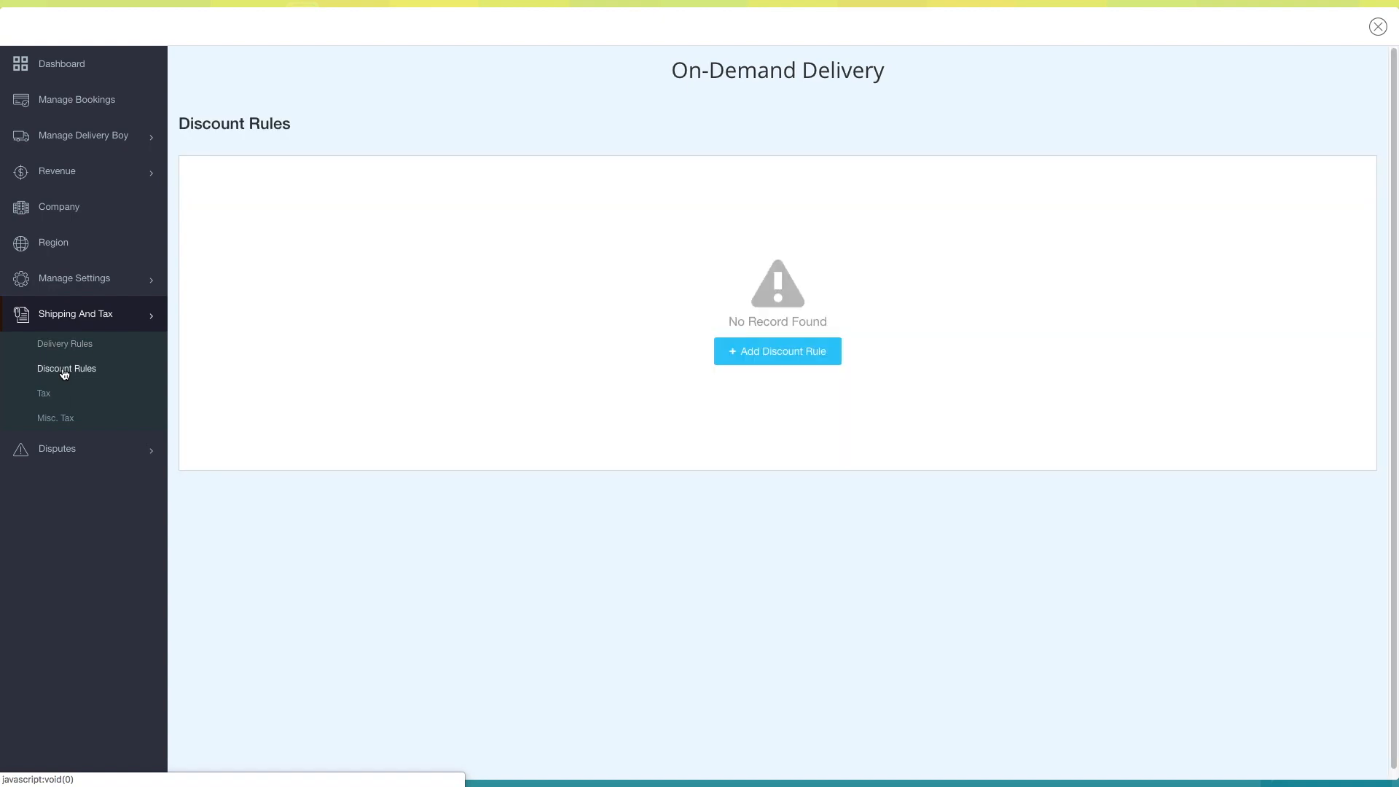
left_click(58, 395)
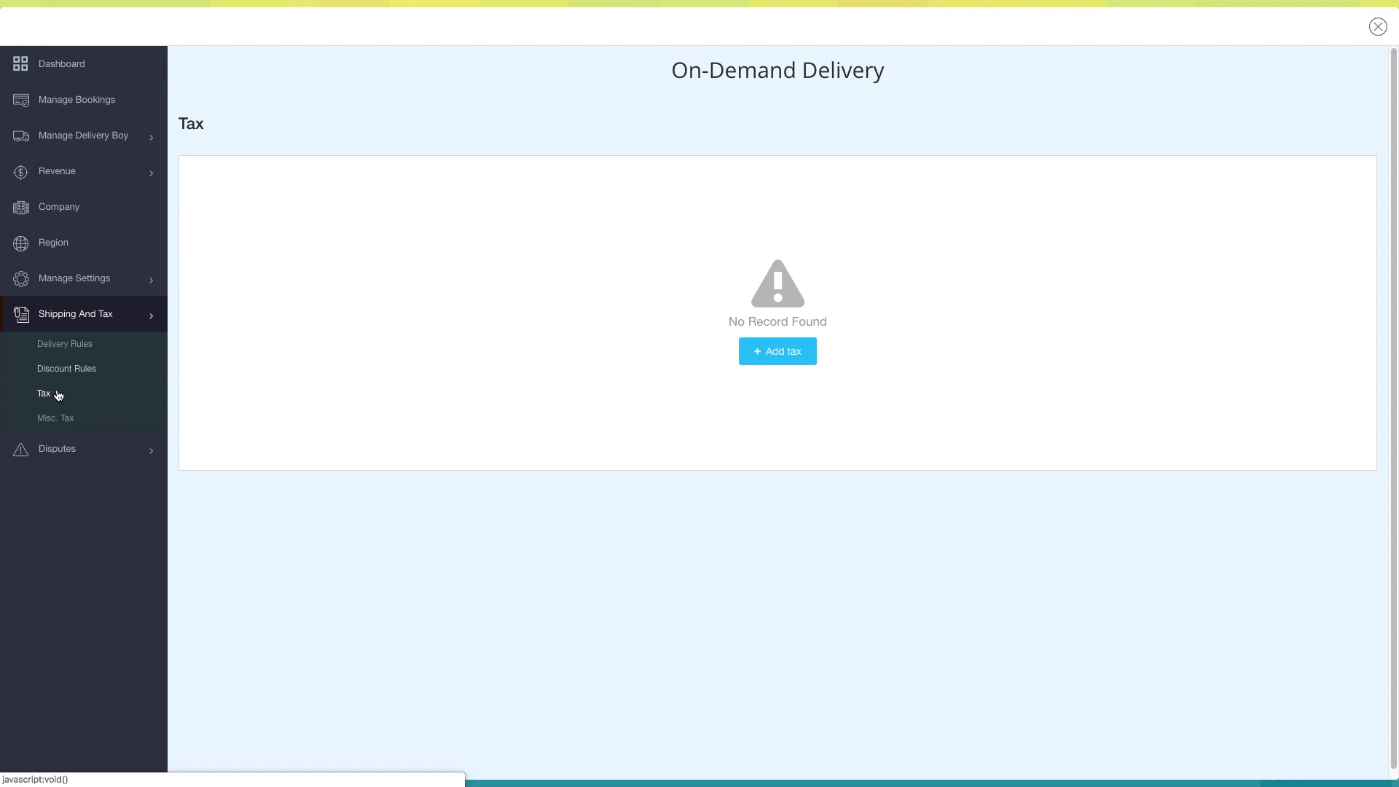
left_click(58, 420)
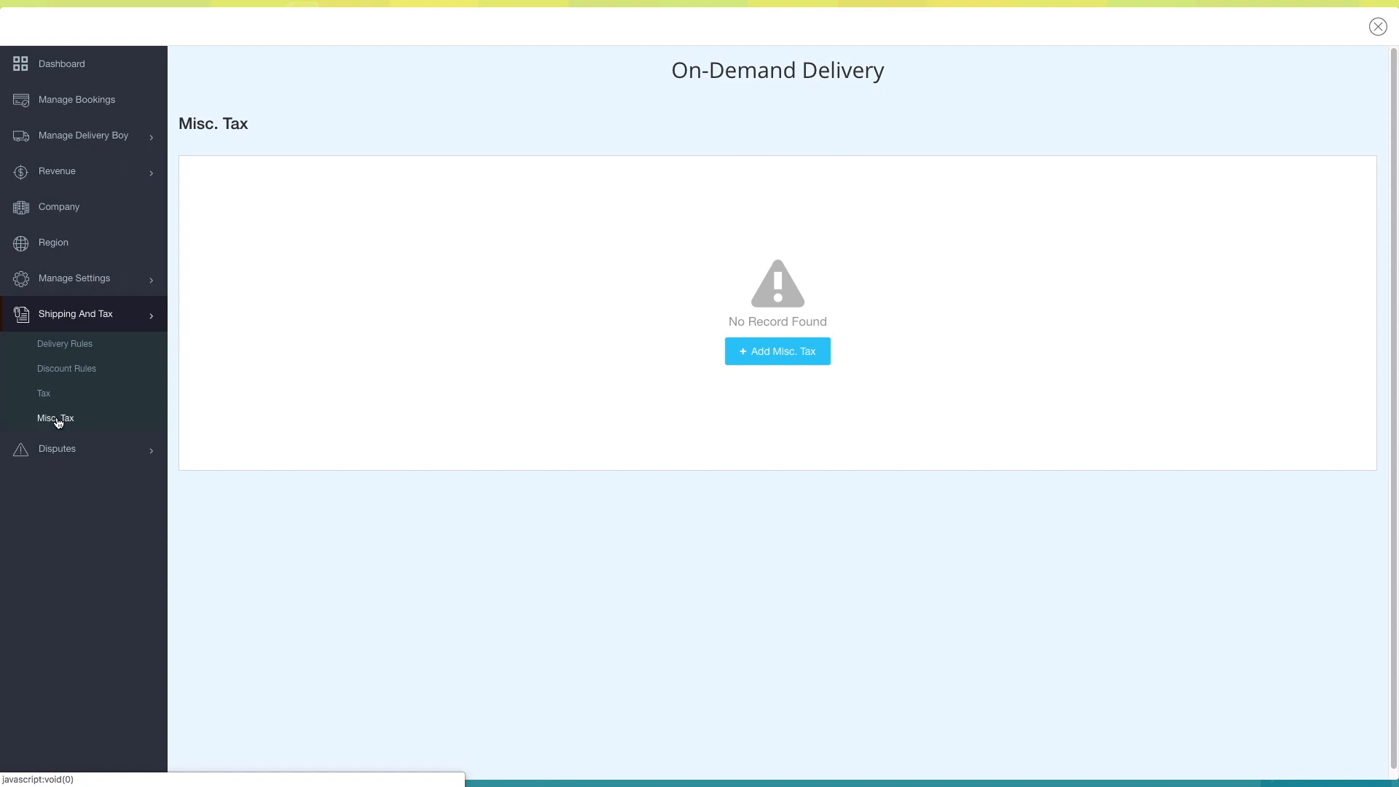
- Add an active discount rule giving a Flat discount of 100 when the total amount is >= 500, and save it
left_click(64, 368)
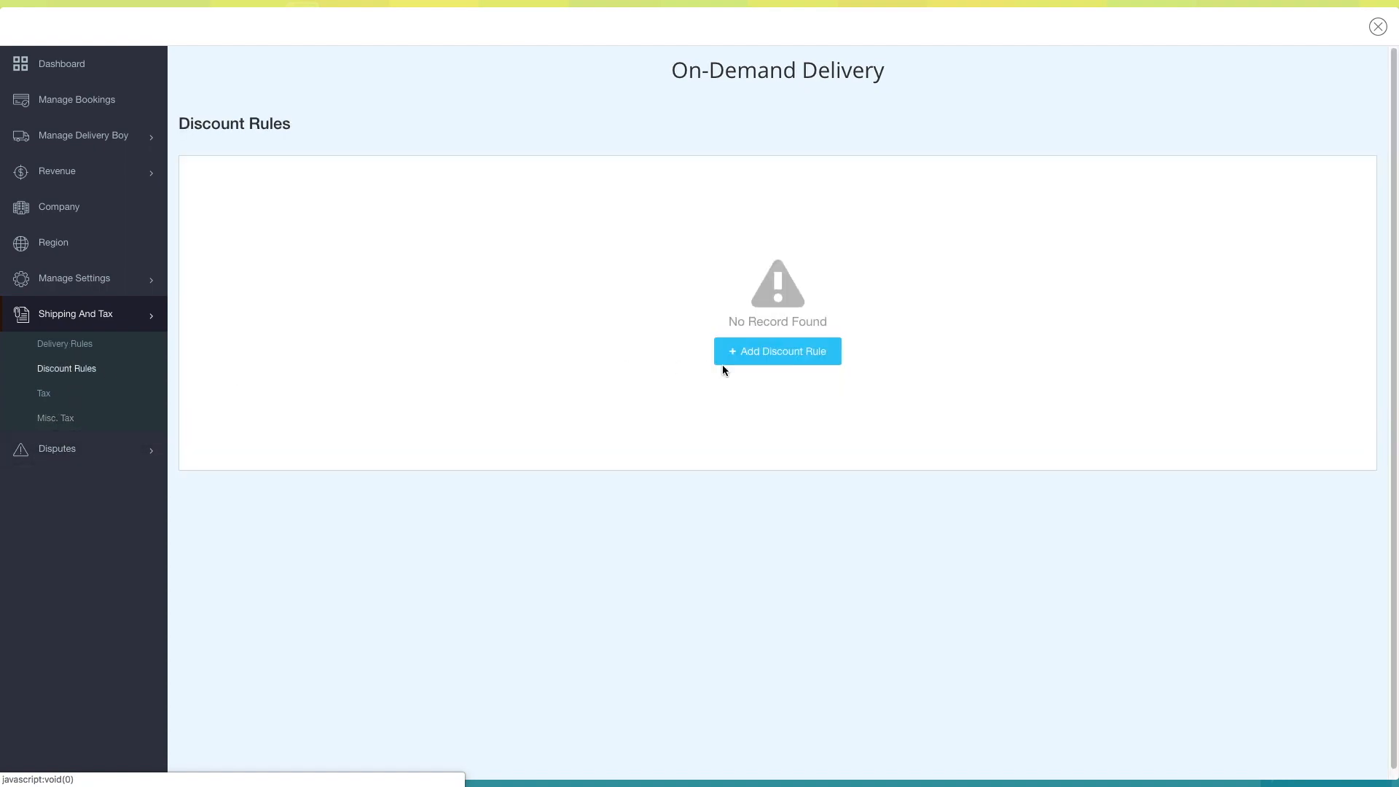
left_click(797, 353)
left_click(676, 327)
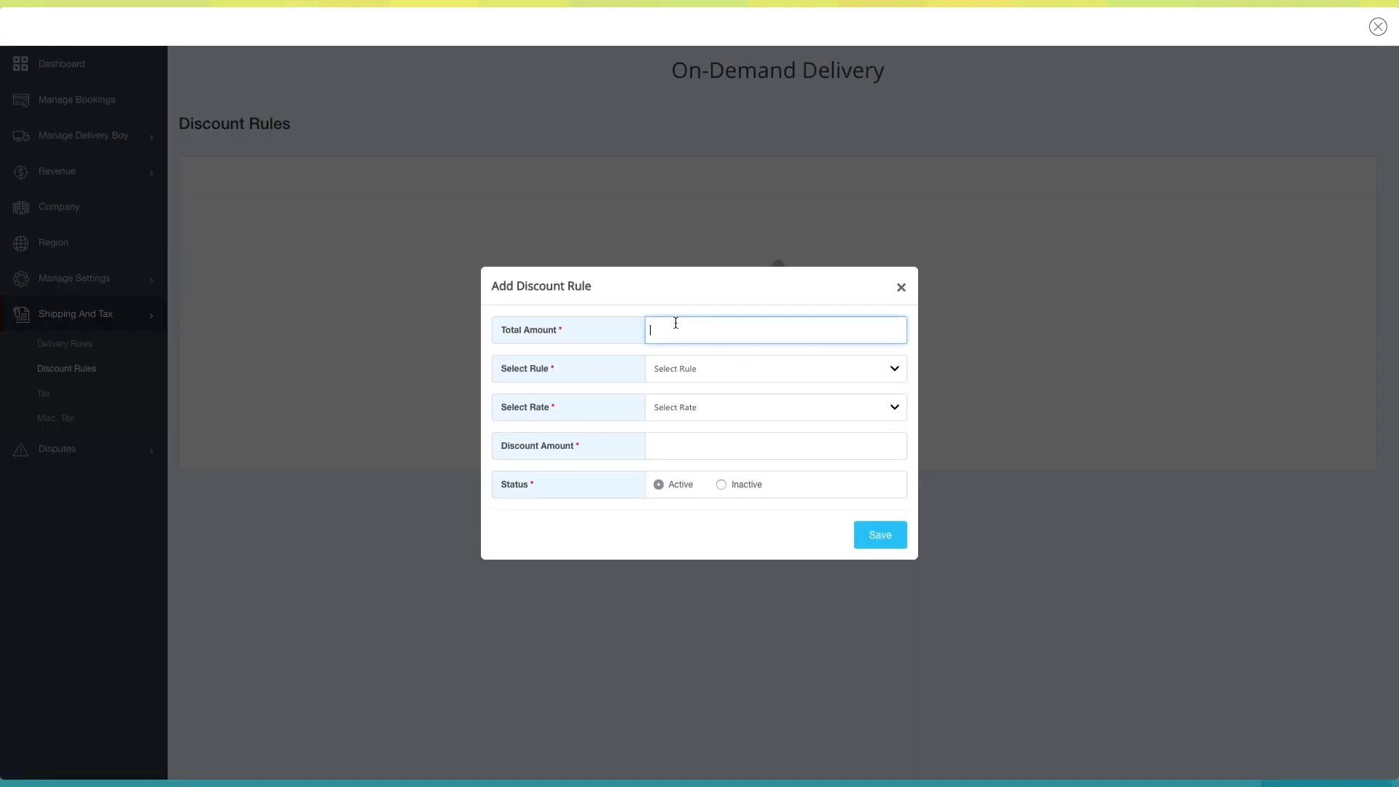
type("500")
left_click(667, 366)
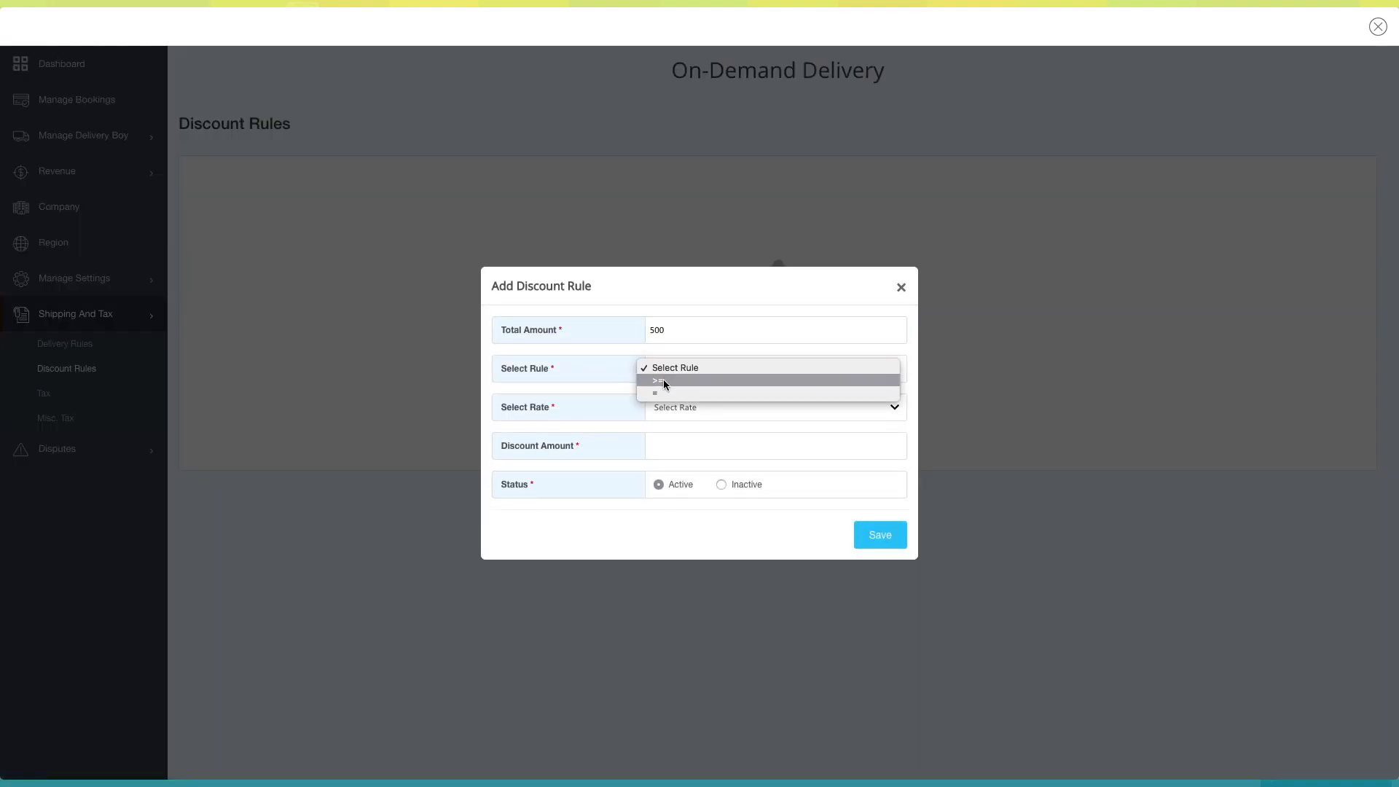
left_click(663, 379)
left_click(700, 401)
left_click(672, 431)
left_click(679, 442)
type("100")
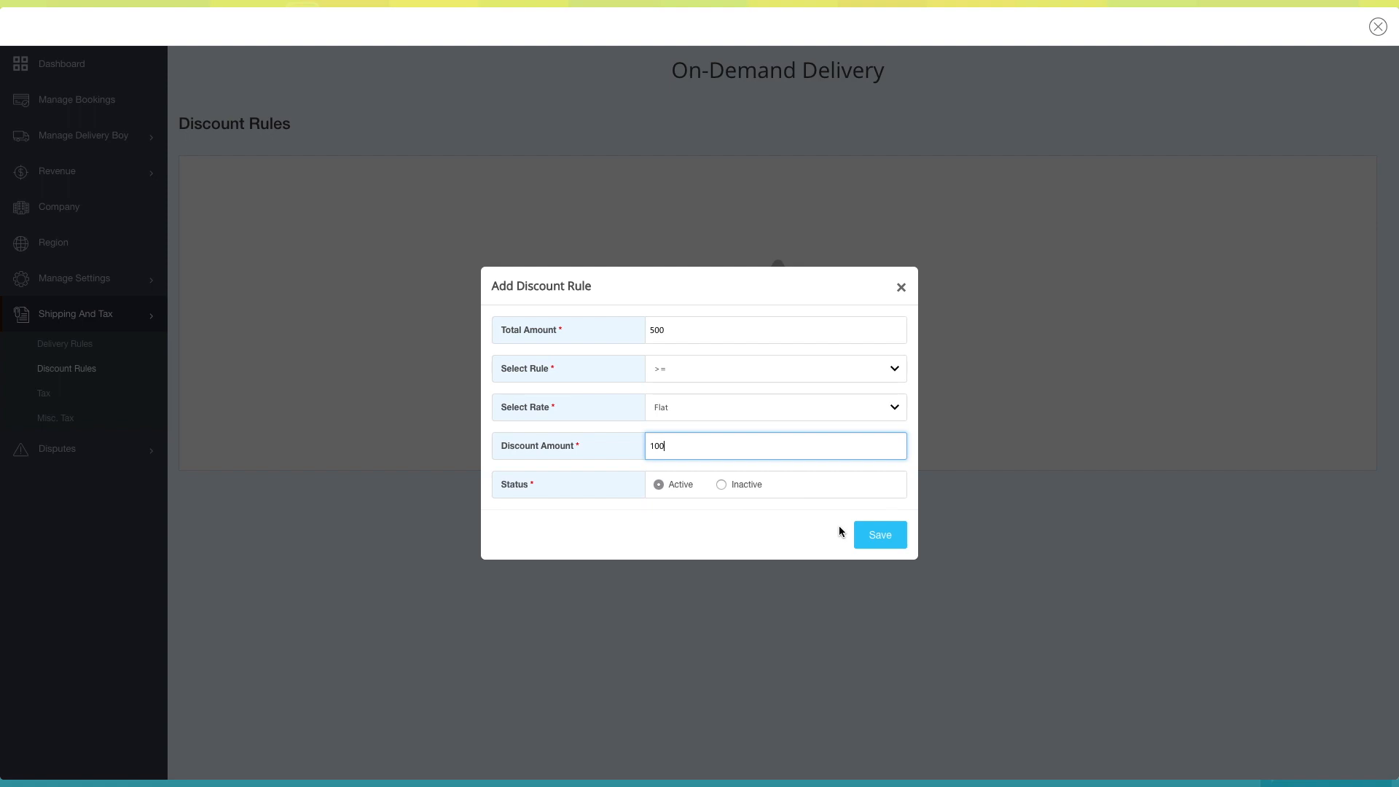
left_click(867, 539)
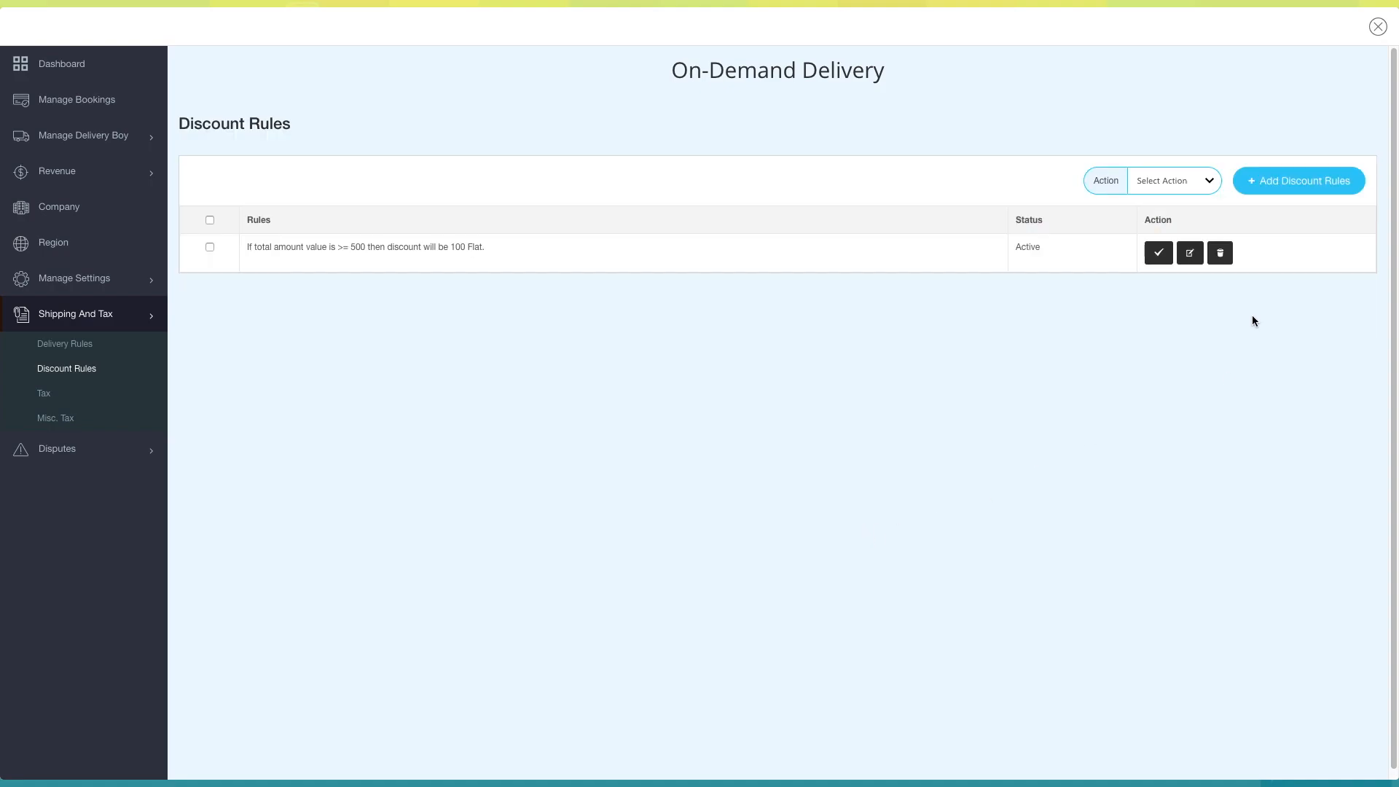
- Check the bulk action options and the blank form for adding another discount rule, closing it without changes
left_click(1210, 181)
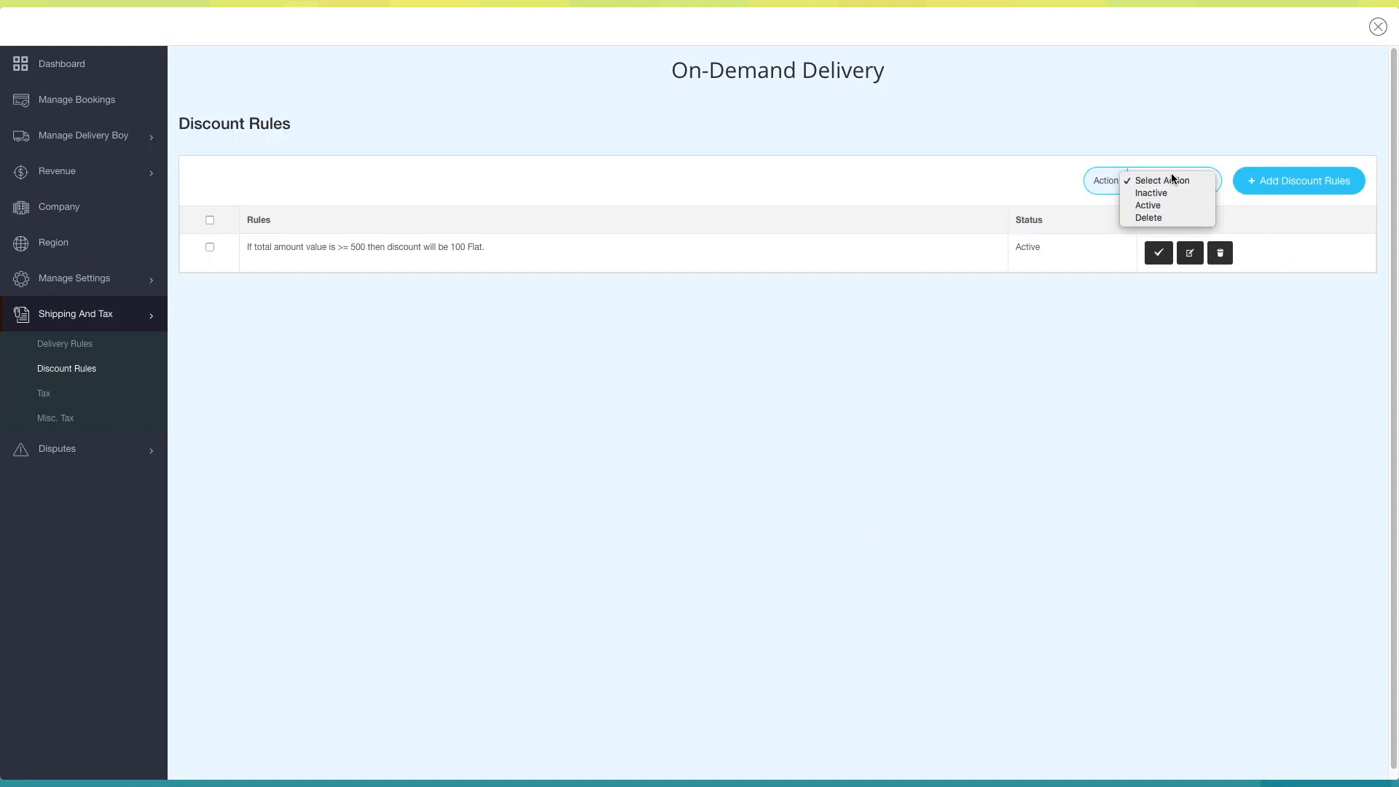
left_click(1296, 181)
left_click(1301, 180)
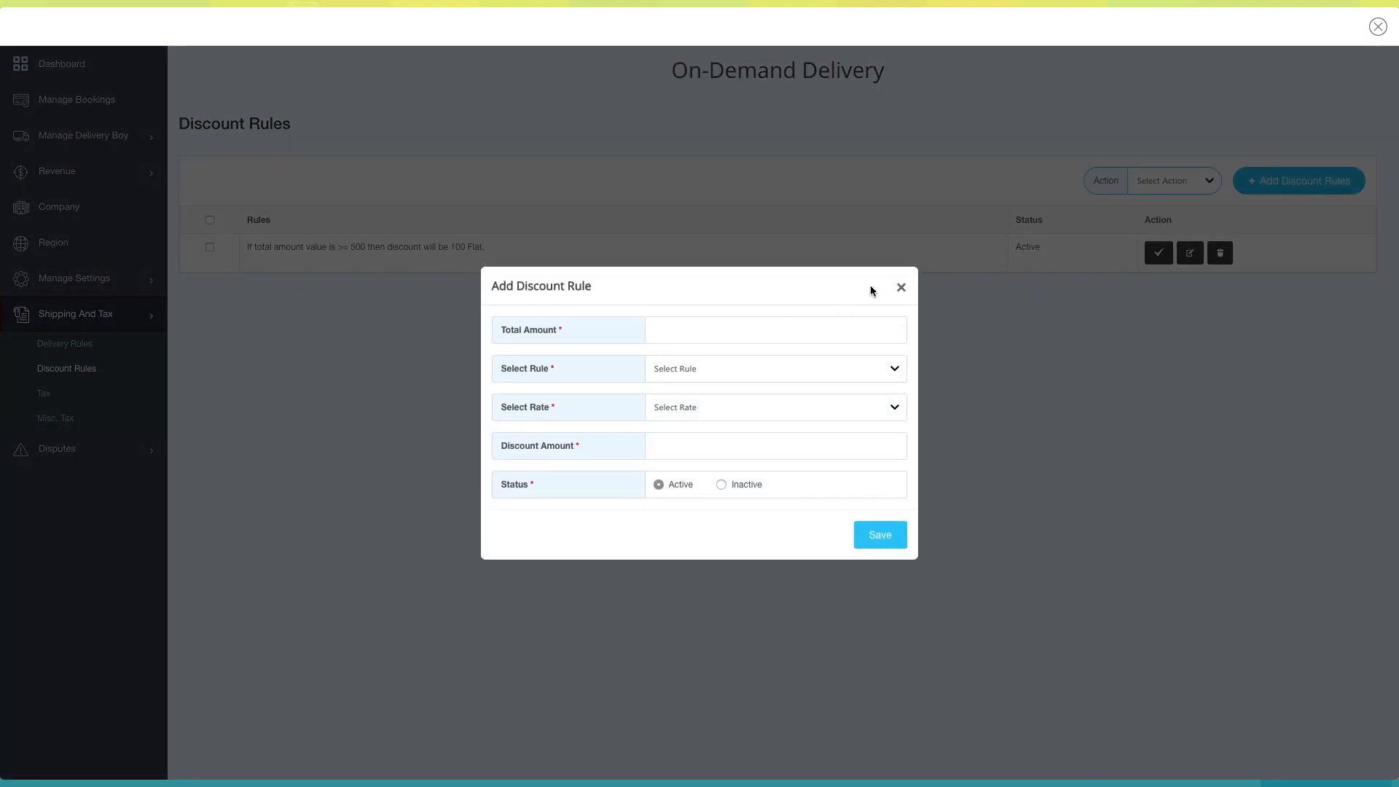
left_click(899, 289)
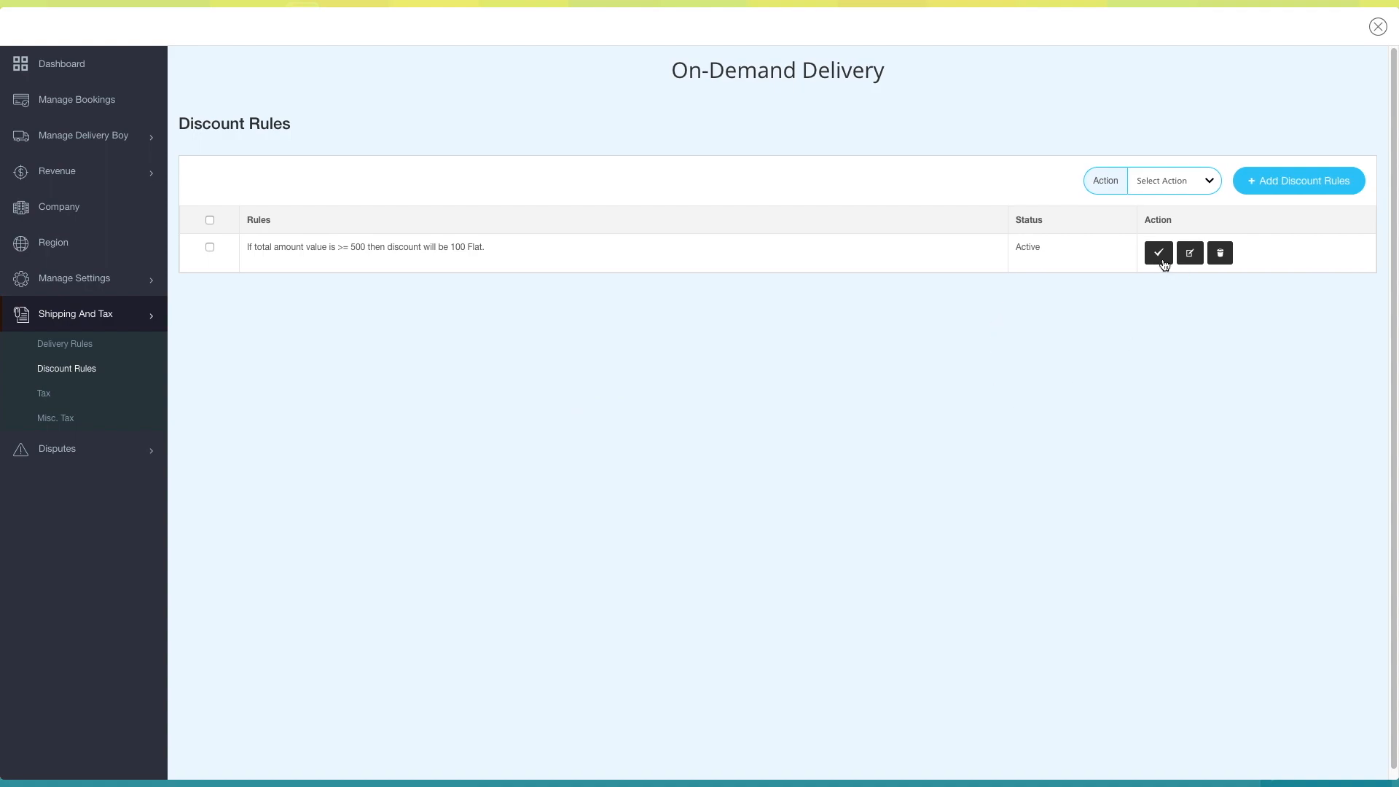
- Check the deactivate, edit and delete dialogs of the saved discount rule, closing each without changes
left_click(1157, 255)
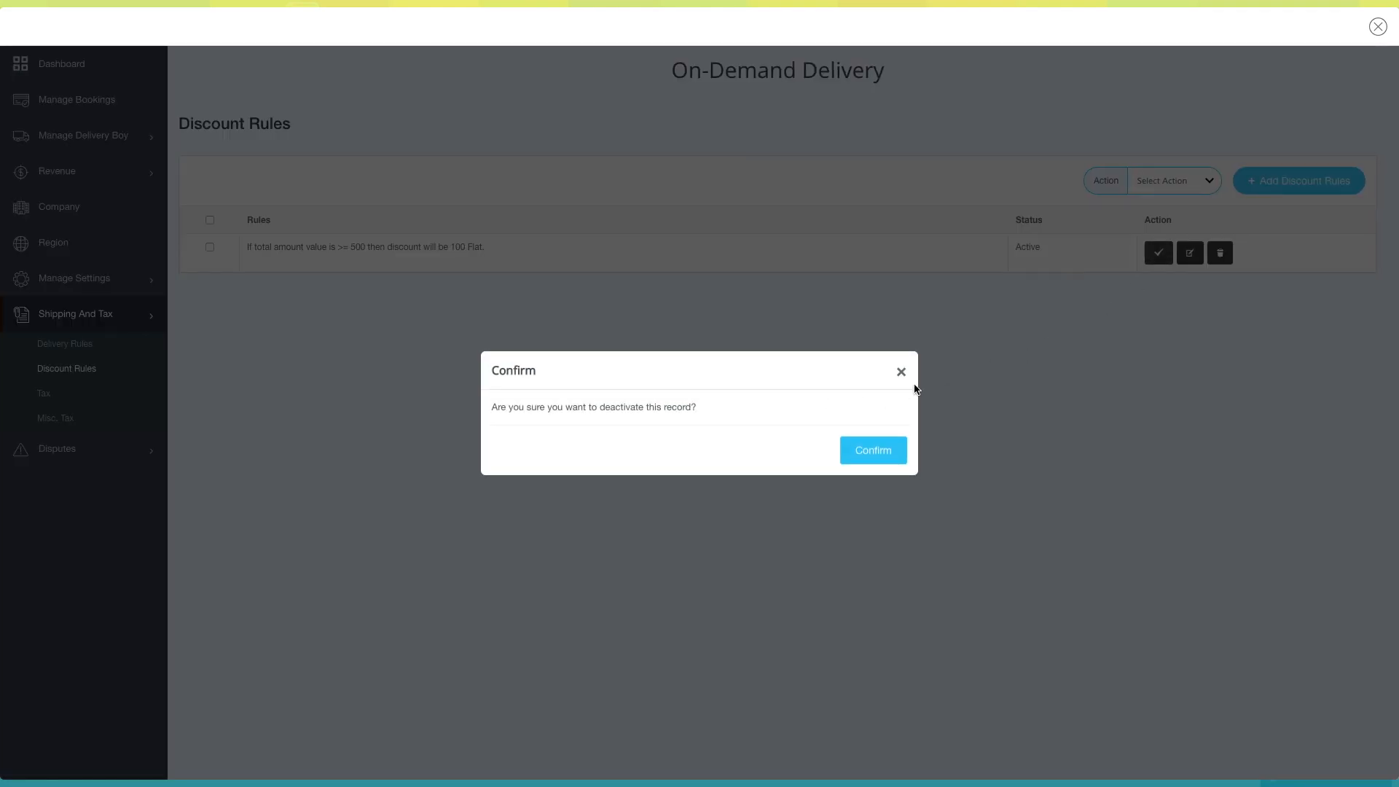
left_click(896, 371)
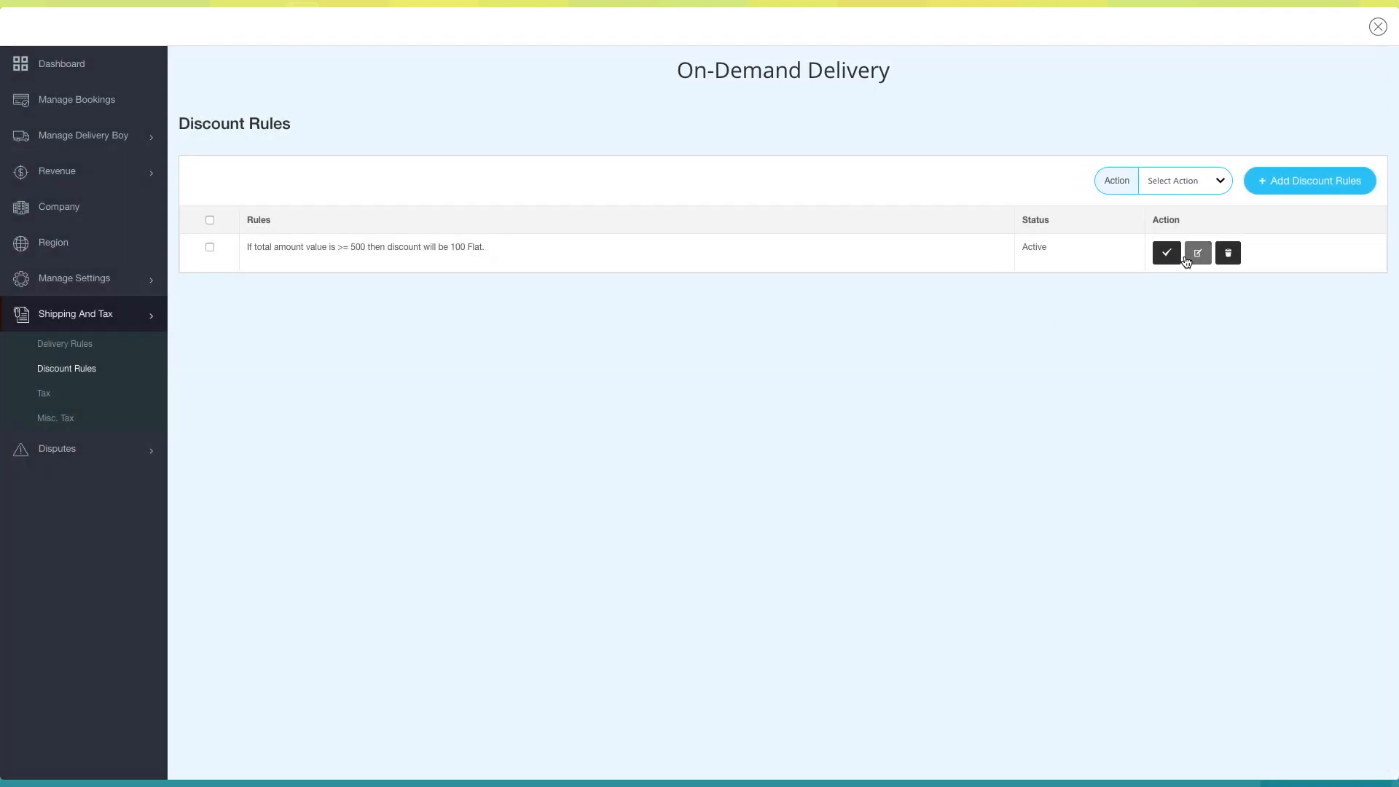
left_click(1181, 253)
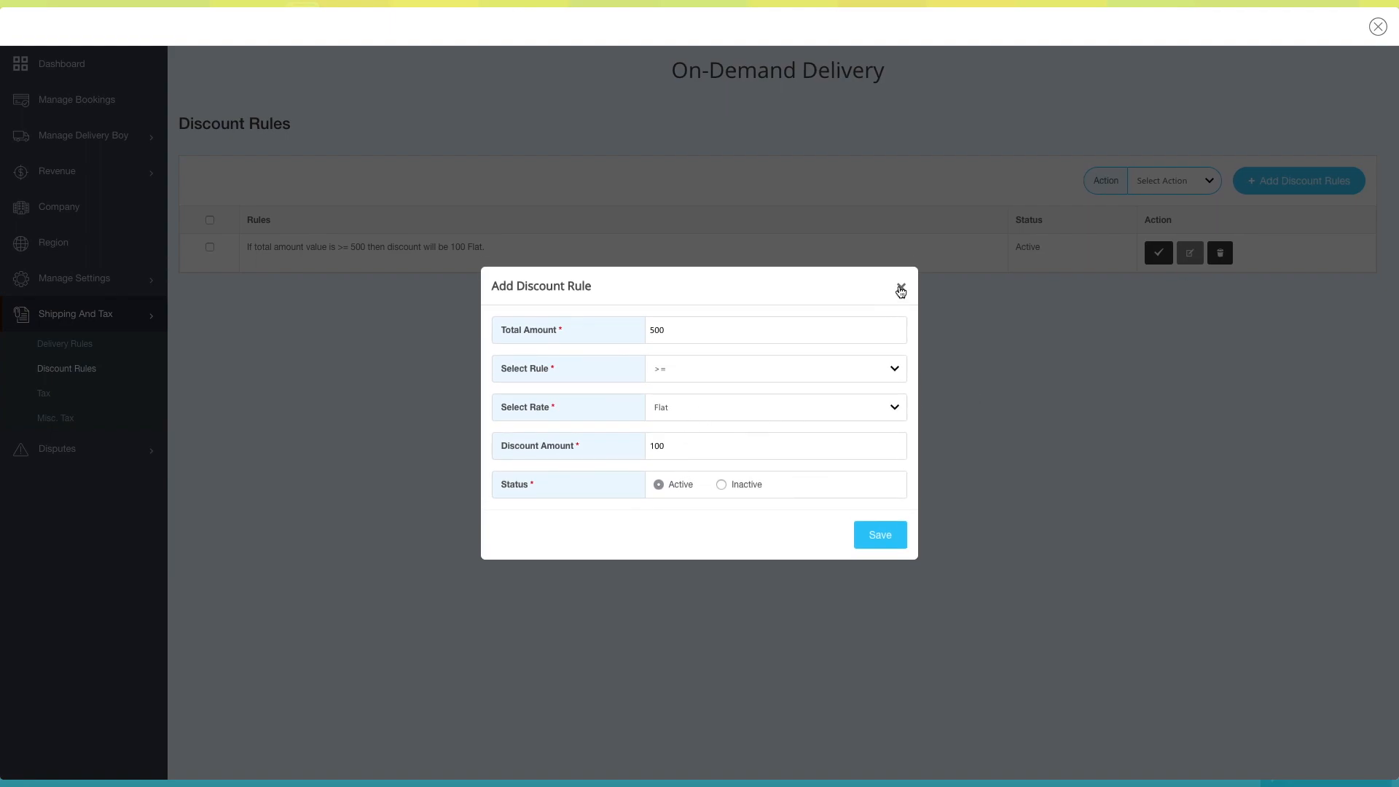
left_click(901, 287)
left_click(1227, 253)
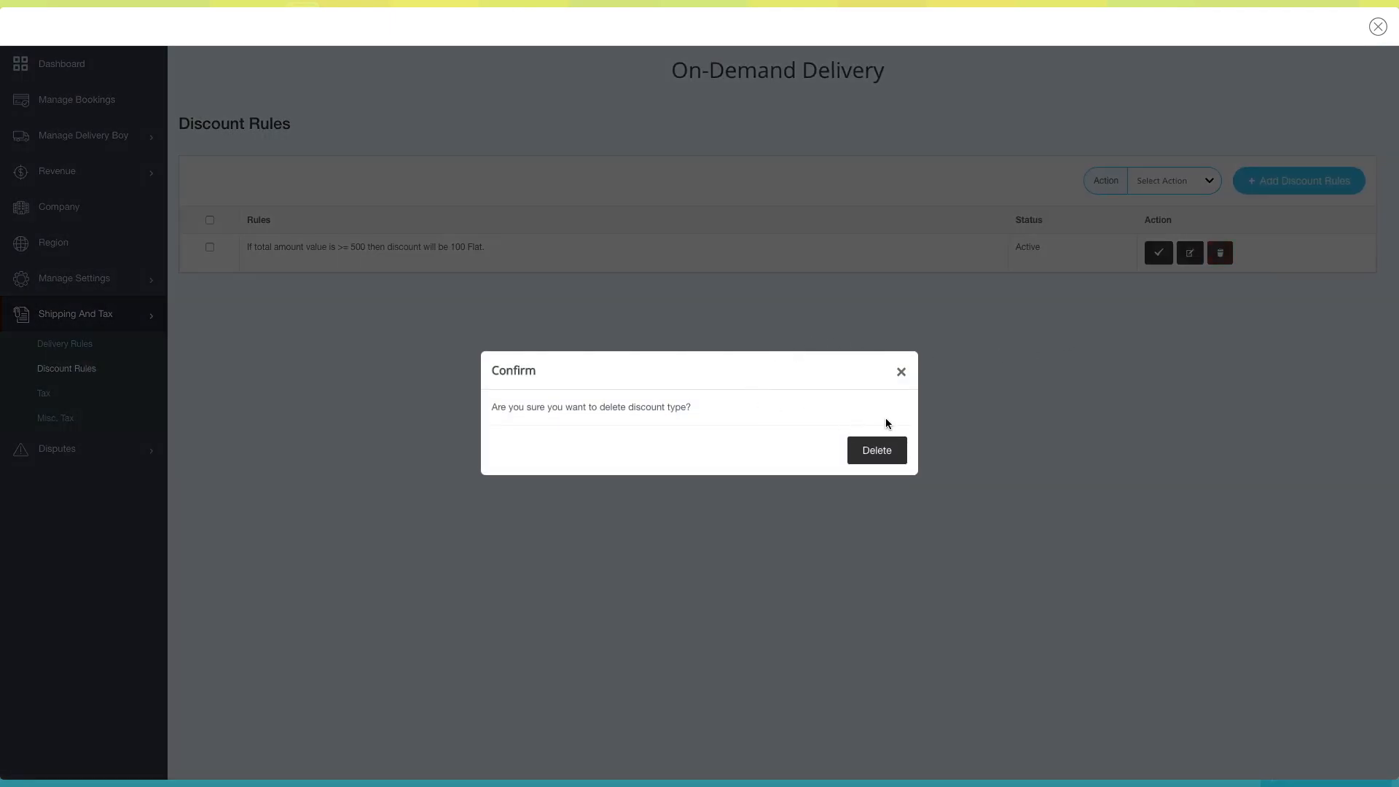
left_click(900, 370)
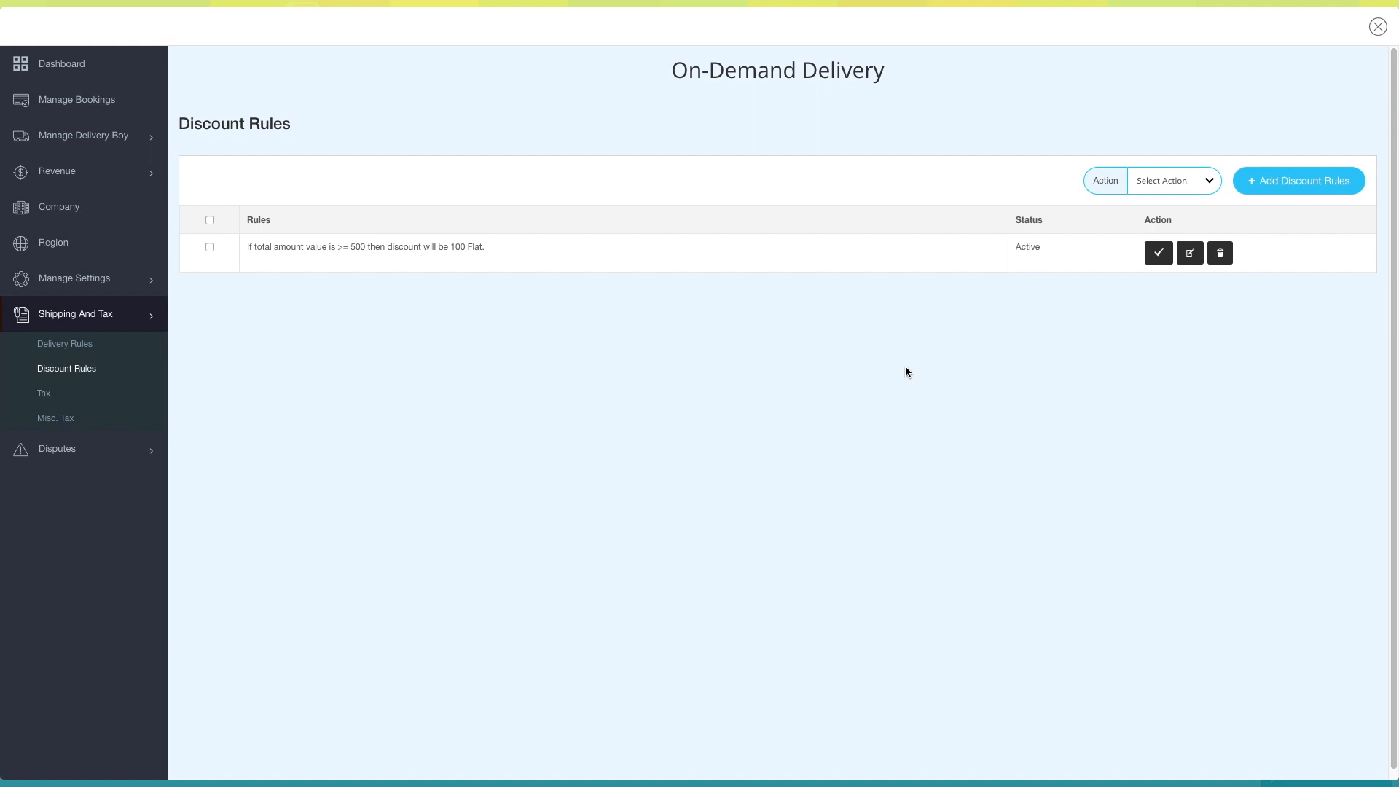
- Add an active tax rule charging a Flat tax of 200 when the total amount is >= 1000, and save it
left_click(54, 343)
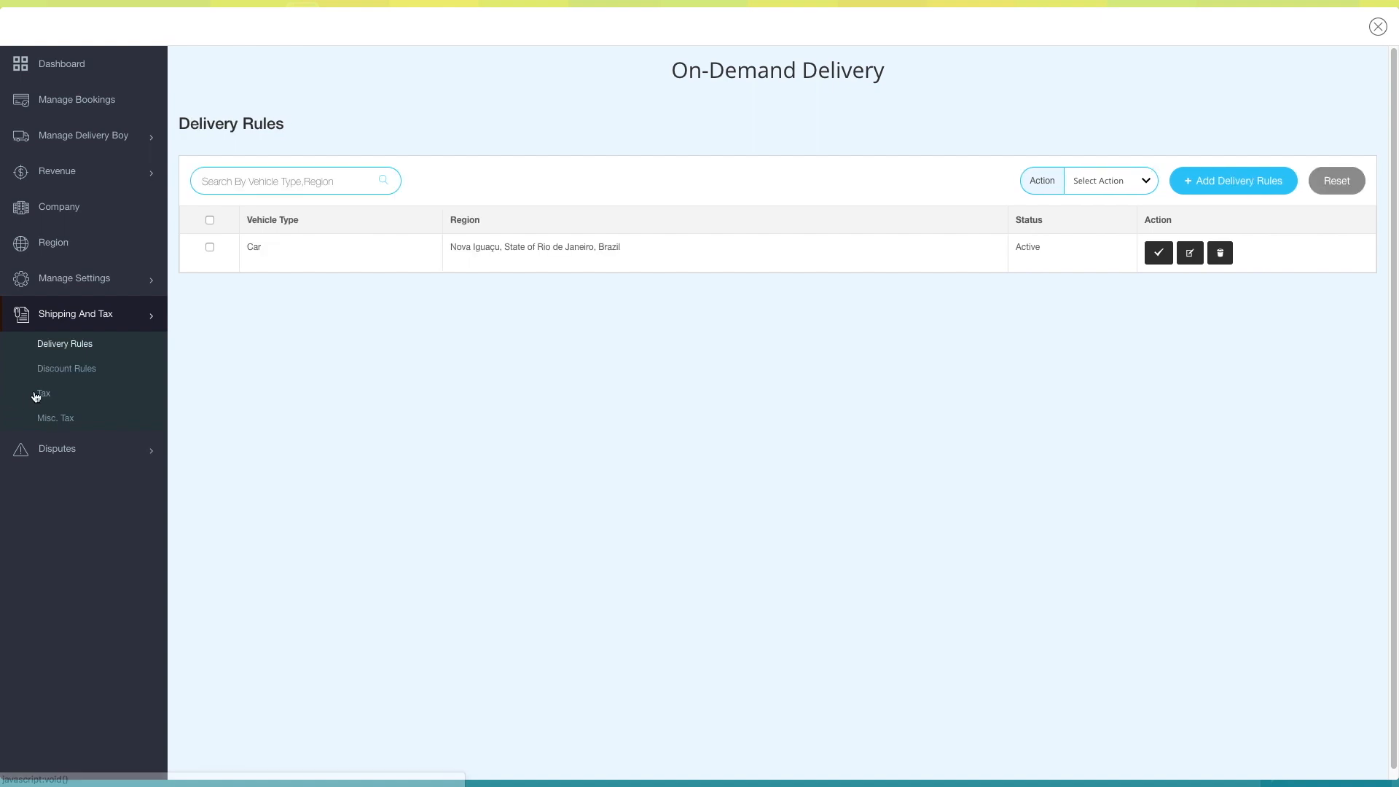
left_click(36, 394)
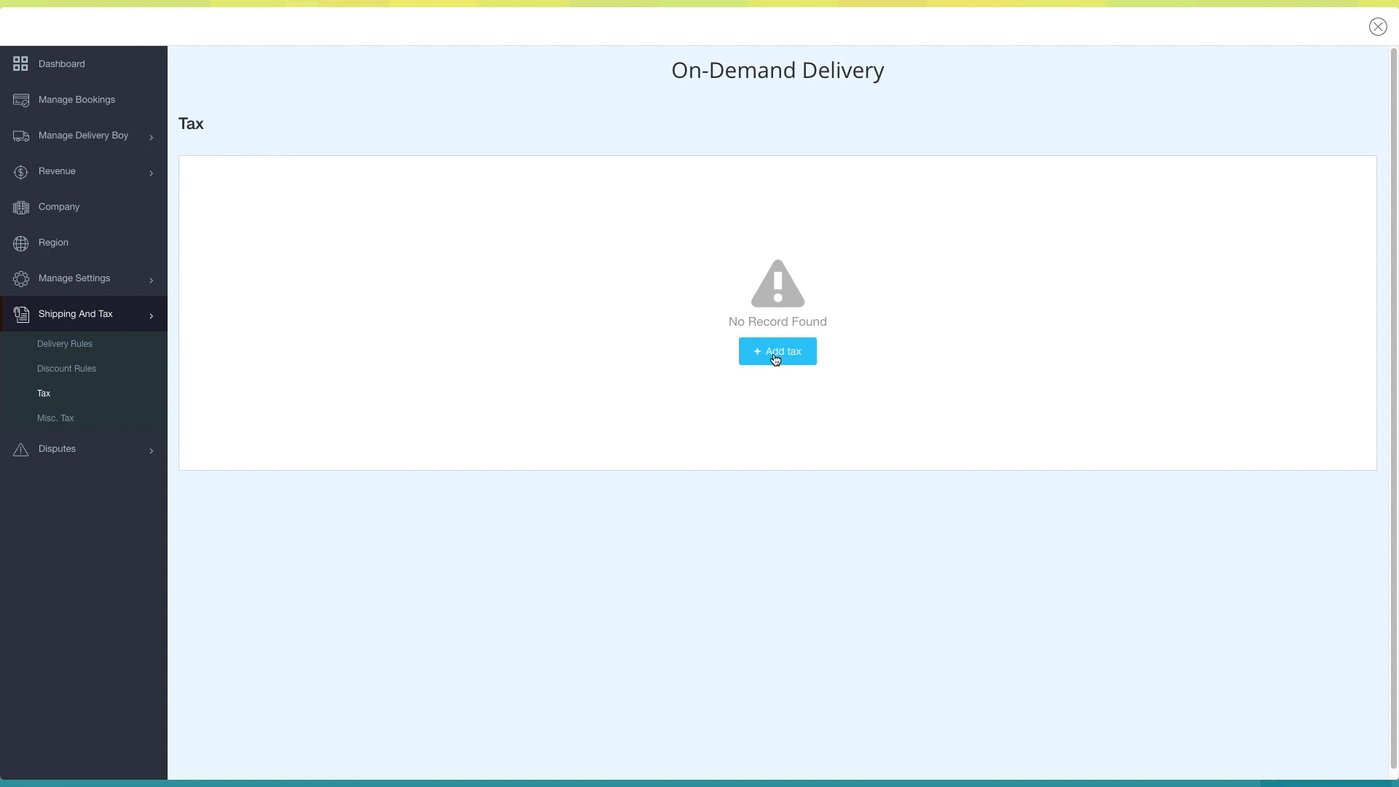
left_click(776, 356)
left_click(729, 330)
type("1000")
left_click(825, 368)
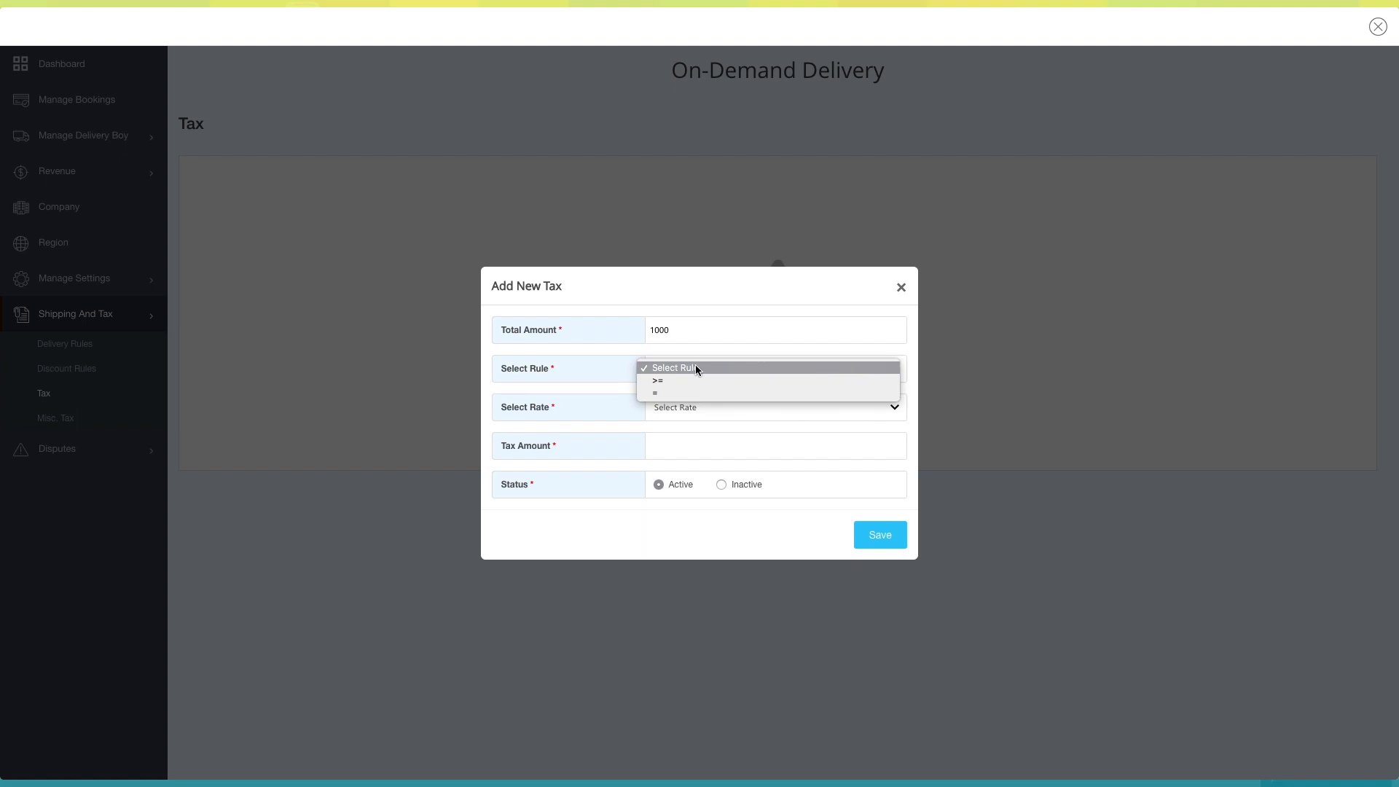
left_click(671, 387)
left_click(683, 412)
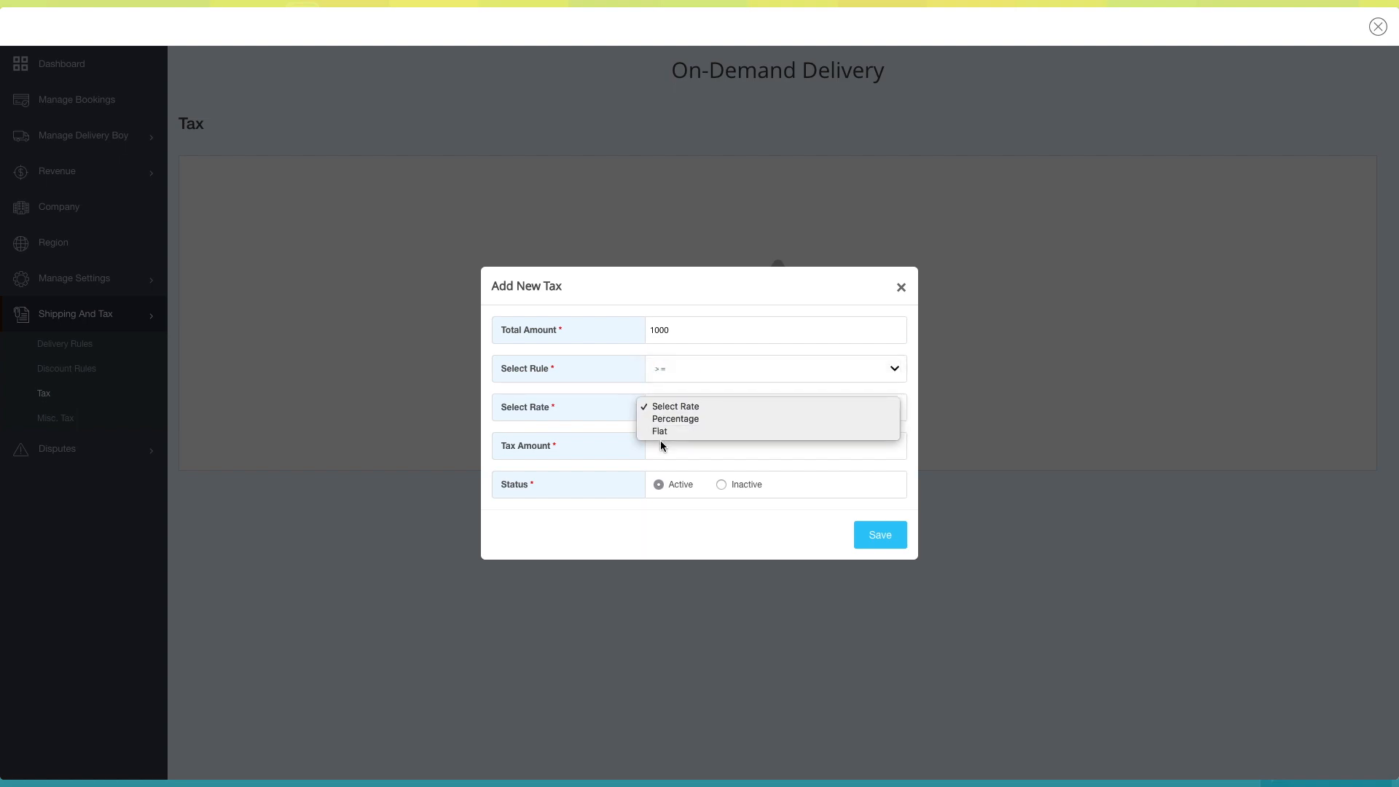
left_click(662, 433)
left_click(680, 445)
type("200")
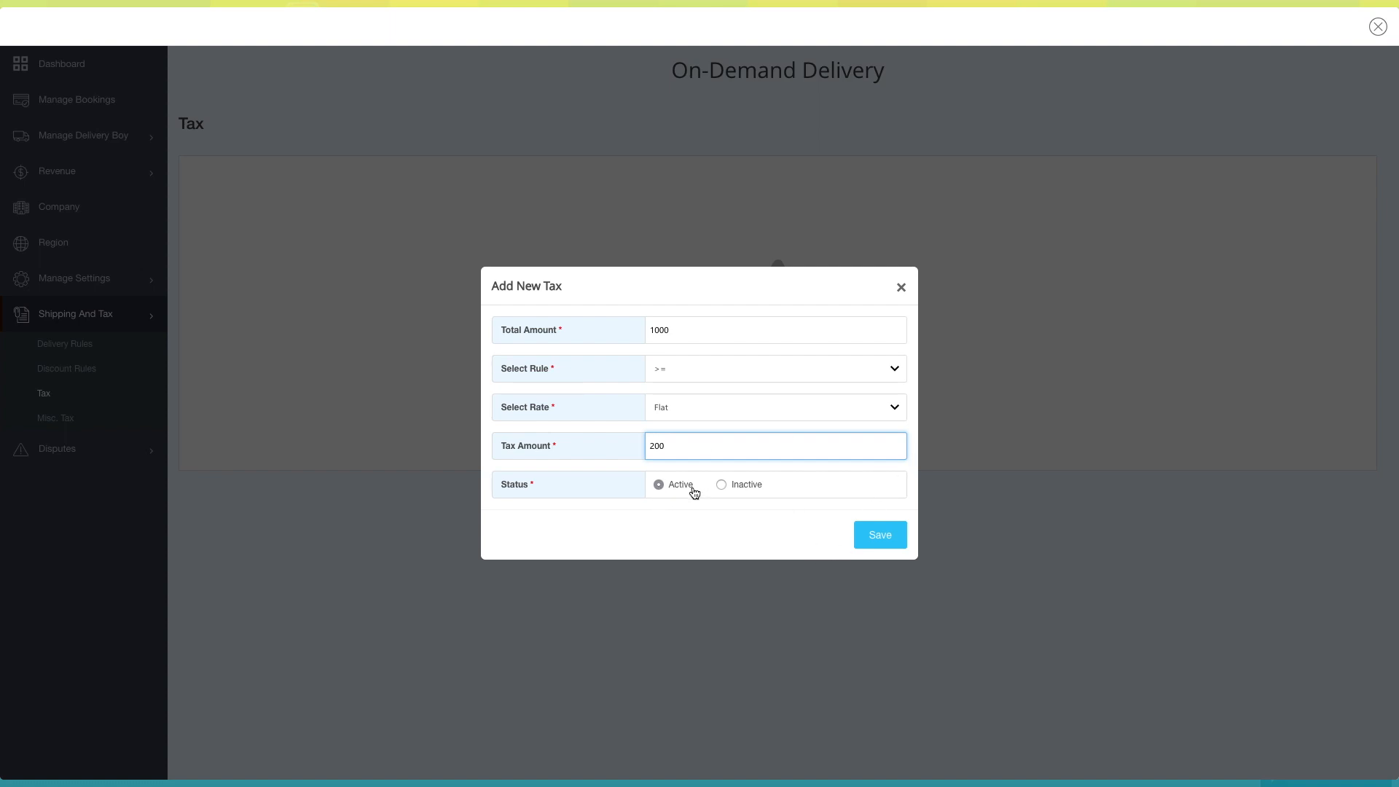
left_click(733, 487)
left_click(660, 484)
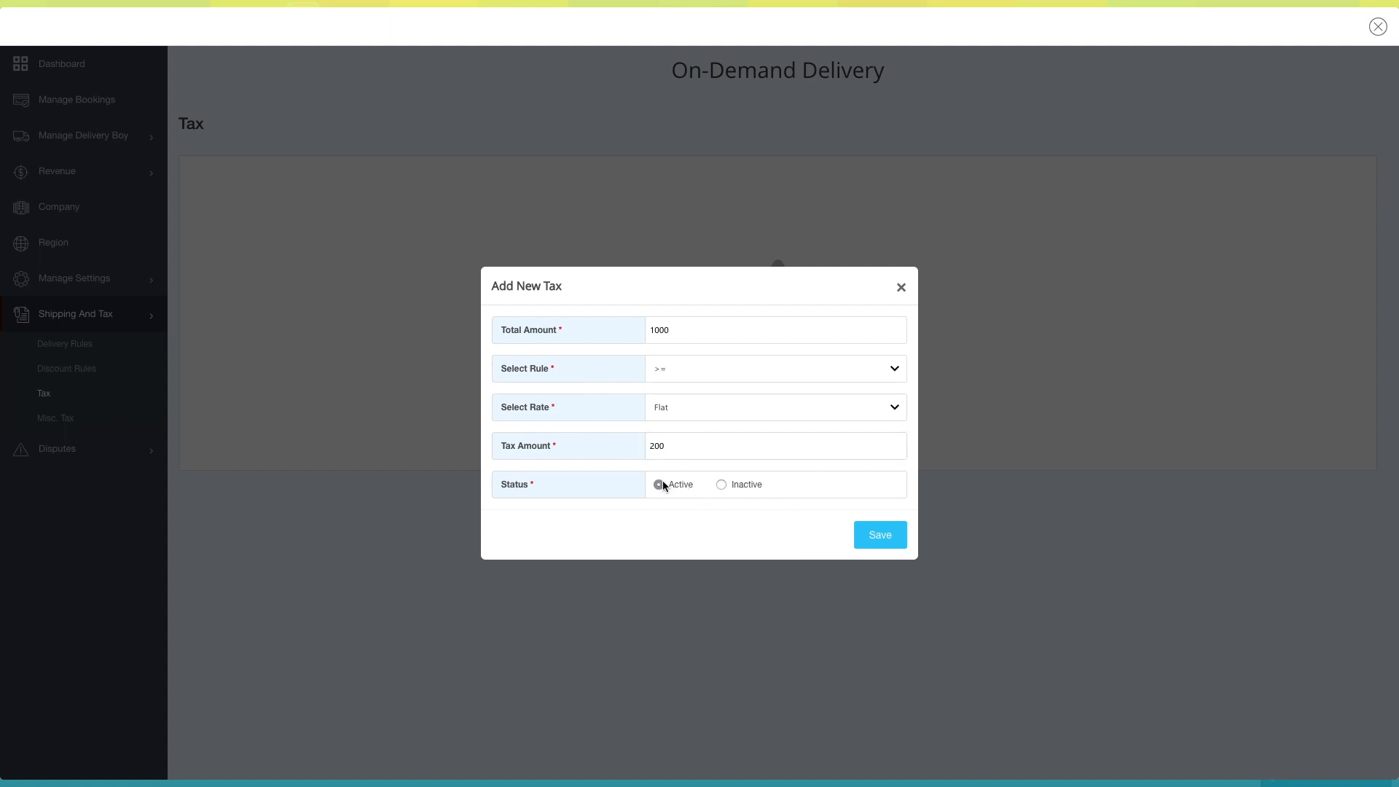
left_click(883, 542)
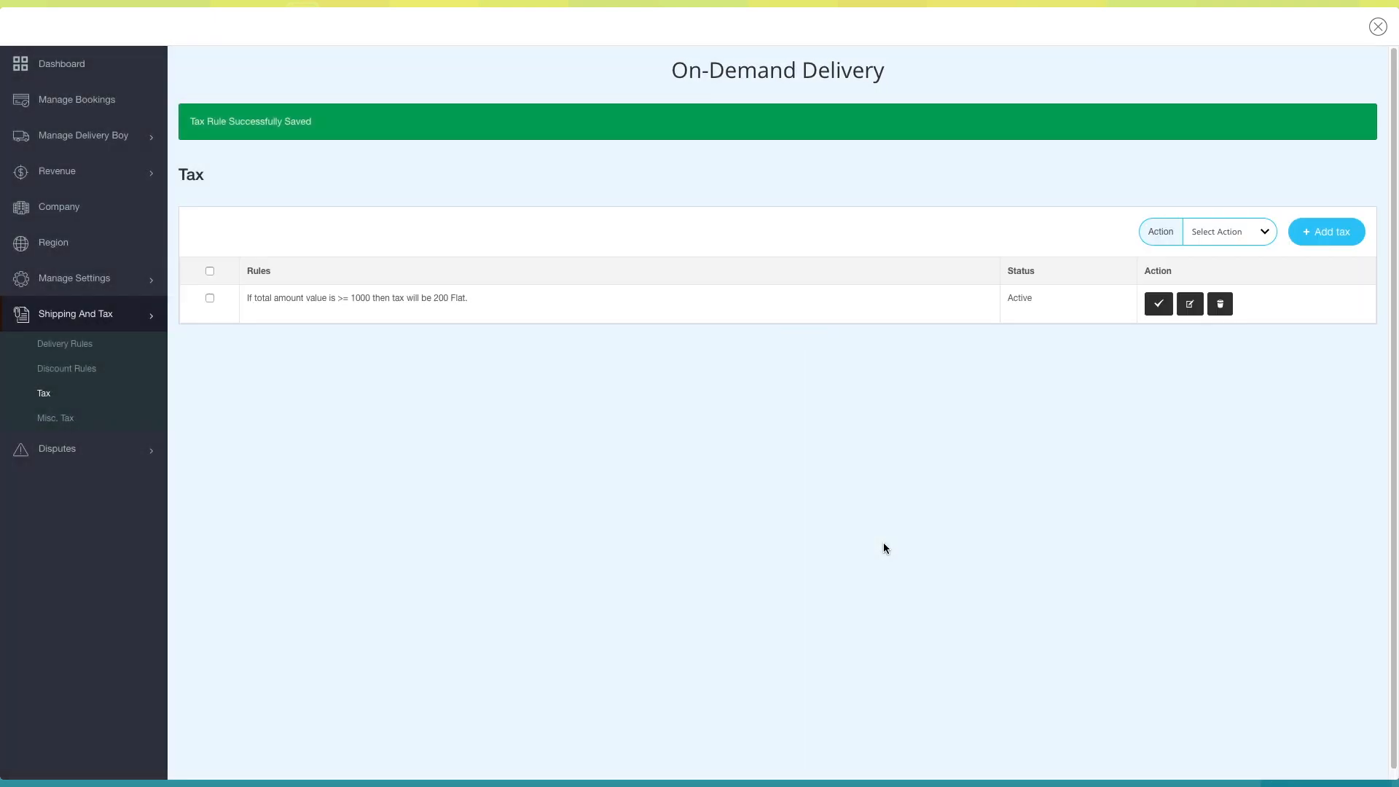
- Check the bulk action options and the blank form for adding another tax, closing it without changes
left_click(1227, 231)
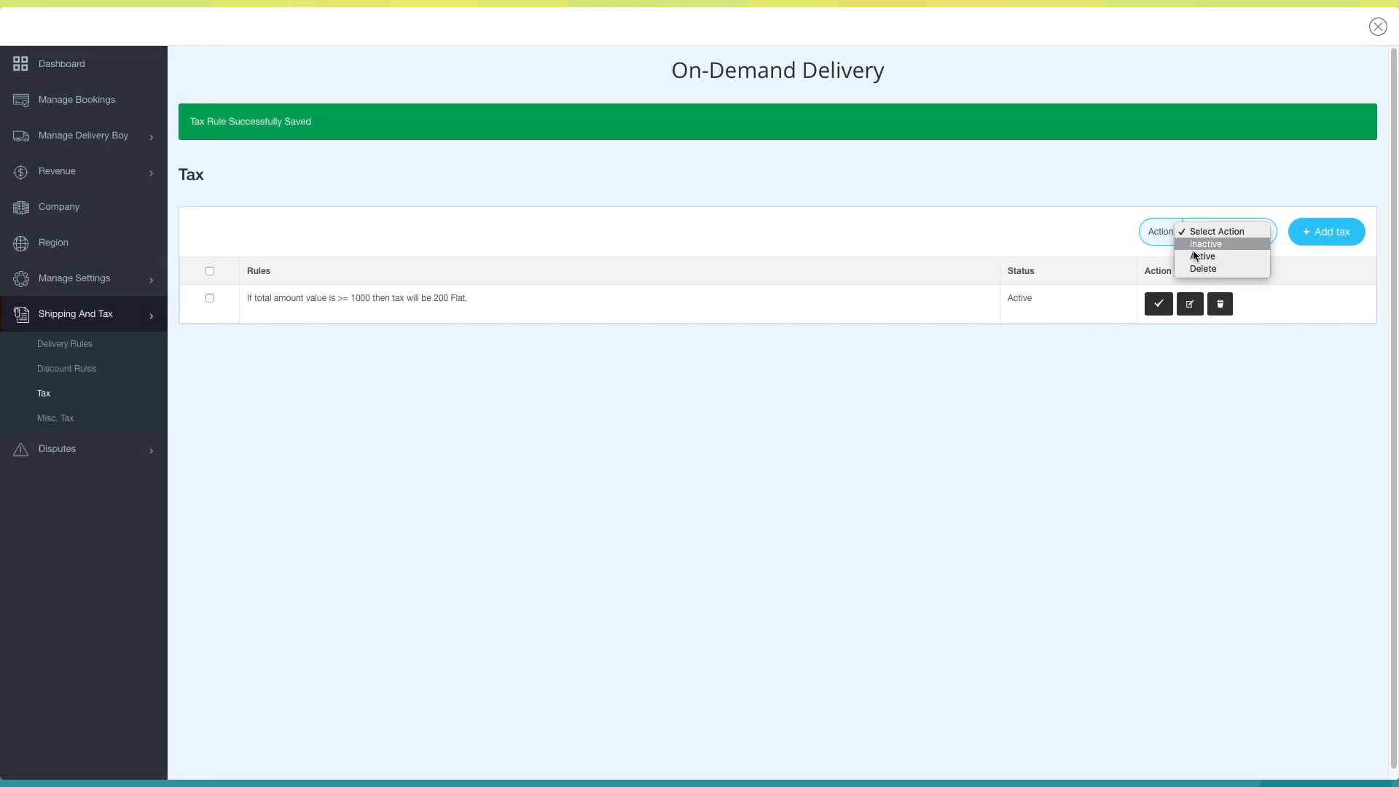
left_click(1215, 231)
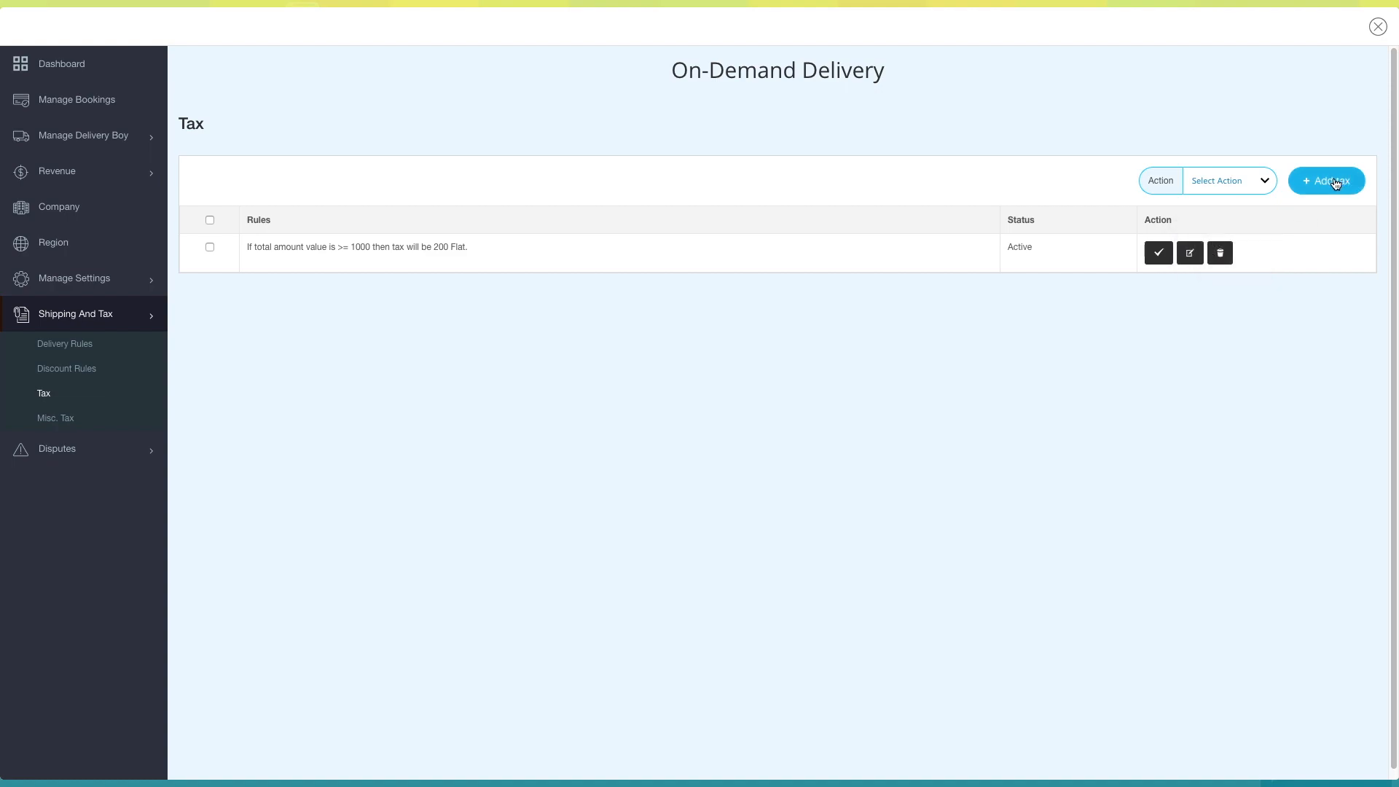
left_click(1326, 181)
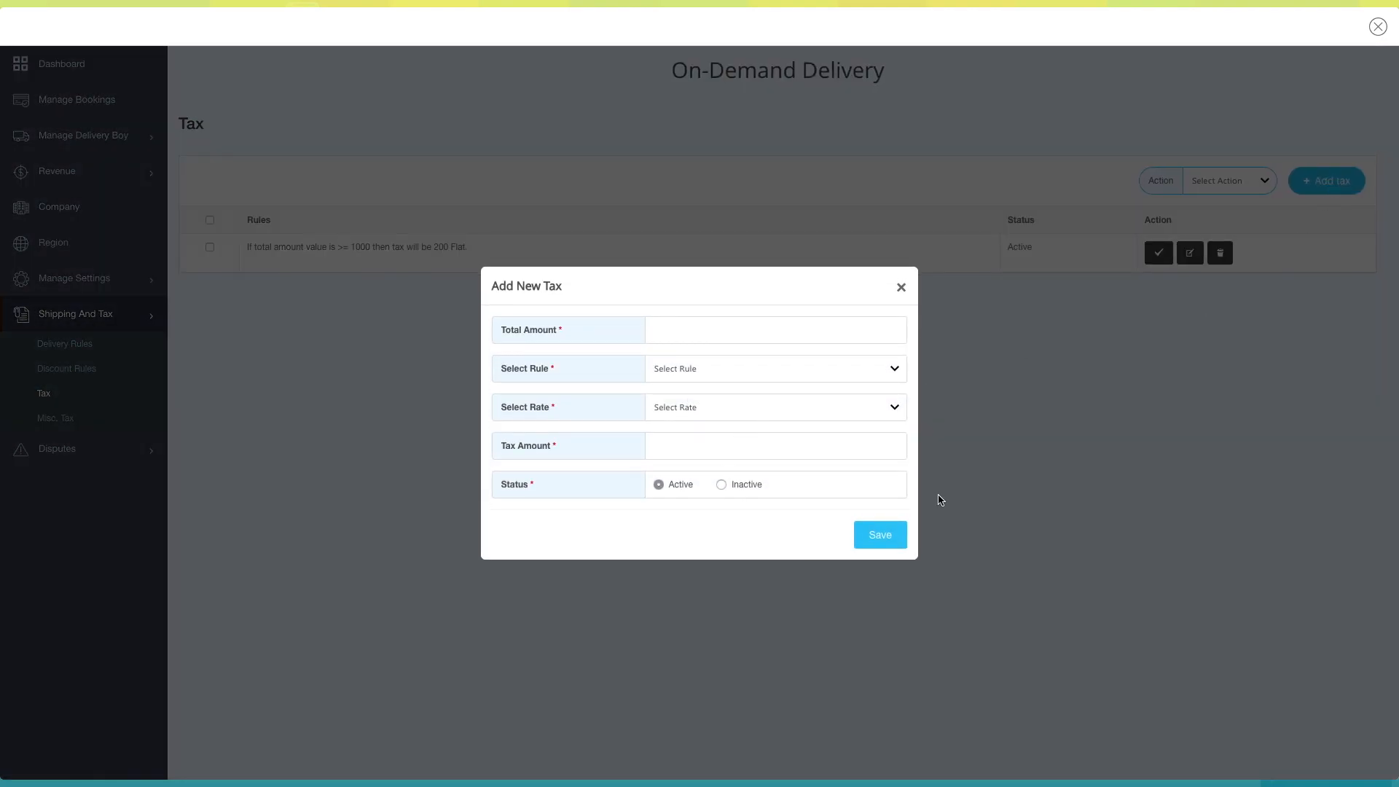
left_click(902, 287)
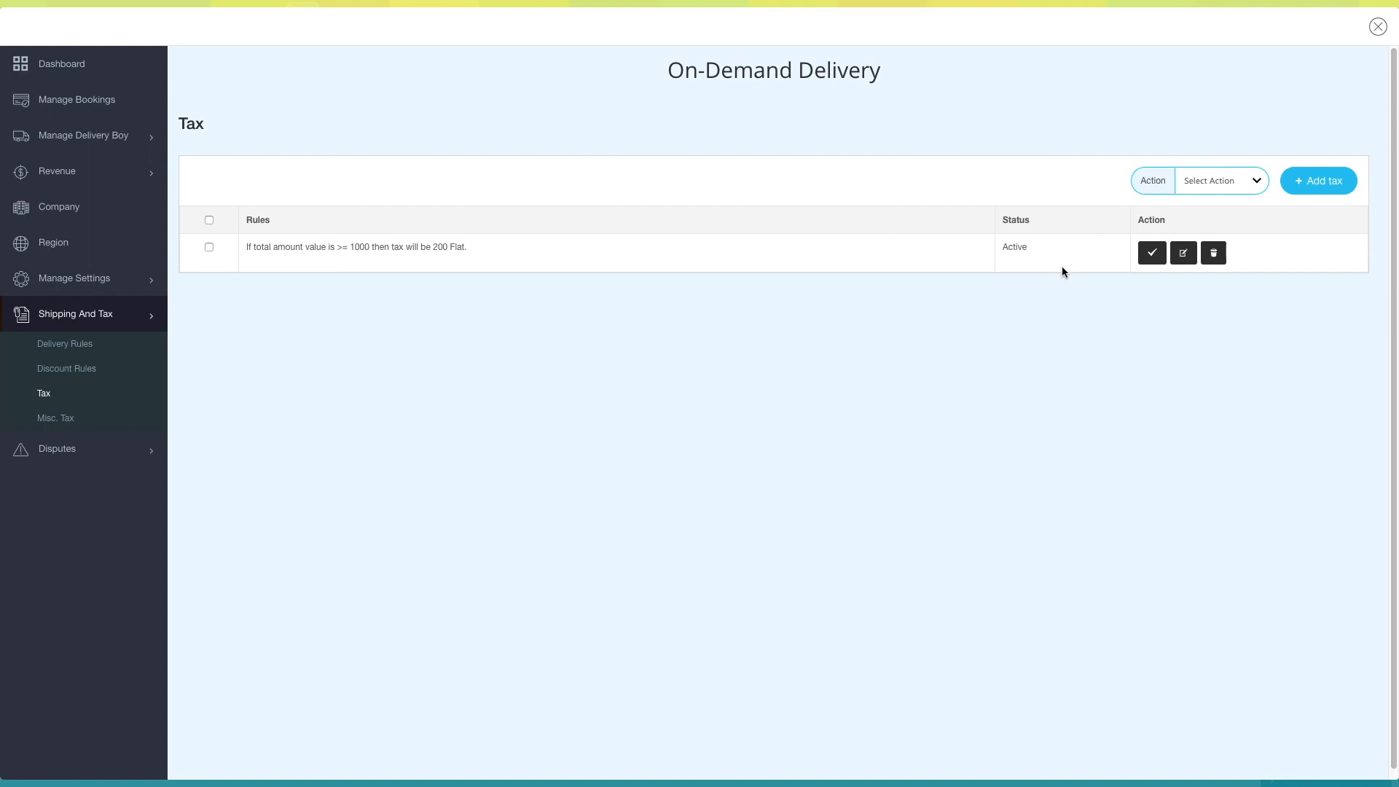
- Check the deactivate, edit and delete dialogs of the saved tax rule, closing each without changes
left_click(1151, 253)
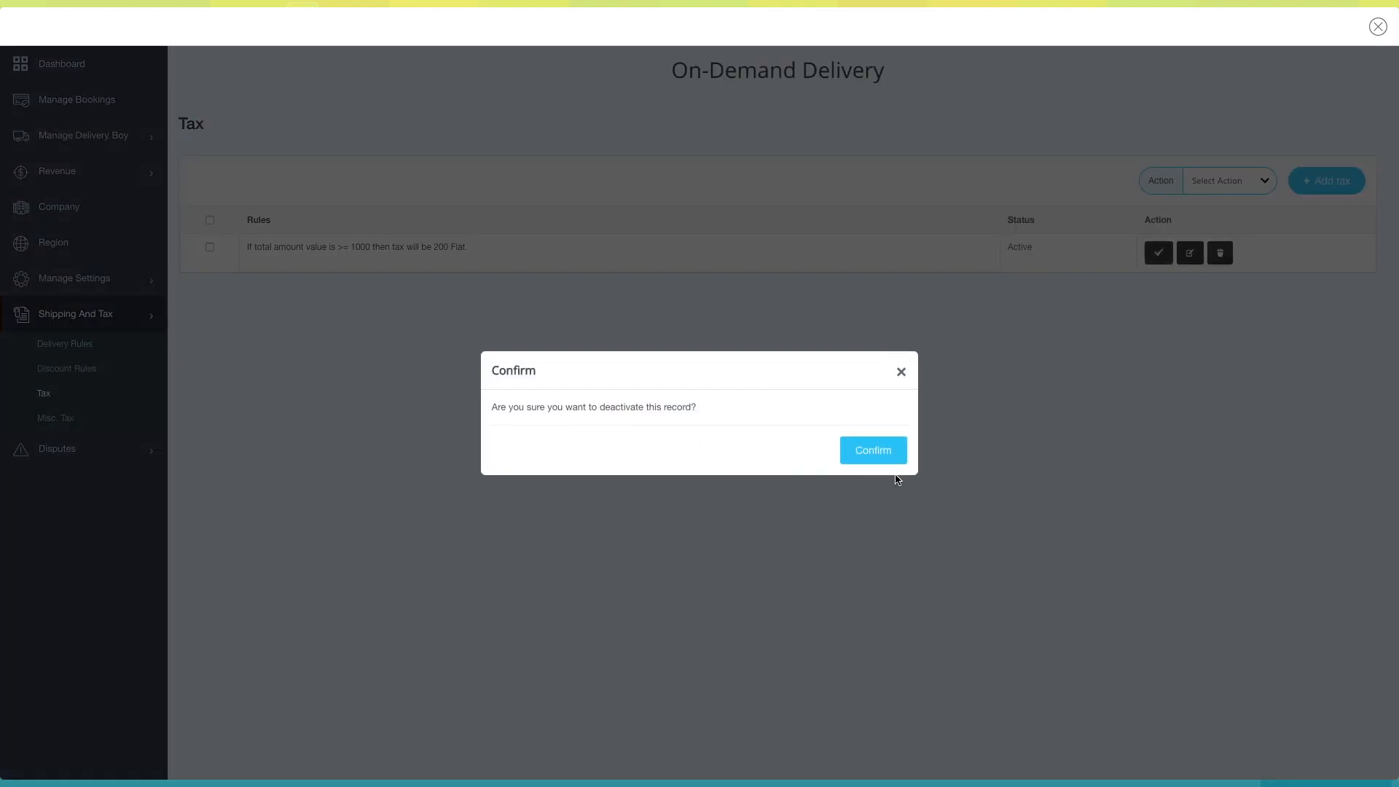
left_click(901, 372)
left_click(1190, 252)
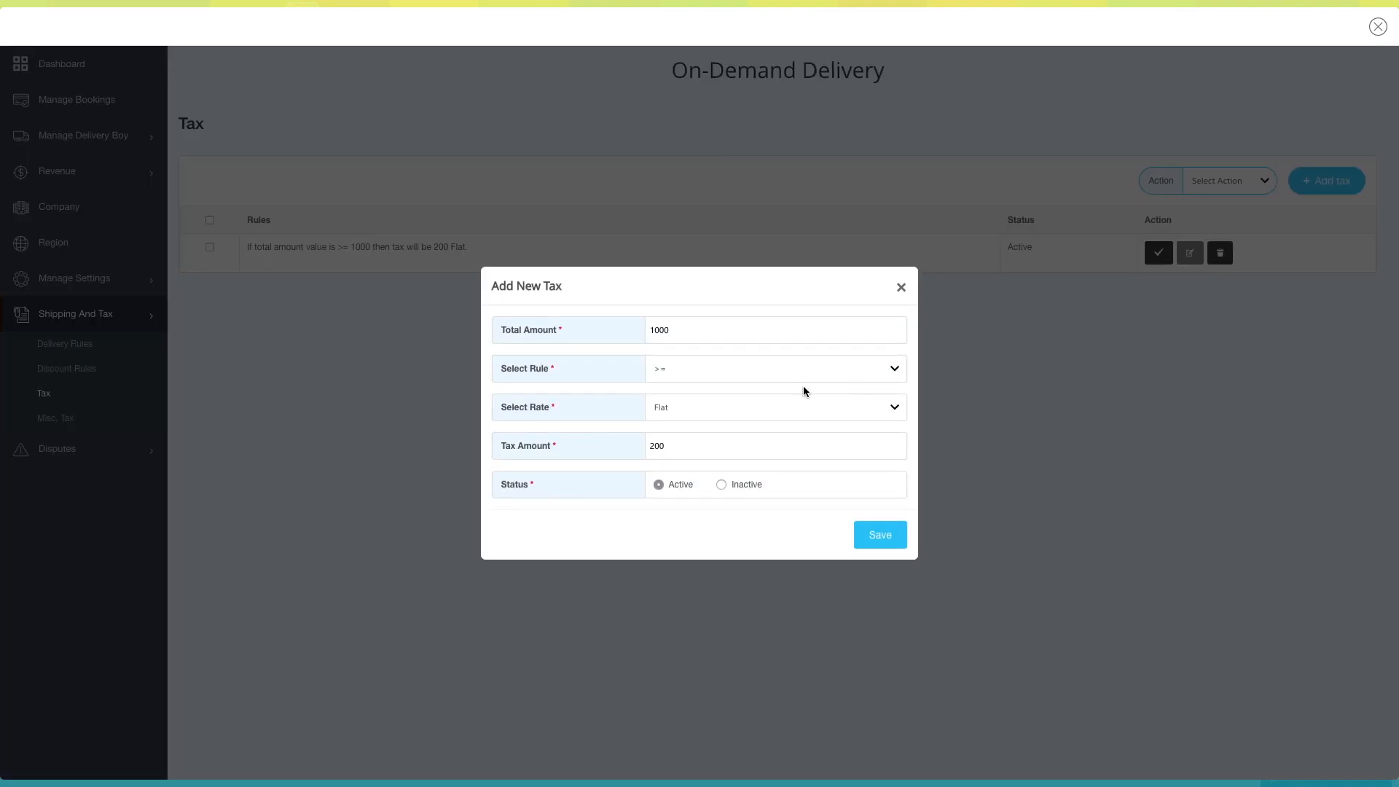
left_click(901, 287)
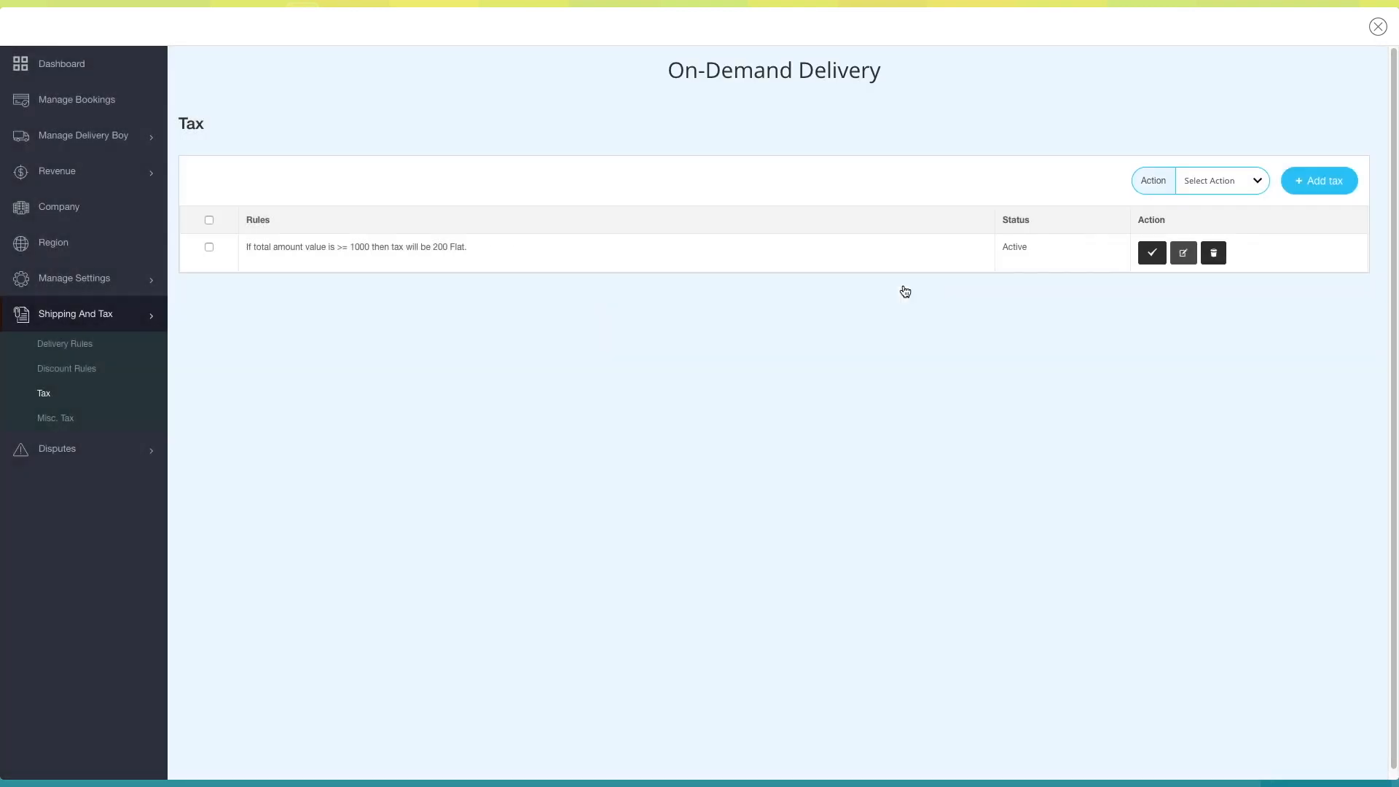
left_click(1218, 255)
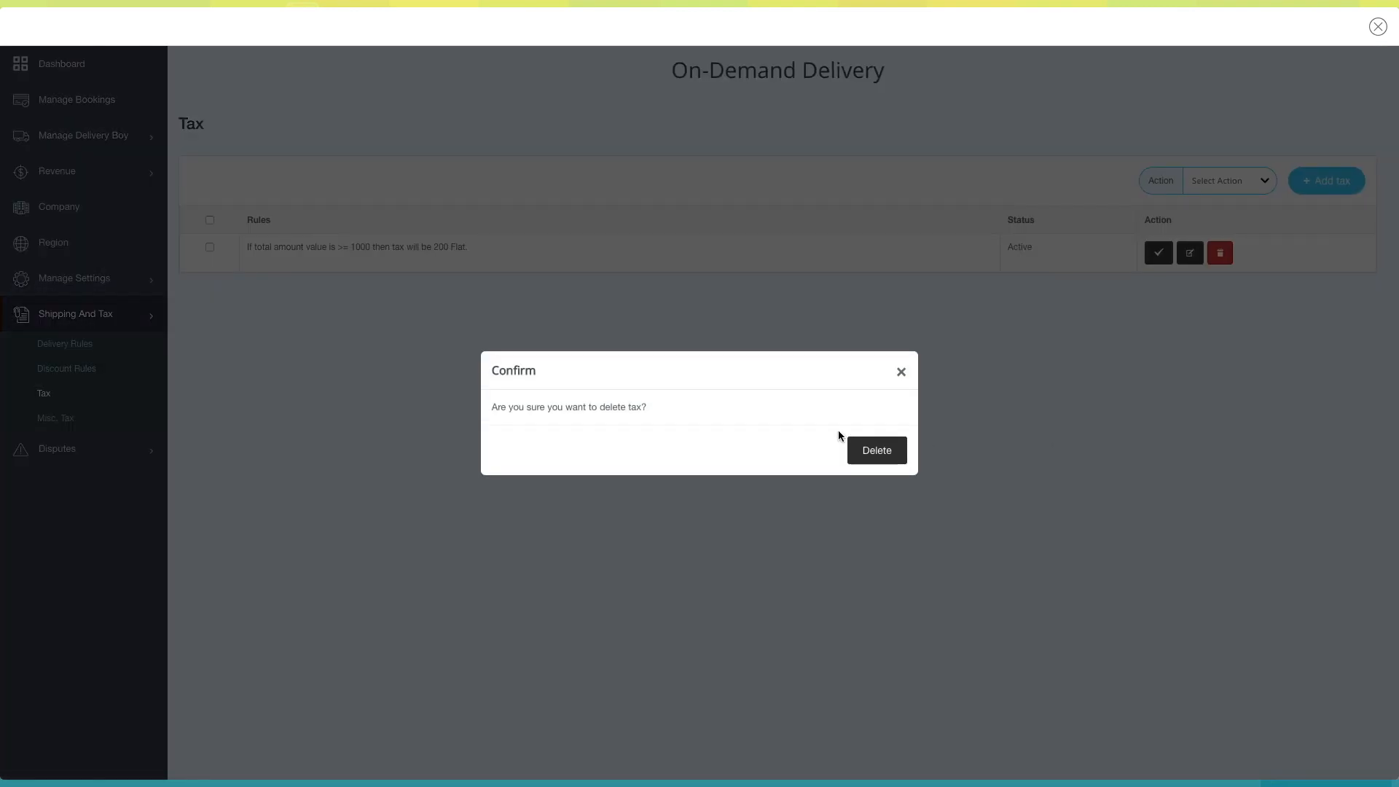
left_click(901, 373)
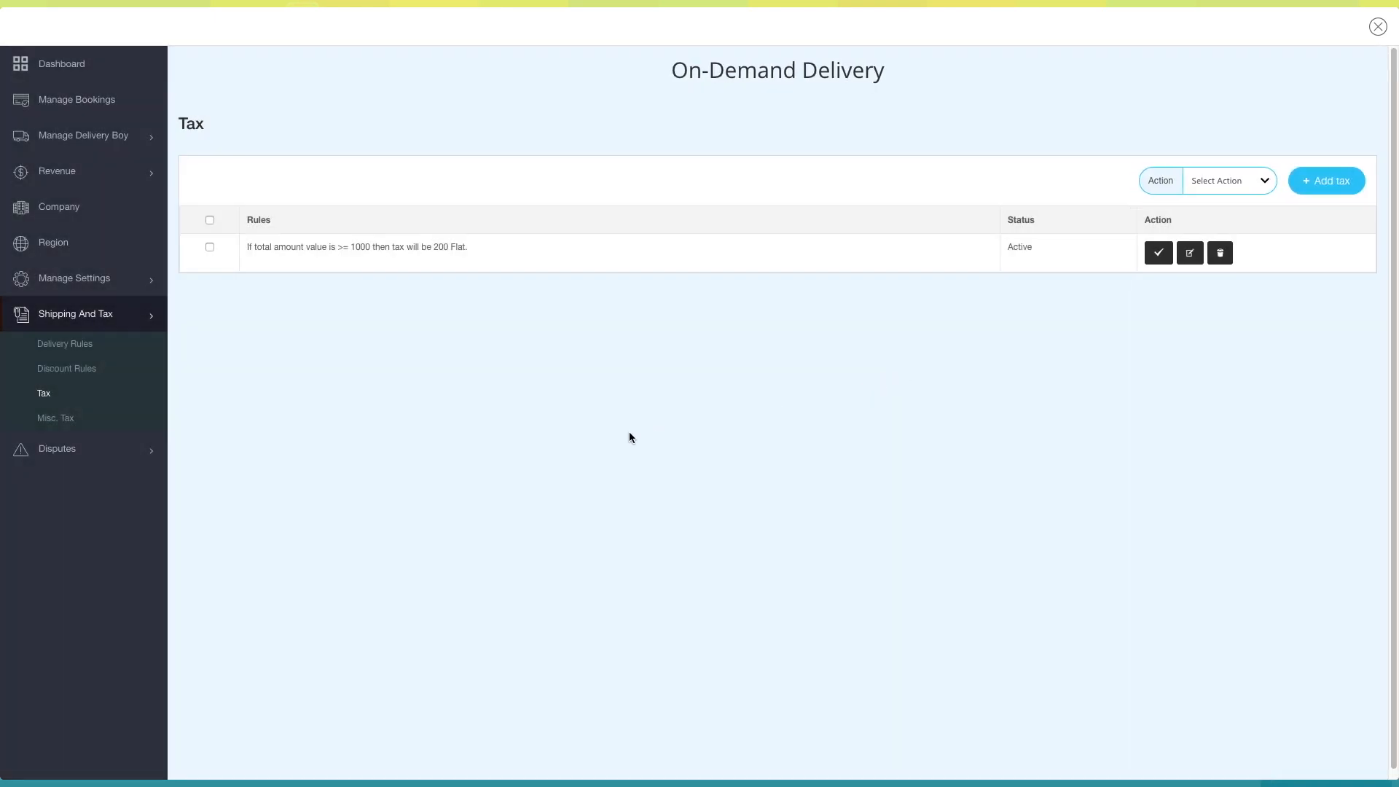
- Add an active miscellaneous tax of type GST with a Flat rate and an amount of 1000, and save it
left_click(64, 418)
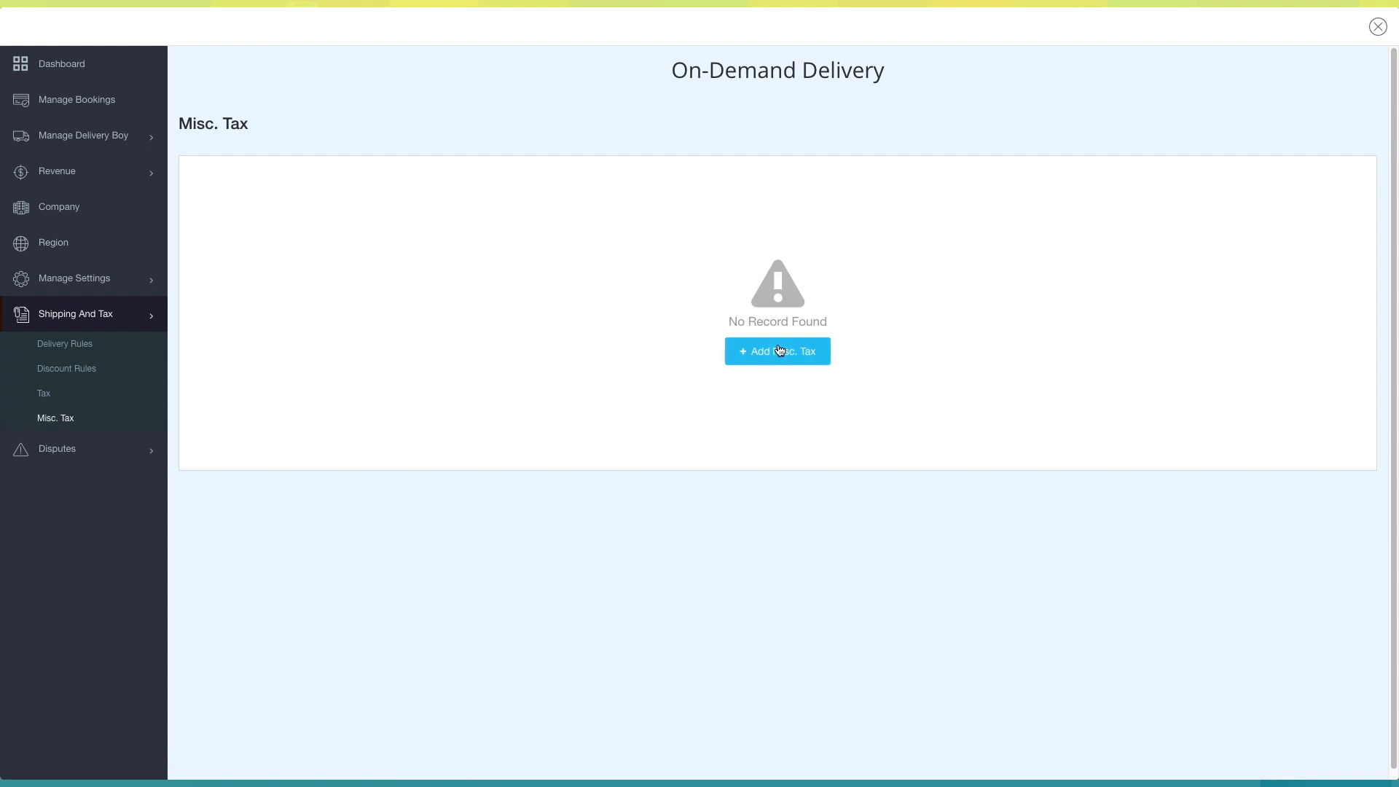
left_click(779, 350)
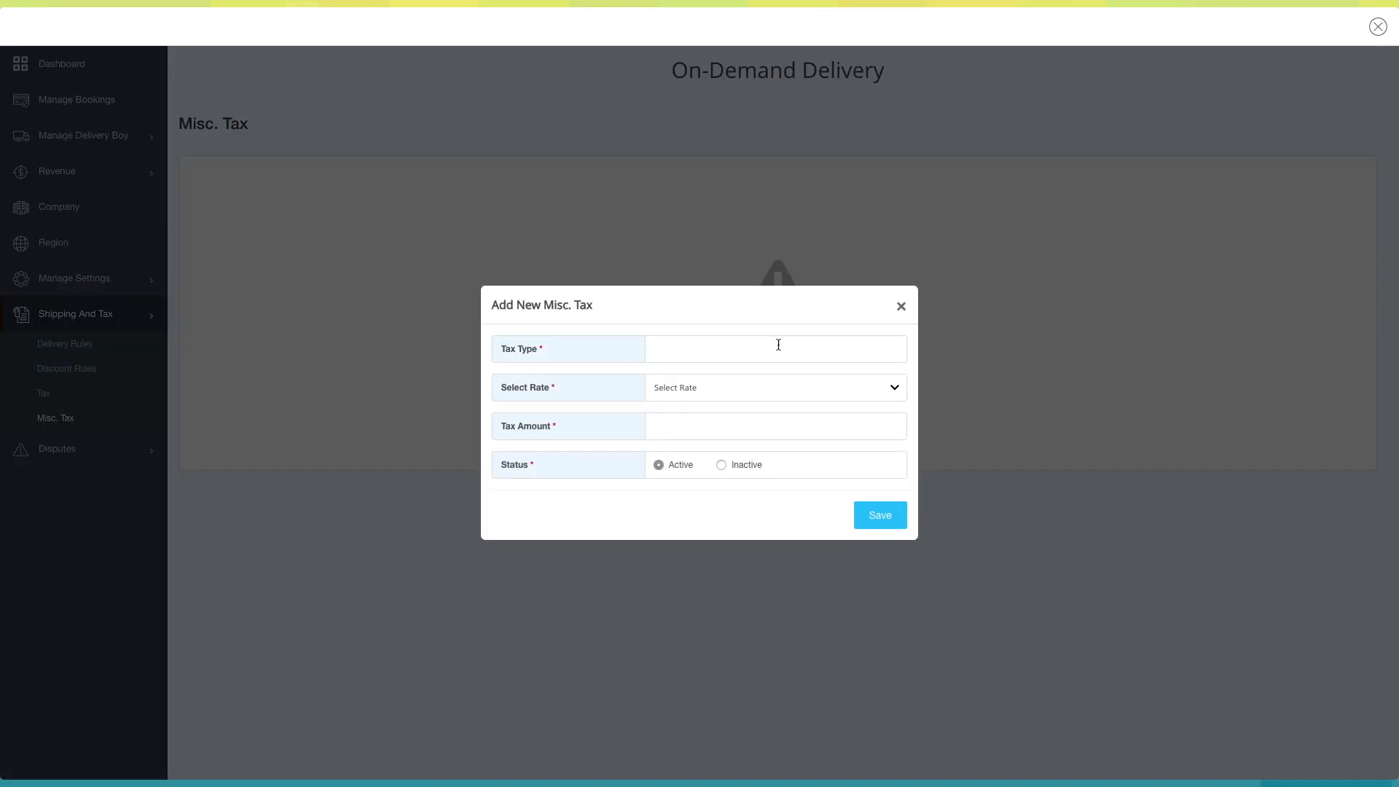
left_click(694, 354)
type("GST")
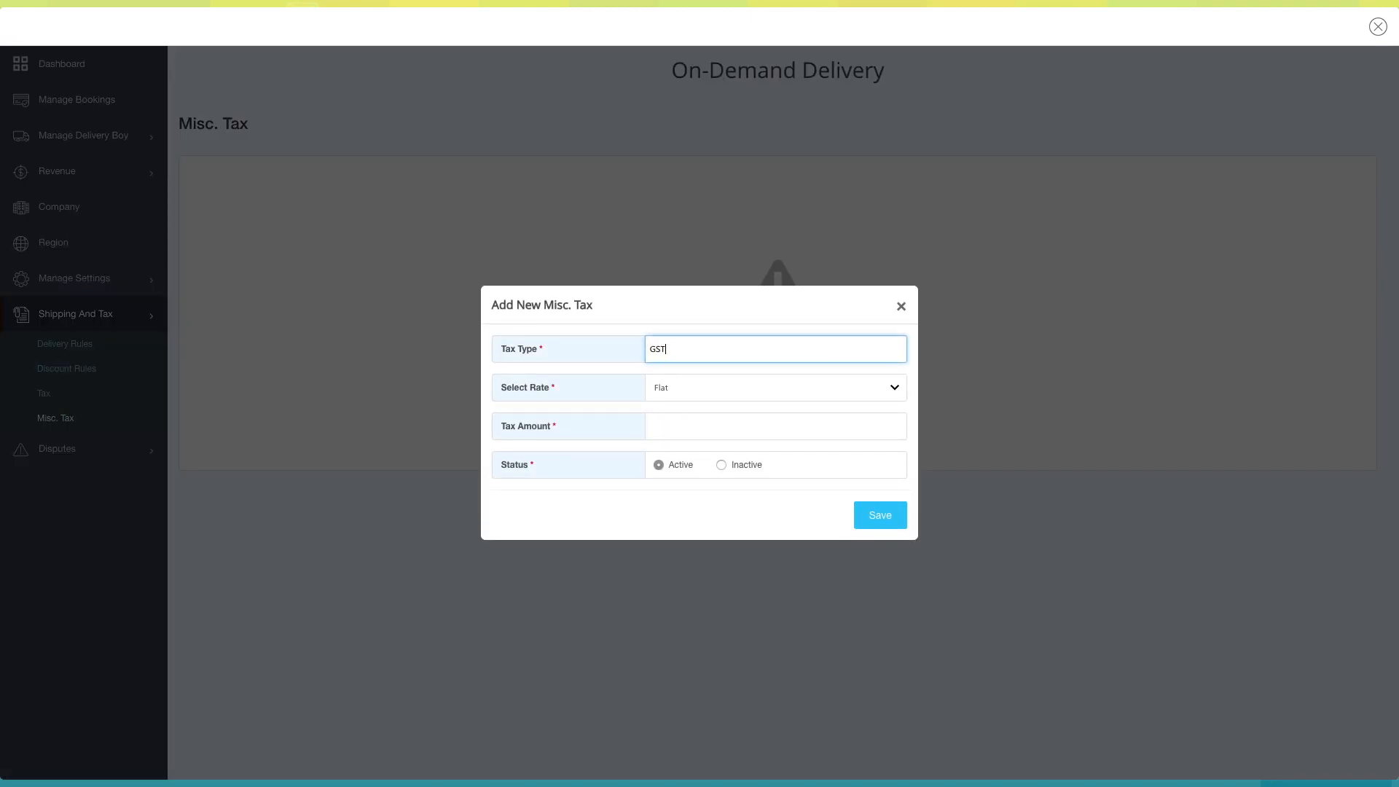
left_click(794, 388)
left_click(698, 413)
left_click(711, 431)
type("1")
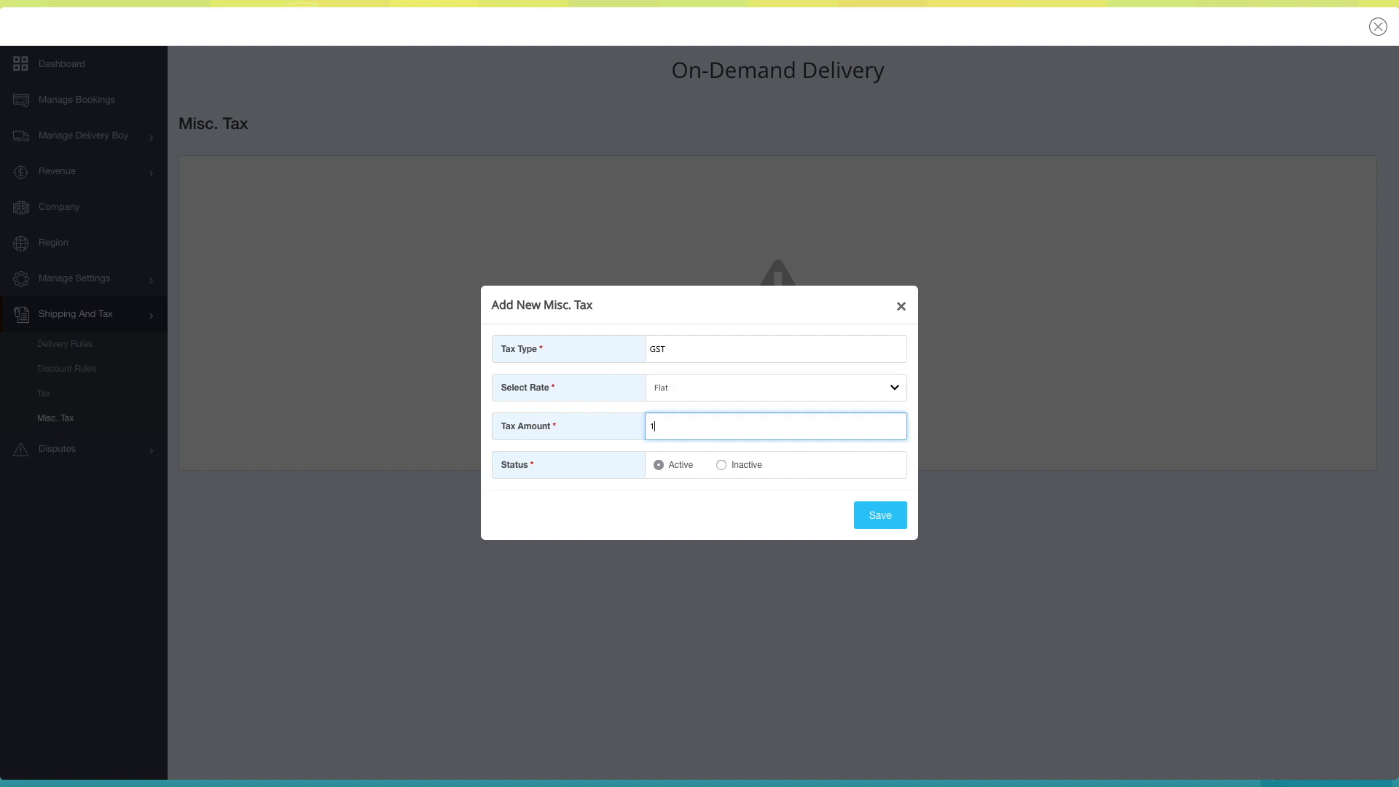
type("000")
left_click(868, 514)
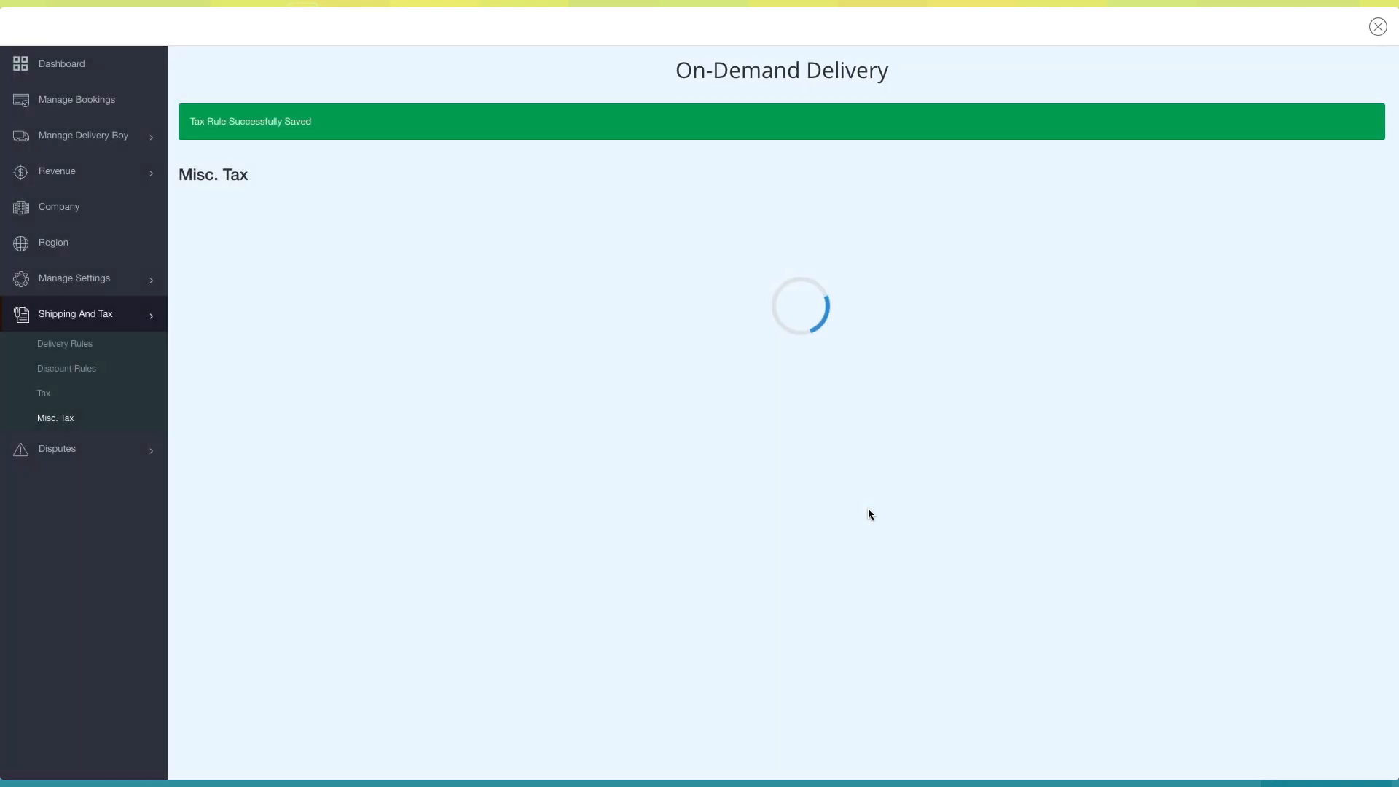
- Check the bulk action options and the blank form for adding another miscellaneous tax, closing it without changes
left_click(1174, 179)
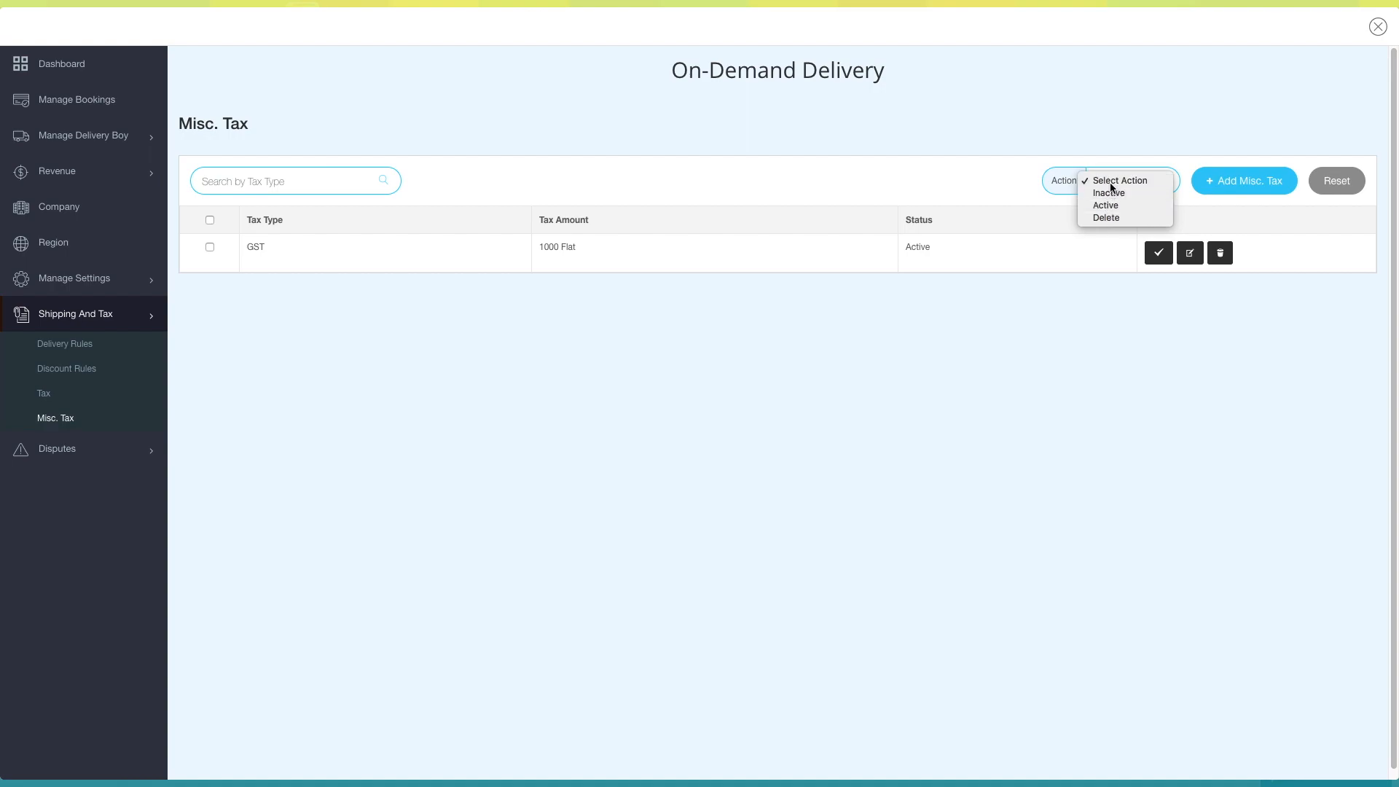
left_click(1141, 182)
left_click(1262, 182)
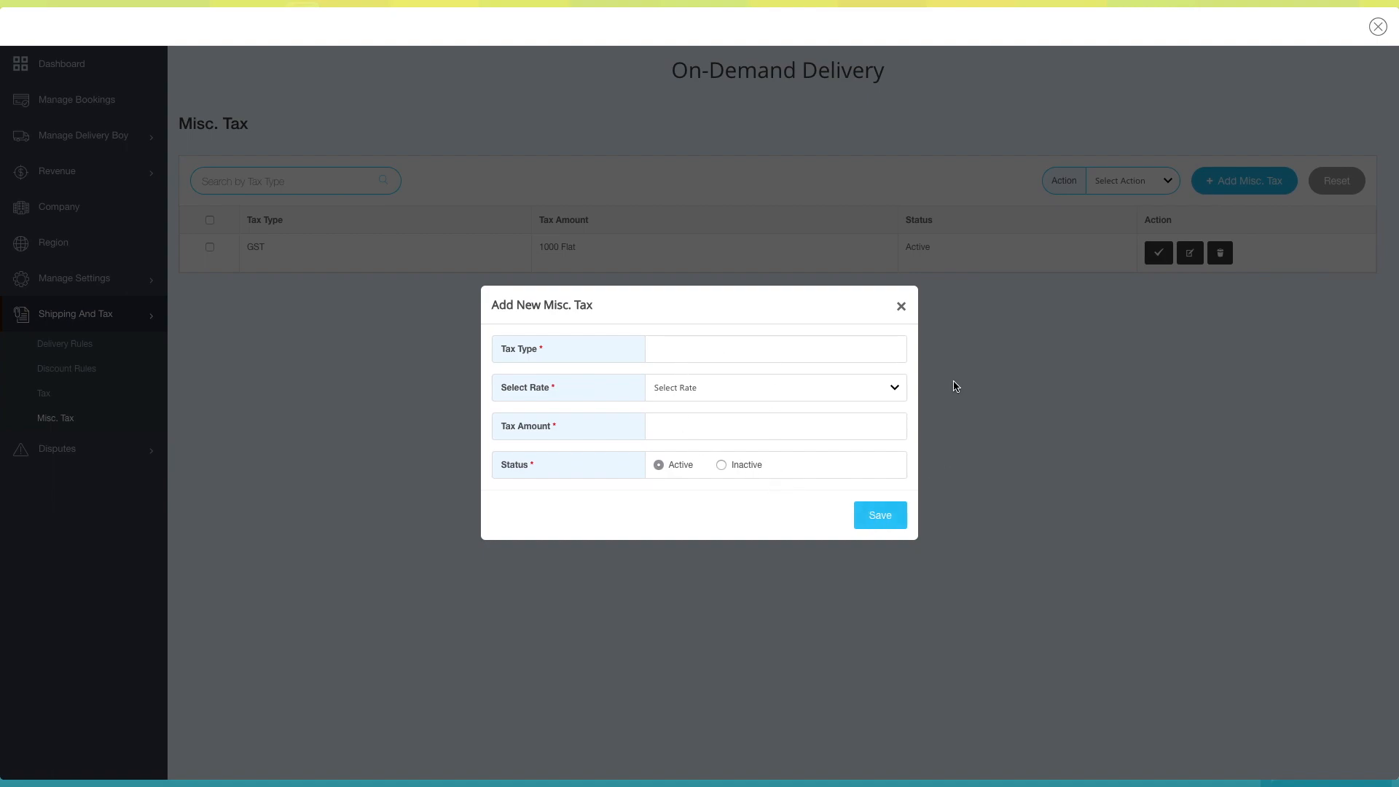
left_click(900, 306)
- Check the deactivate, edit and delete dialogs of the GST miscellaneous tax, closing each without changes
left_click(1156, 256)
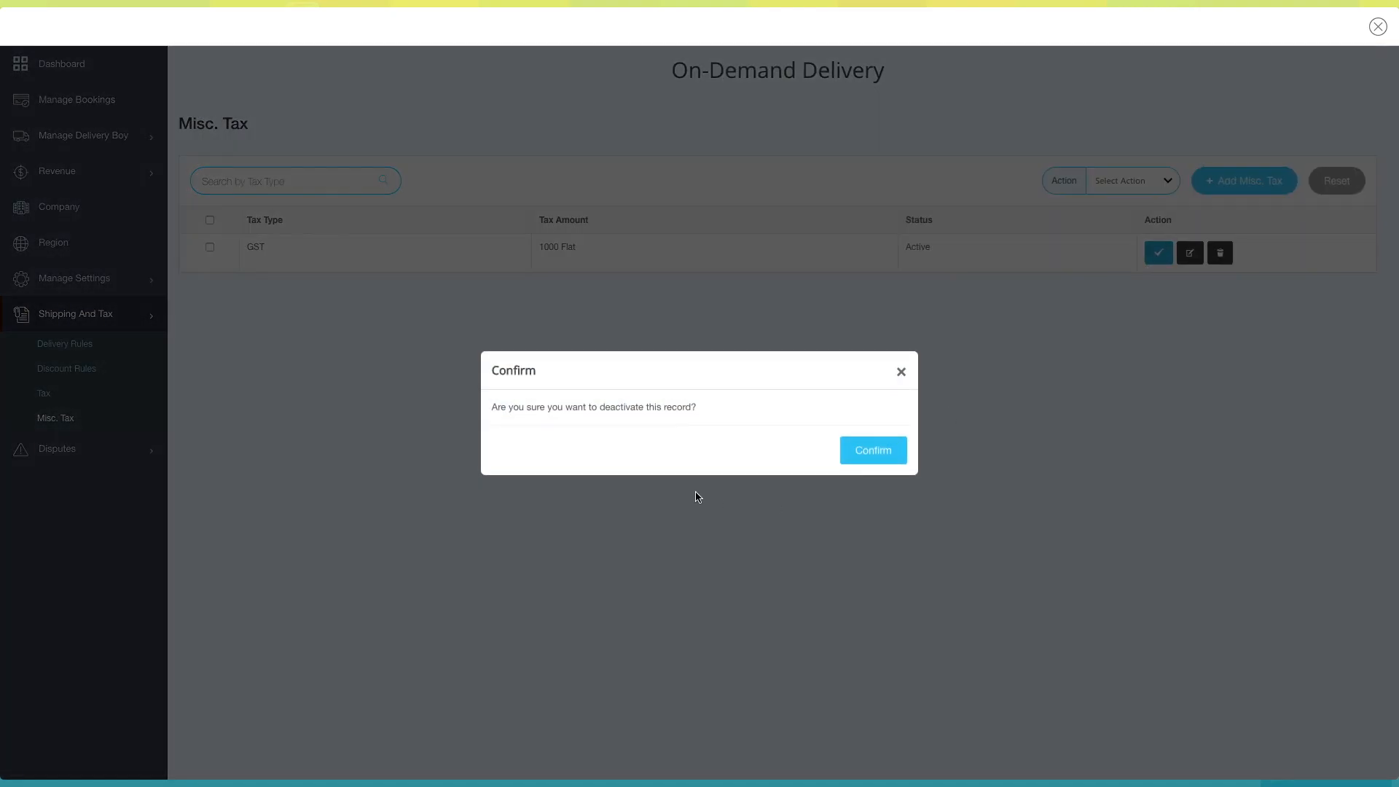
left_click(901, 371)
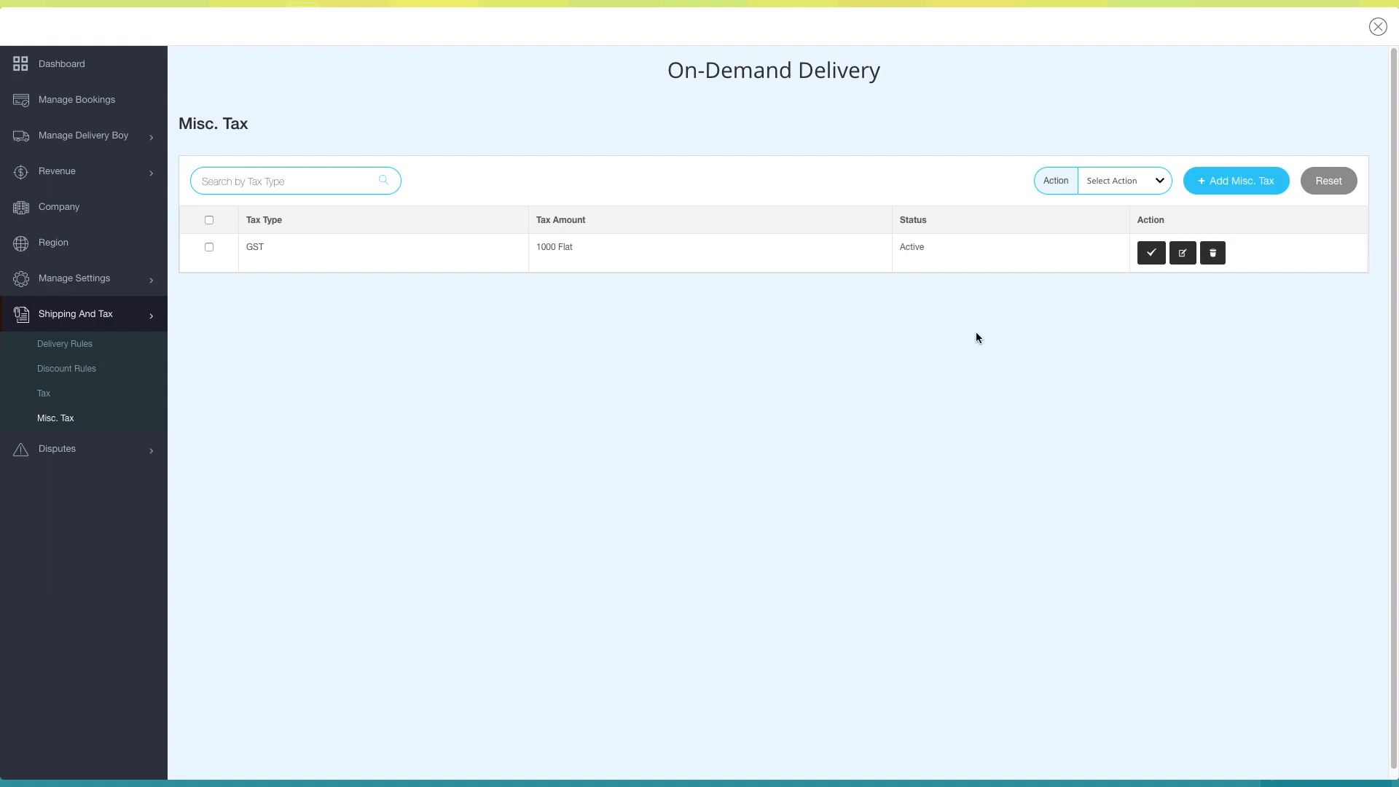
left_click(1182, 253)
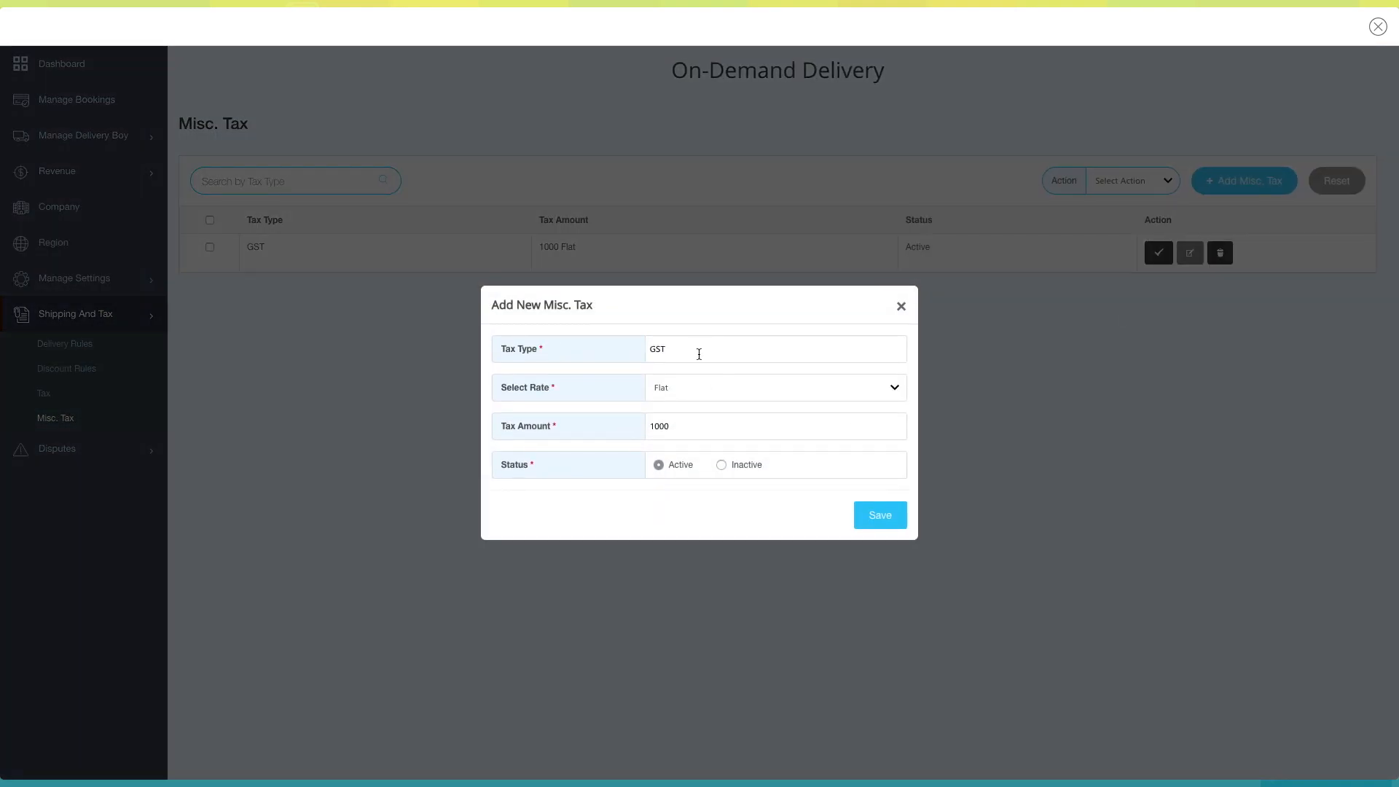
left_click(901, 306)
left_click(1219, 253)
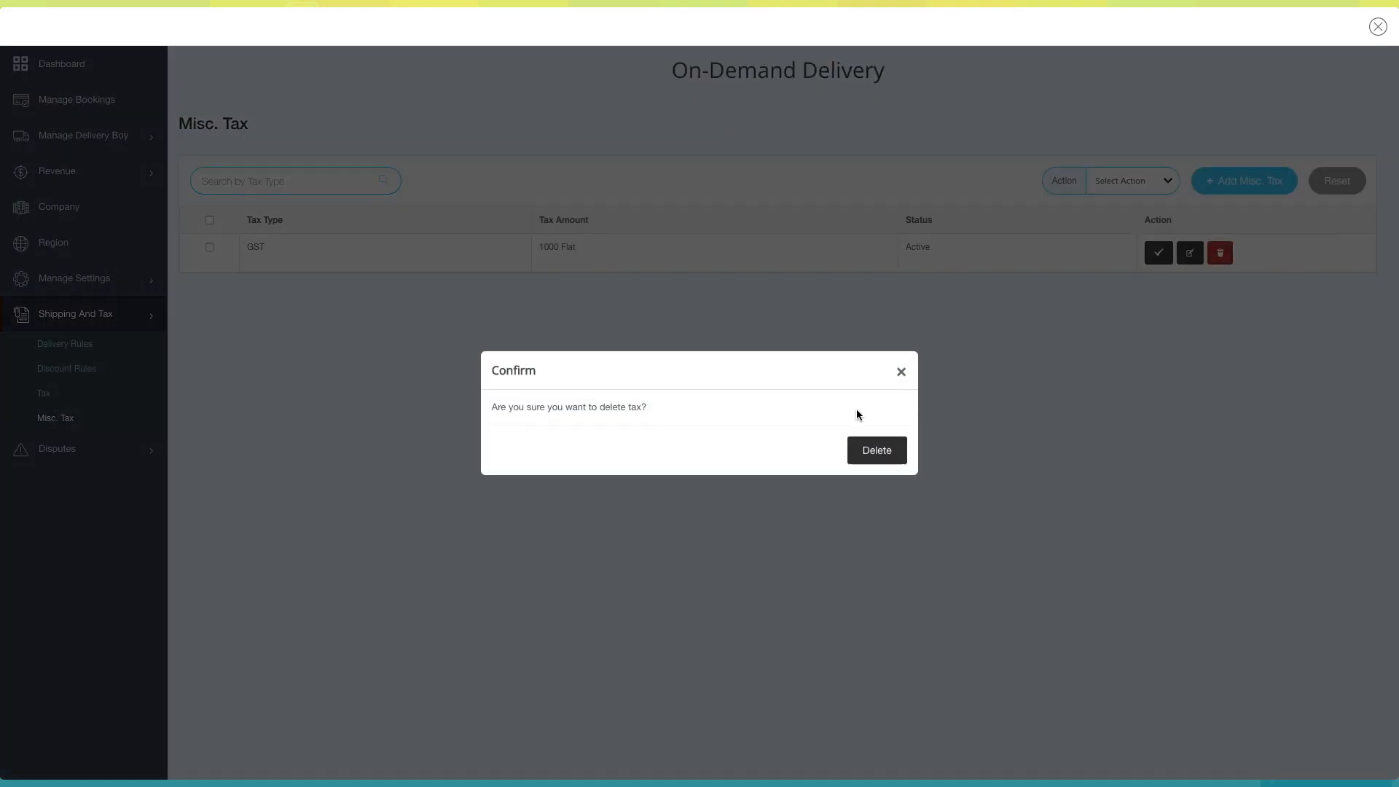
left_click(901, 372)
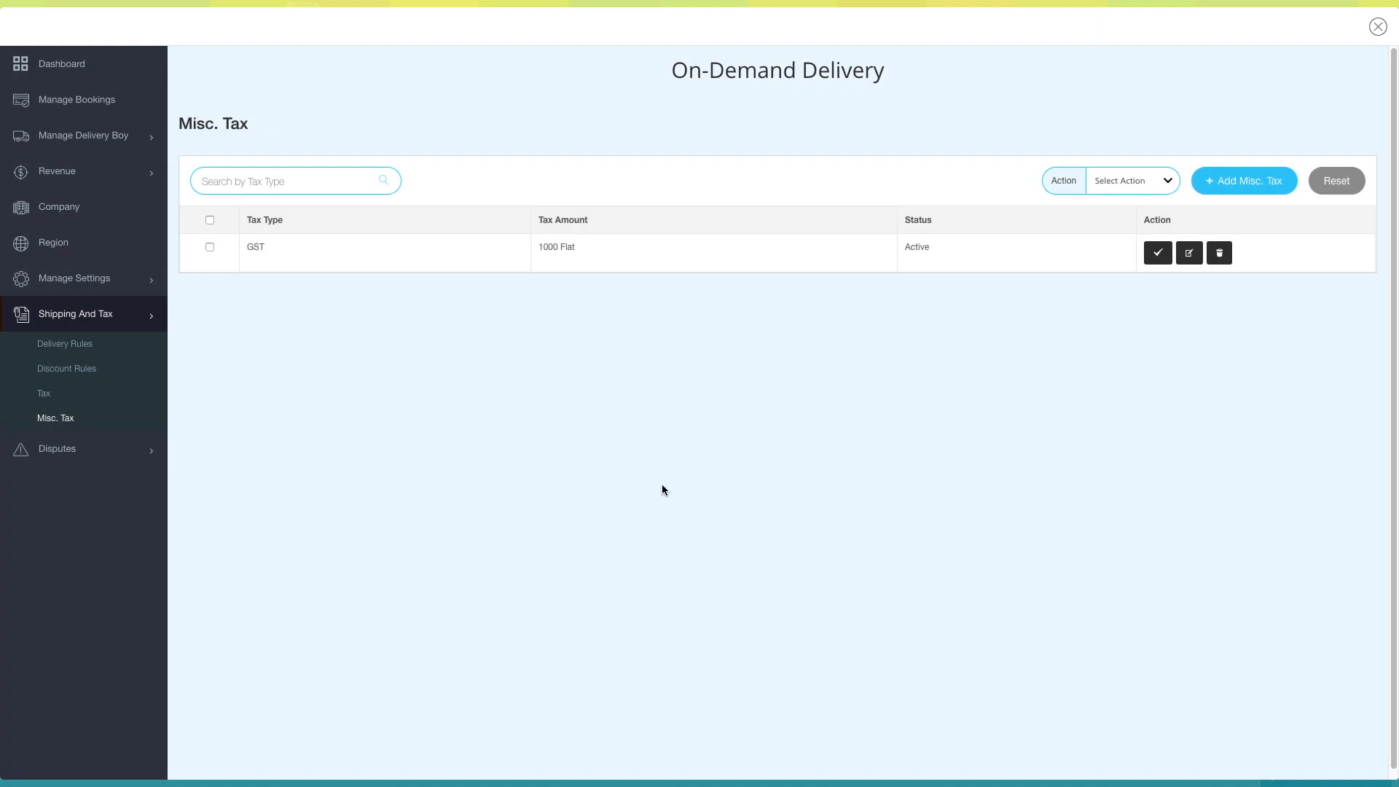
- View the reported and resolved disputes pages, and close the On-Demand Delivery management dashboard
left_click(95, 458)
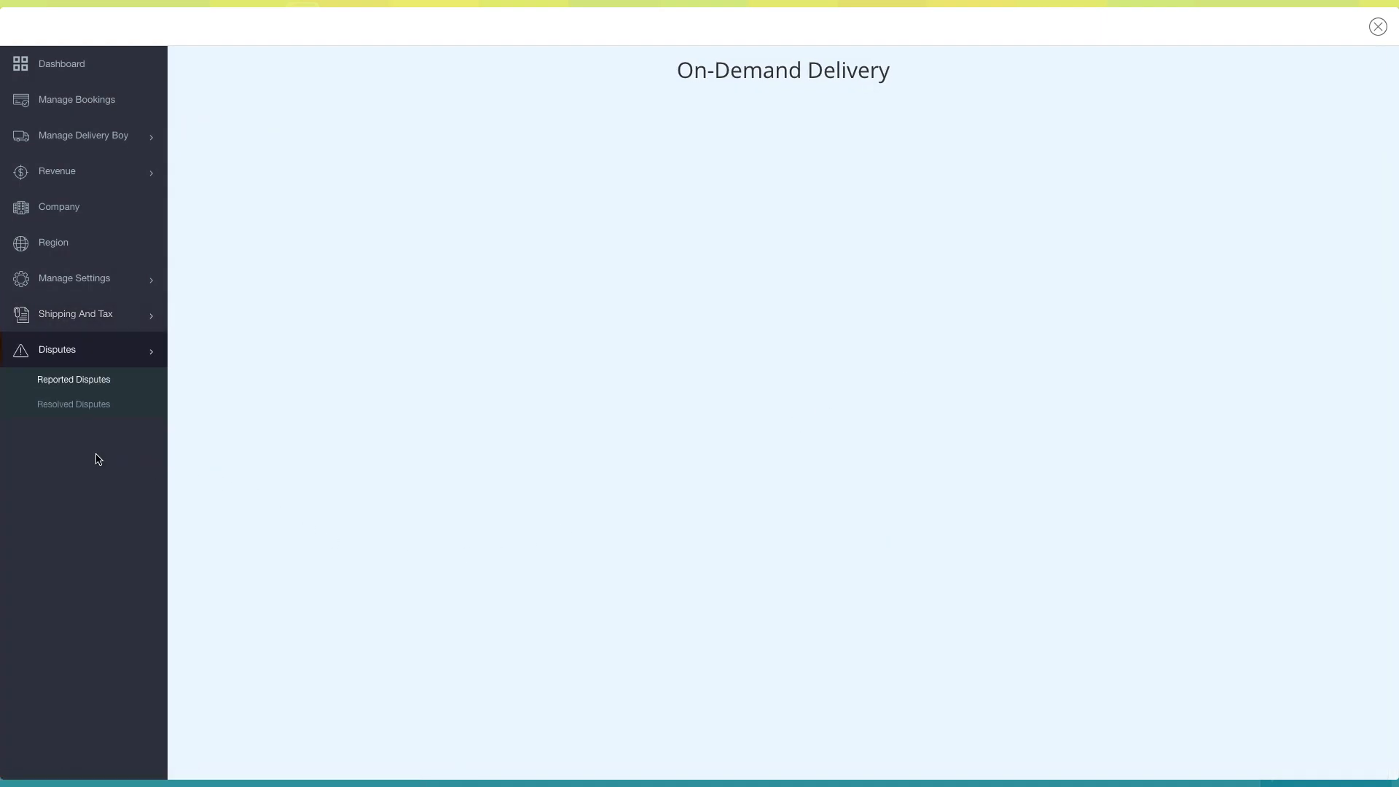
left_click(94, 405)
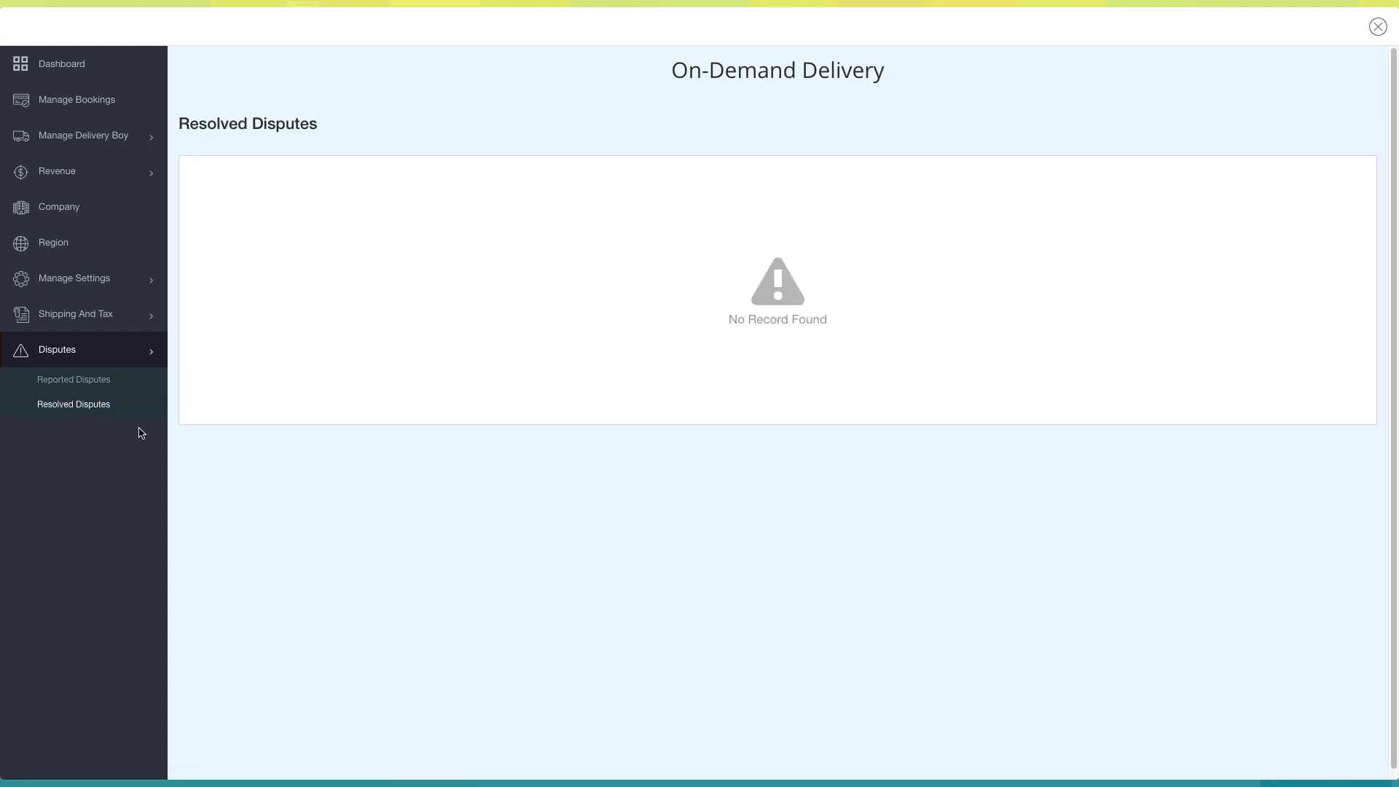
left_click(1378, 27)
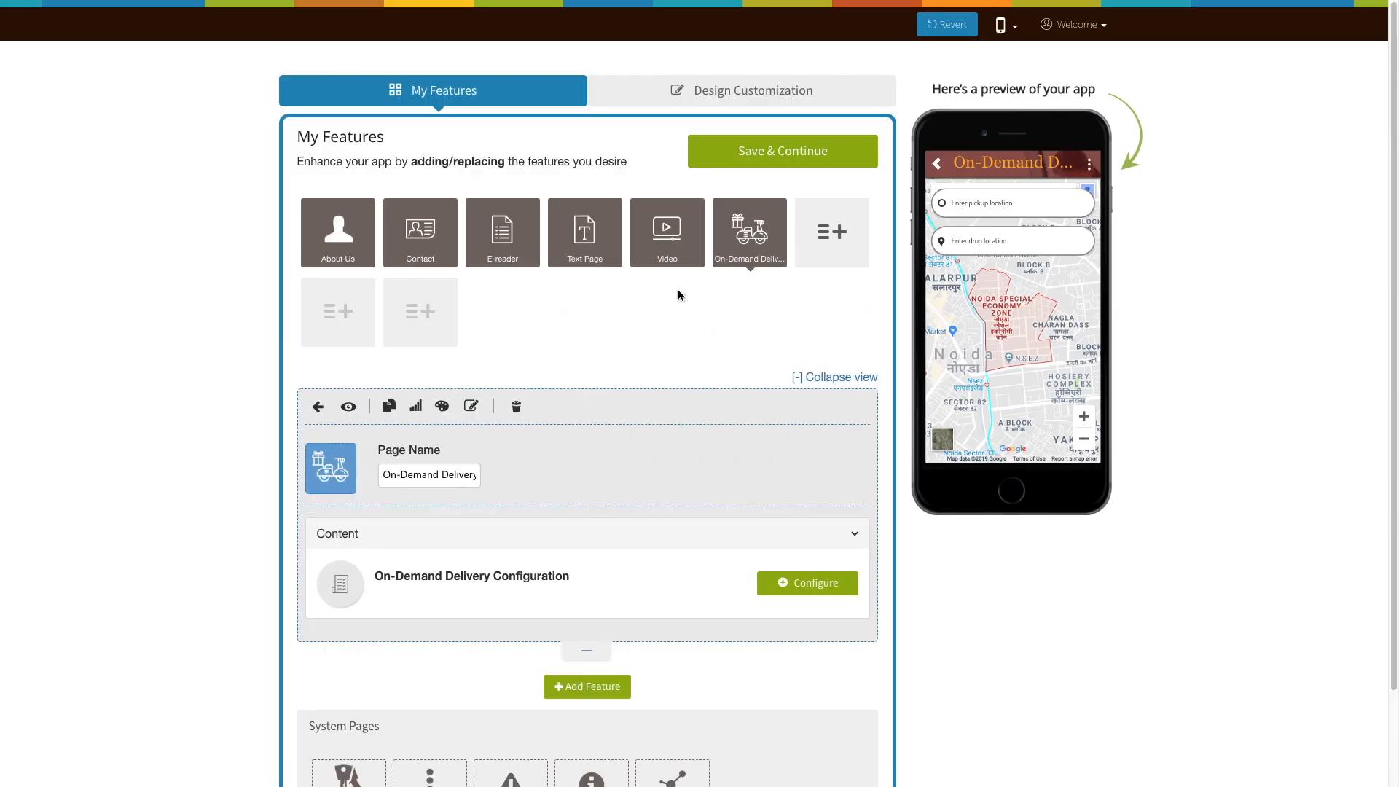
- Review the On-Demand Delivery page's color, font and Hide Border settings, close them, and save the app's features to continue
left_click(442, 407)
scroll(524, 496, "down", 4)
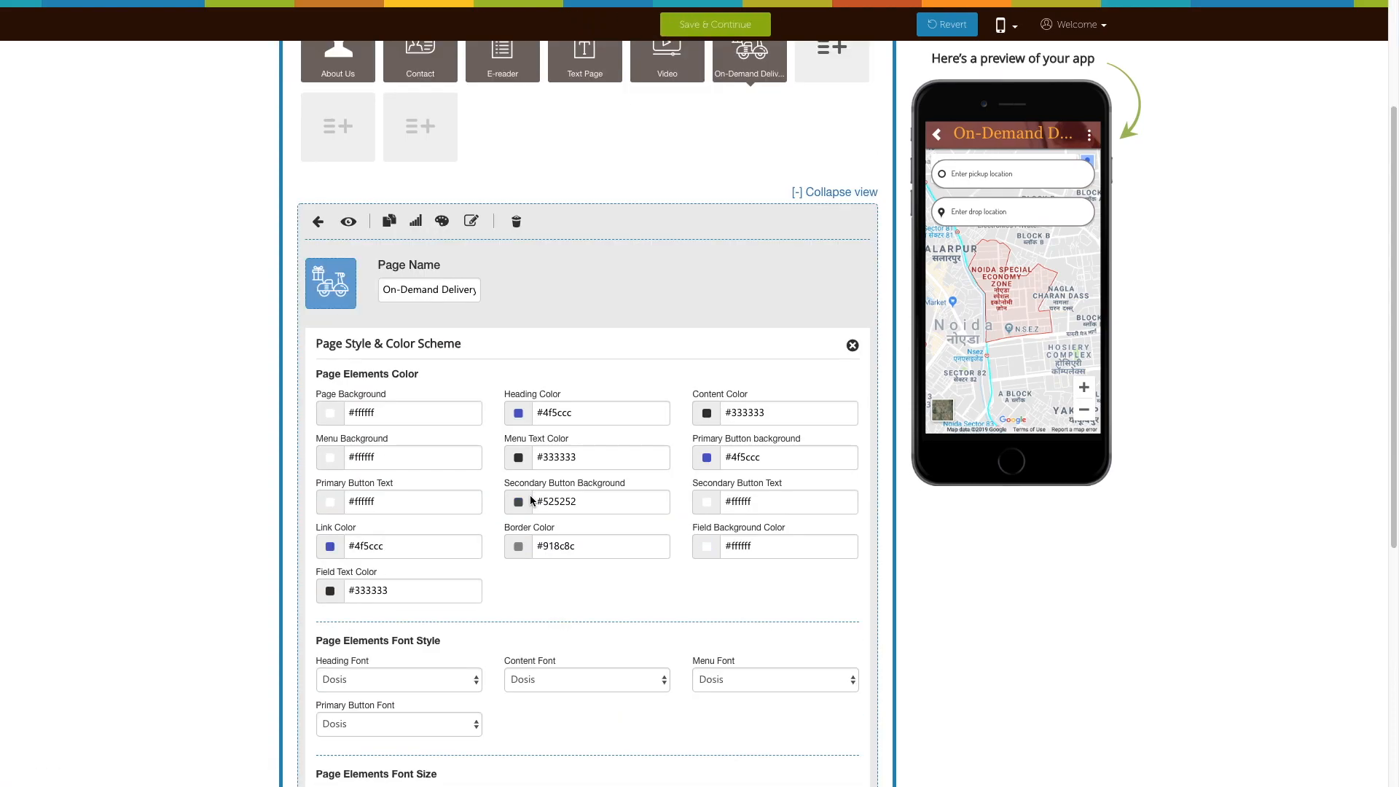
scroll(450, 307, "down", 1)
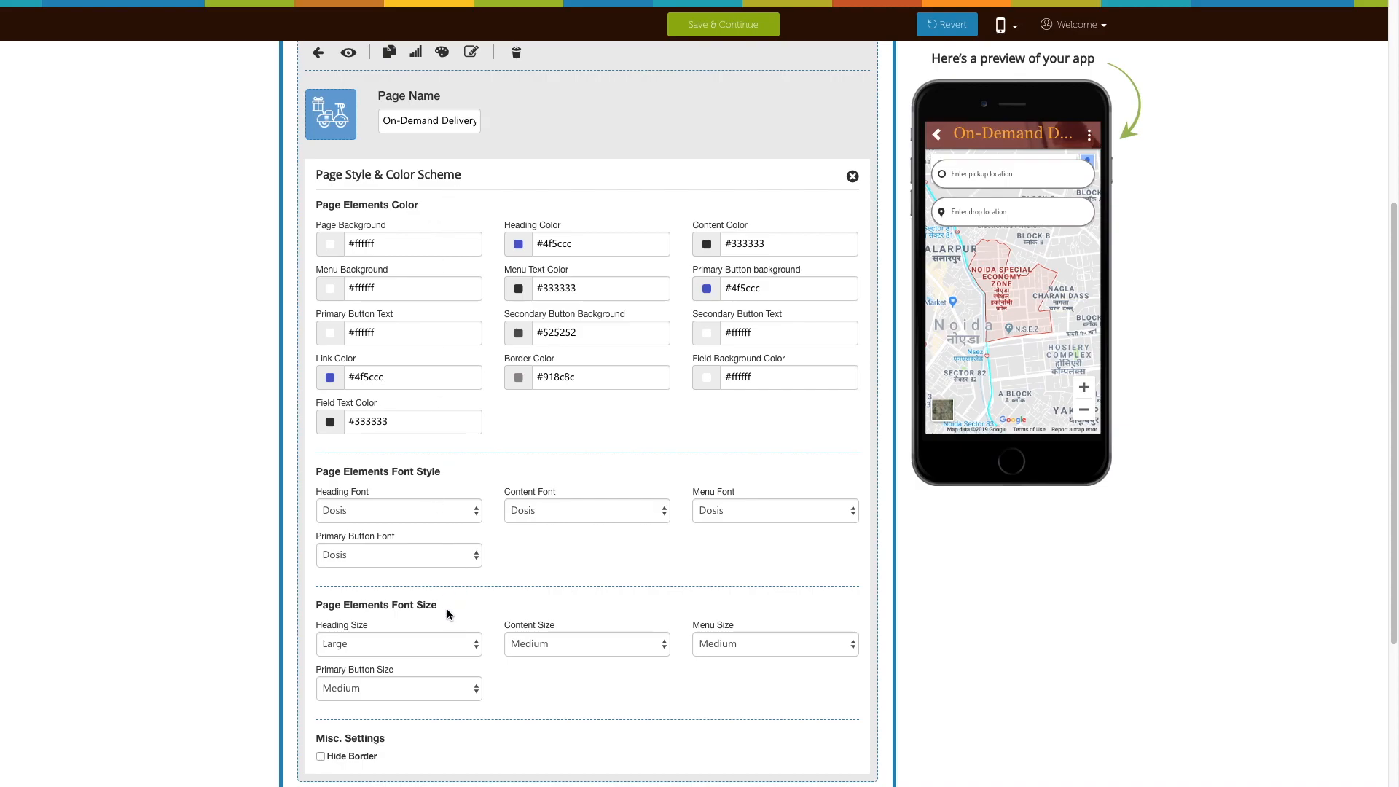
scroll(448, 610, "down", 2)
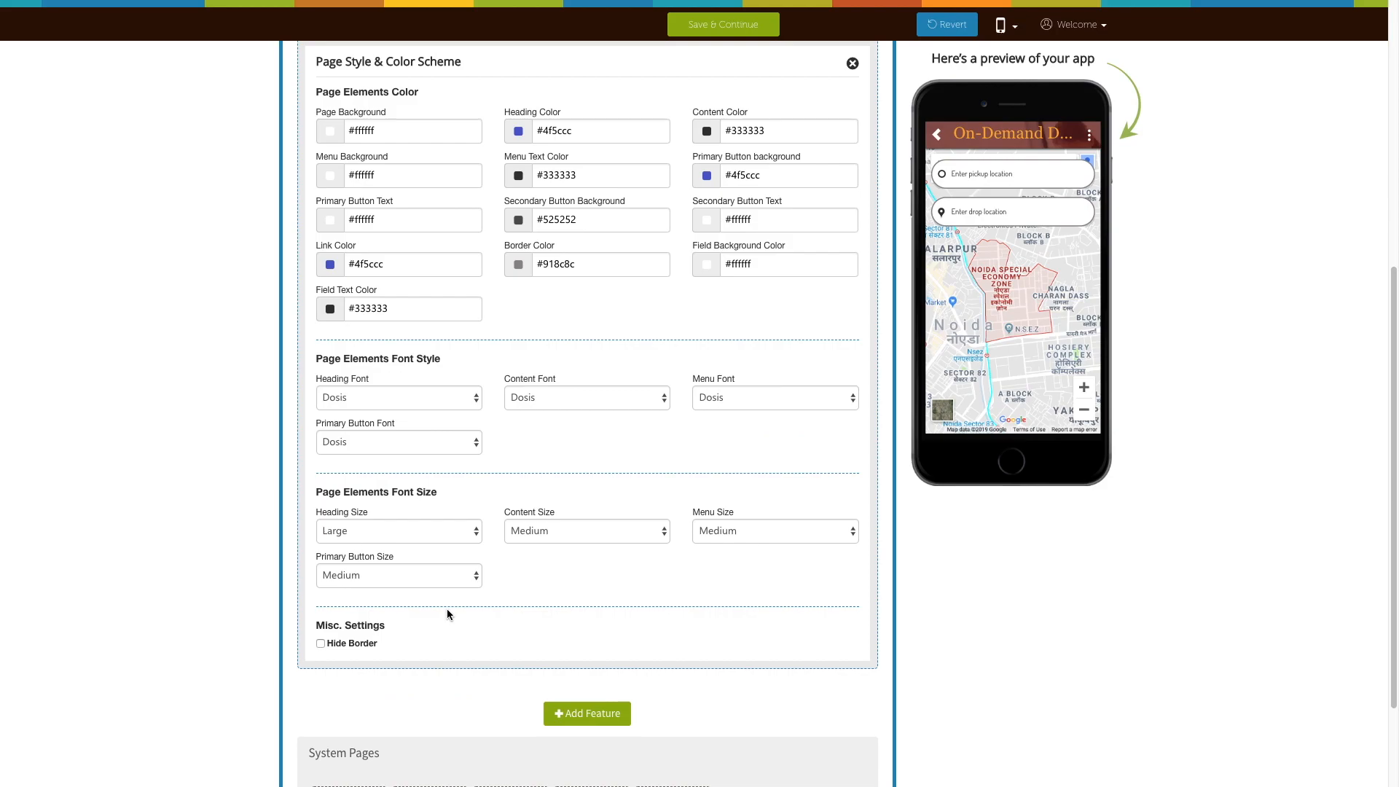
left_click(320, 645)
scroll(557, 647, "up", 6)
left_click(853, 523)
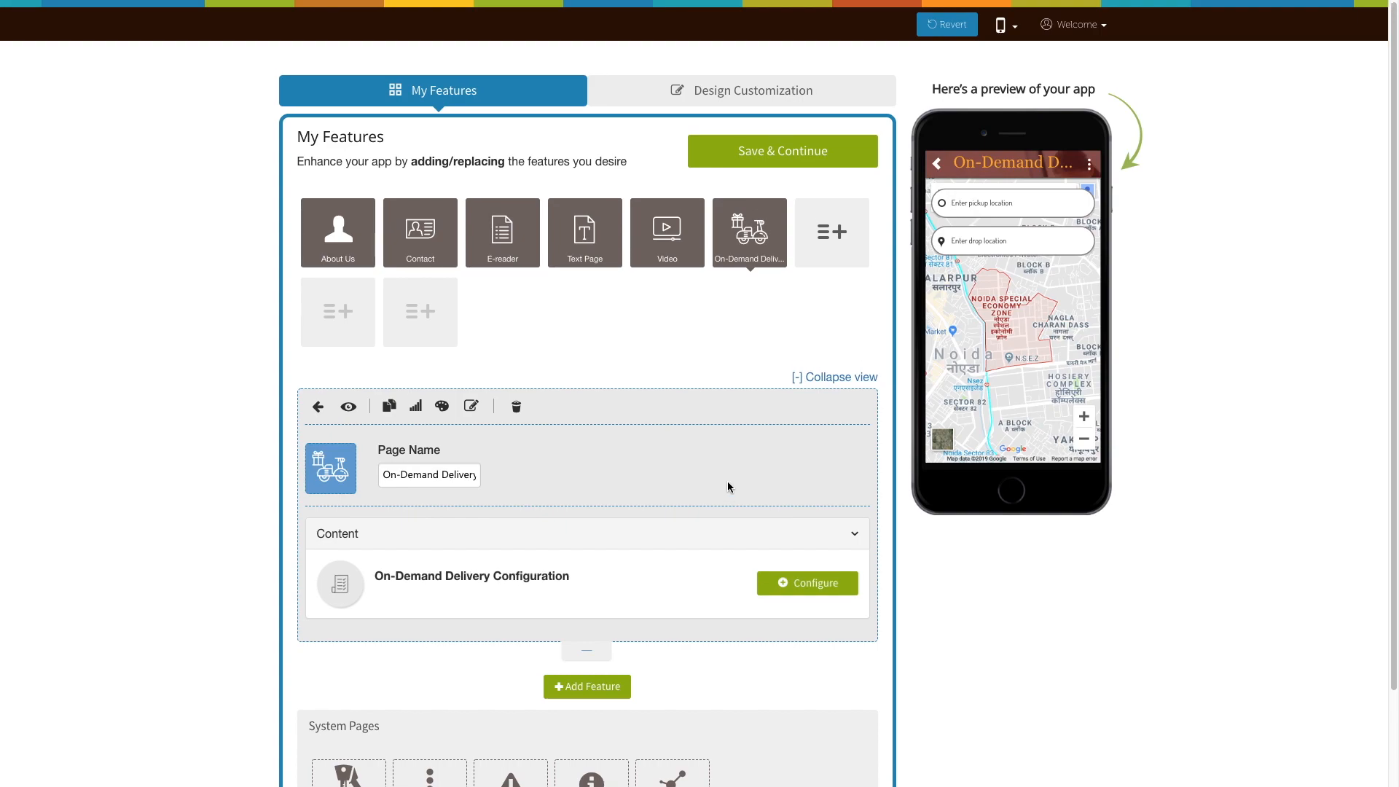
left_click(767, 160)
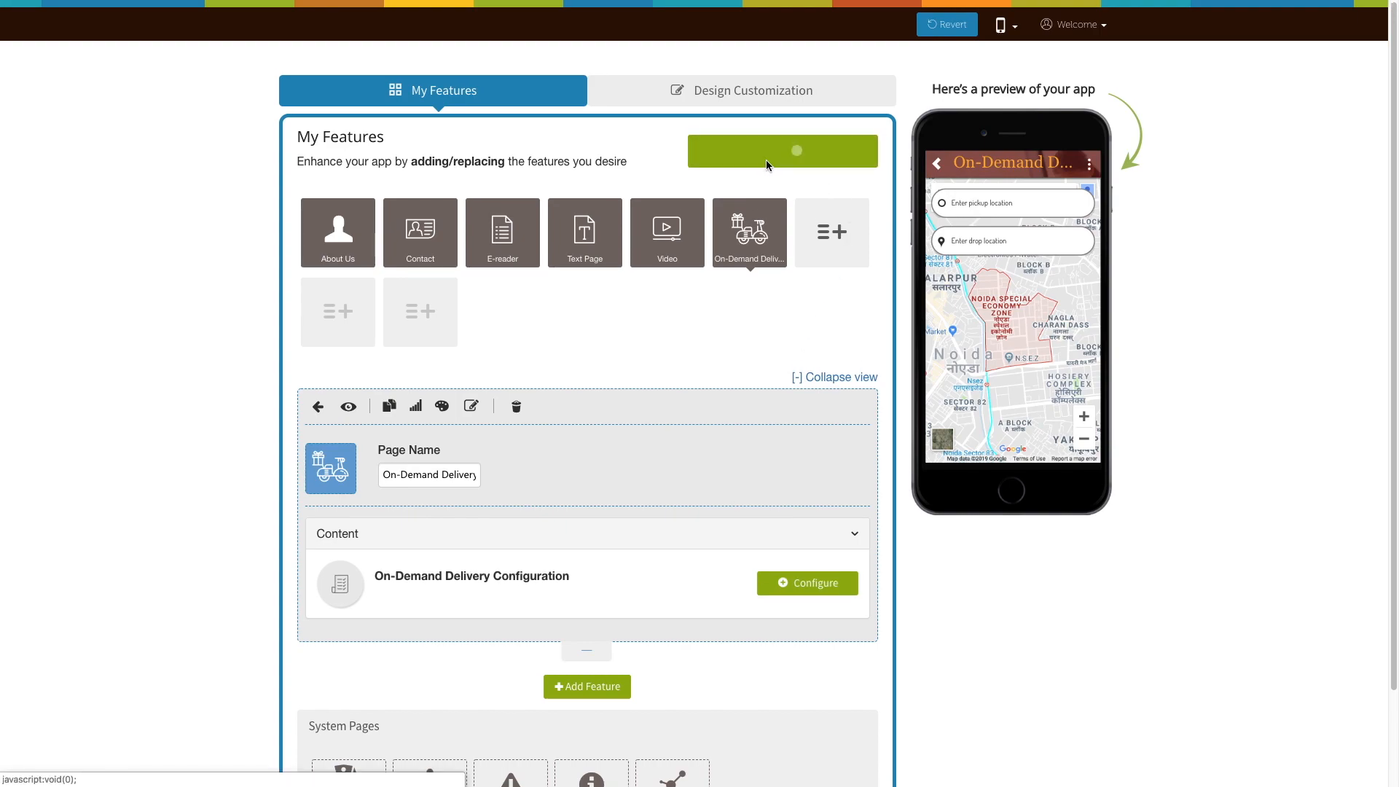